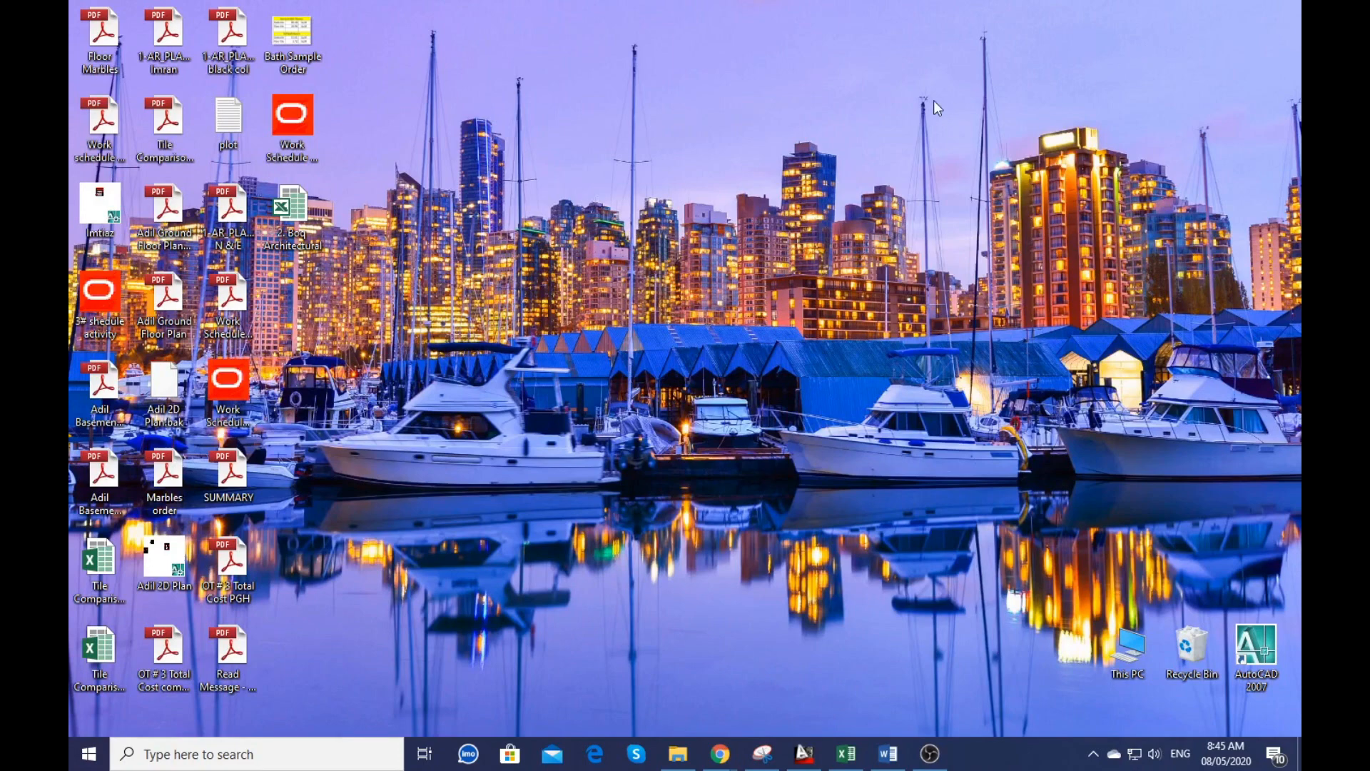
right_click(729, 83)
left_click(792, 136)
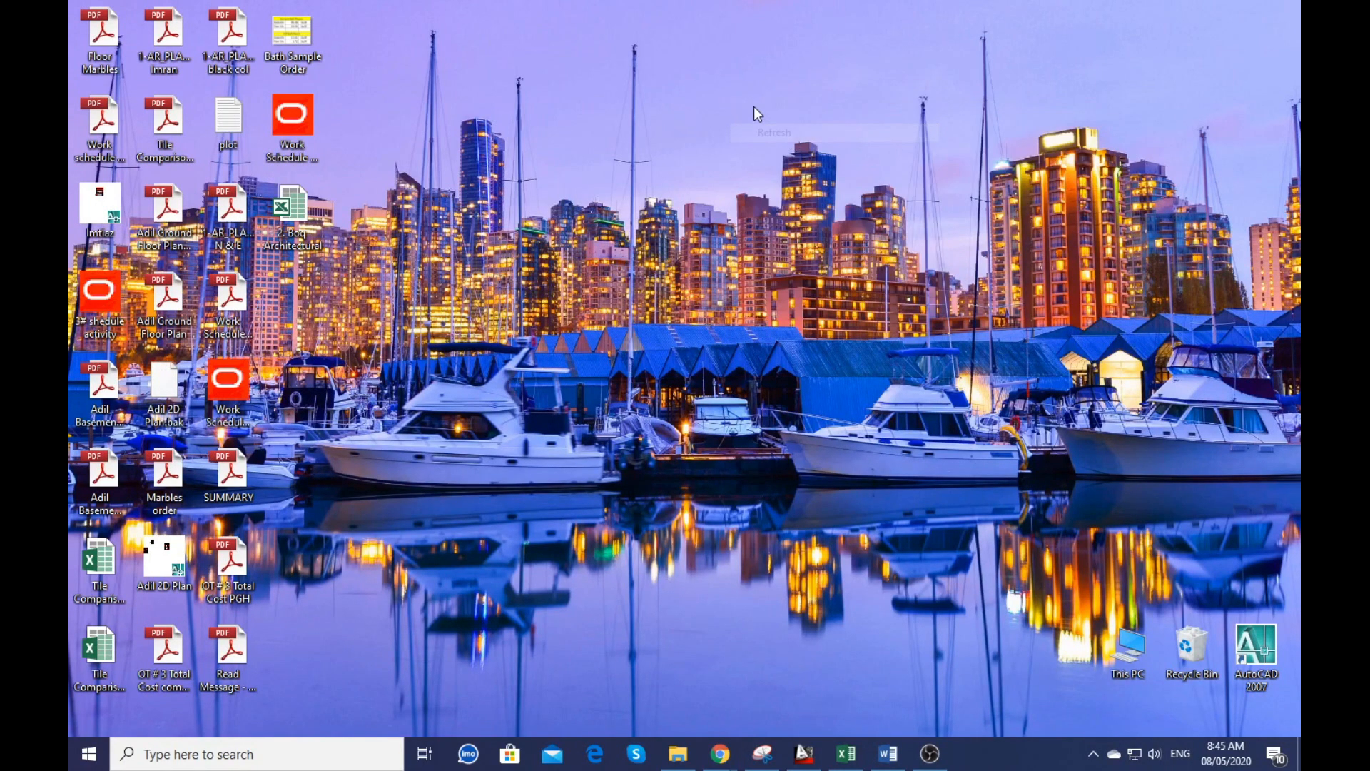
right_click(753, 106)
left_click(818, 153)
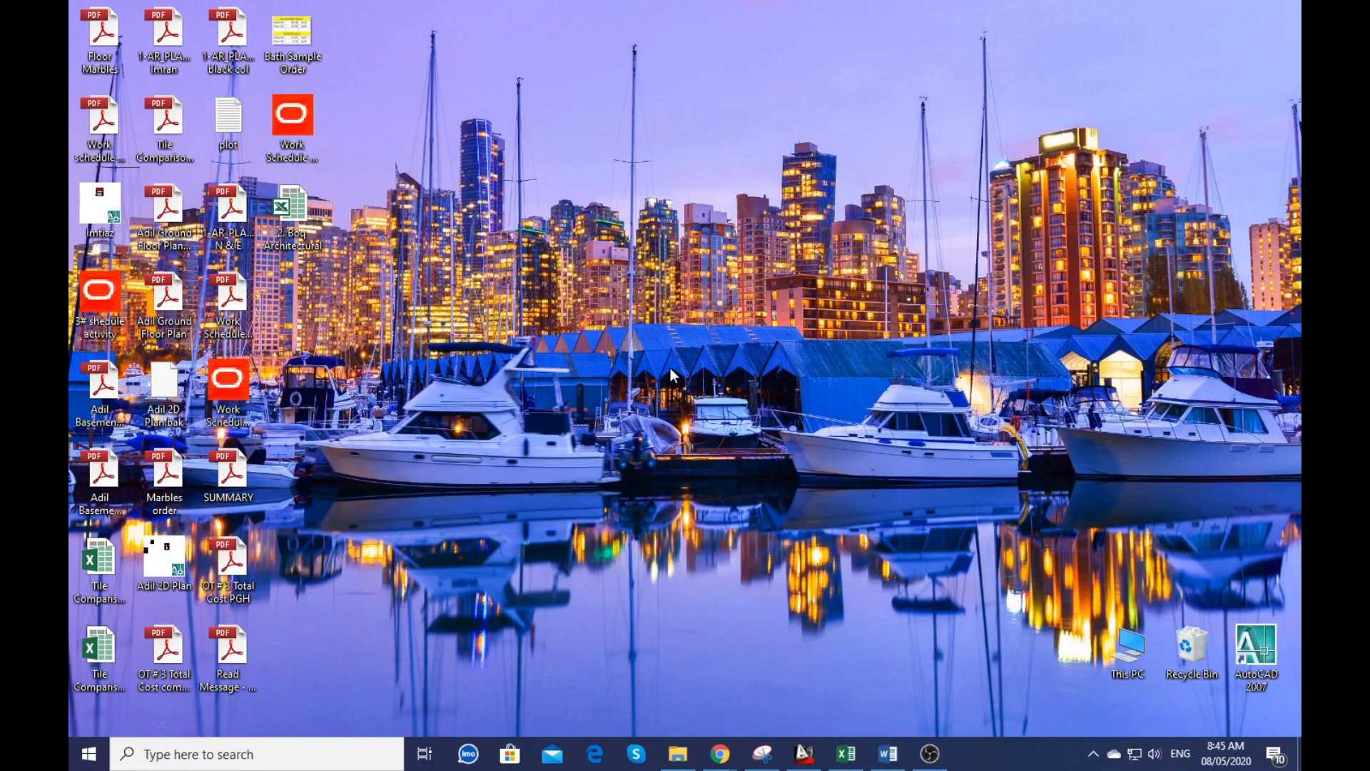
right_click(523, 314)
left_click(561, 363)
- Switch to the Word document Lesson 56, review the listed lesson topics, and minimize the document
left_click(888, 755)
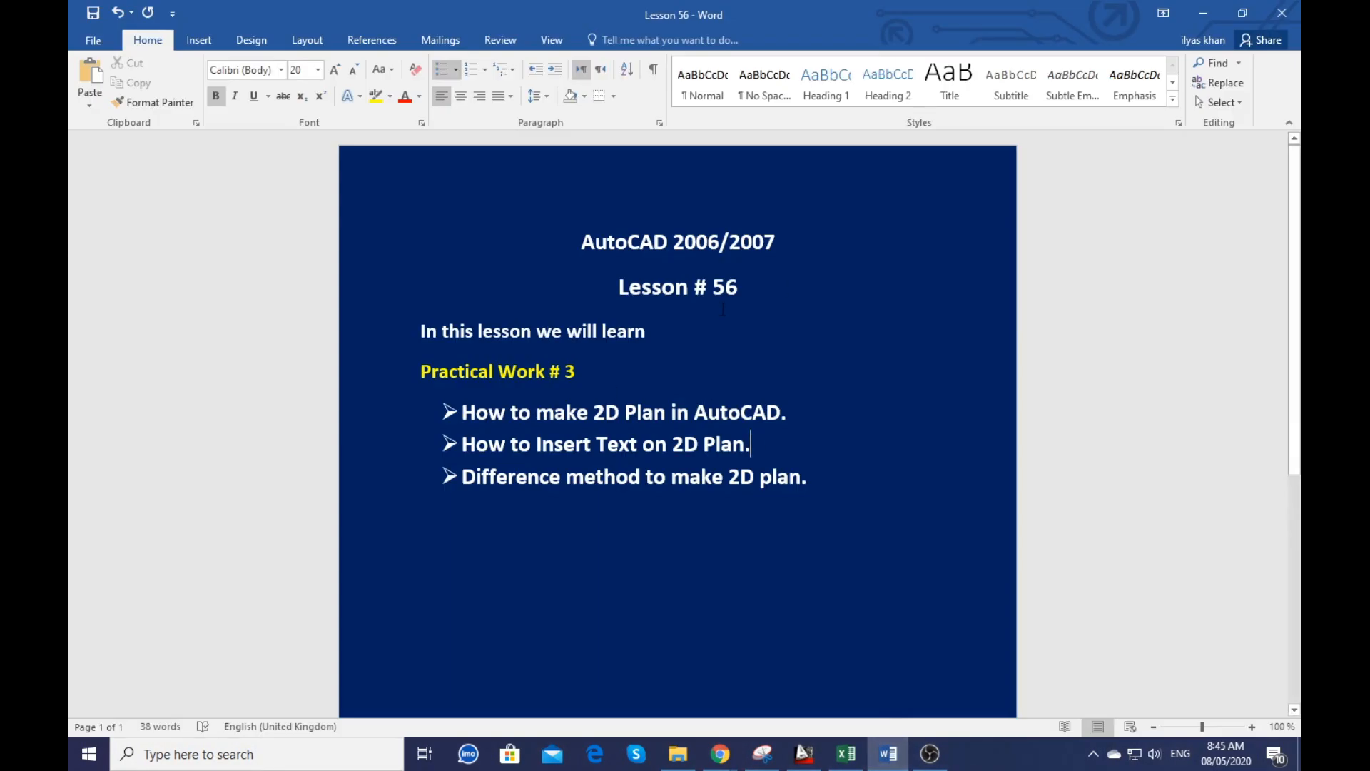
left_click(832, 485)
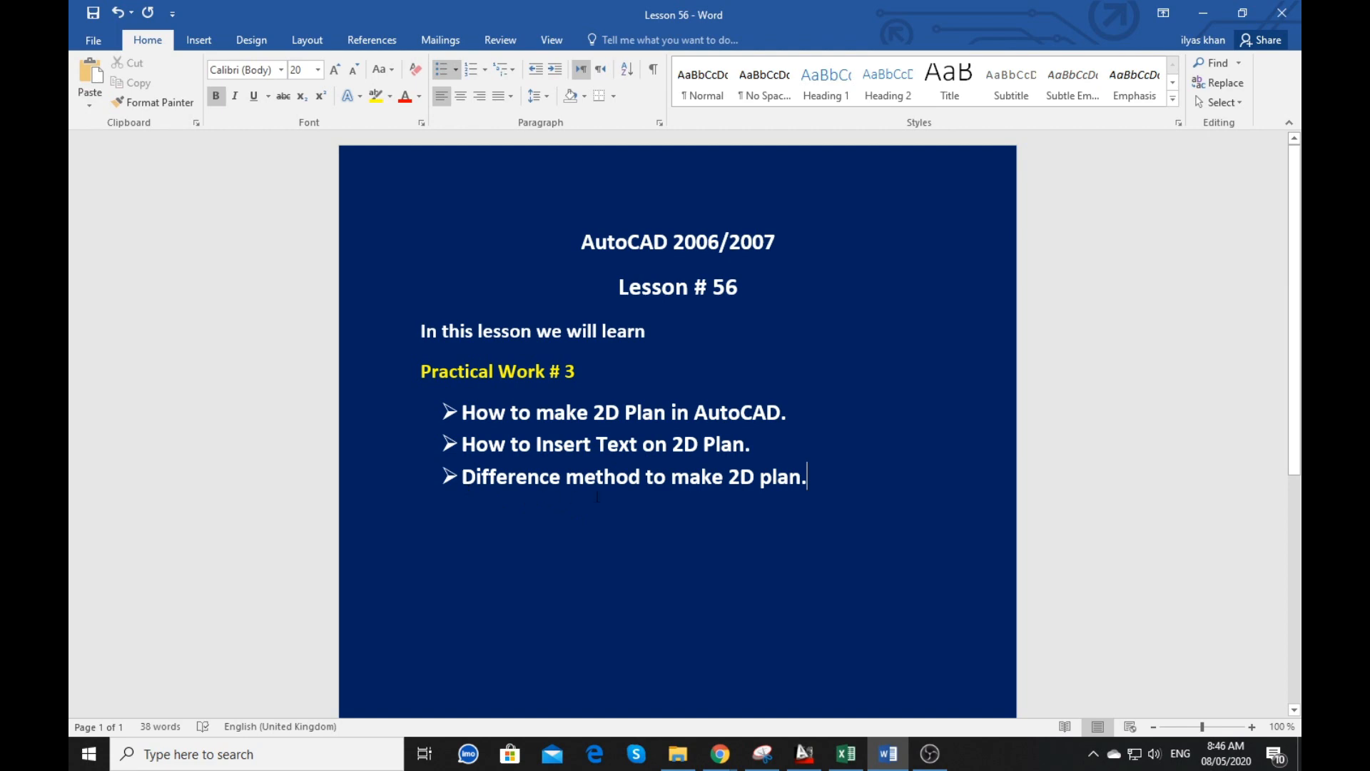
left_click(1214, 11)
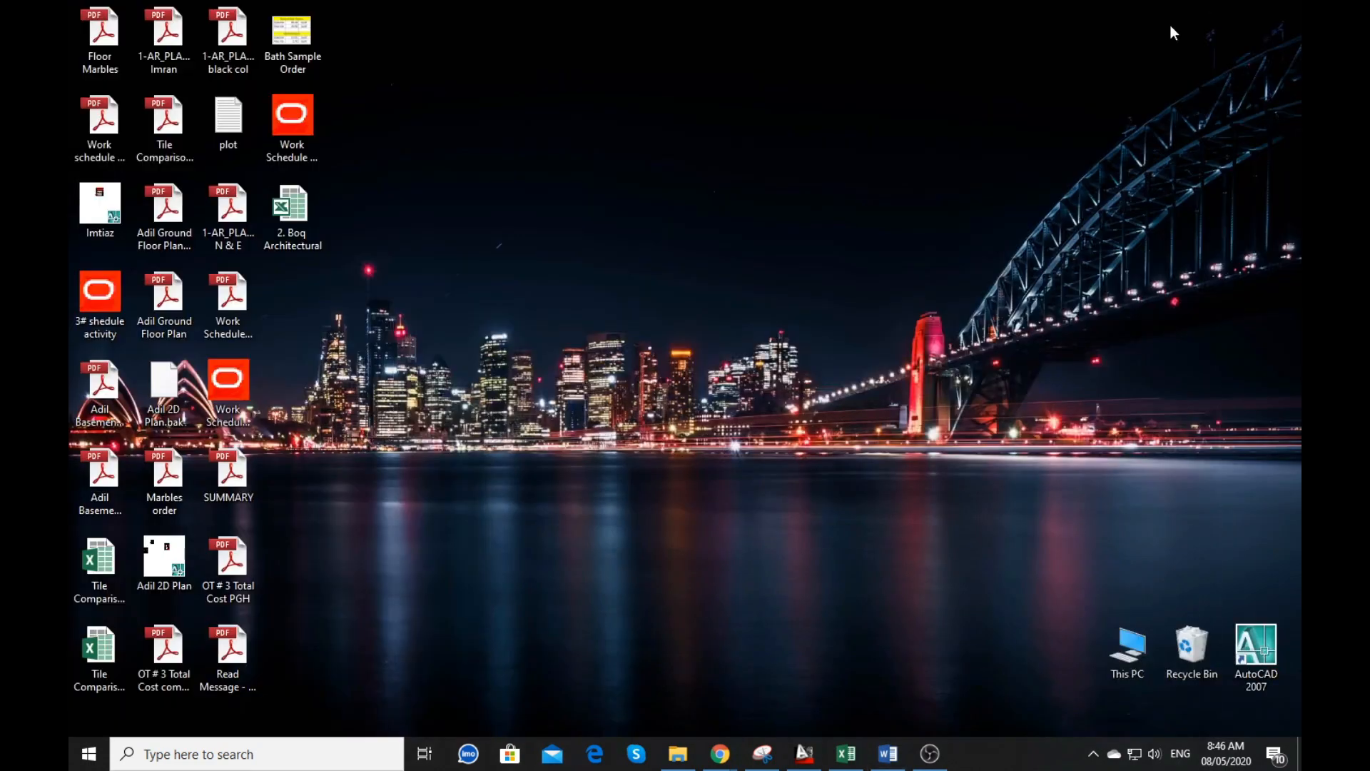
right_click(721, 120)
left_click(763, 170)
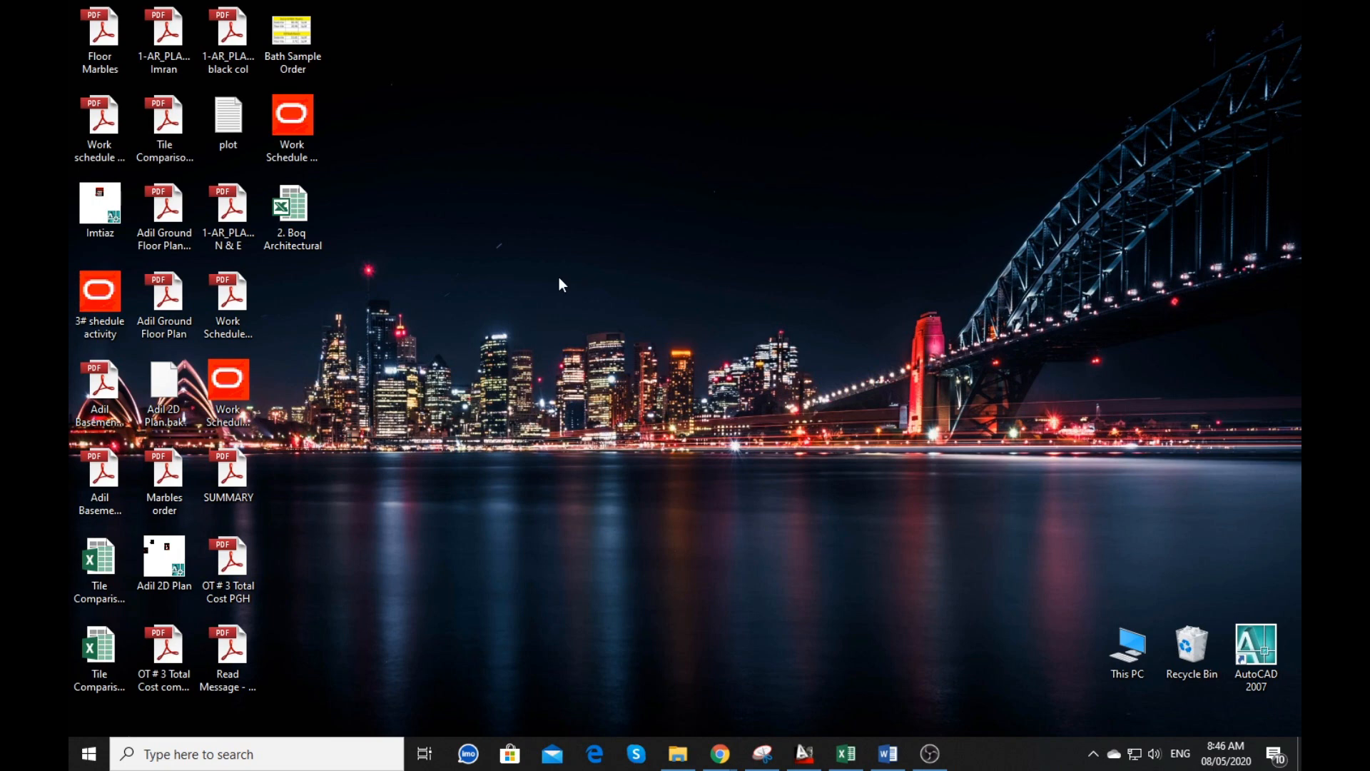
right_click(540, 236)
left_click(597, 280)
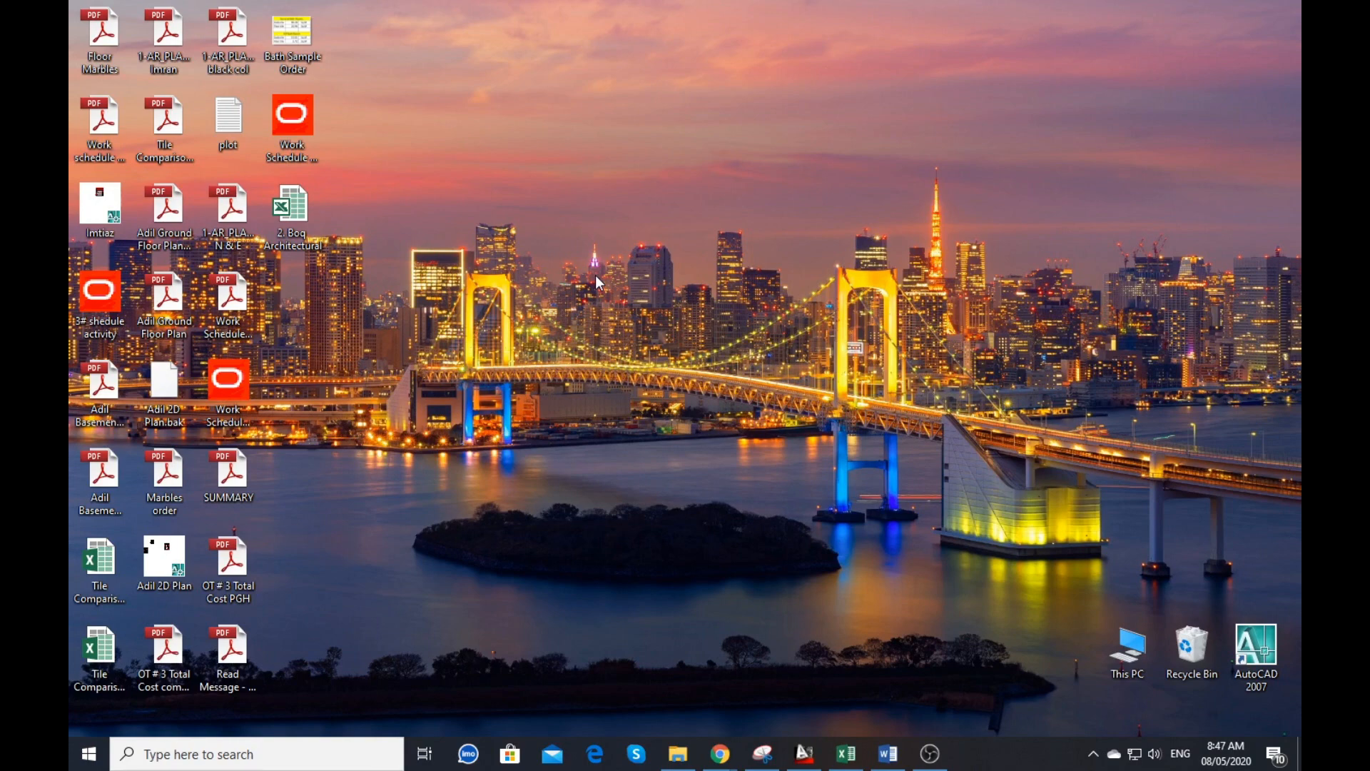
right_click(611, 186)
left_click(657, 233)
- Open the 2D plan drawing from the desktop in AutoCAD 2007
right_click(164, 558)
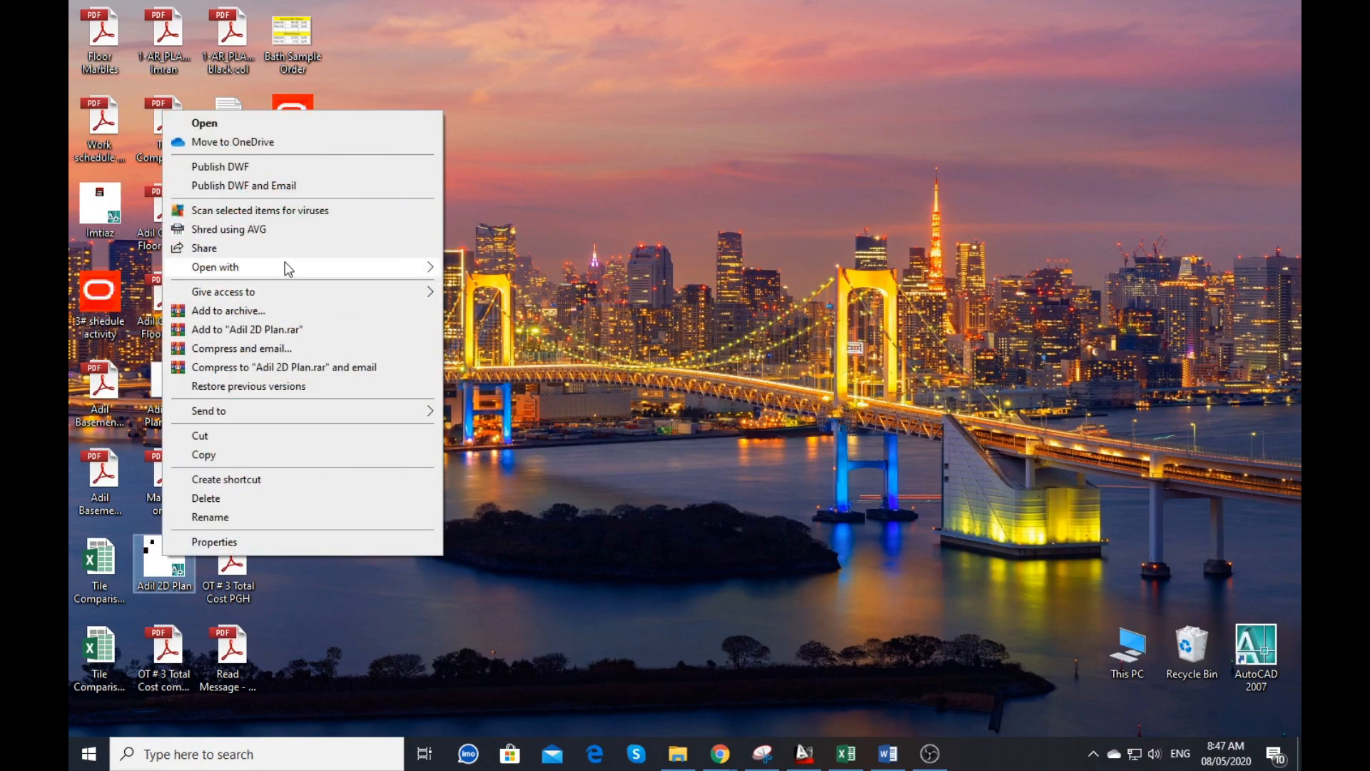
mouse_move(289, 267)
left_click(495, 288)
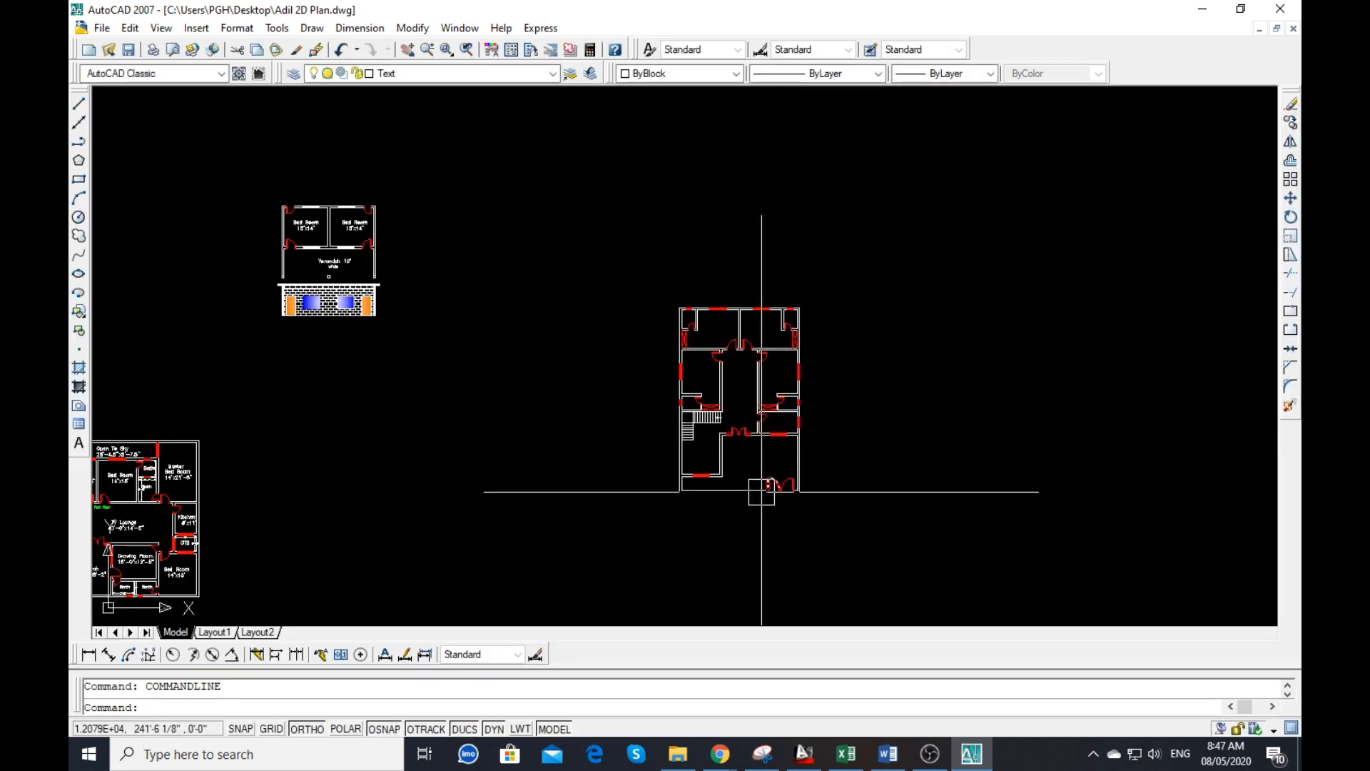
scroll(762, 484, "up", 1)
key("Escape")
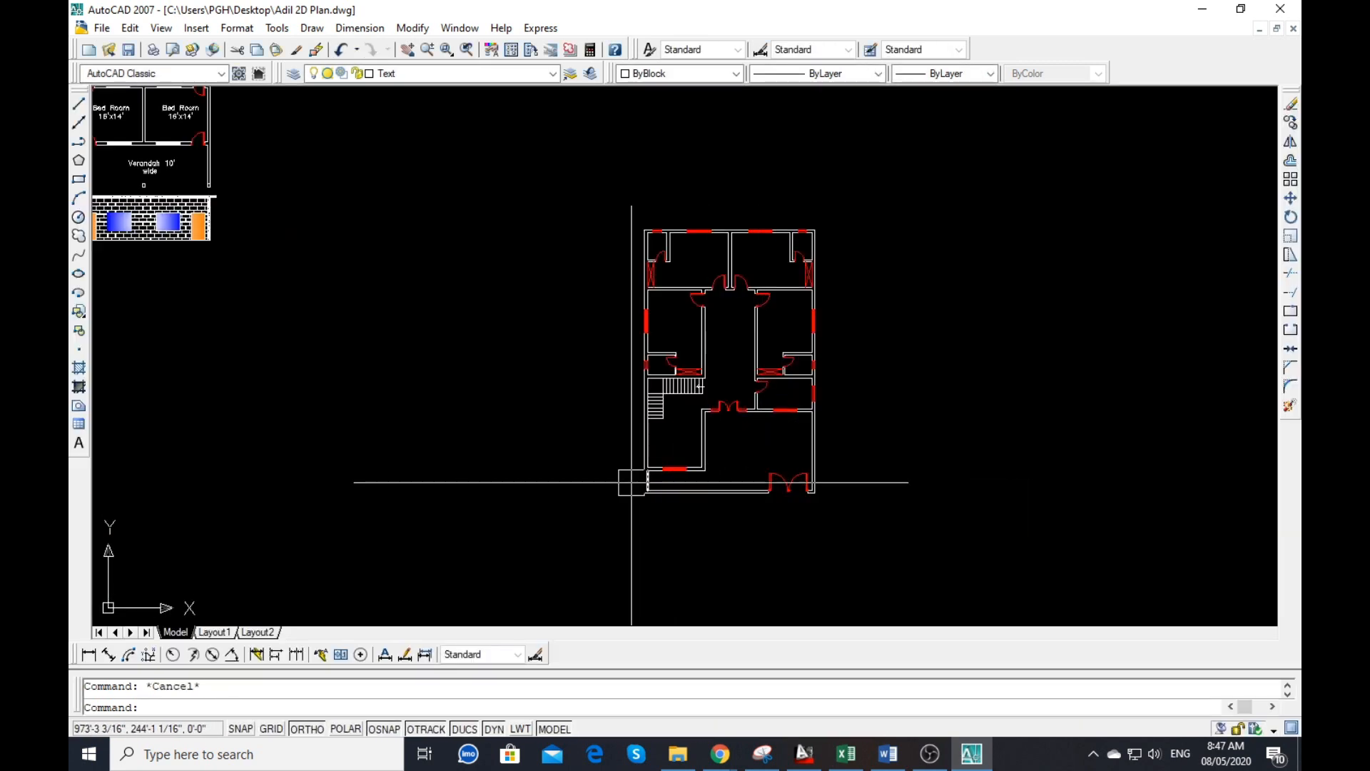
- Check the length type and precision in the drawing units settings and accept them
type("un")
key("Return")
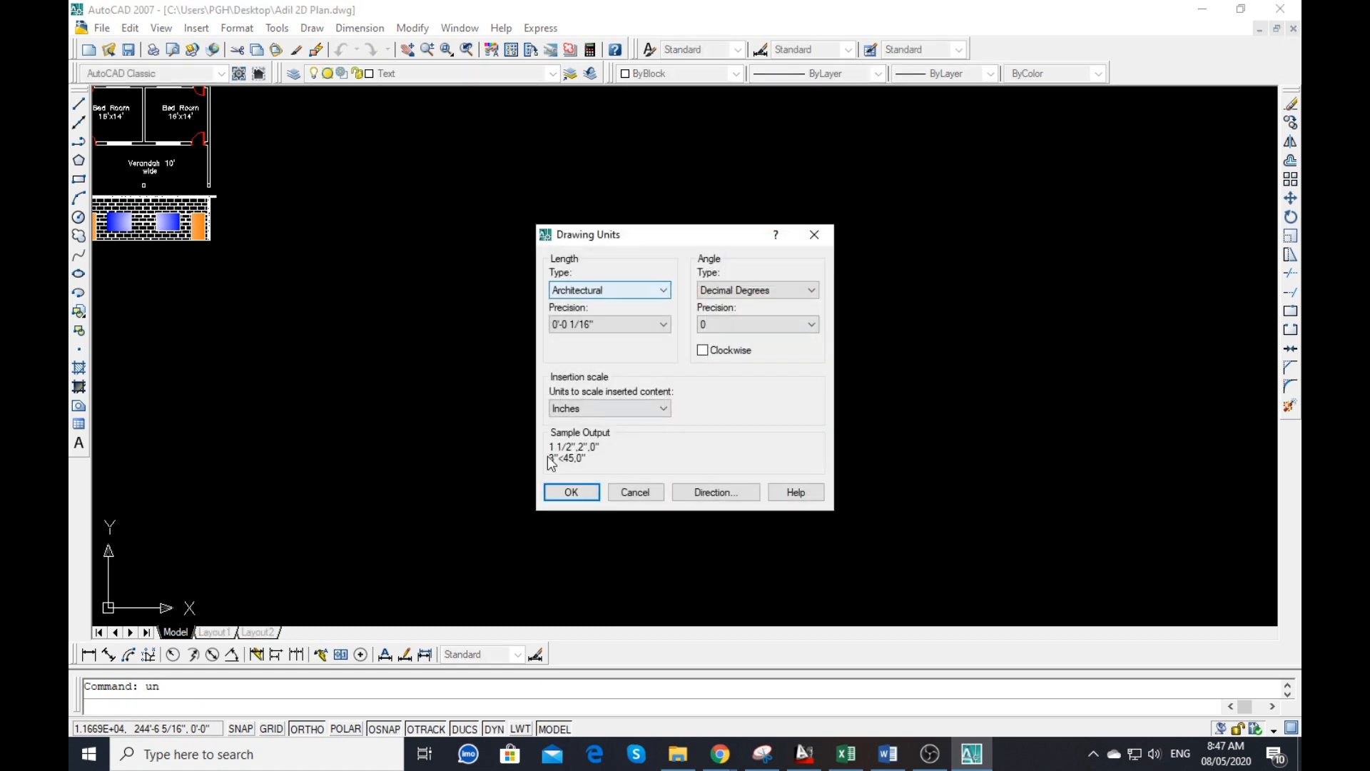
left_click(571, 492)
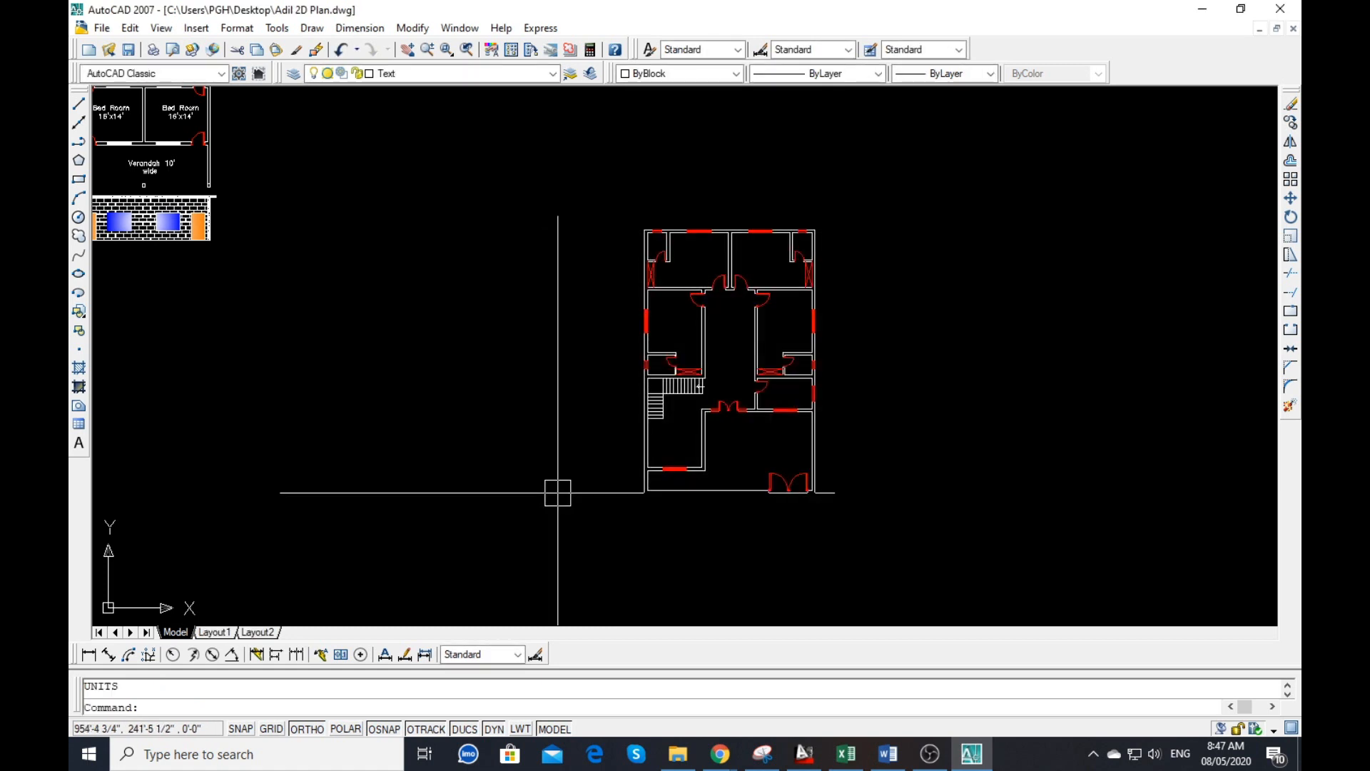
- Review the primary units of the Standard dimension style override, accept them, and close the Dimension Style Manager
type("d")
key("Return")
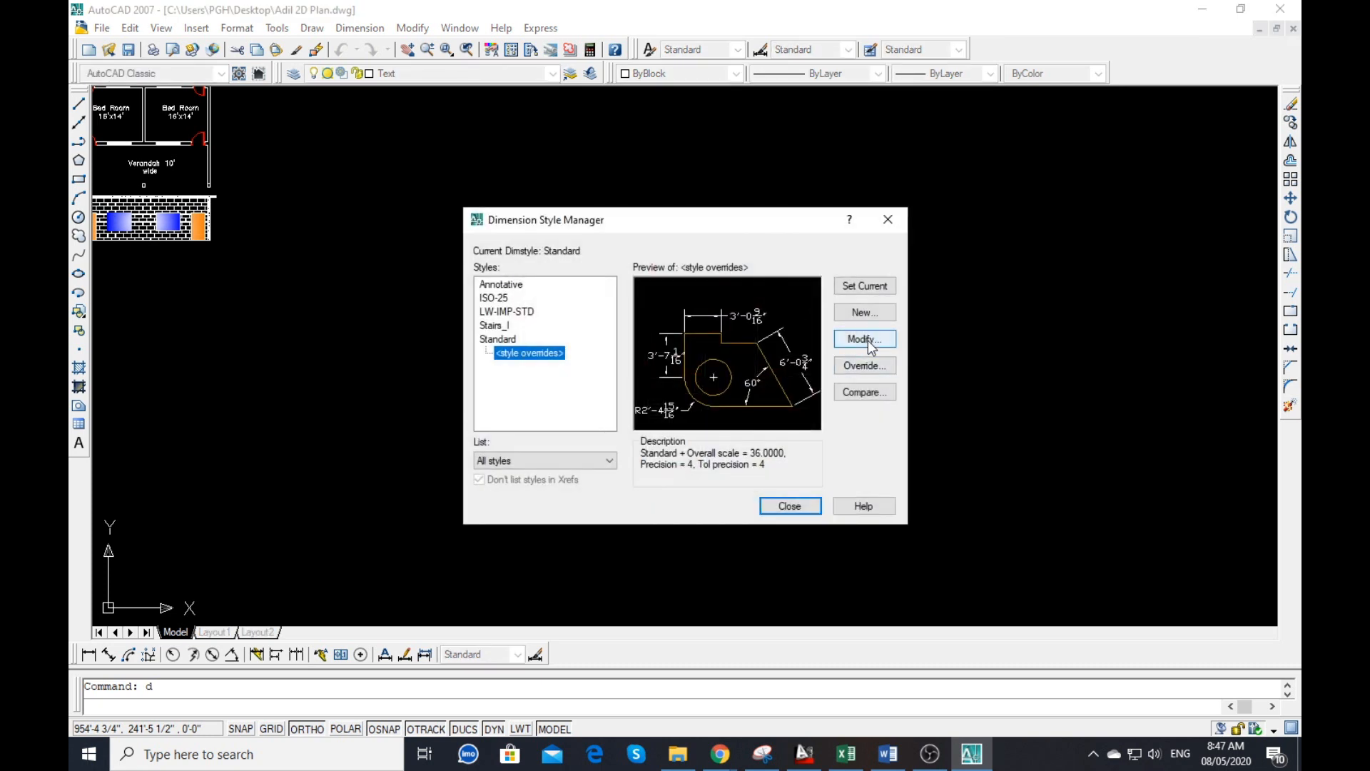
left_click(867, 340)
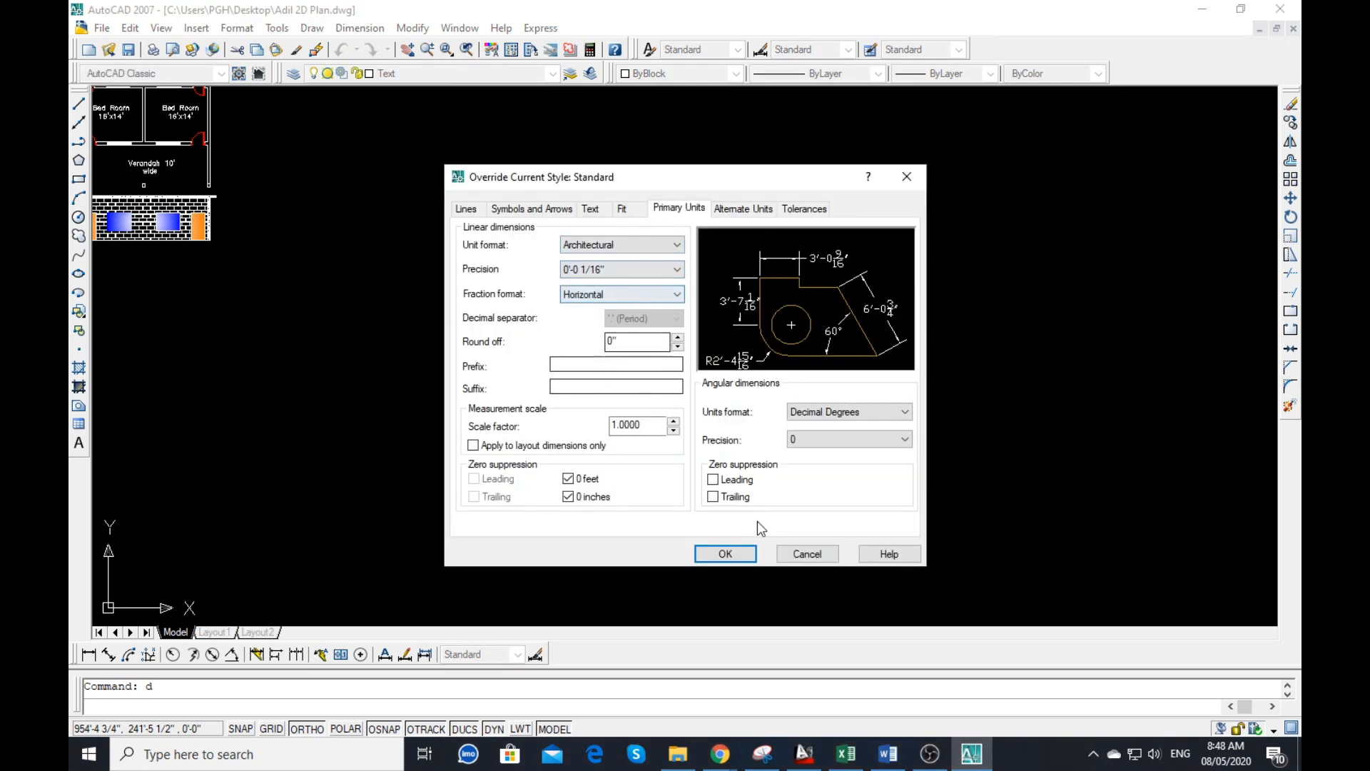
left_click(735, 556)
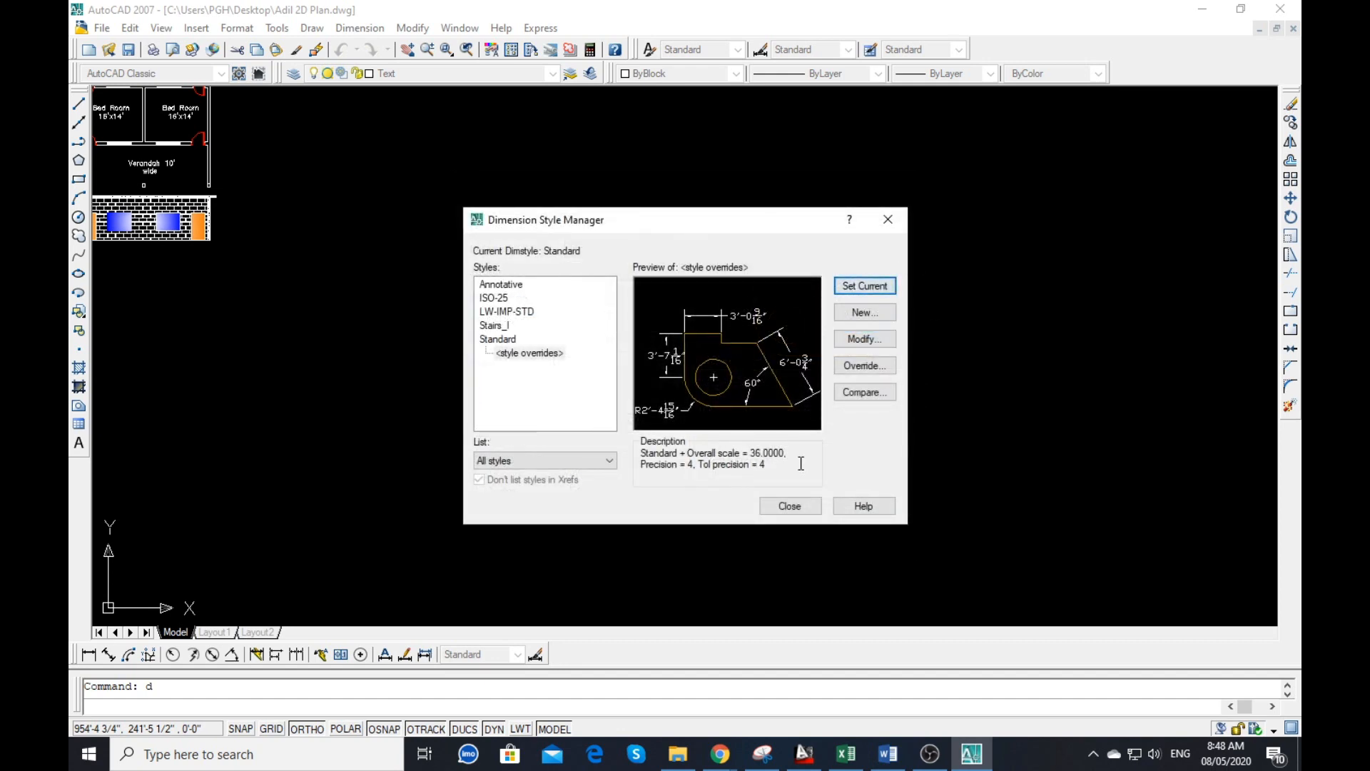
key("Escape")
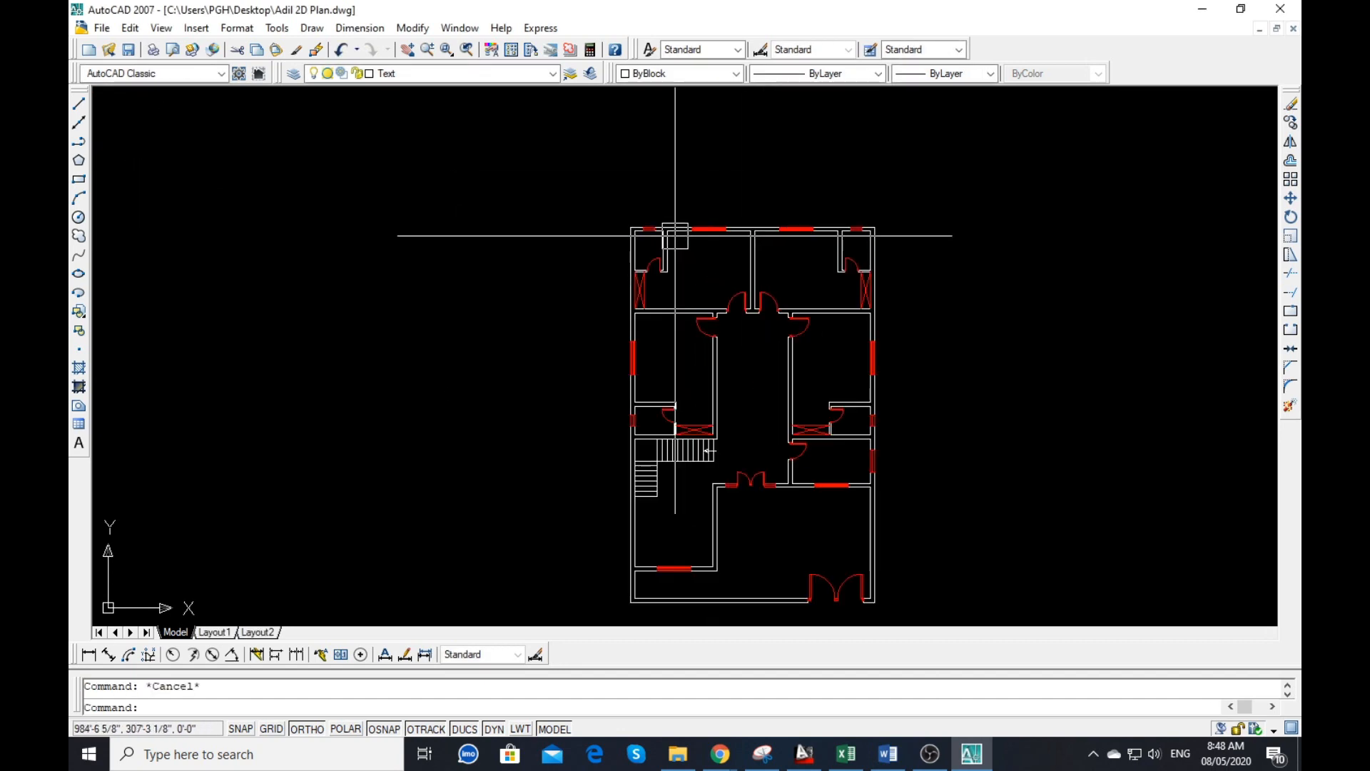
- Add an aligned dimension for the inner left wall of the plan's upper-left corner room, placed outside the building
scroll(675, 235, "up", 3)
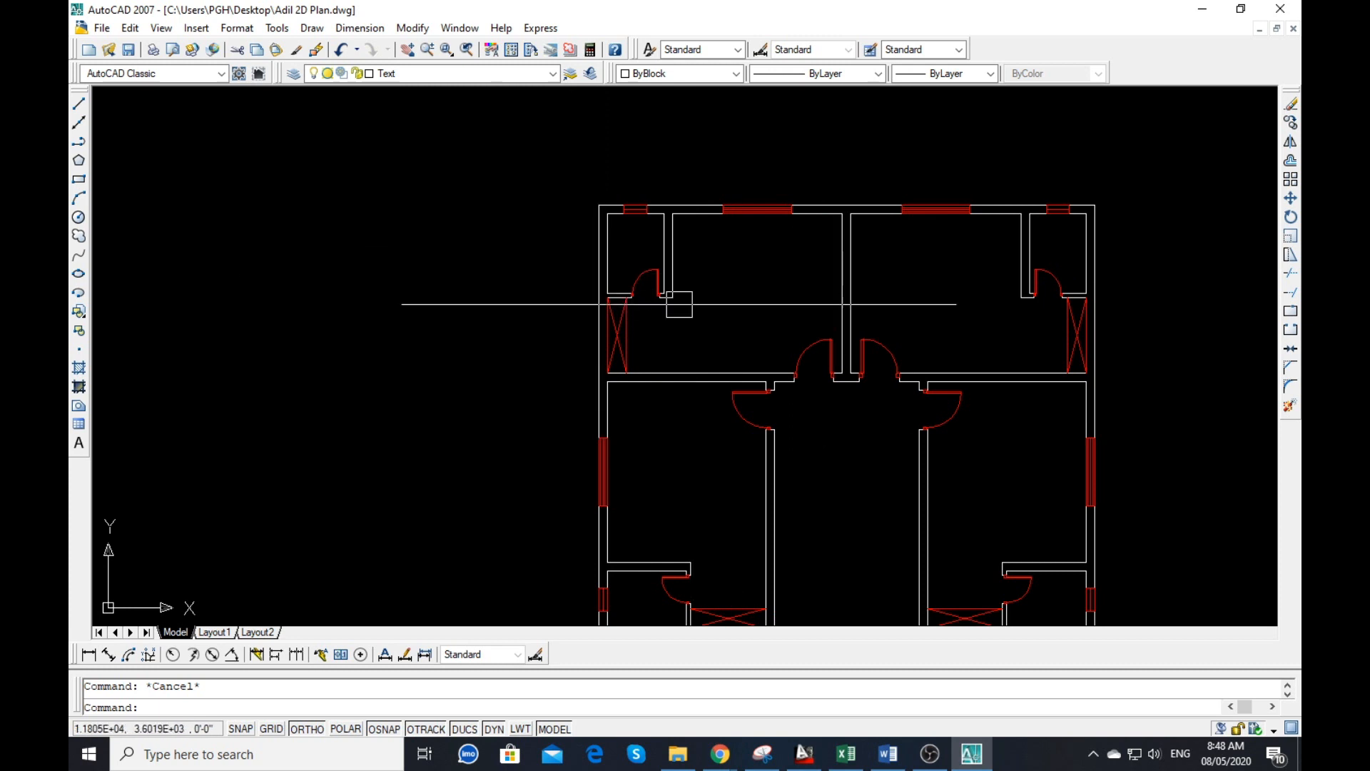
scroll(648, 236, "up", 3)
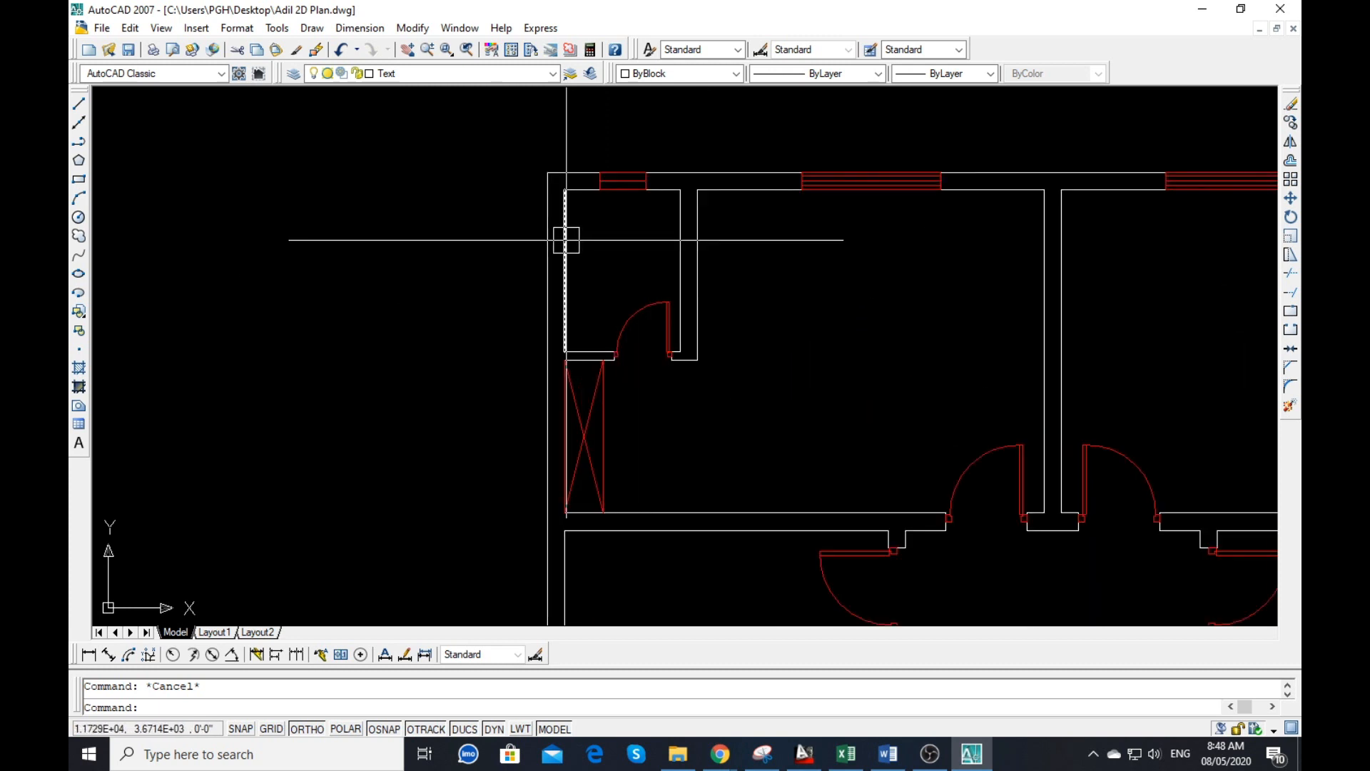
type("da")
key("Return")
key("Return")
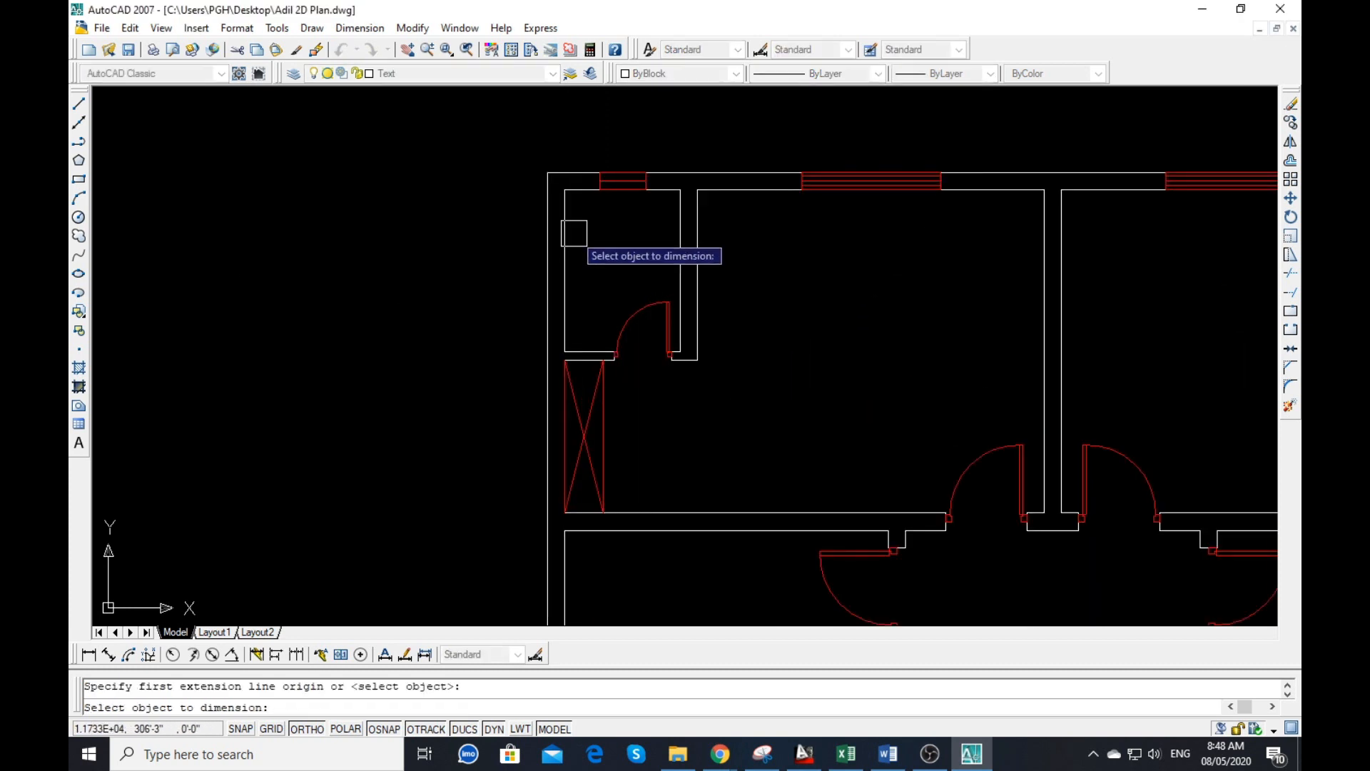
left_click(565, 235)
left_click(472, 250)
scroll(592, 197, "up", 3)
- Add an aligned dimension between the upper inner corners of the corner room, placed inside the room
key("Return")
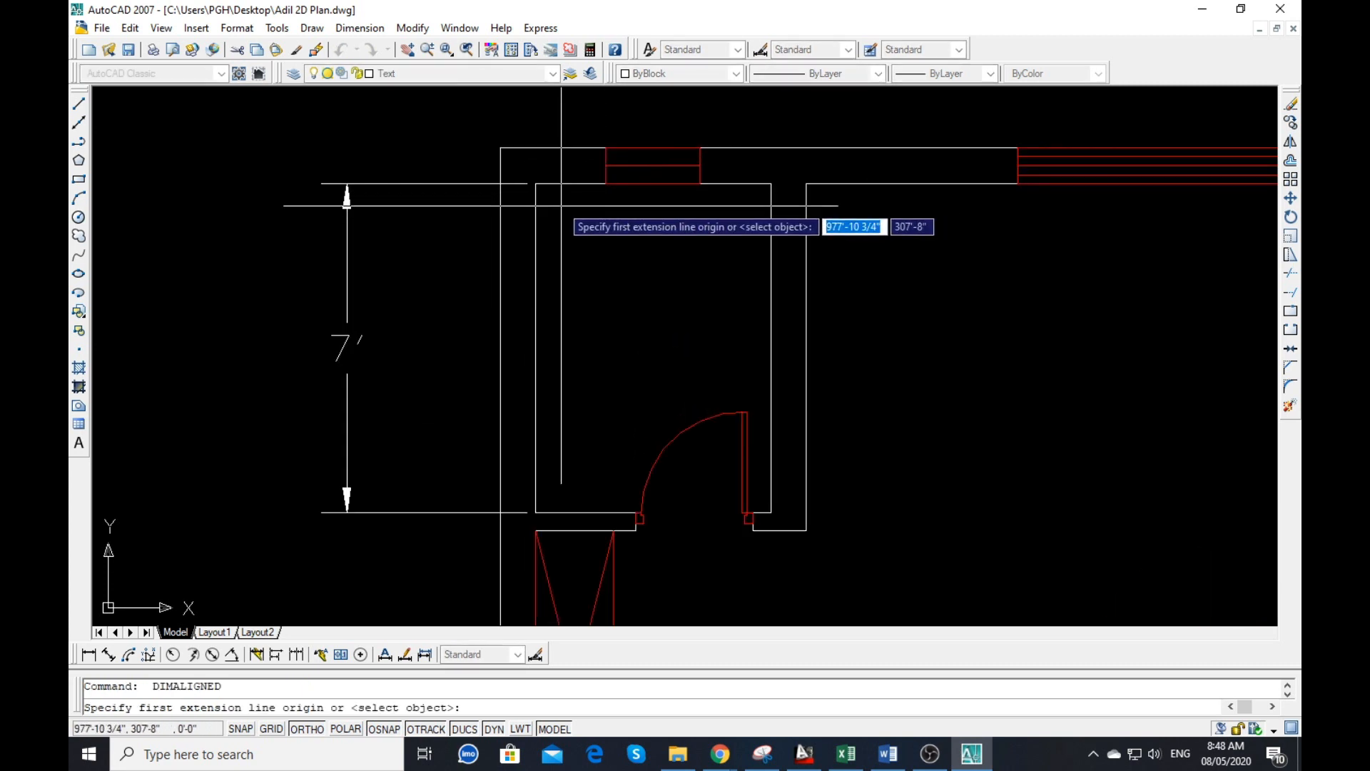
left_click(535, 184)
left_click(771, 184)
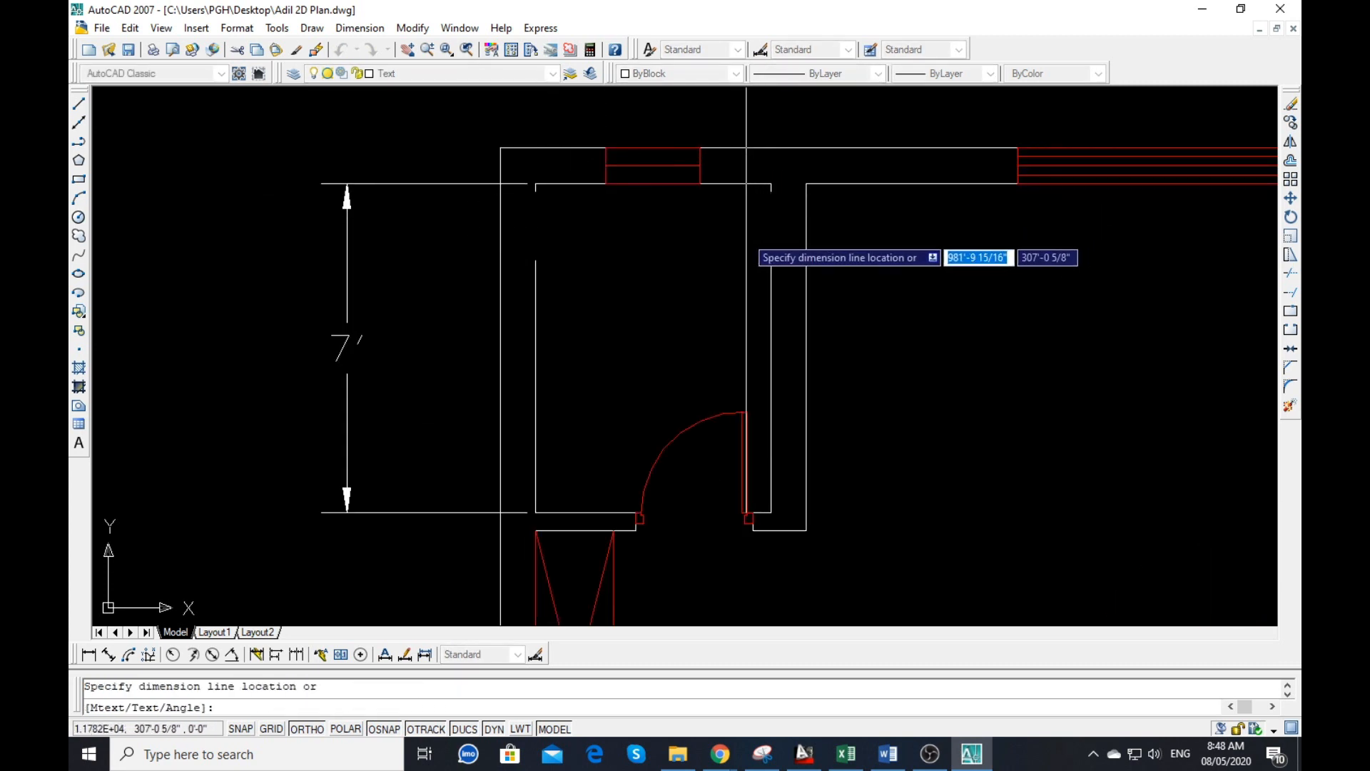
left_click(493, 232)
scroll(444, 232, "down", 2)
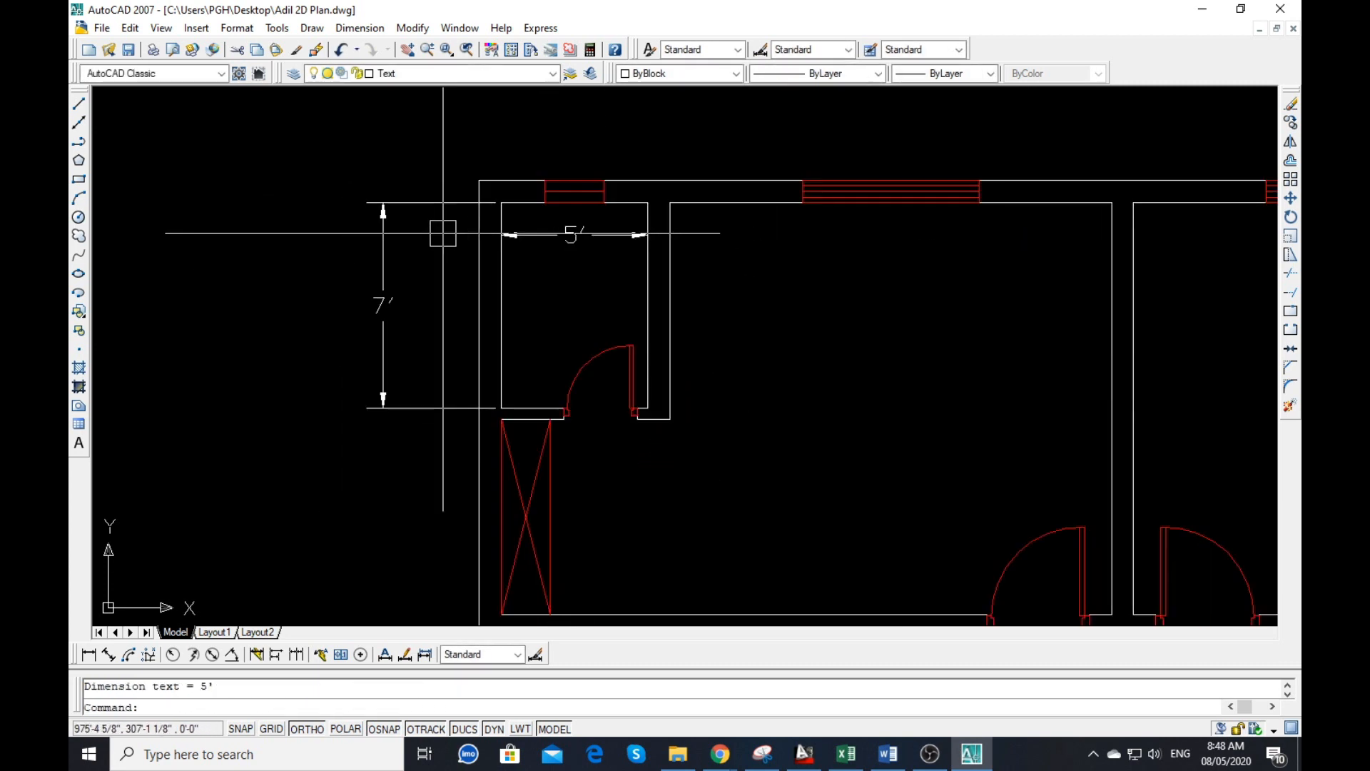
- Delete the length and width dimensions of the upper-left corner room
left_click(407, 285)
left_click(344, 296)
key("Delete")
scroll(581, 239, "up", 3)
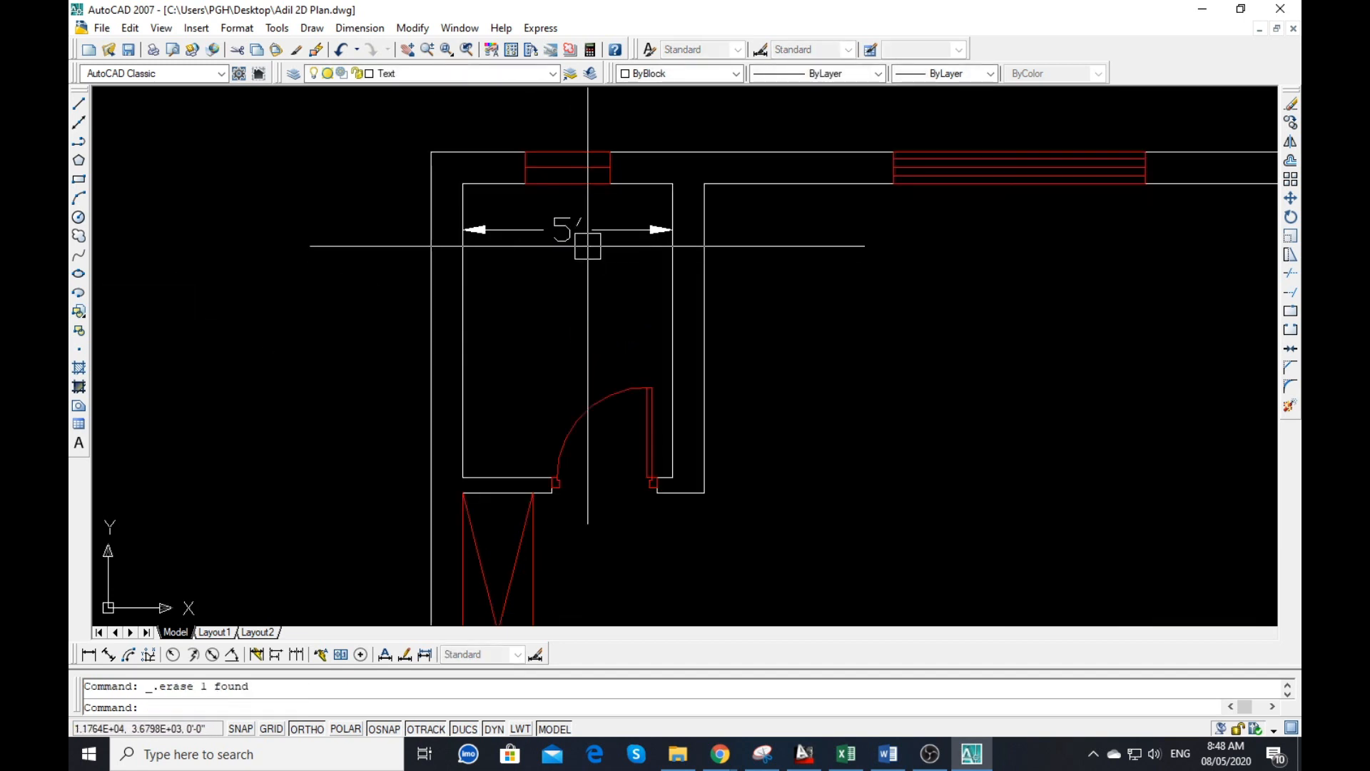
left_click(580, 226)
key("Delete")
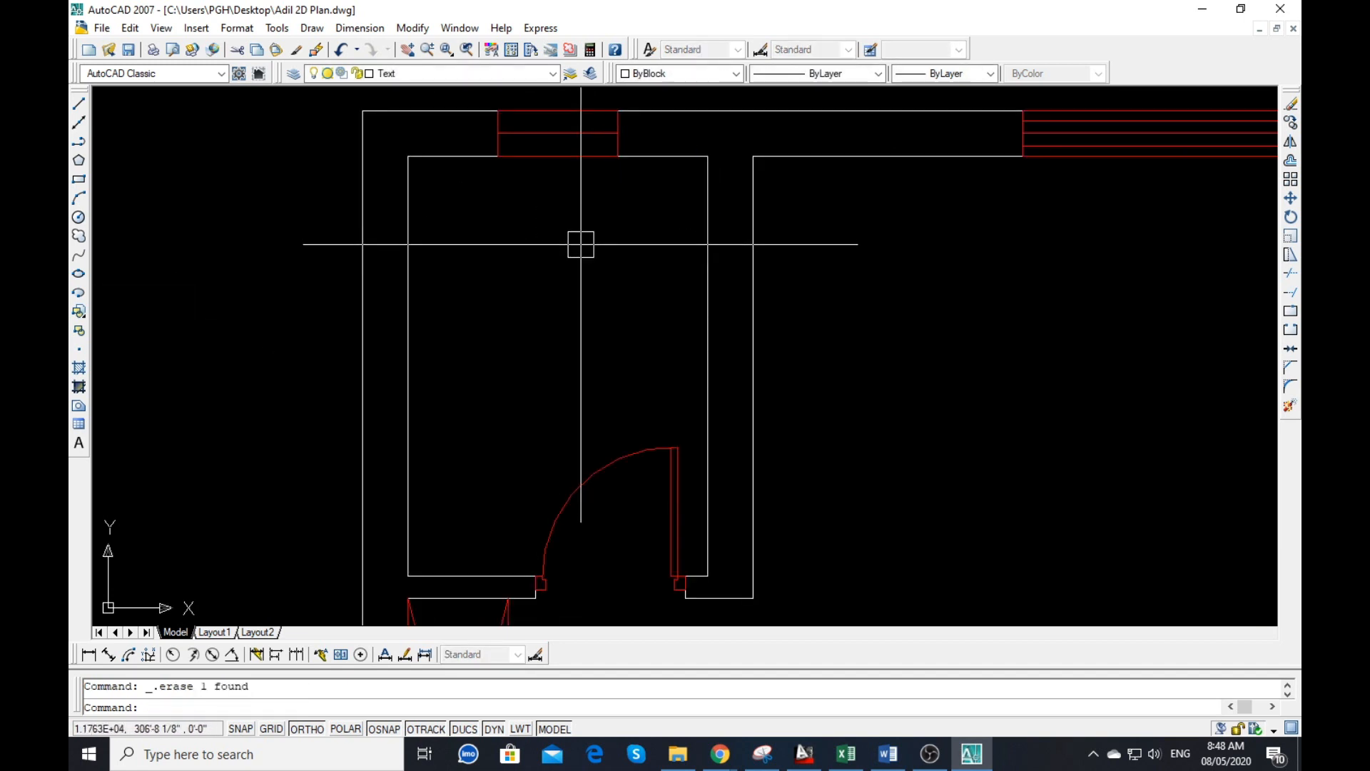
- Dimension the corner room's width between its upper inner corners, with the dimension line inside just below the top wall
type("dal")
key("Return")
key("Return")
key("Escape")
key("Return")
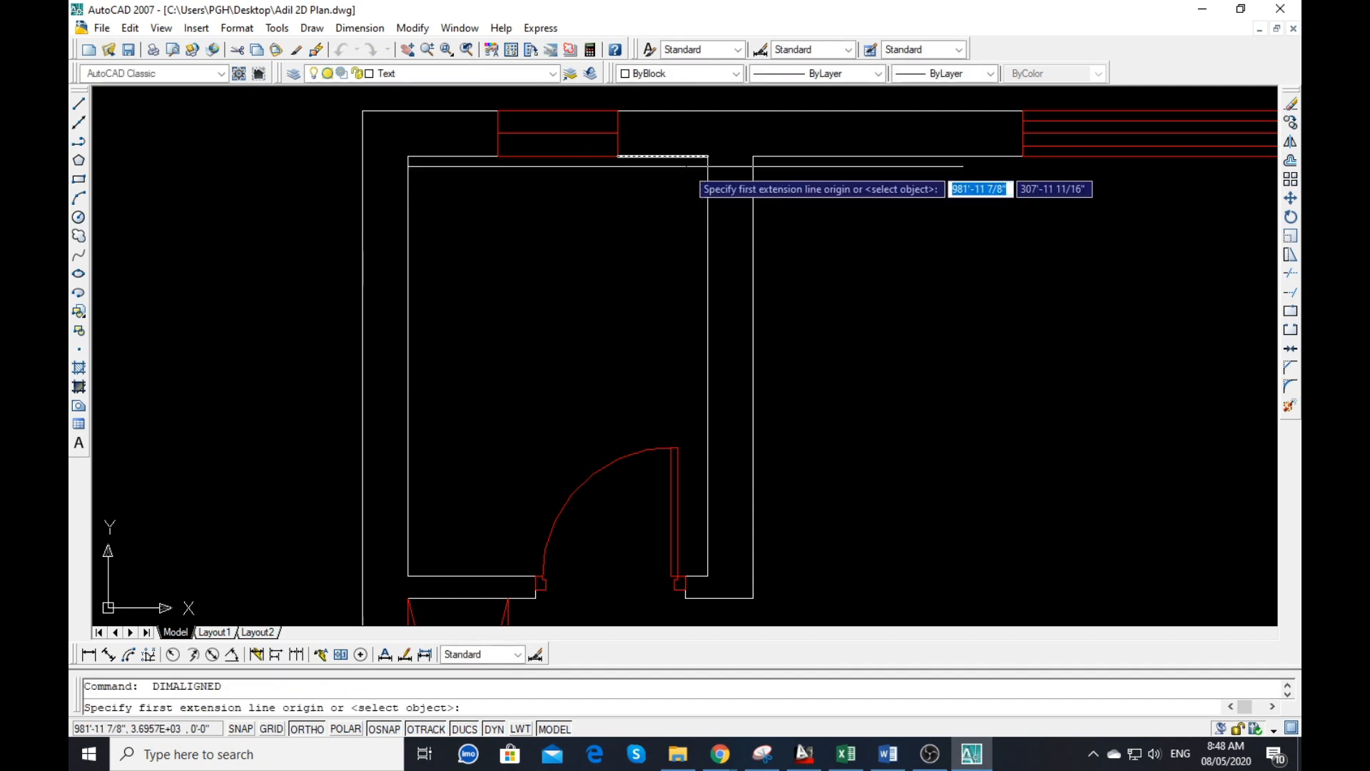
left_click(708, 155)
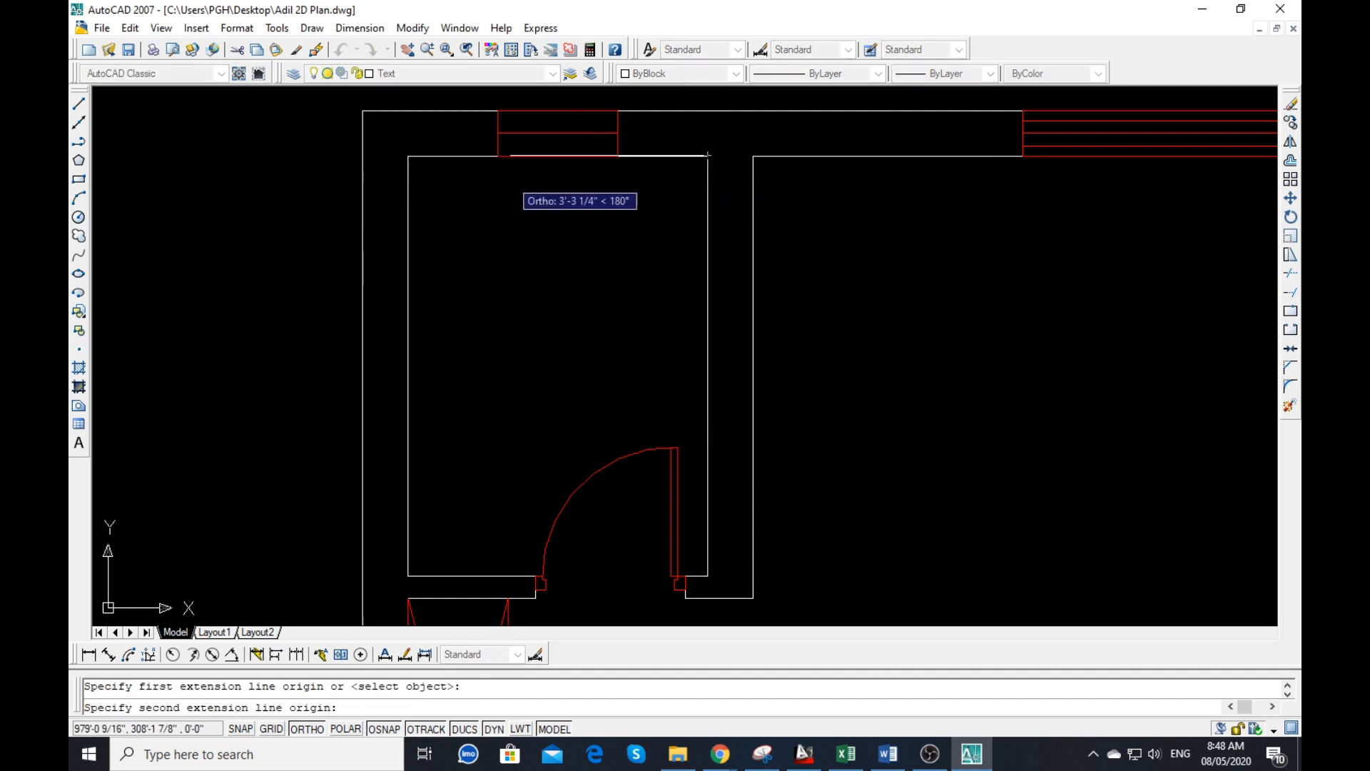
left_click(408, 157)
left_click(456, 181)
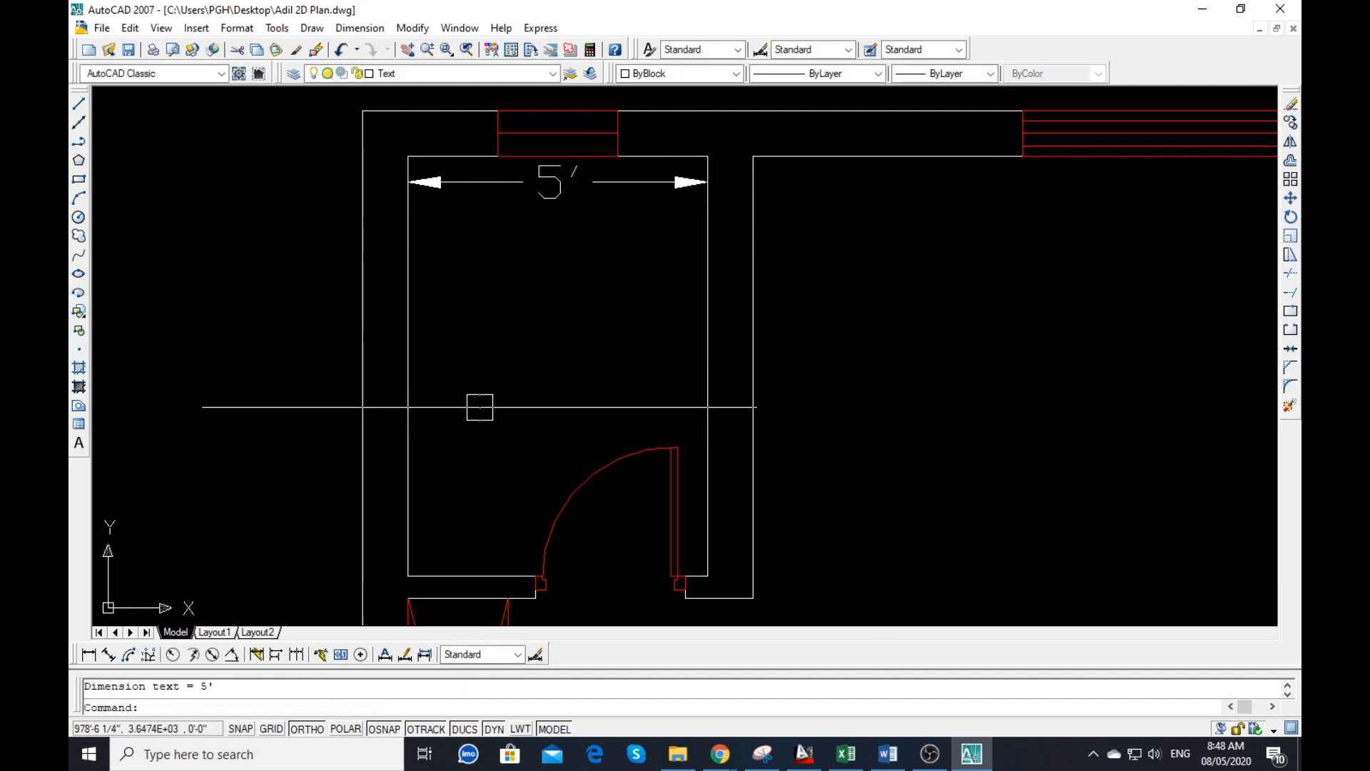
- Dimension the corner room's length by its inner left wall, with the dimension line inside beside that wall
key("Return")
key("Return")
left_click(407, 388)
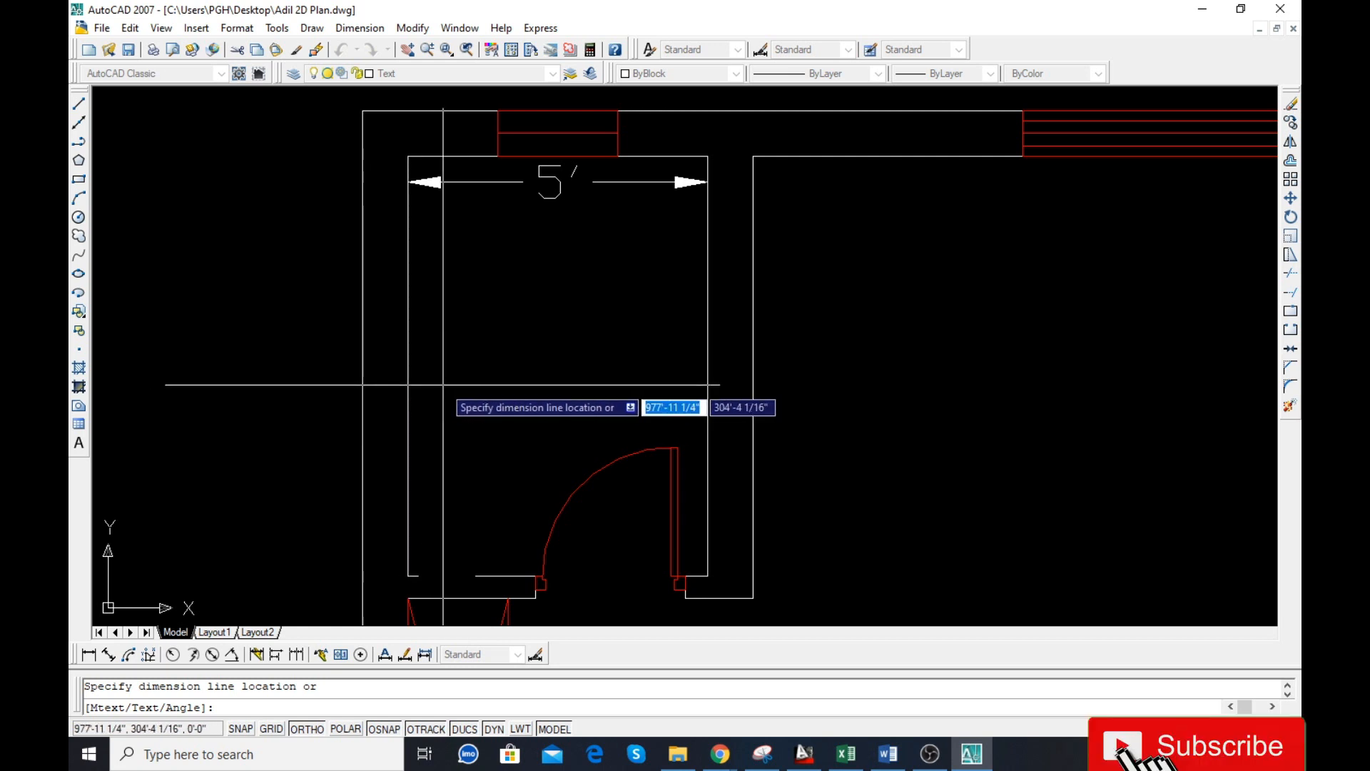
left_click(444, 382)
scroll(636, 328, "down", 5)
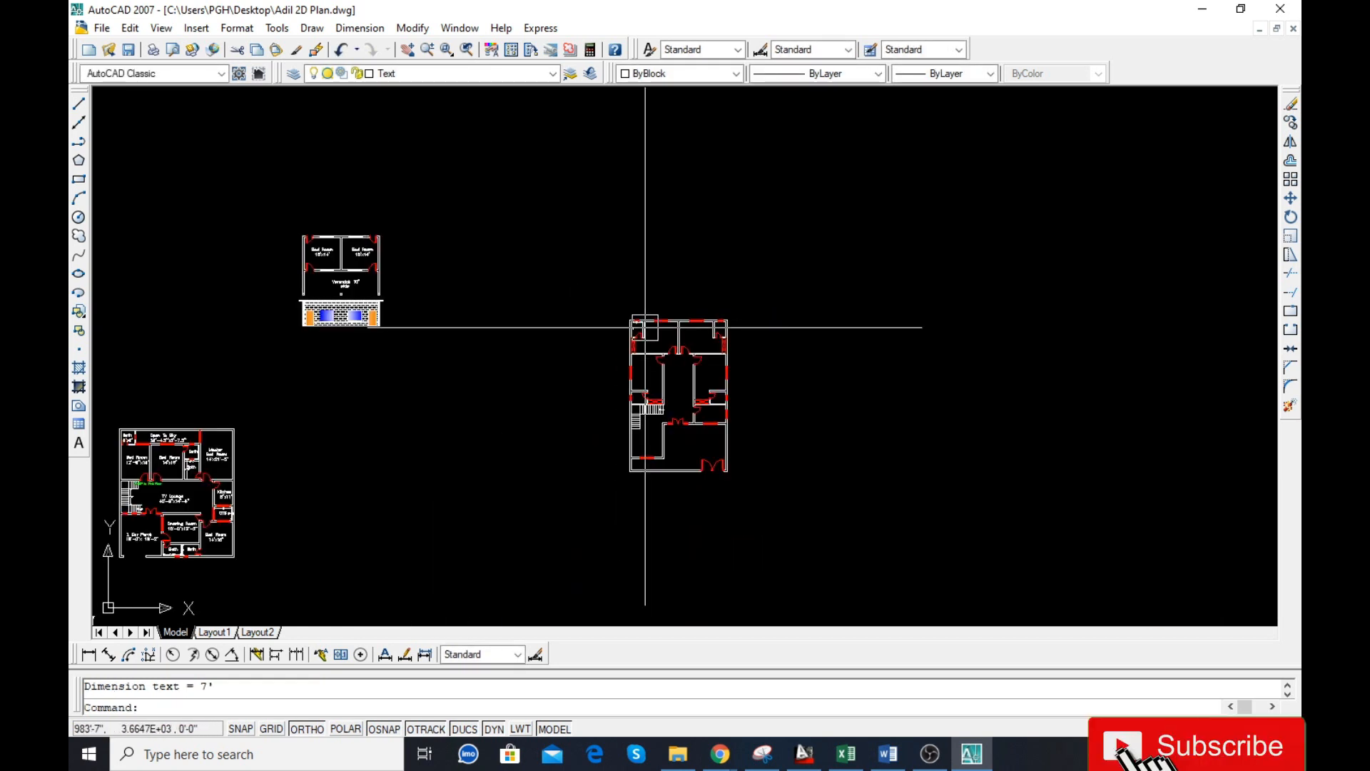
- Start a multiline text box inside the upper-left corner room, between its dimension lines and the door
scroll(639, 331, "up", 5)
scroll(529, 243, "up", 6)
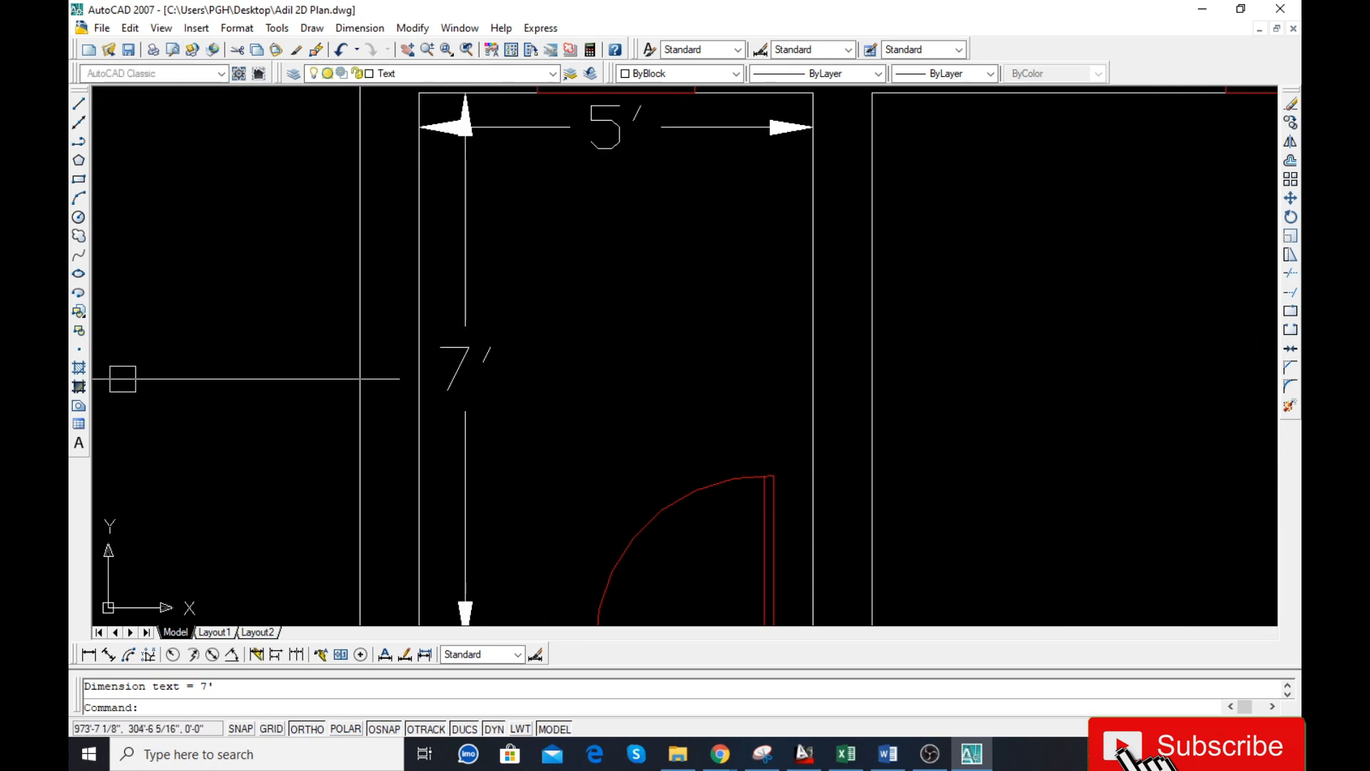
left_click(78, 445)
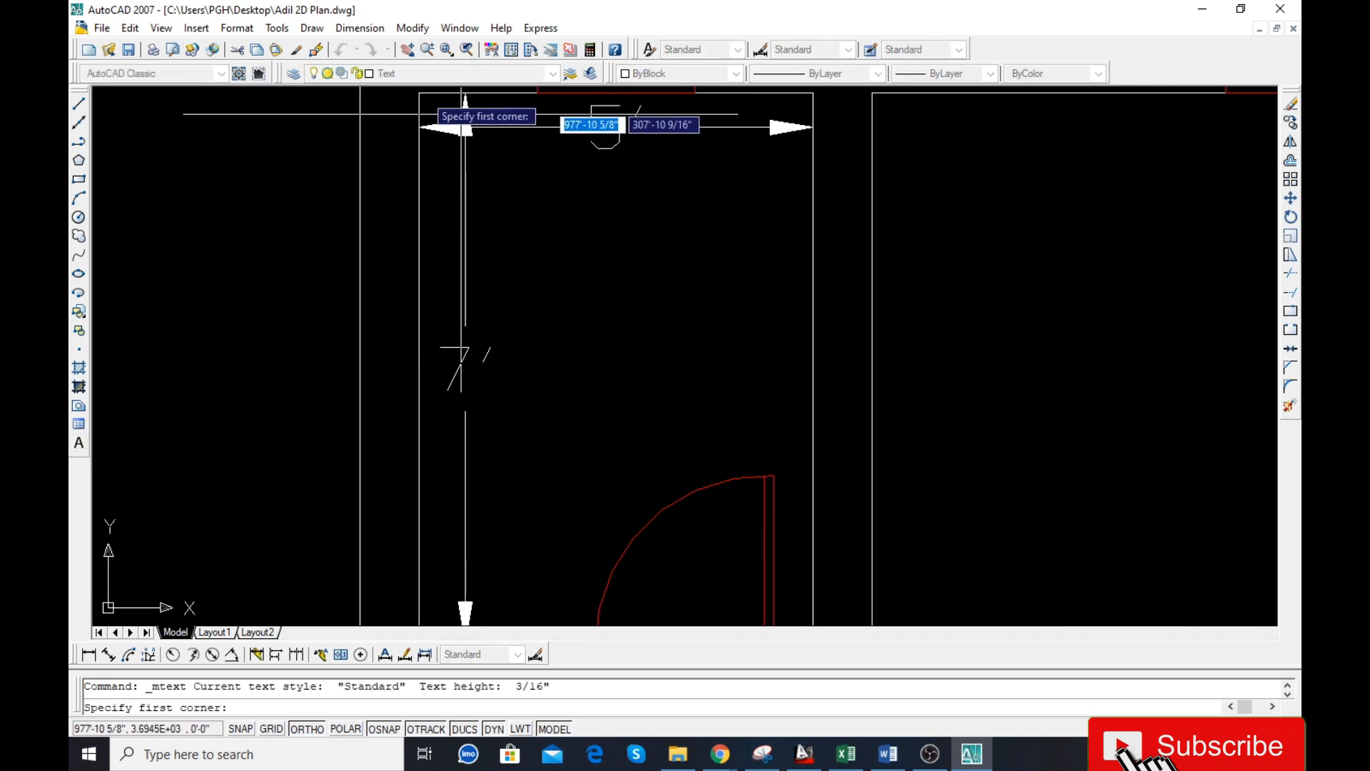
left_click(316, 30)
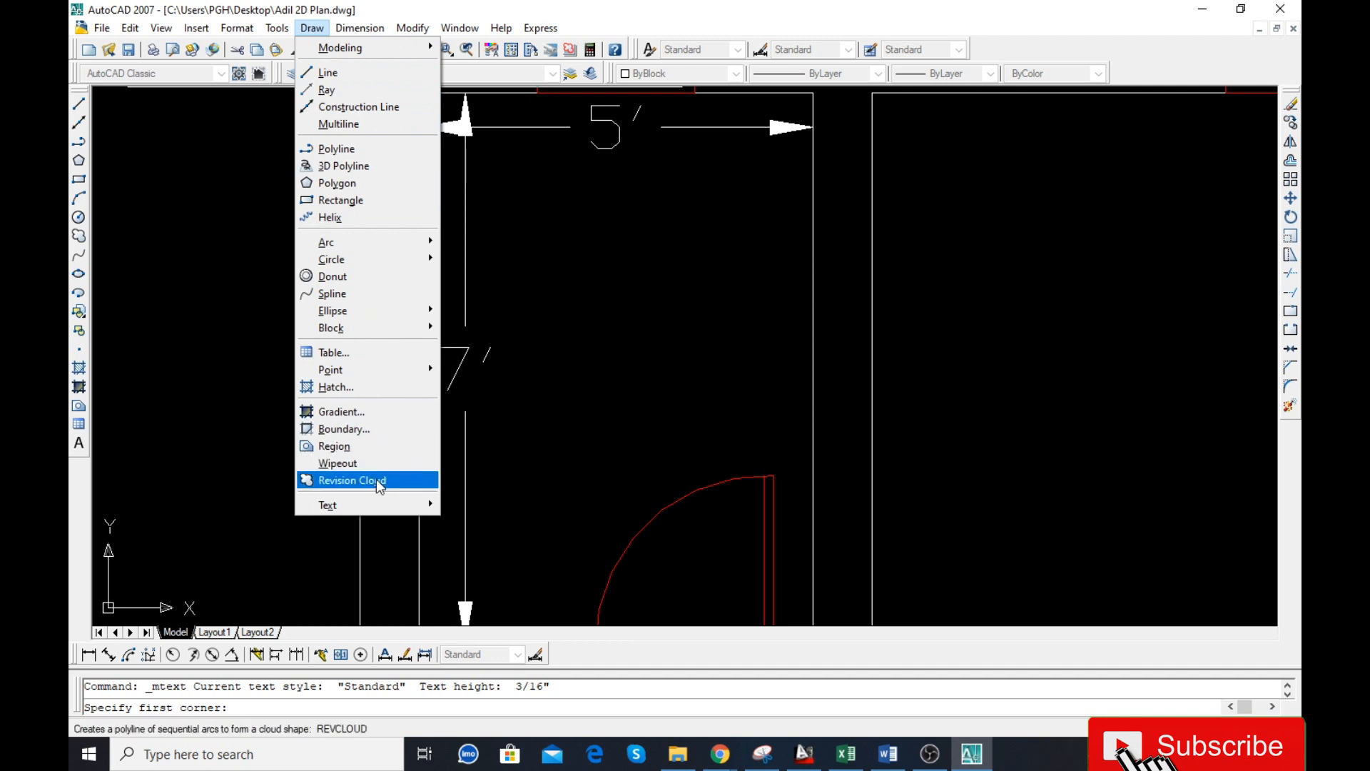
left_click(463, 504)
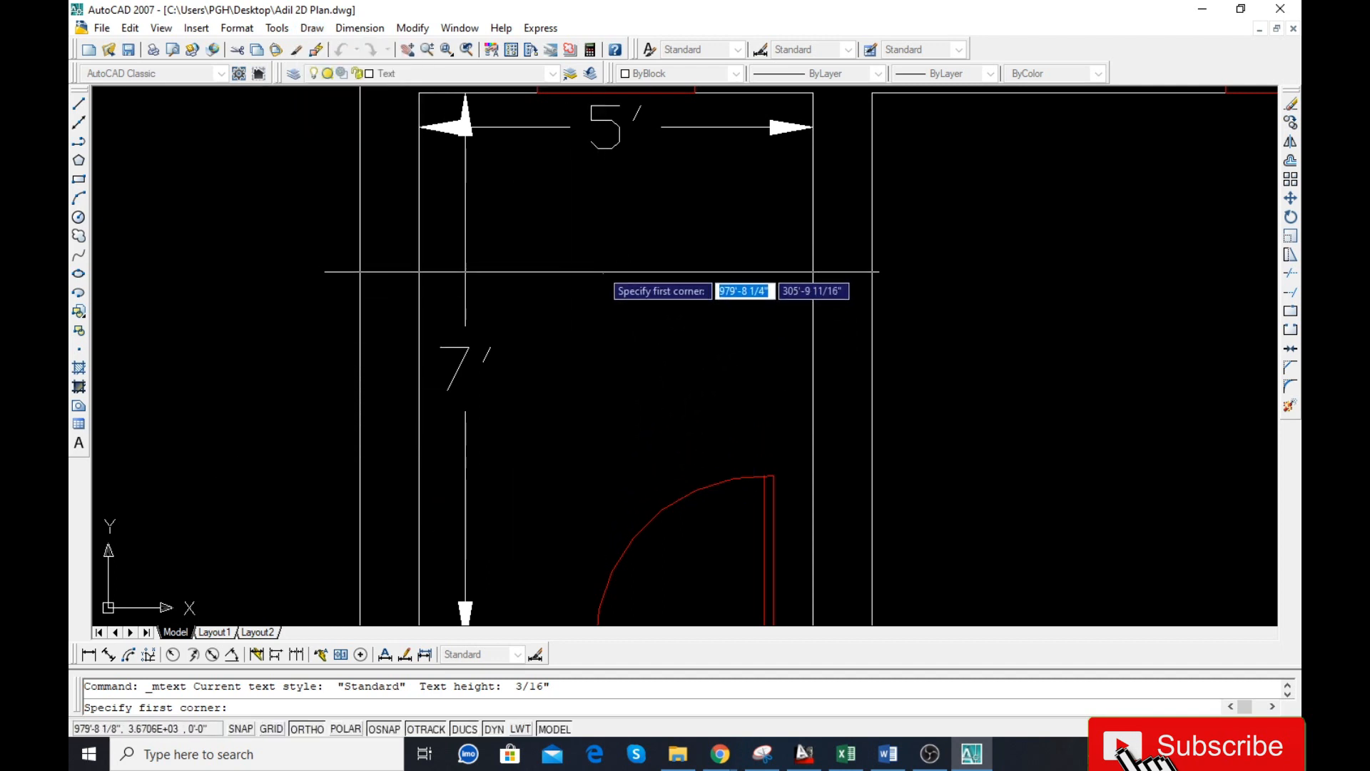
left_click(527, 217)
left_click(742, 442)
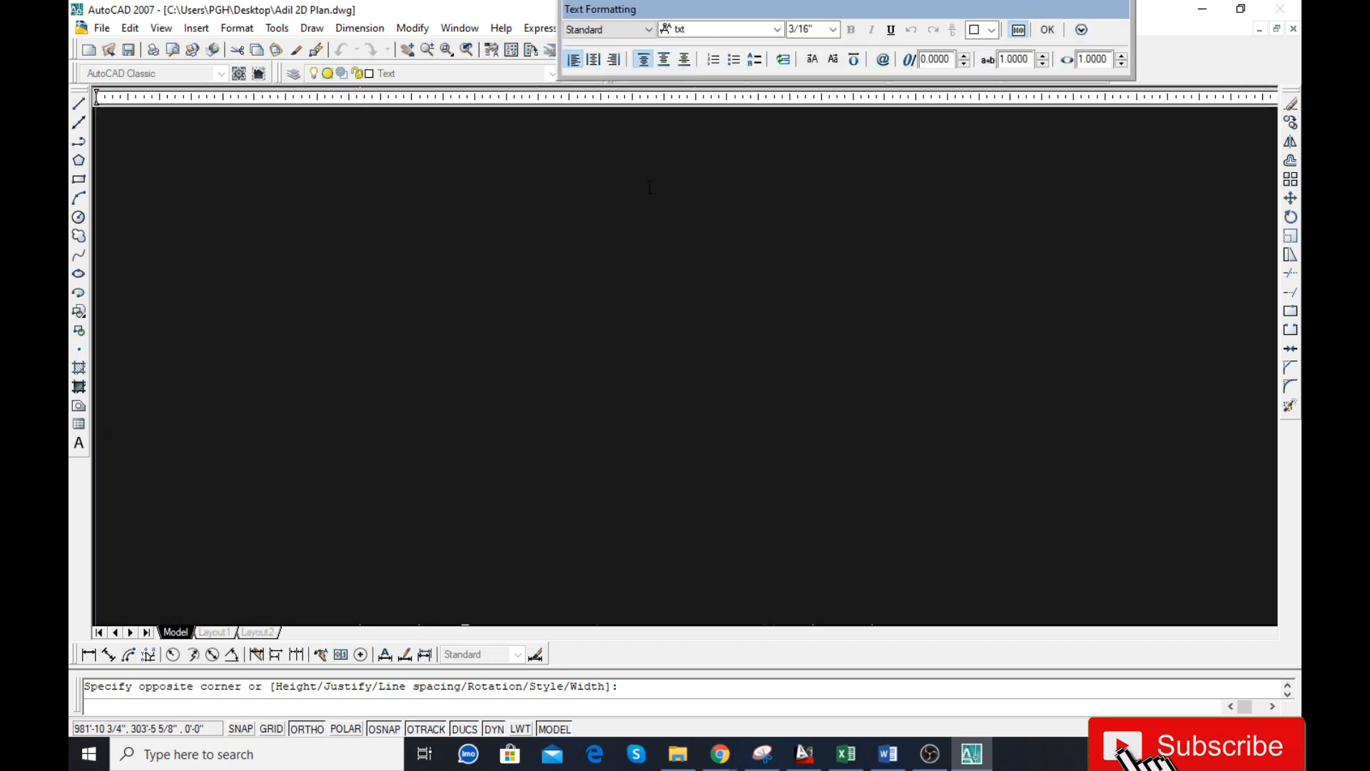
- Set the label's font to romans and its height to 7", with Bath as the text
left_click(714, 31)
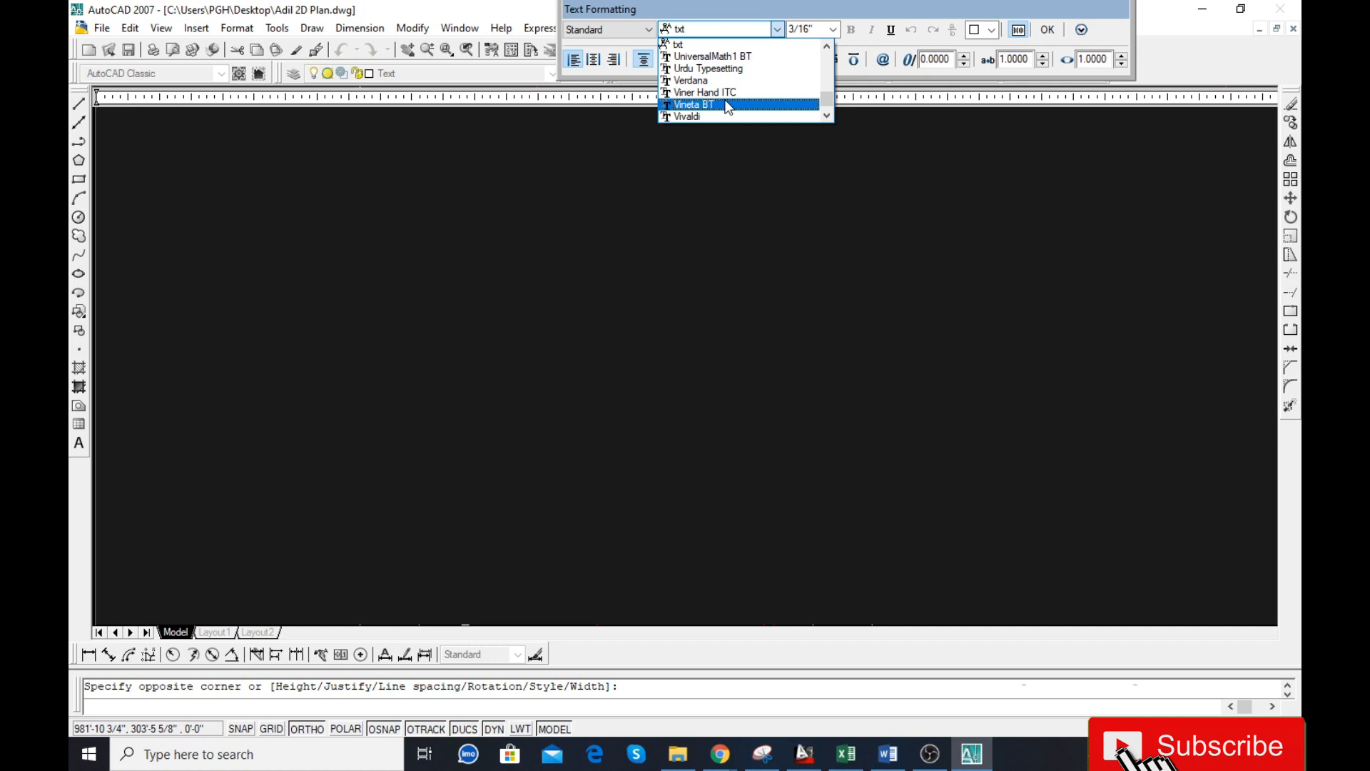
type("ti")
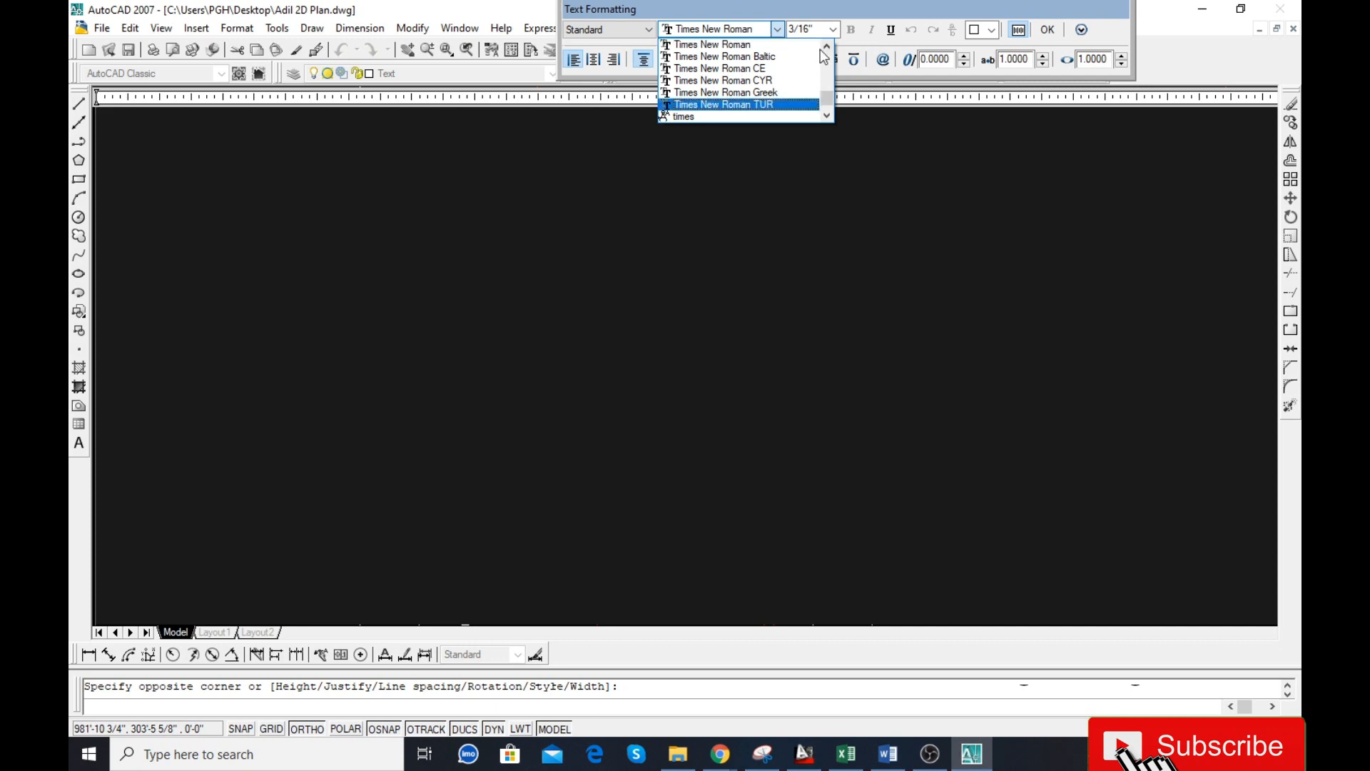
left_click(762, 33)
left_click(762, 33)
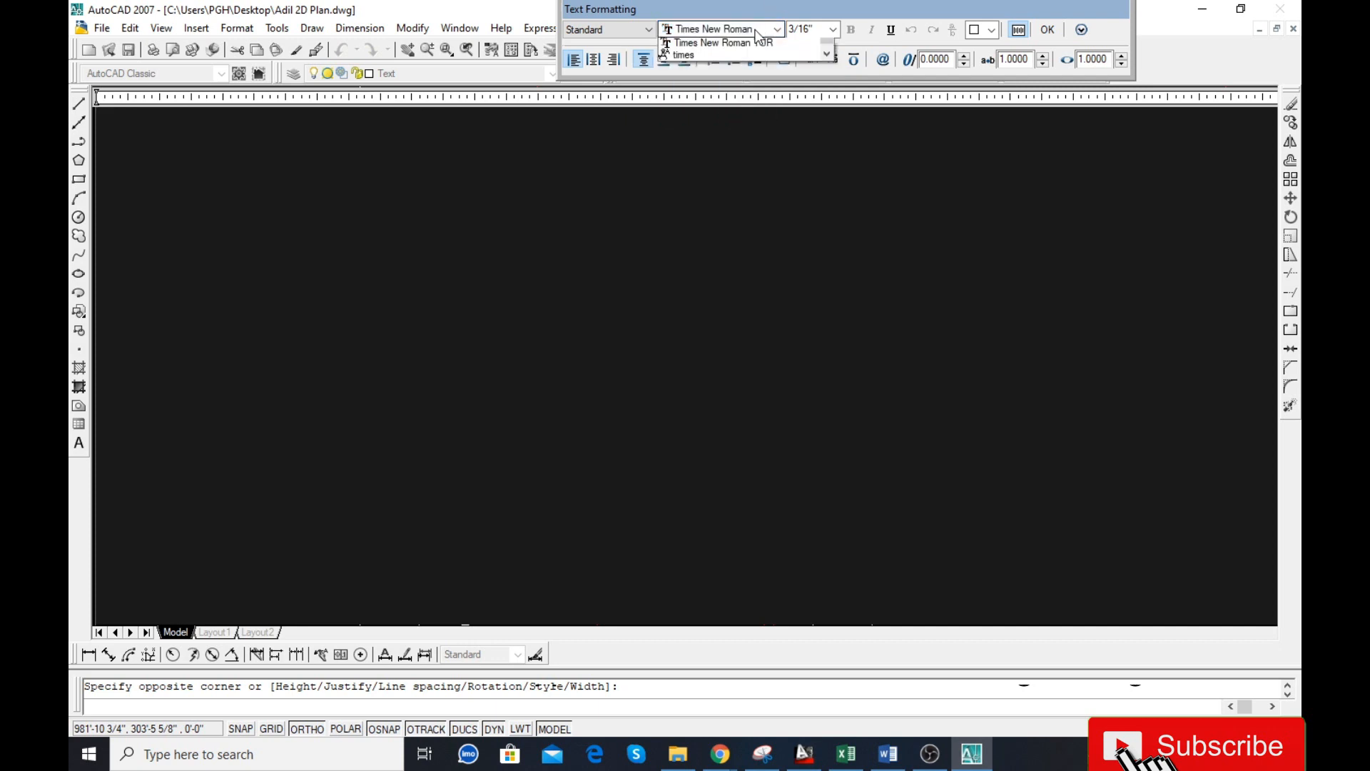
type("a")
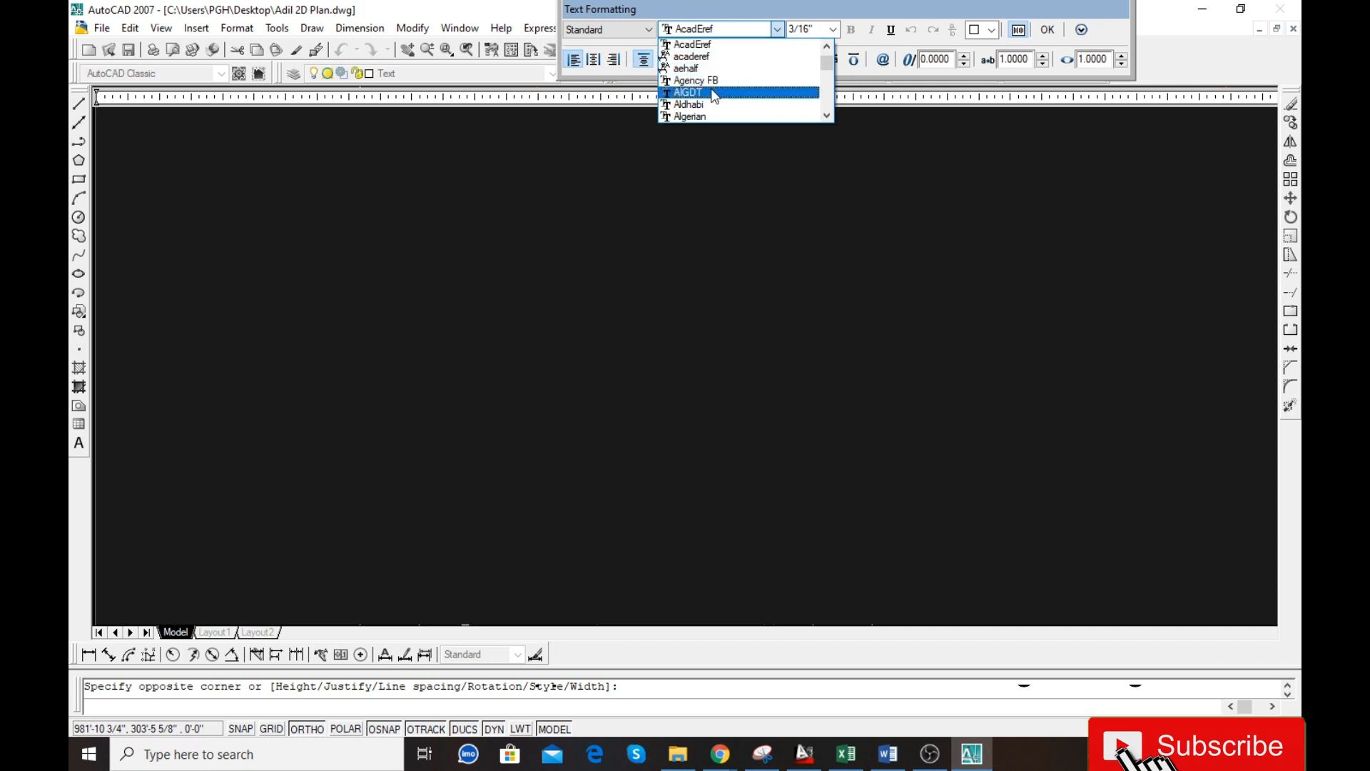
type("roboto")
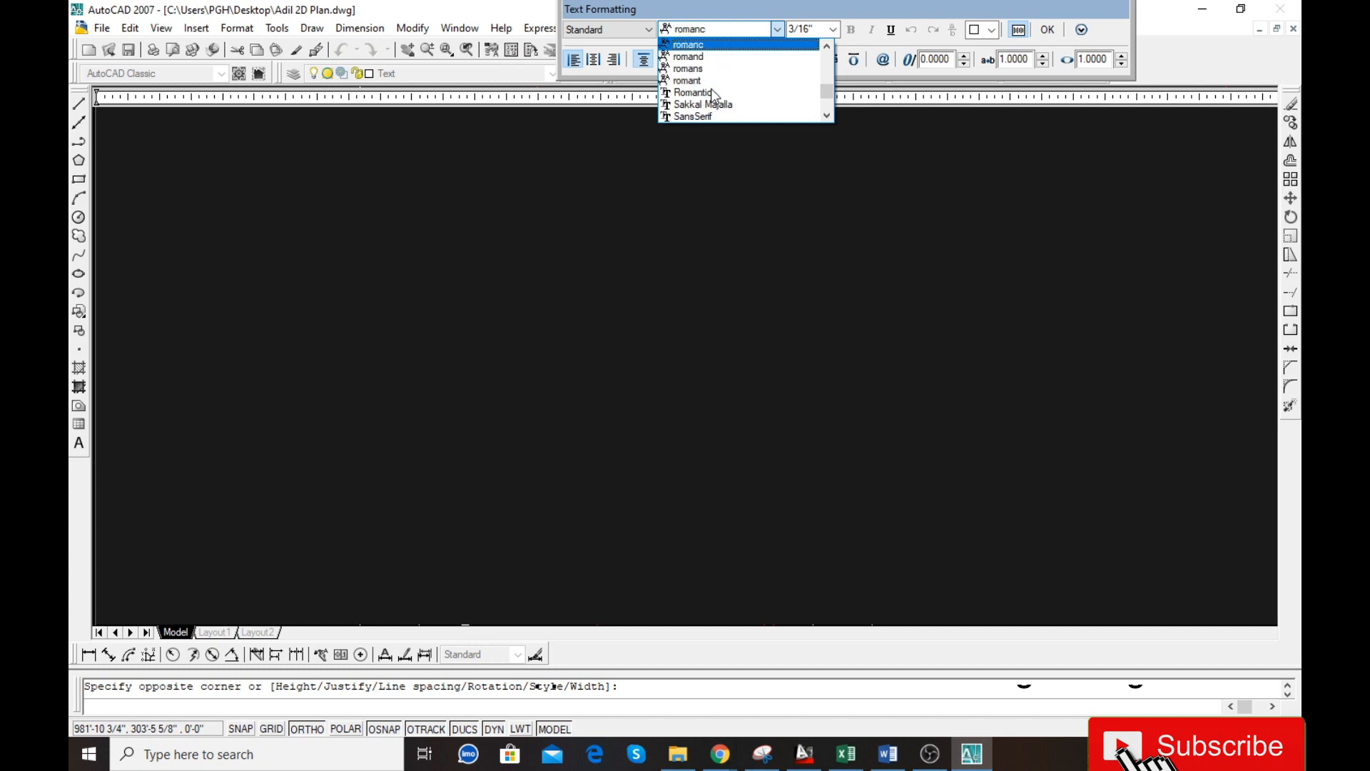
left_click(717, 69)
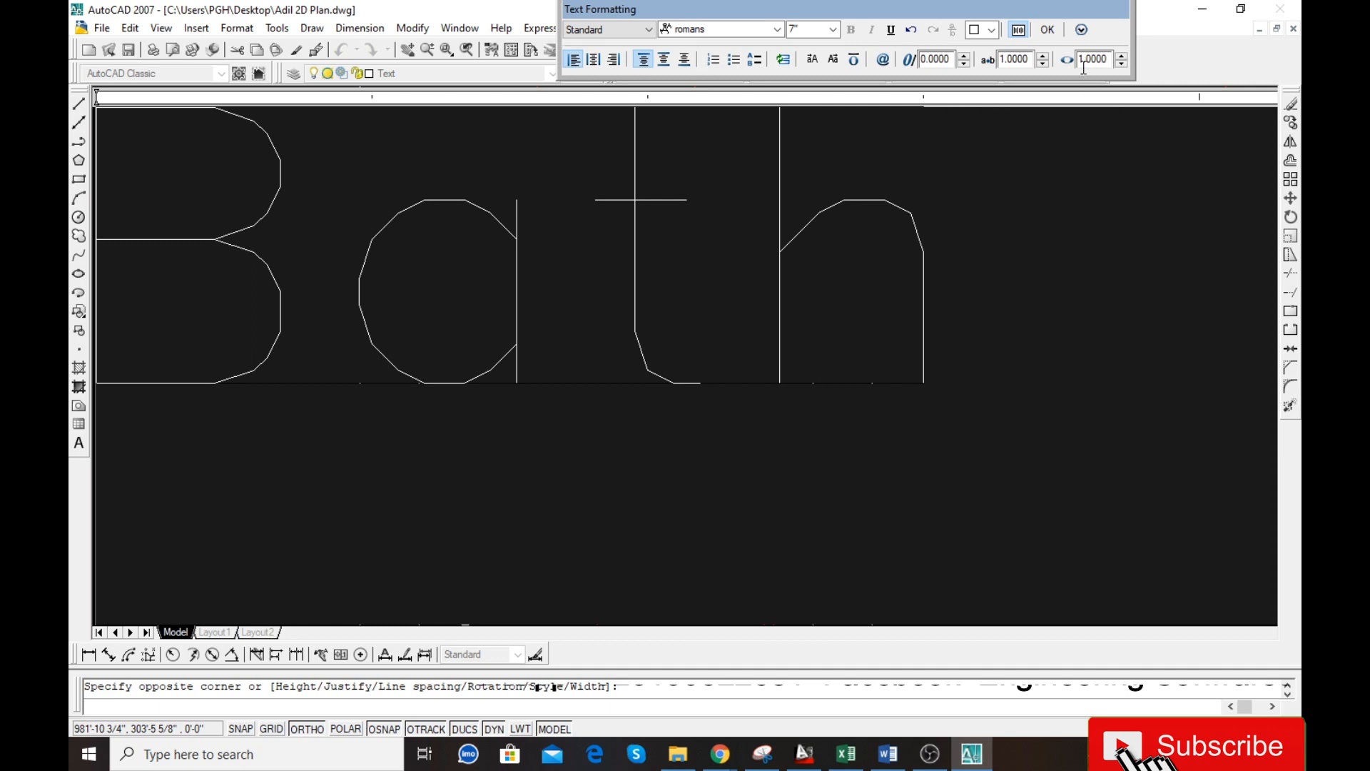
- Colour the entire Bath text green and finish the label
left_click(992, 30)
left_click(992, 87)
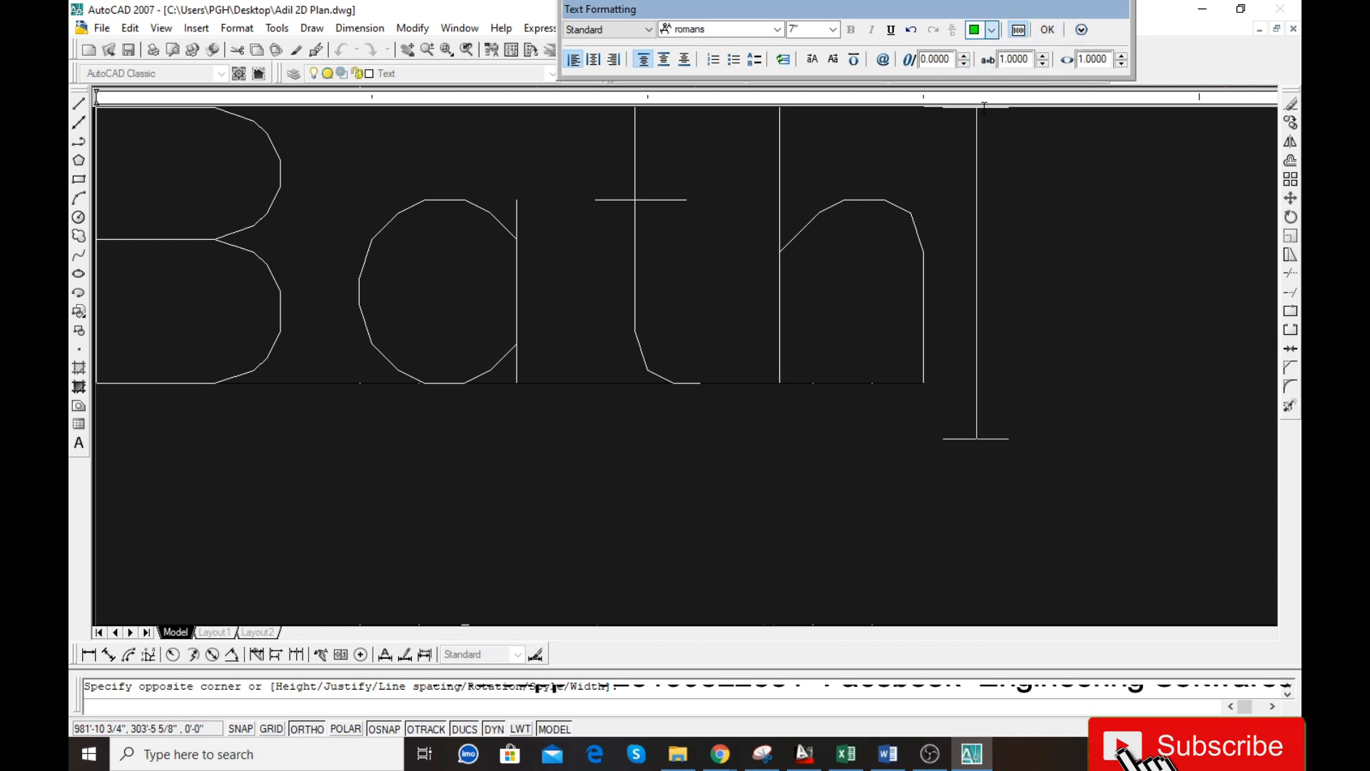
left_click_drag(974, 286, 77, 331)
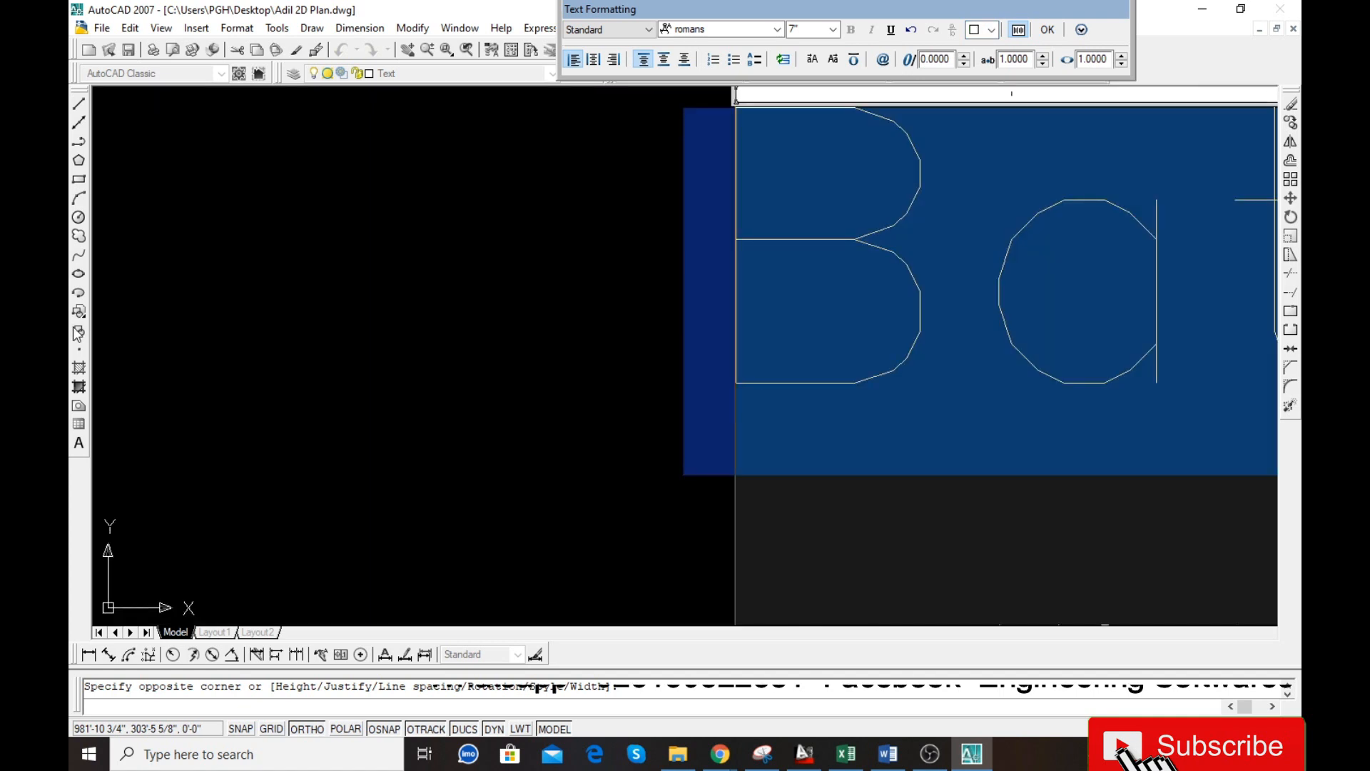
left_click(992, 30)
left_click(986, 102)
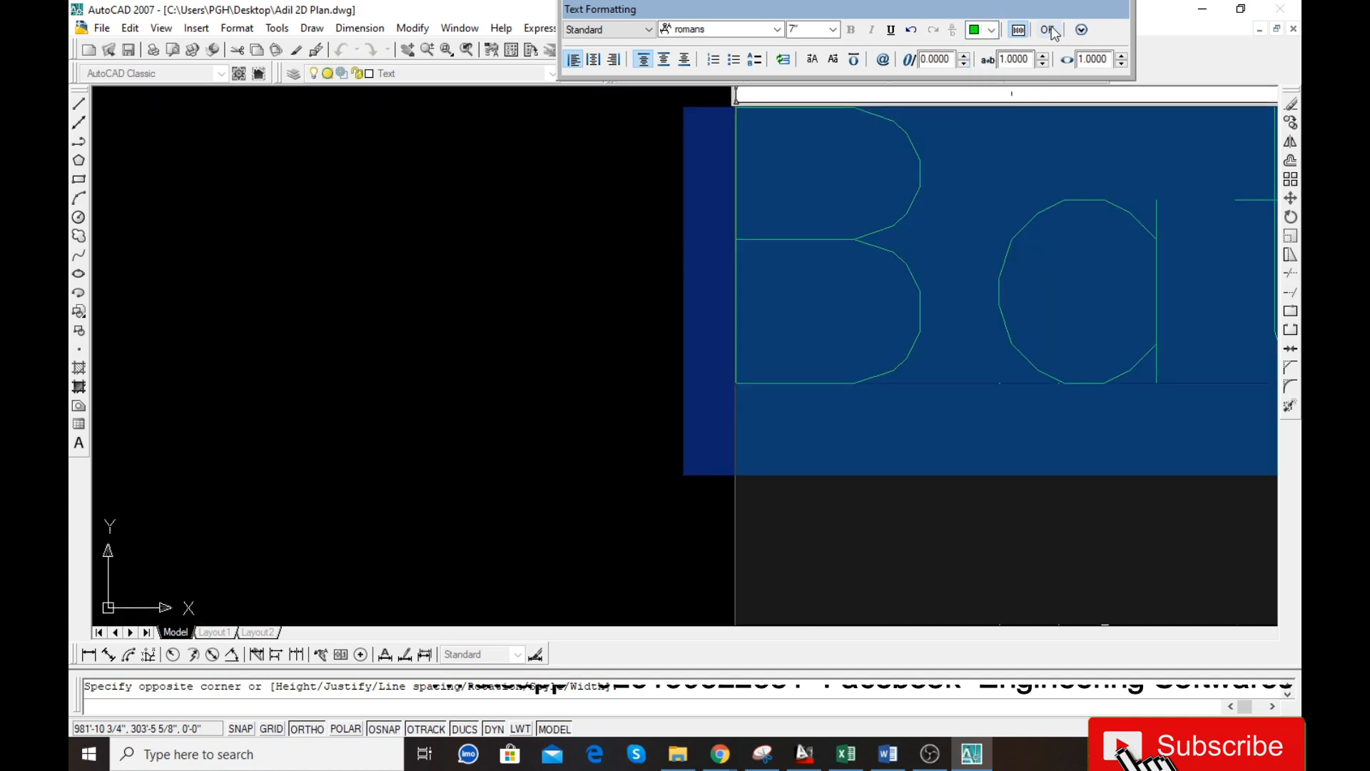
left_click(1048, 30)
scroll(582, 269, "down", 4)
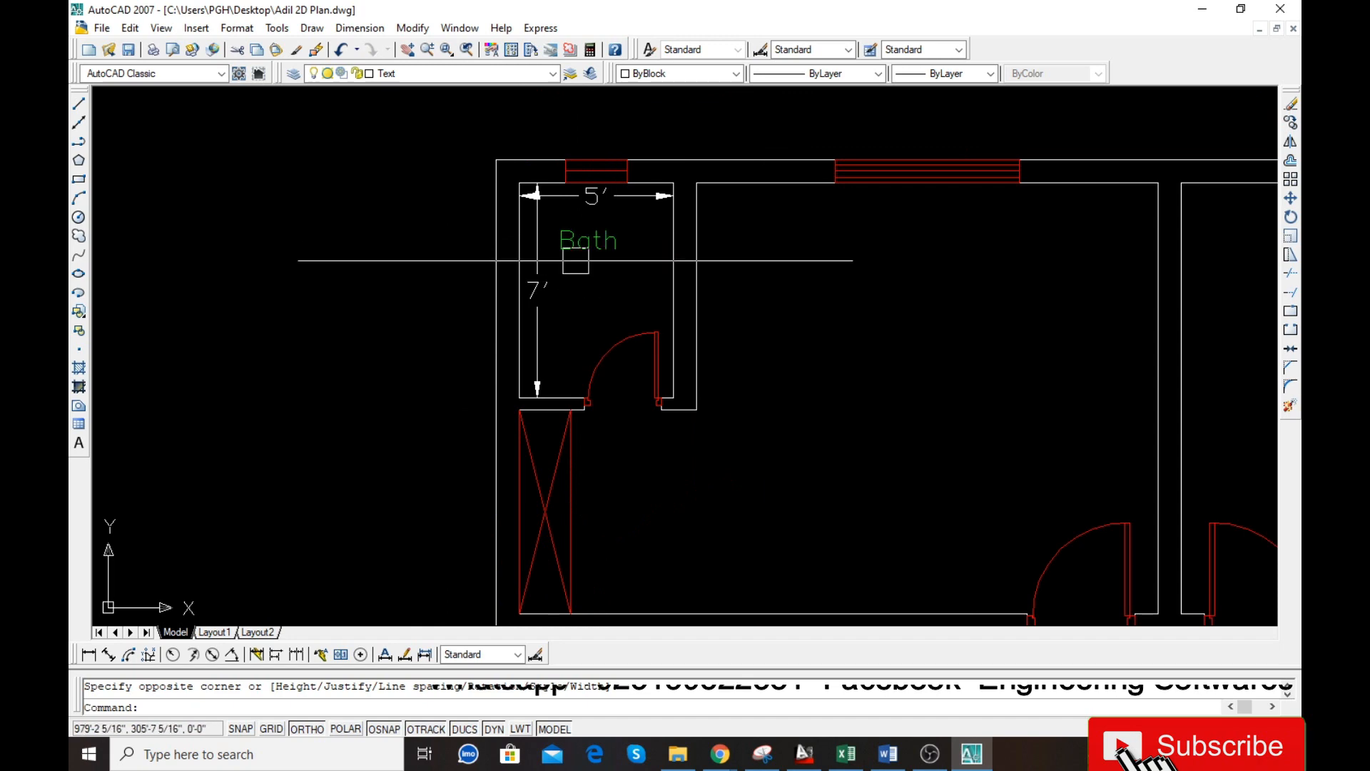
- Check the text height of the Bed Room 12'-8"x15' label in the finished plan, leaving it unchanged
scroll(571, 252, "up", 2)
scroll(542, 200, "down", 4)
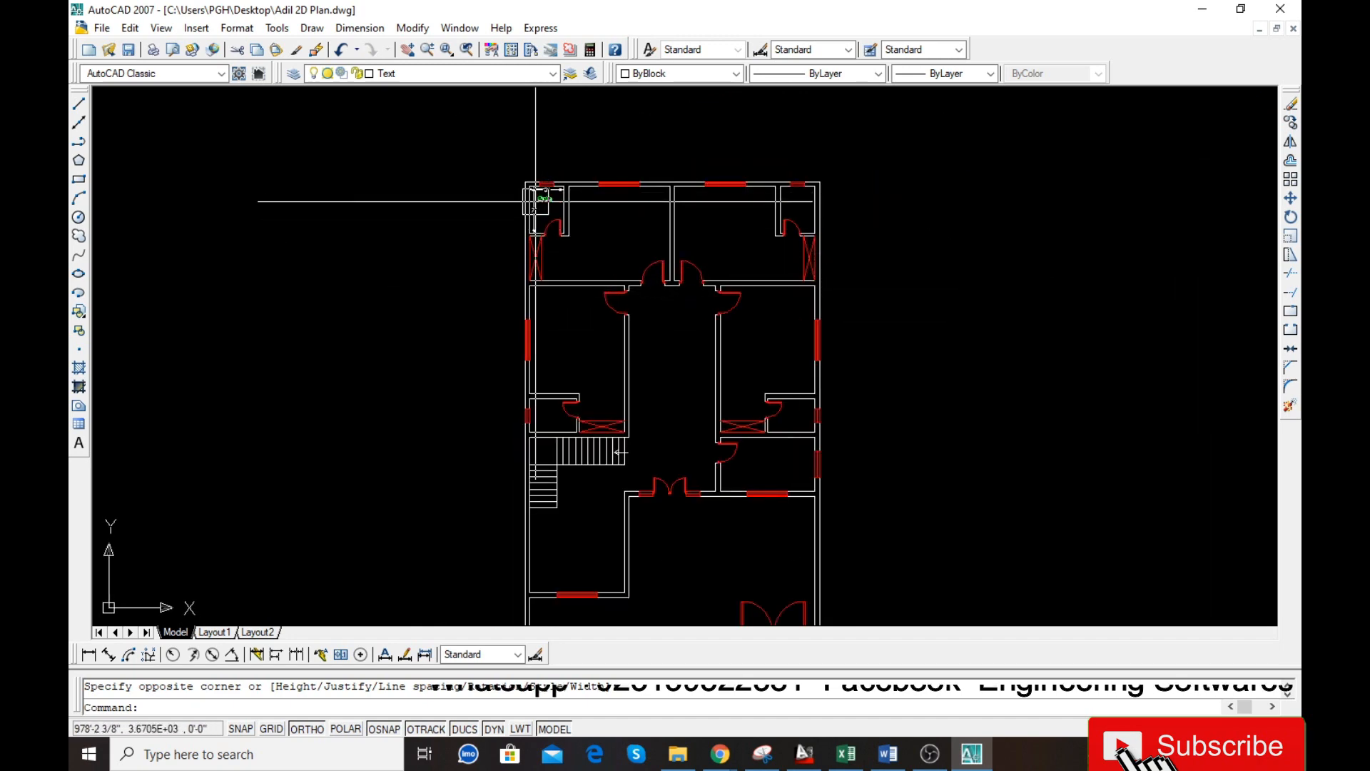
scroll(542, 202, "up", 3)
scroll(711, 207, "down", 6)
scroll(499, 297, "down", 2)
scroll(500, 296, "up", 7)
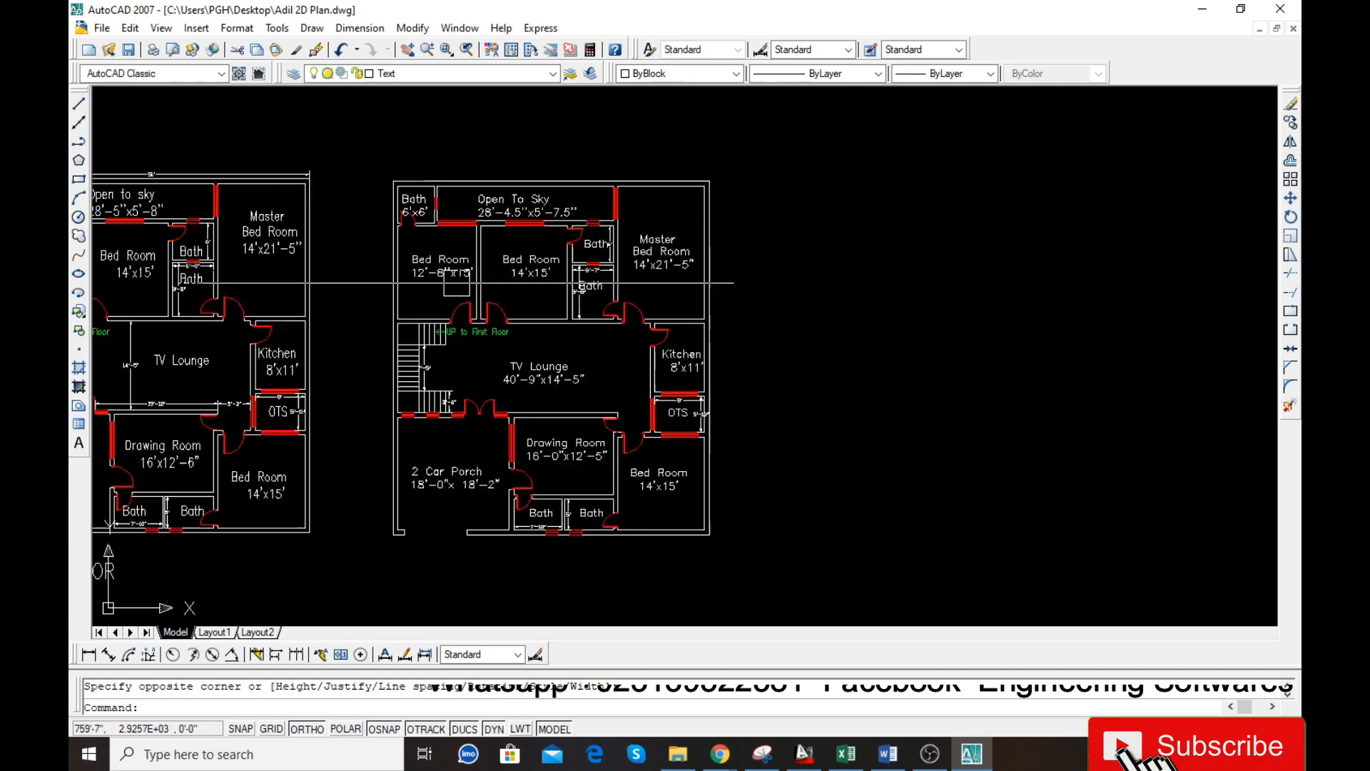
double_click(421, 228)
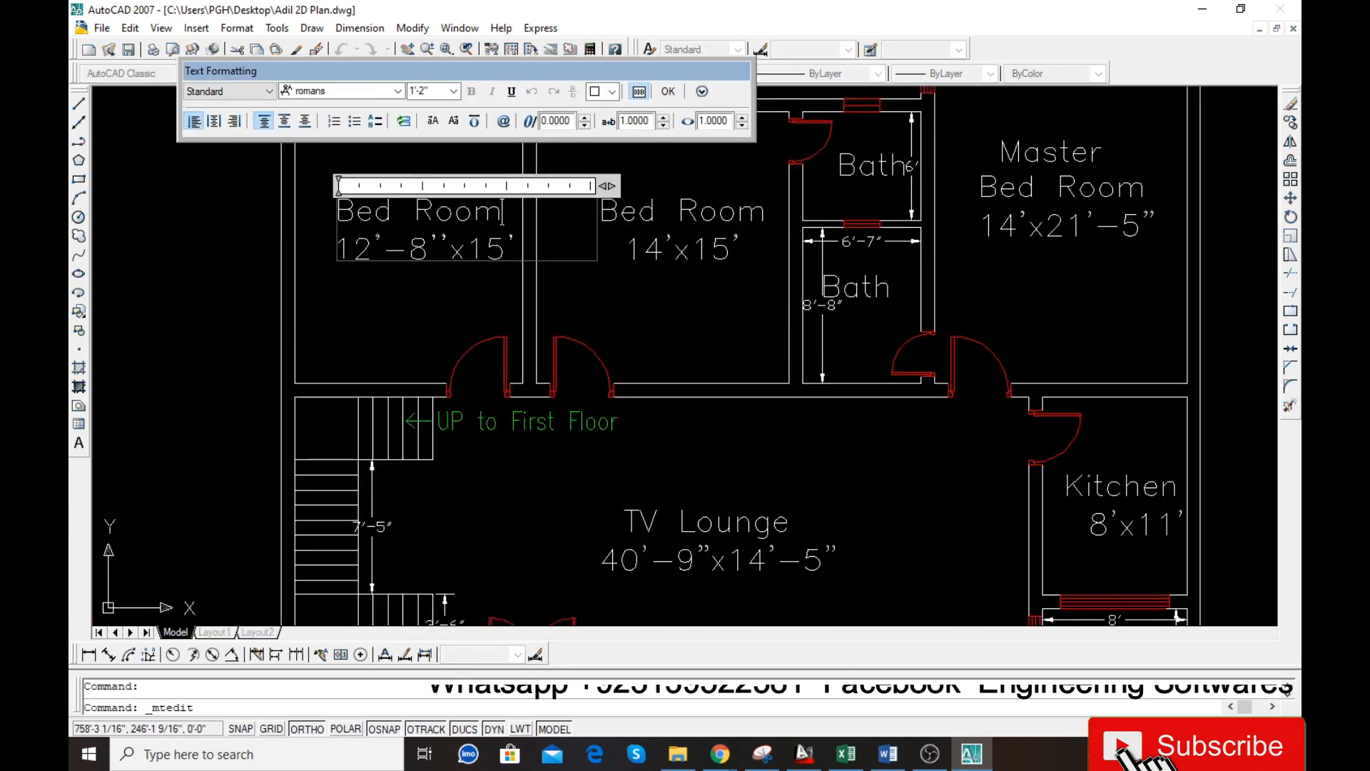
left_click(667, 91)
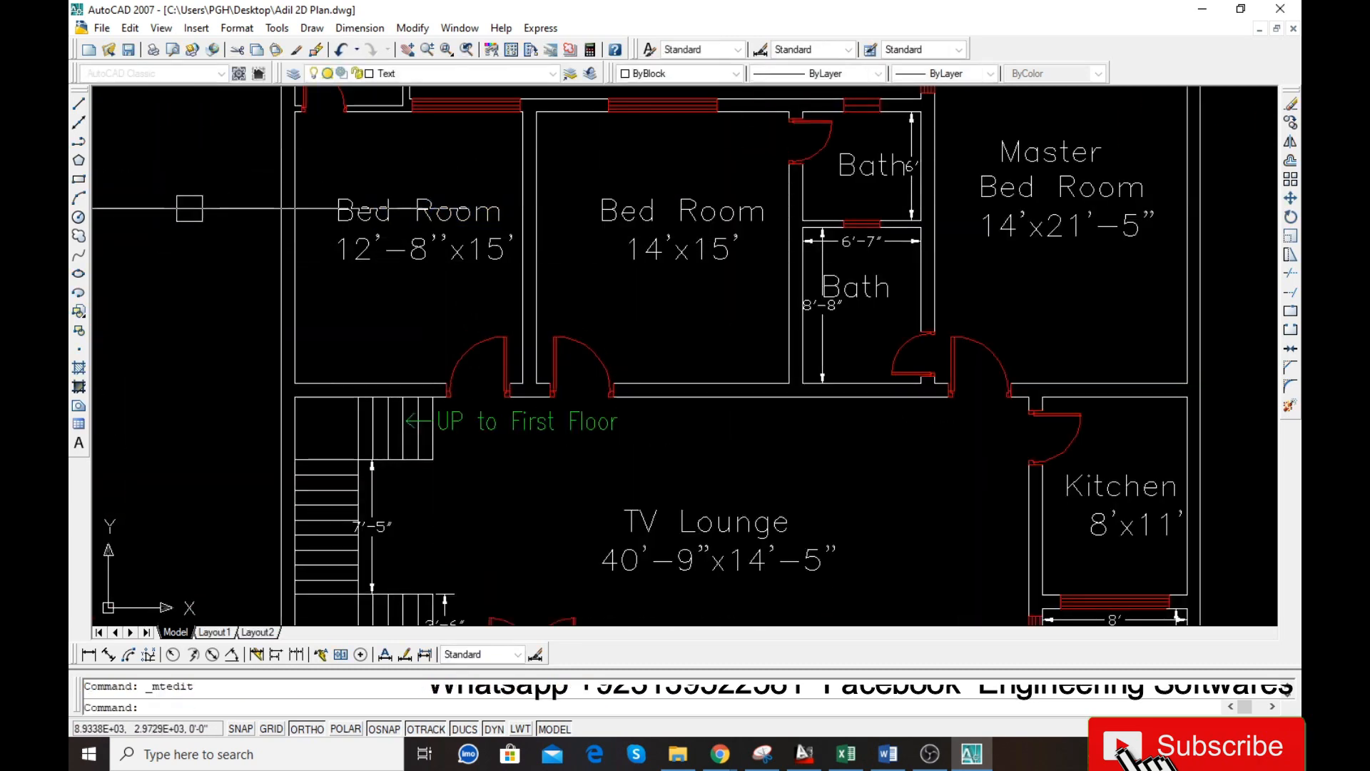
scroll(671, 229, "down", 10)
- Set the text height of the green Bath label in the corner room to 14 inches
scroll(671, 226, "up", 10)
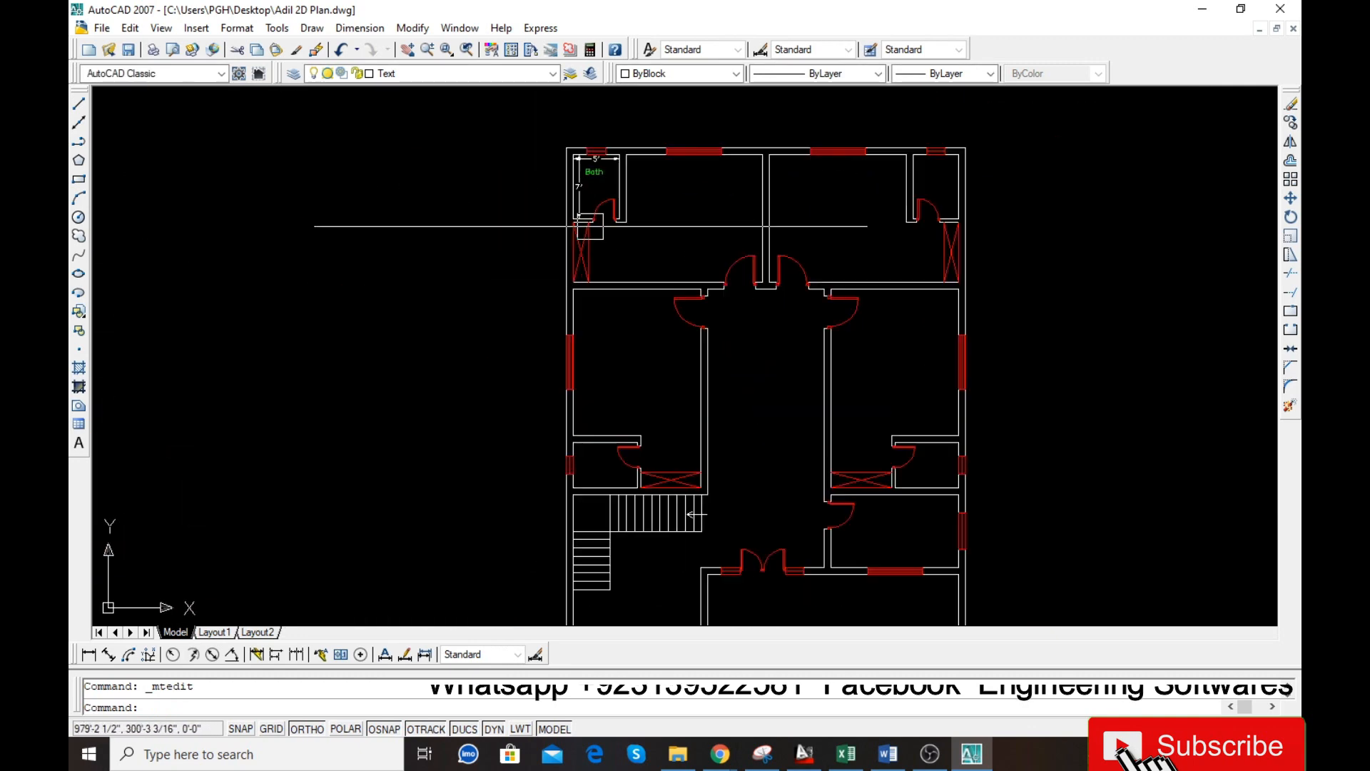
double_click(620, 186)
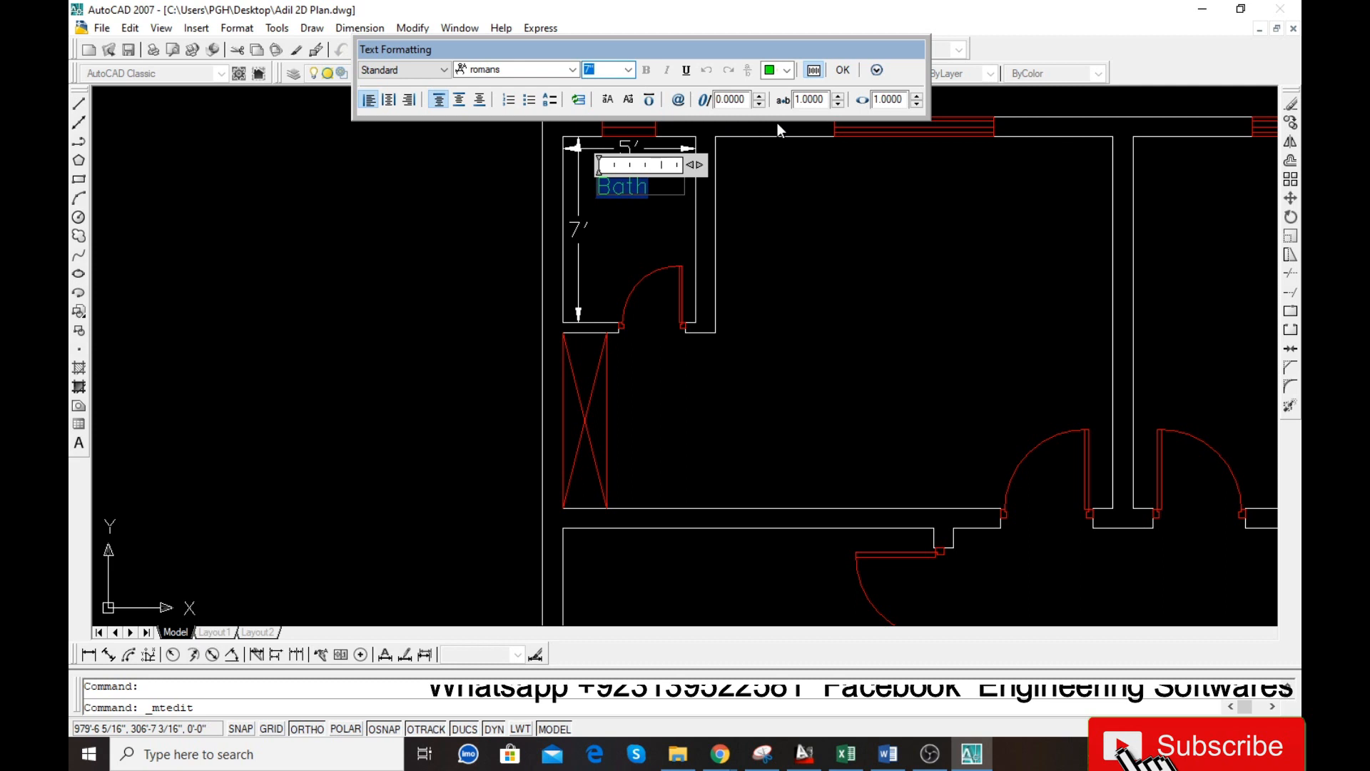
type("14")
key("Return")
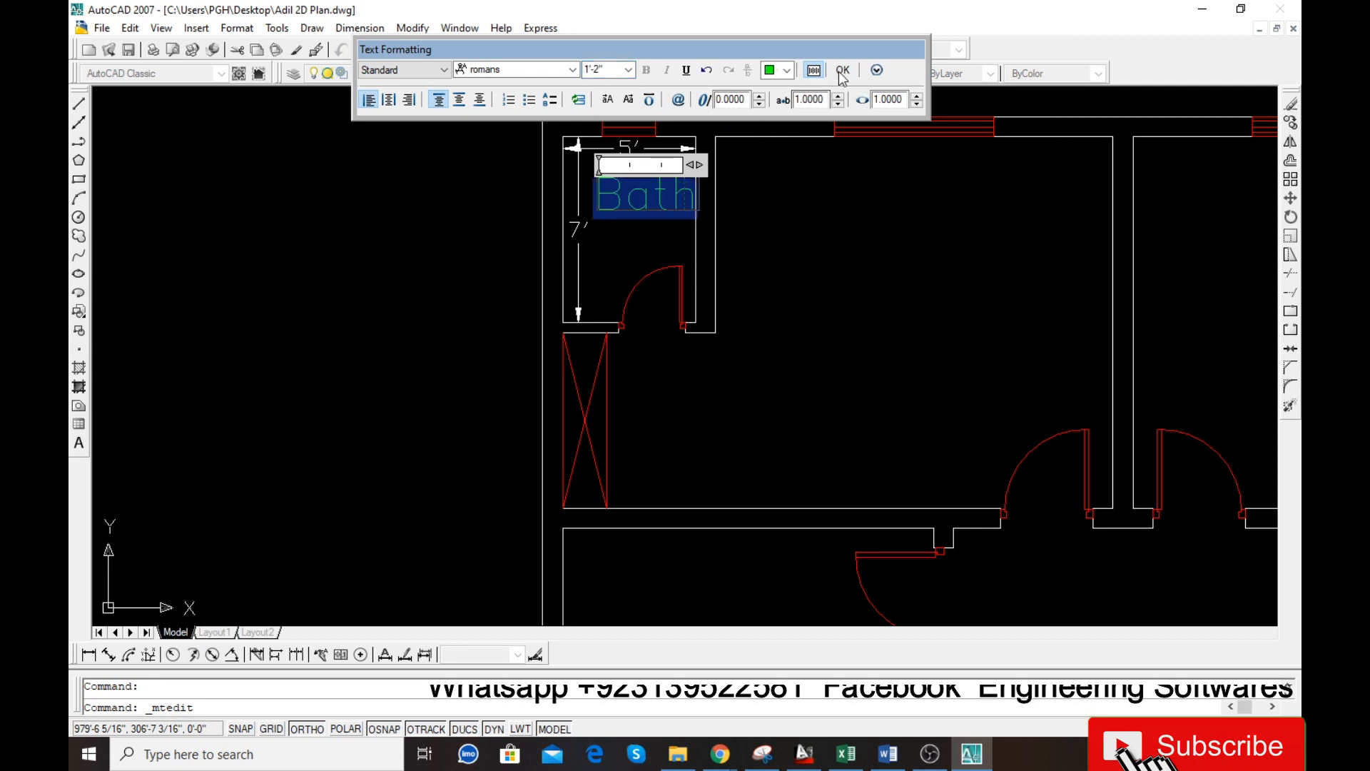
left_click(820, 124)
- Move the Bath label slightly to the left so it sits clear of the room's right wall
scroll(644, 191, "up", 4)
left_click(515, 245)
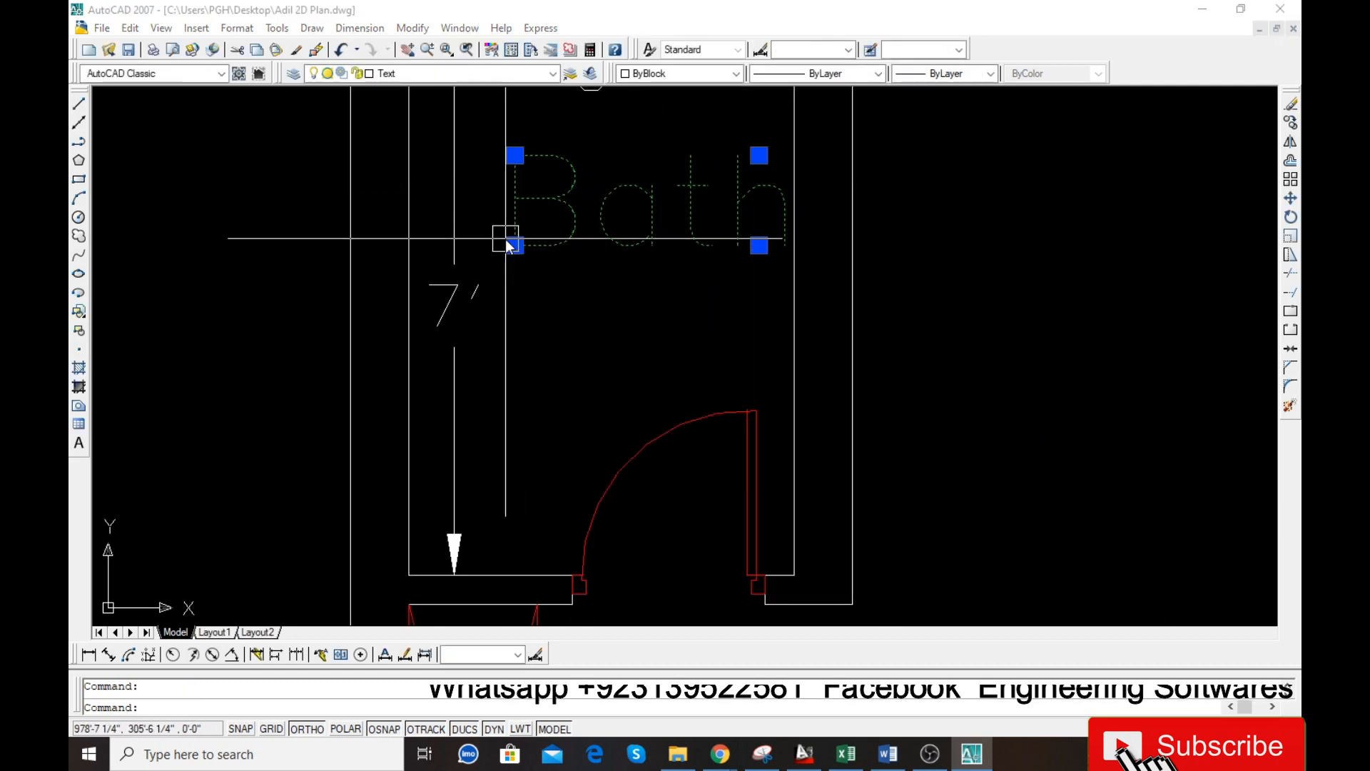
type("m")
key("Return")
left_click(645, 321)
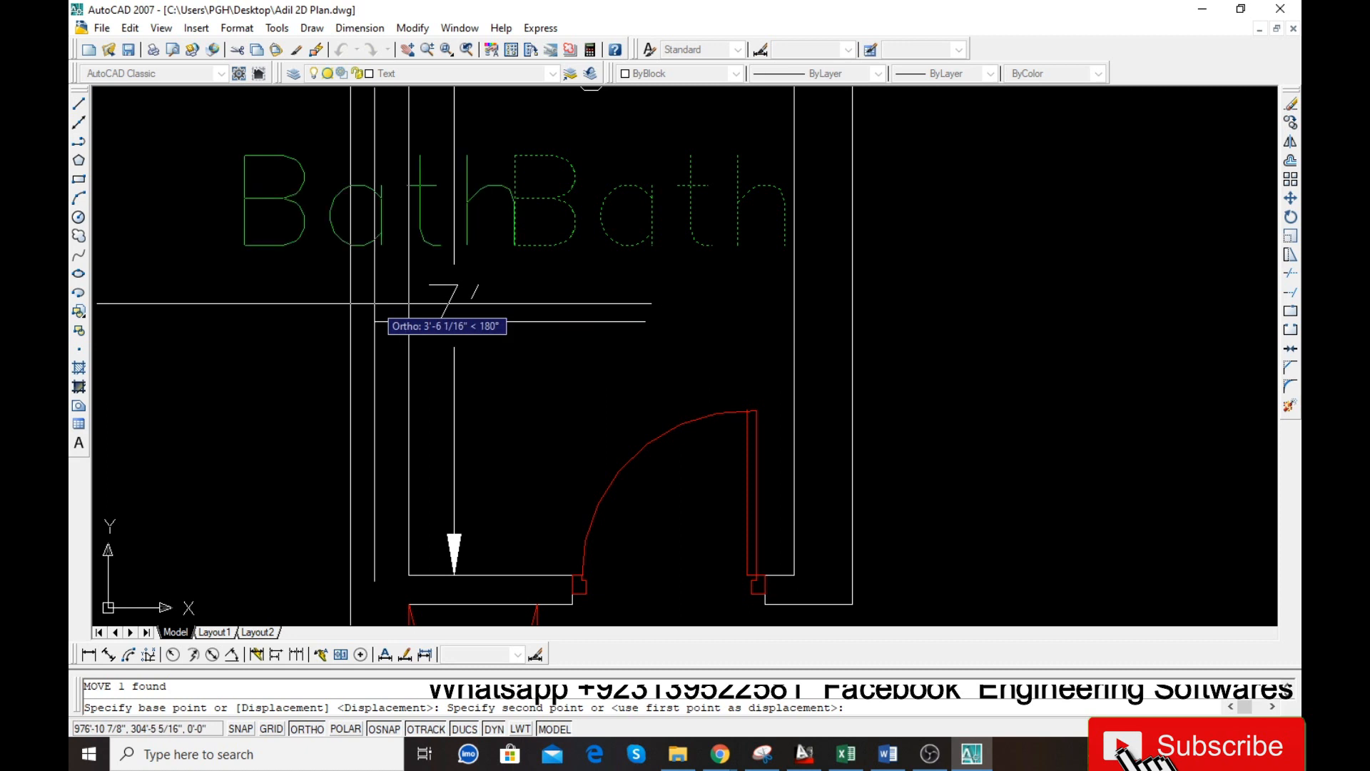
left_click(607, 321)
- Move the Bath label straight down by 9 inches
left_click(603, 233)
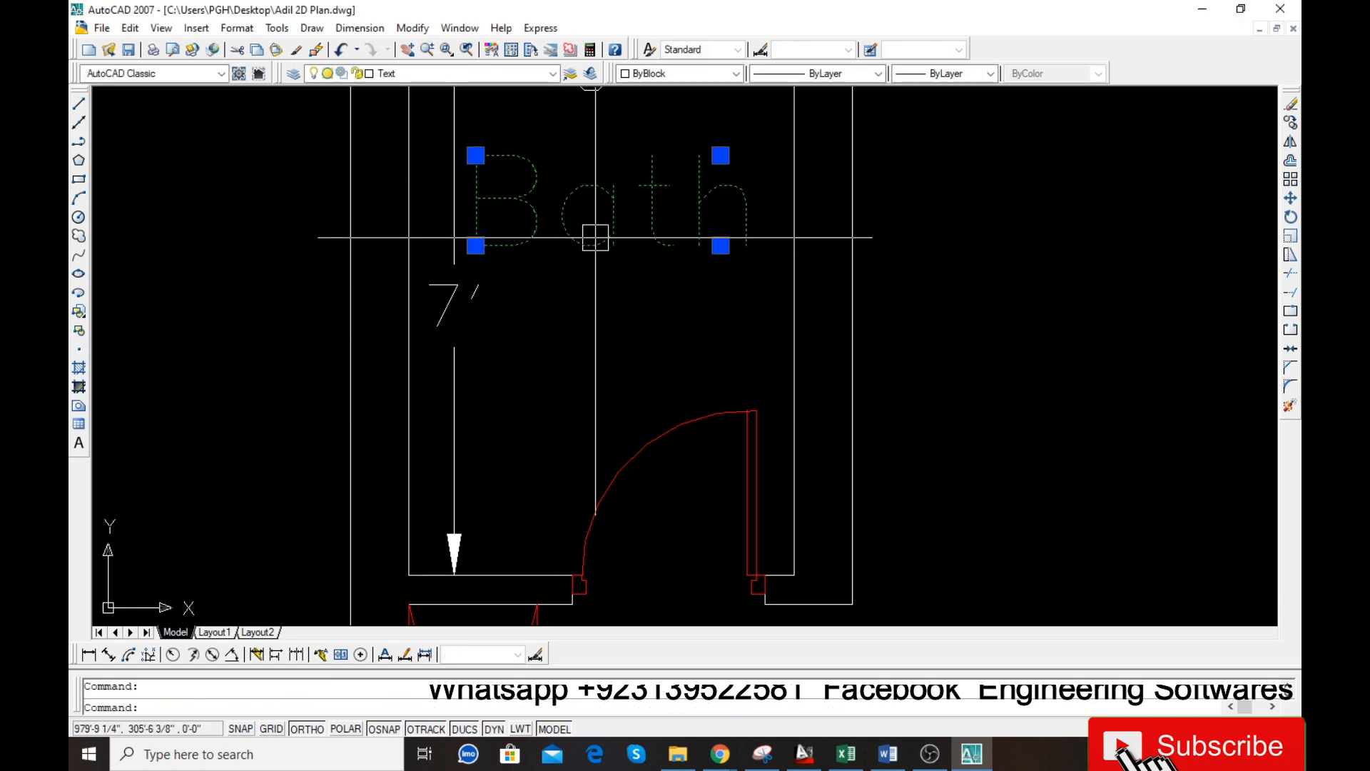
type("m")
key("Return")
left_click(594, 293)
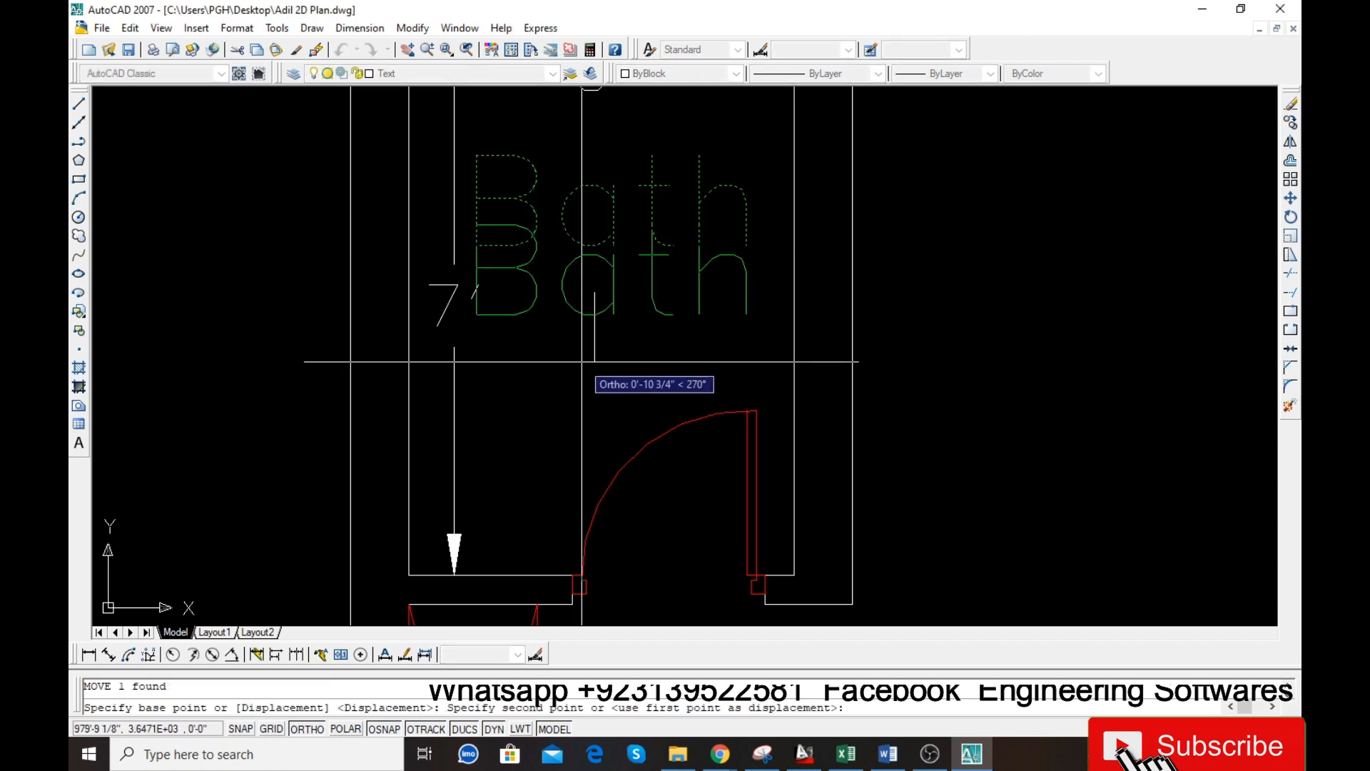
type("9")
key("Return")
scroll(560, 365, "down", 3)
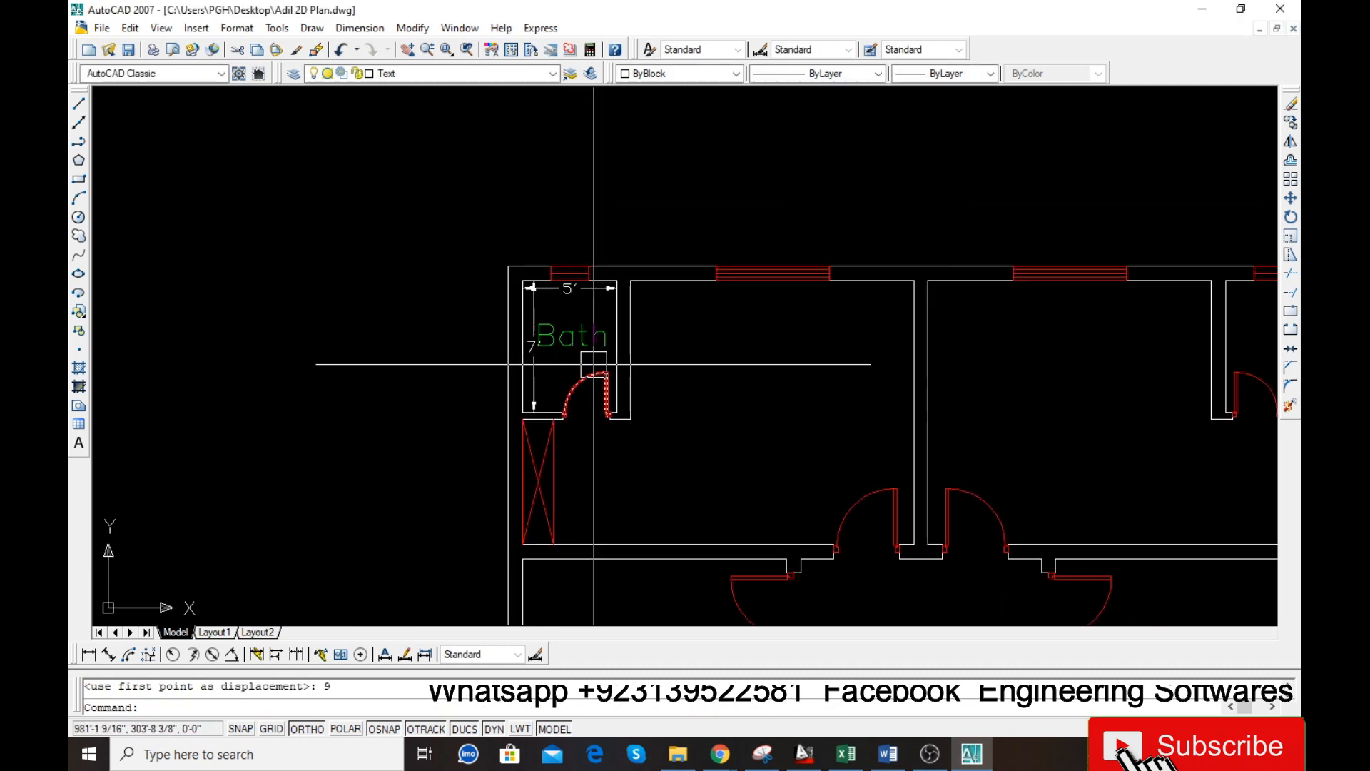
scroll(581, 361, "up", 2)
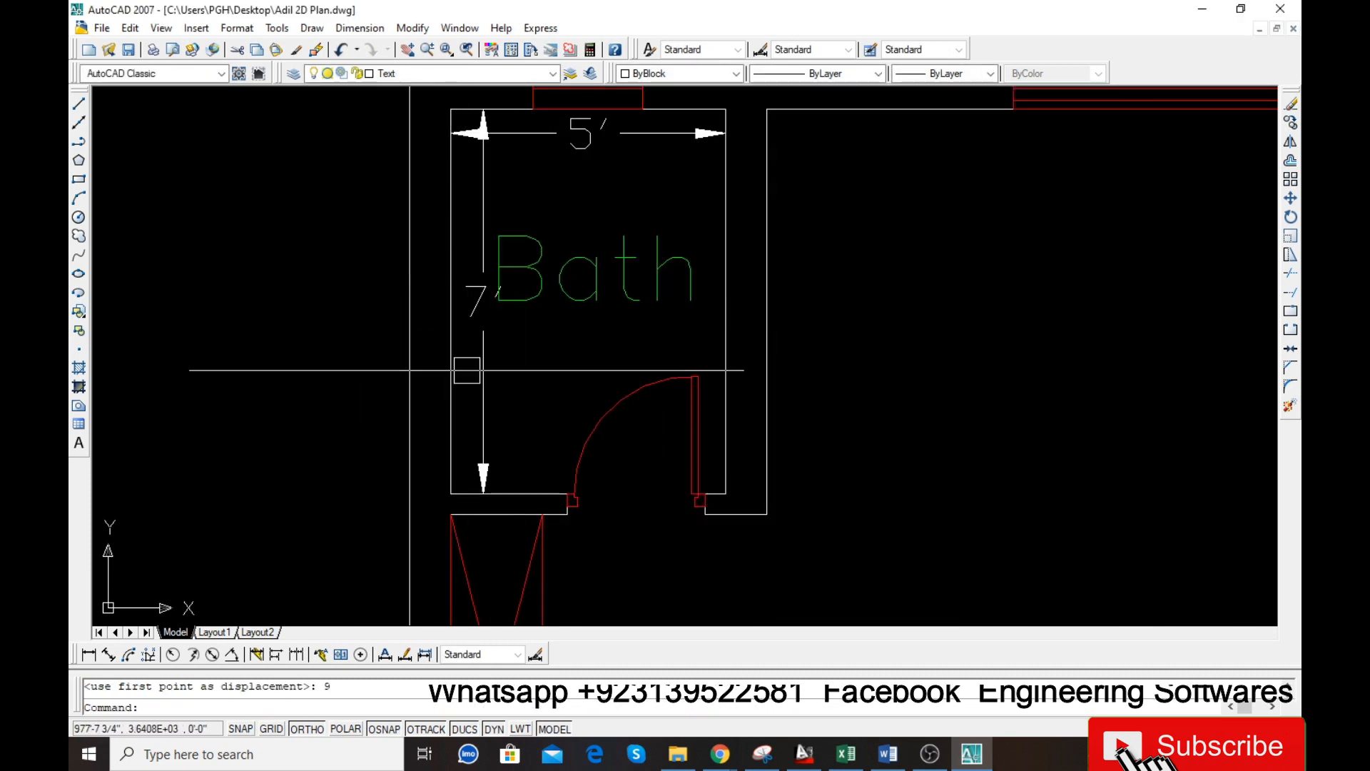
- Add an aligned width dimension between the upper inner corners of the room beside the bath, placed just below its top wall
scroll(360, 334, "down", 2)
scroll(360, 334, "down", 2)
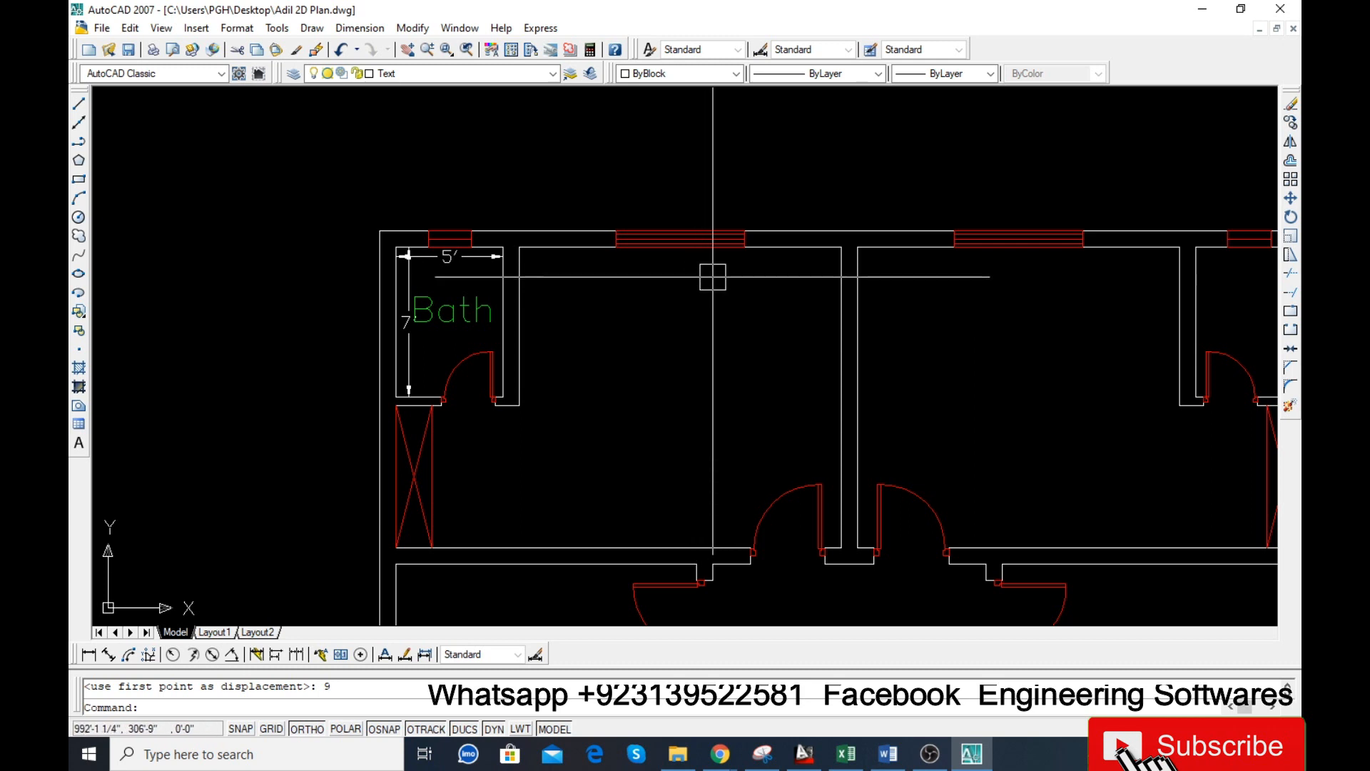
scroll(537, 267, "up", 2)
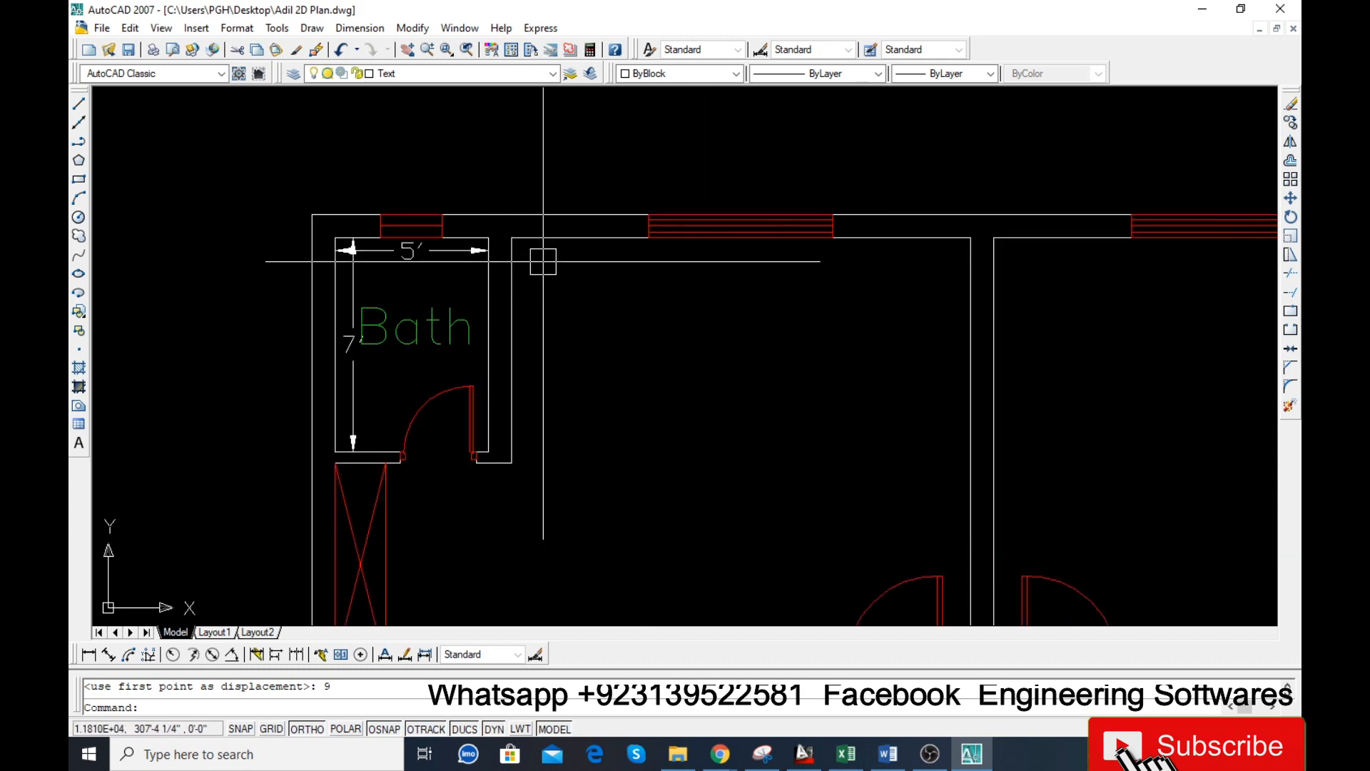
type("da")
key("Return")
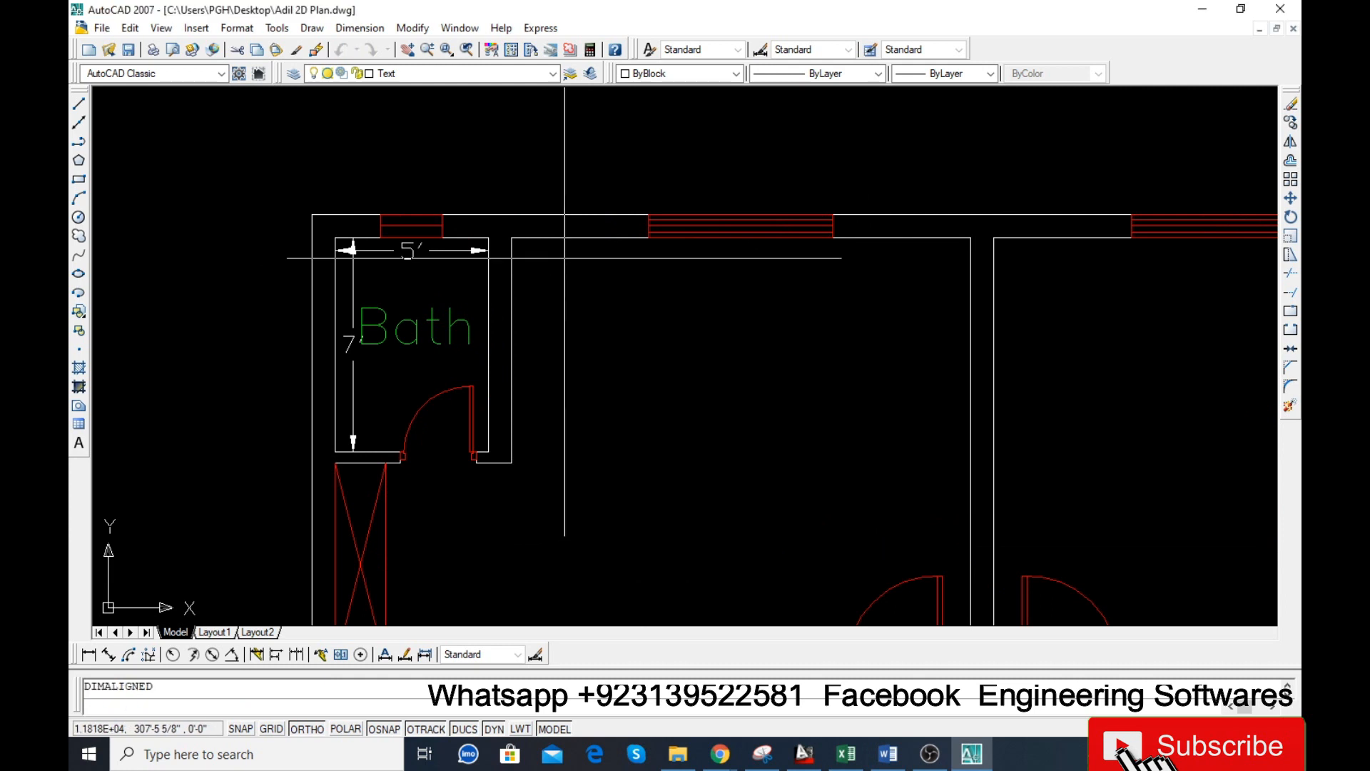
left_click(512, 237)
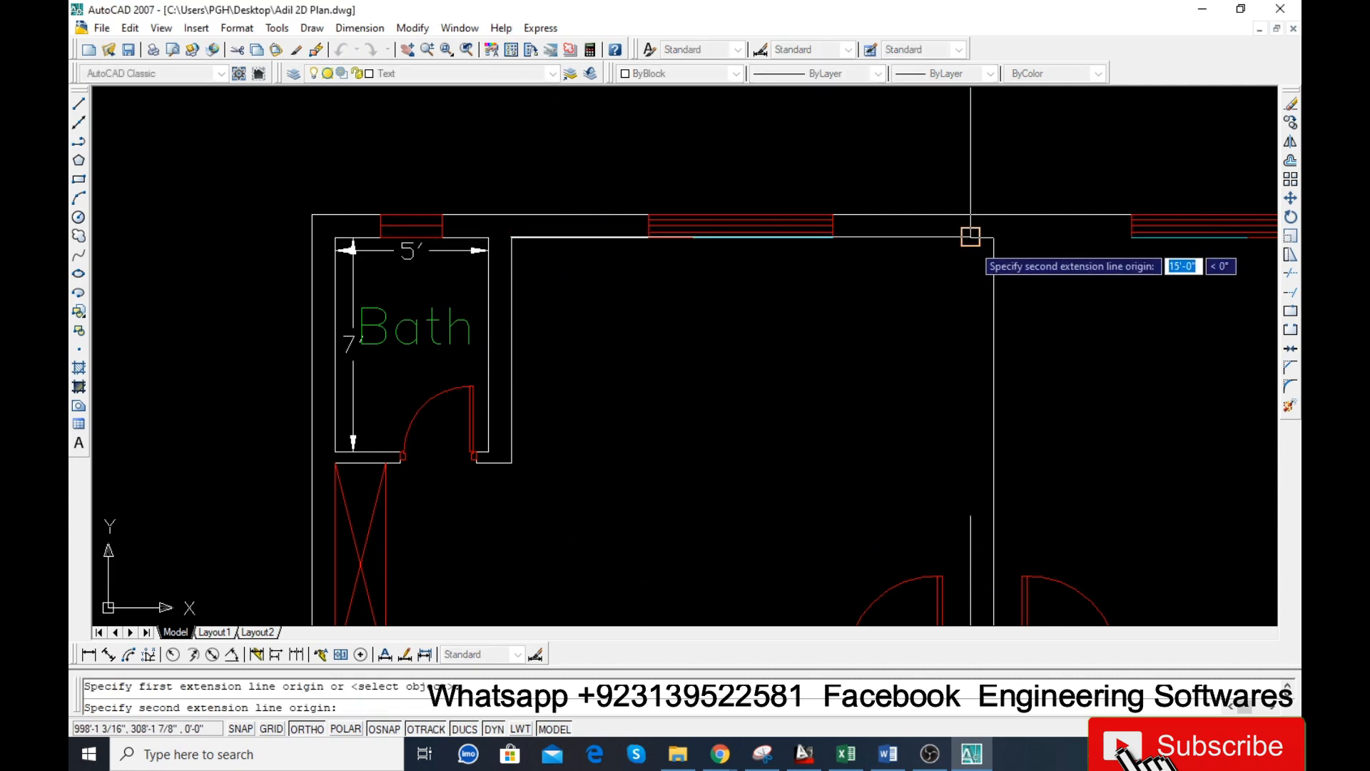
left_click(971, 237)
left_click(811, 291)
- Dimension the same room's length by its inner right wall, with the dimension line inside beside that wall
scroll(648, 233, "down", 5)
scroll(664, 322, "up", 4)
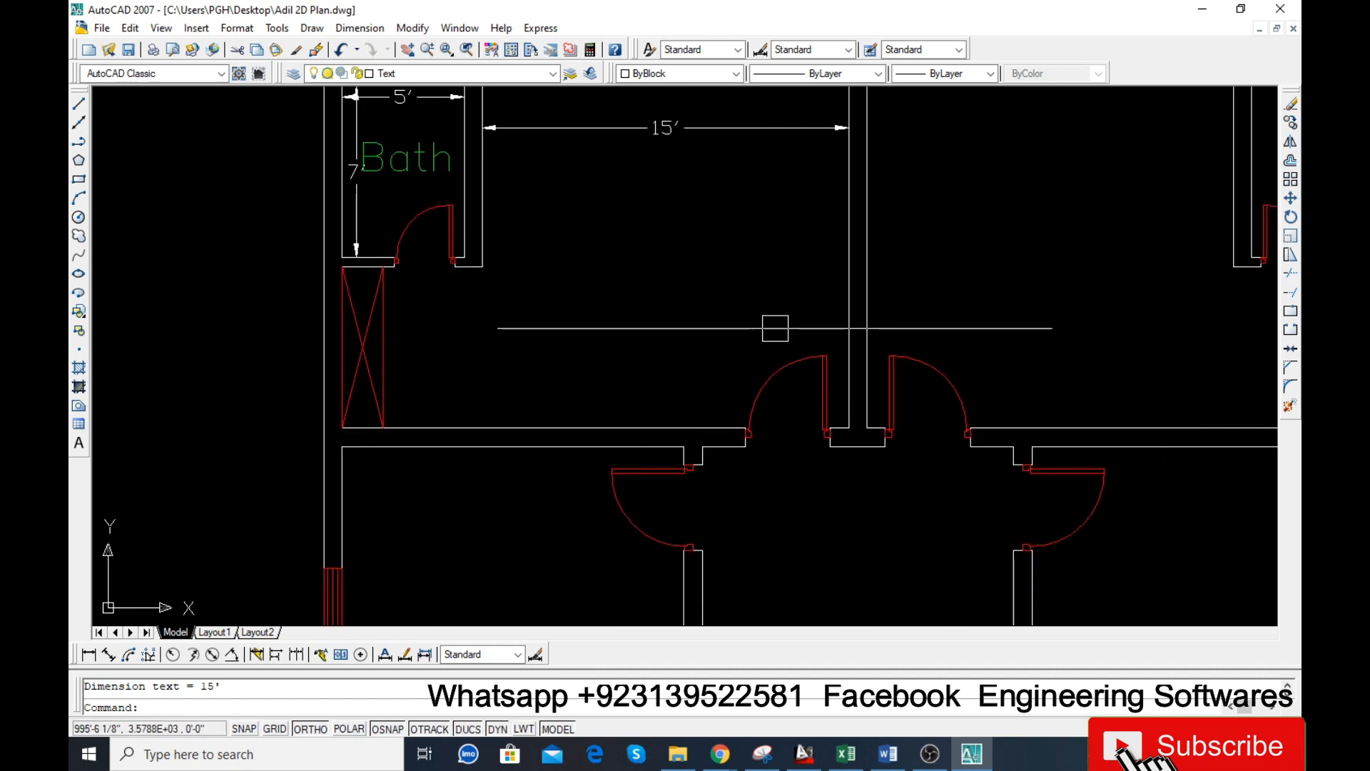
key("Return")
key("Return")
left_click(849, 296)
left_click(808, 296)
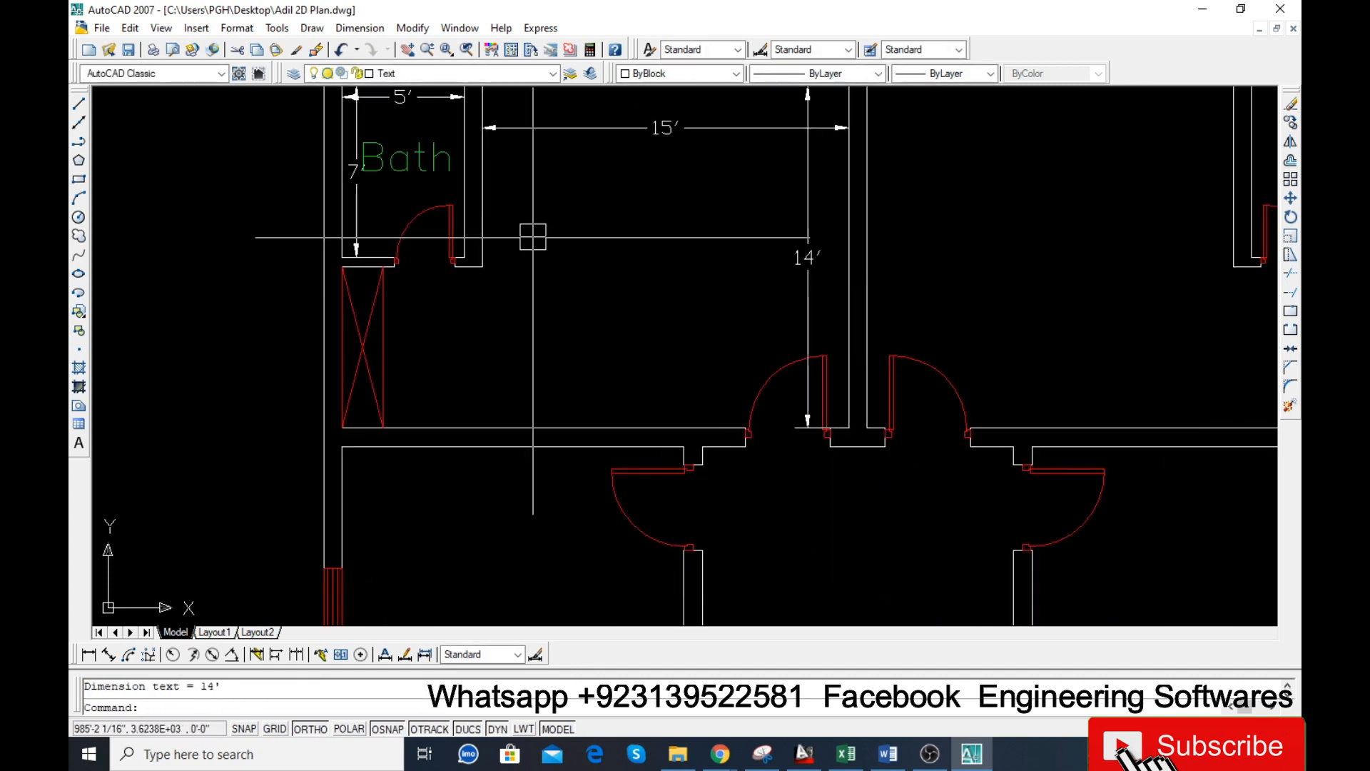
- Copy the Bath label horizontally into the adjoining larger room, below its width dimension
left_click(407, 158)
type("c")
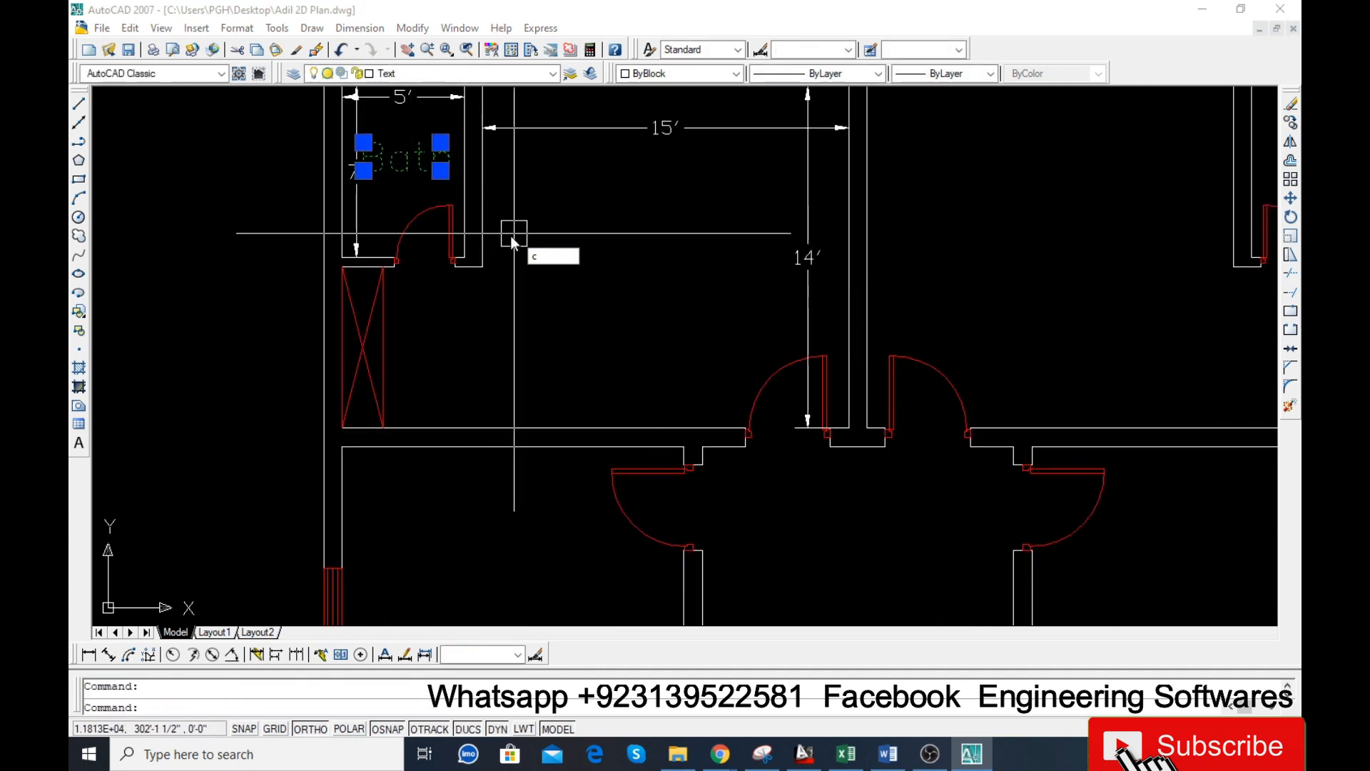
type("o")
key("Return")
left_click(362, 170)
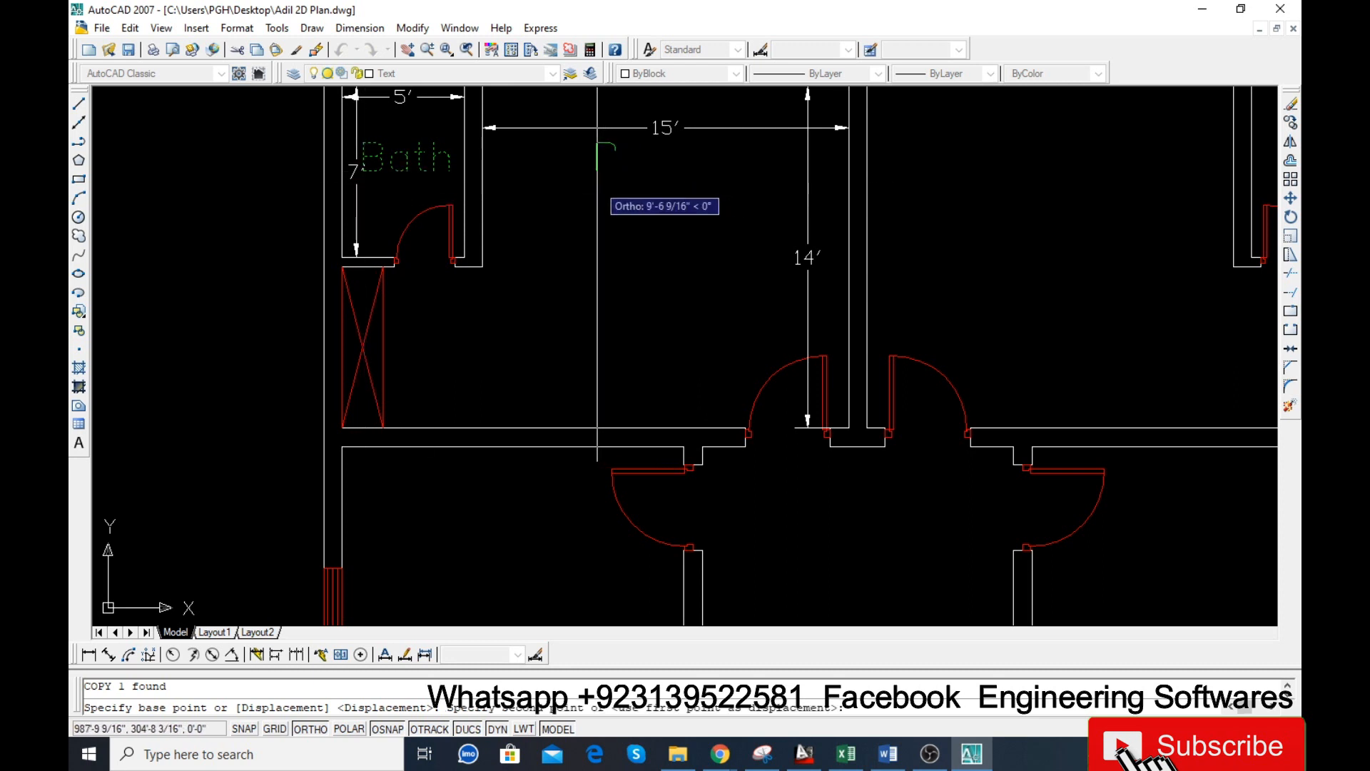
left_click(562, 171)
key("Return")
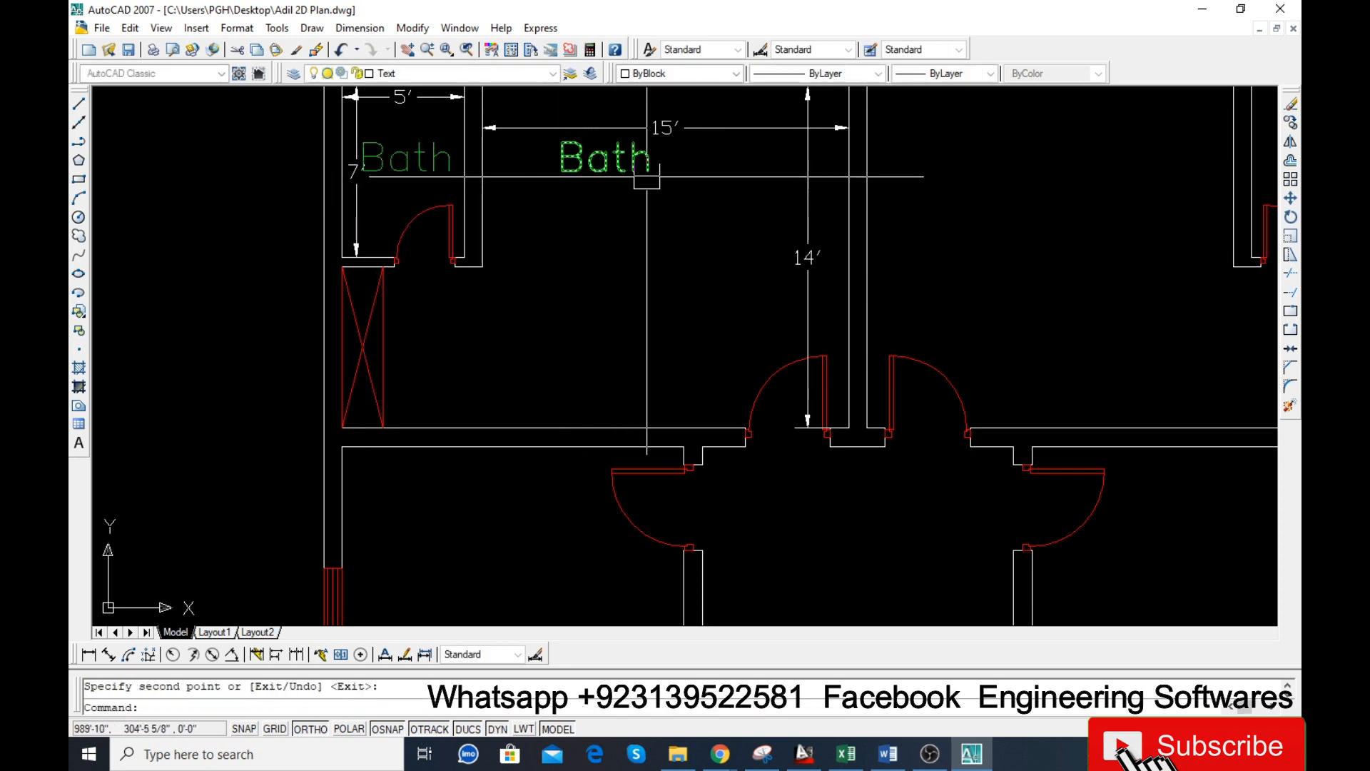
- Widen the copied label's text frame and change its text to "Bed Room" with "15'x14'" centred on a second line
double_click(649, 164)
left_click(655, 163)
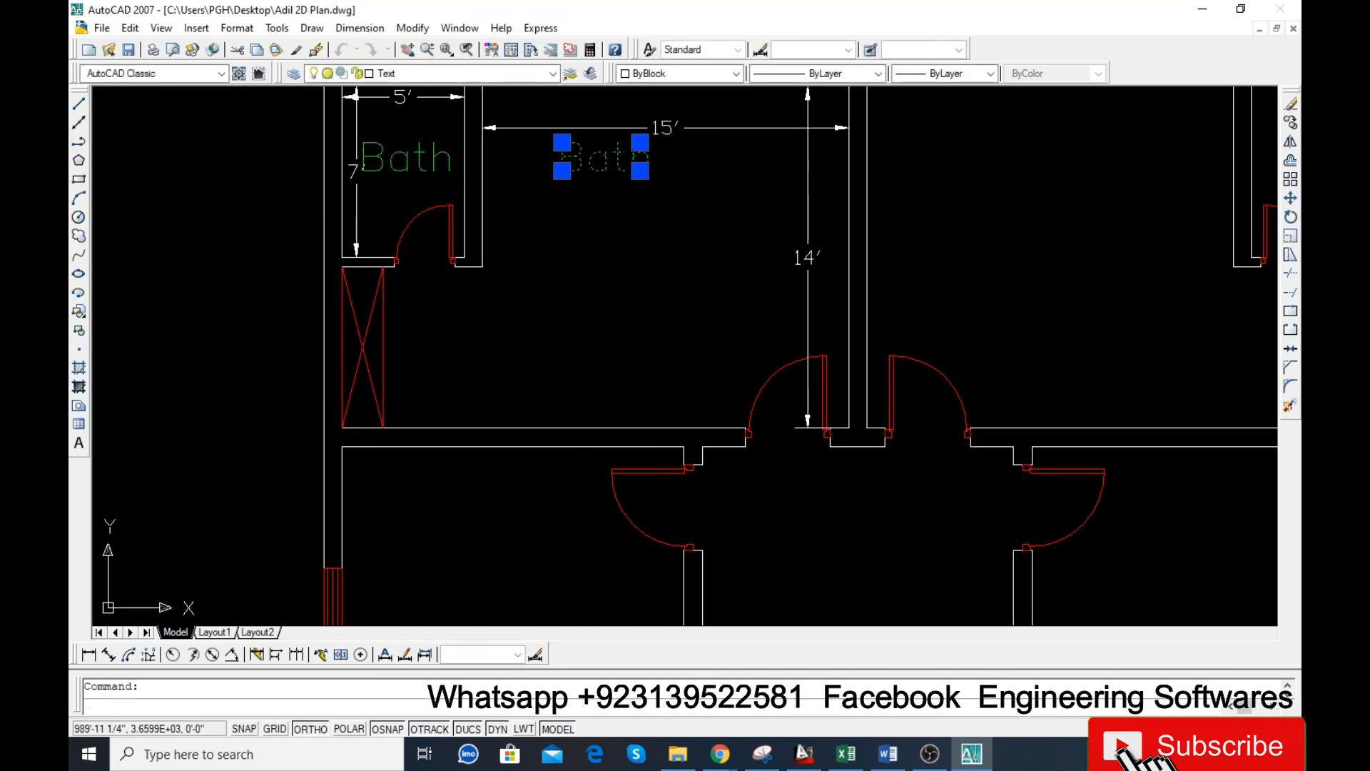
double_click(649, 164)
left_click_drag(655, 130, 942, 130)
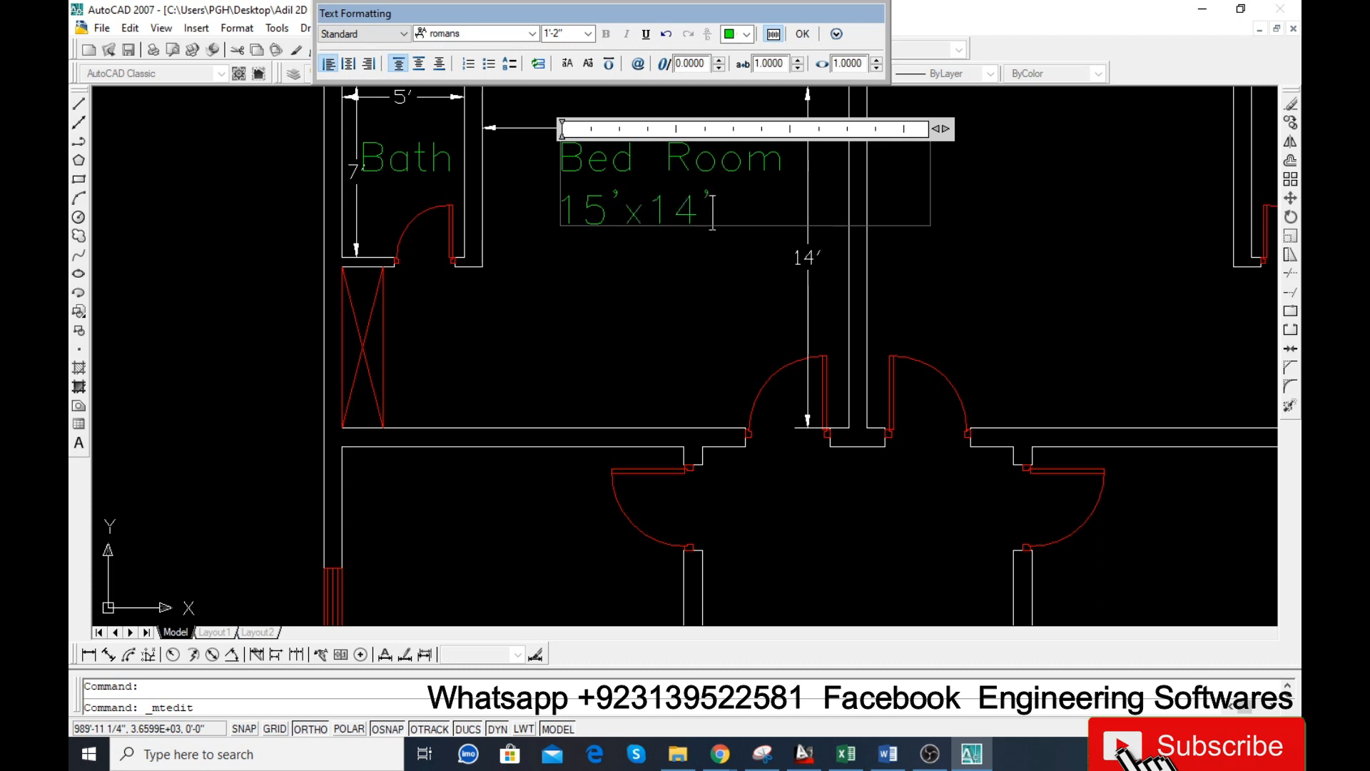
left_click(610, 273)
- Erase the bedroom's 15' width and 14' length dimensions
left_click(813, 289)
left_click(802, 269)
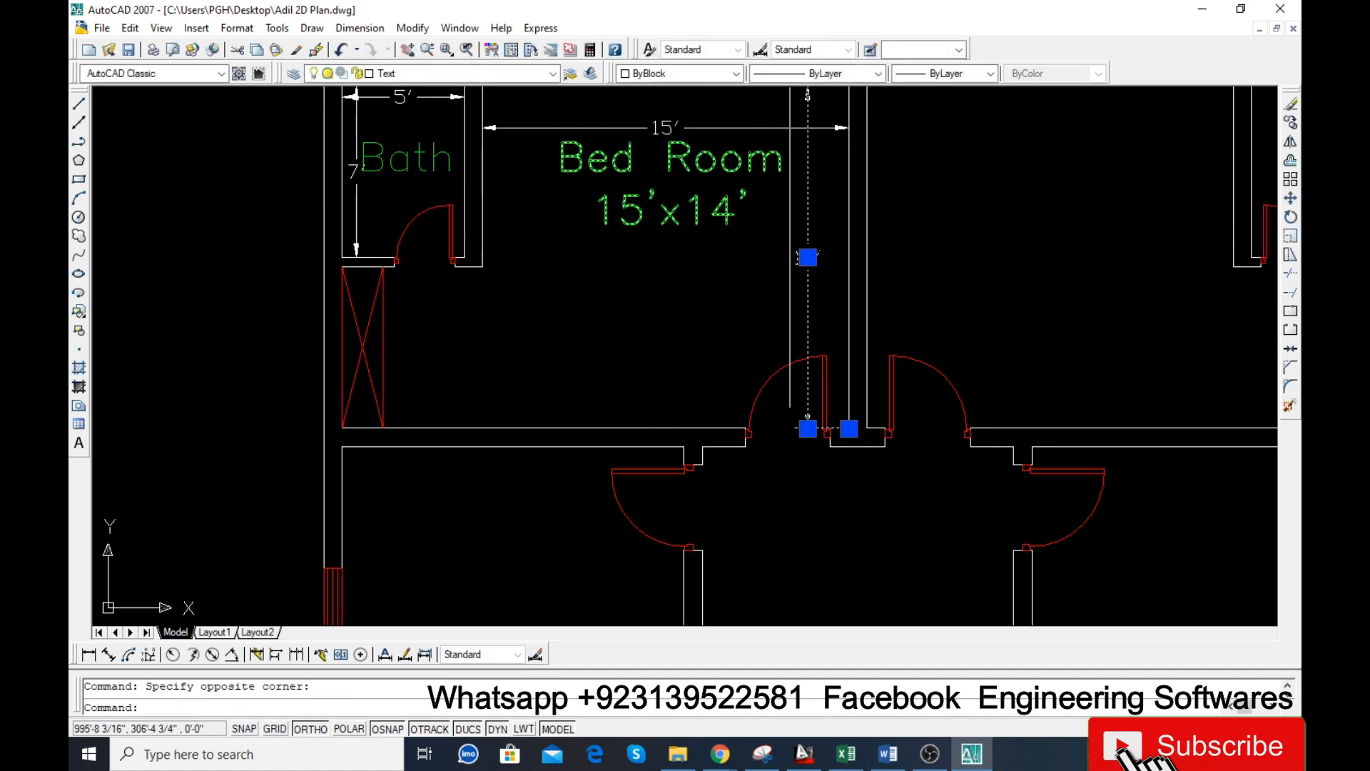
left_click(817, 127)
key("Delete")
scroll(484, 343, "down", 2)
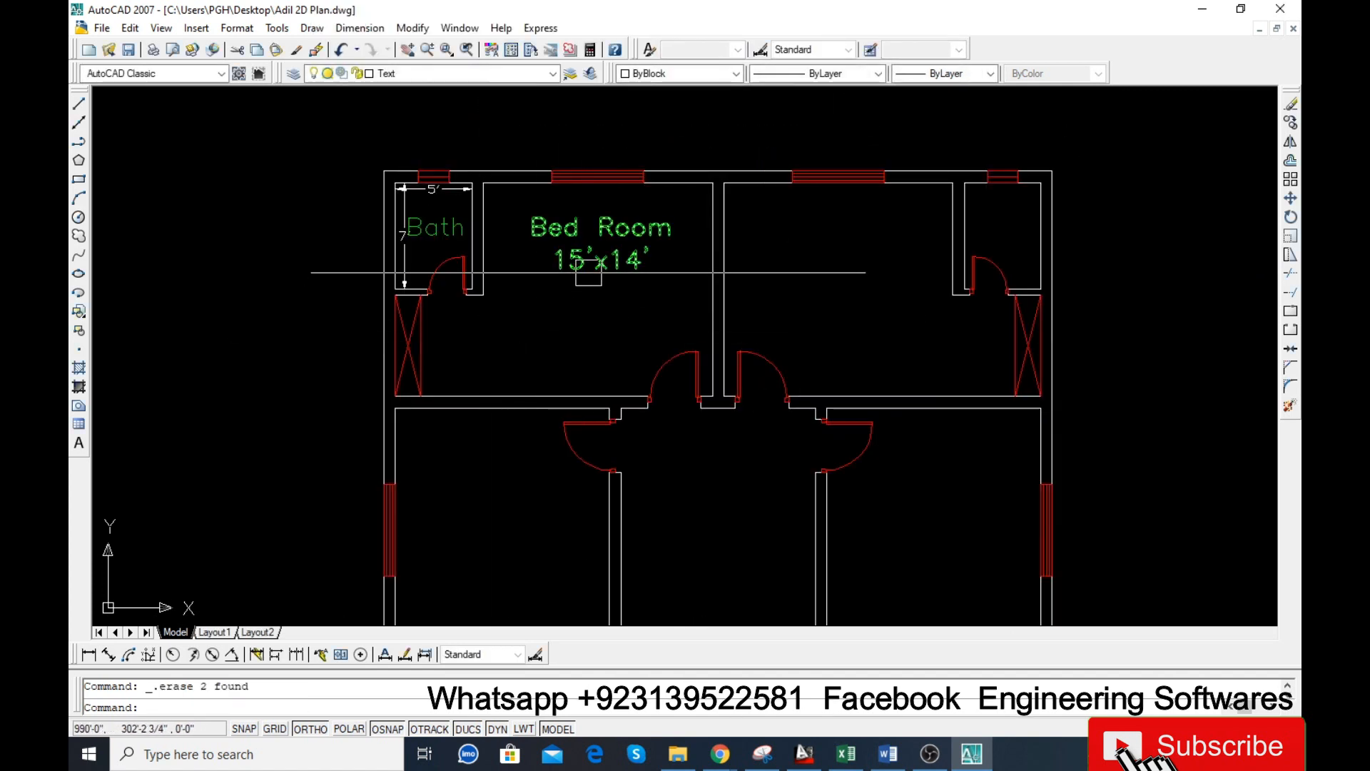
left_click(589, 273)
type("m")
key("Return")
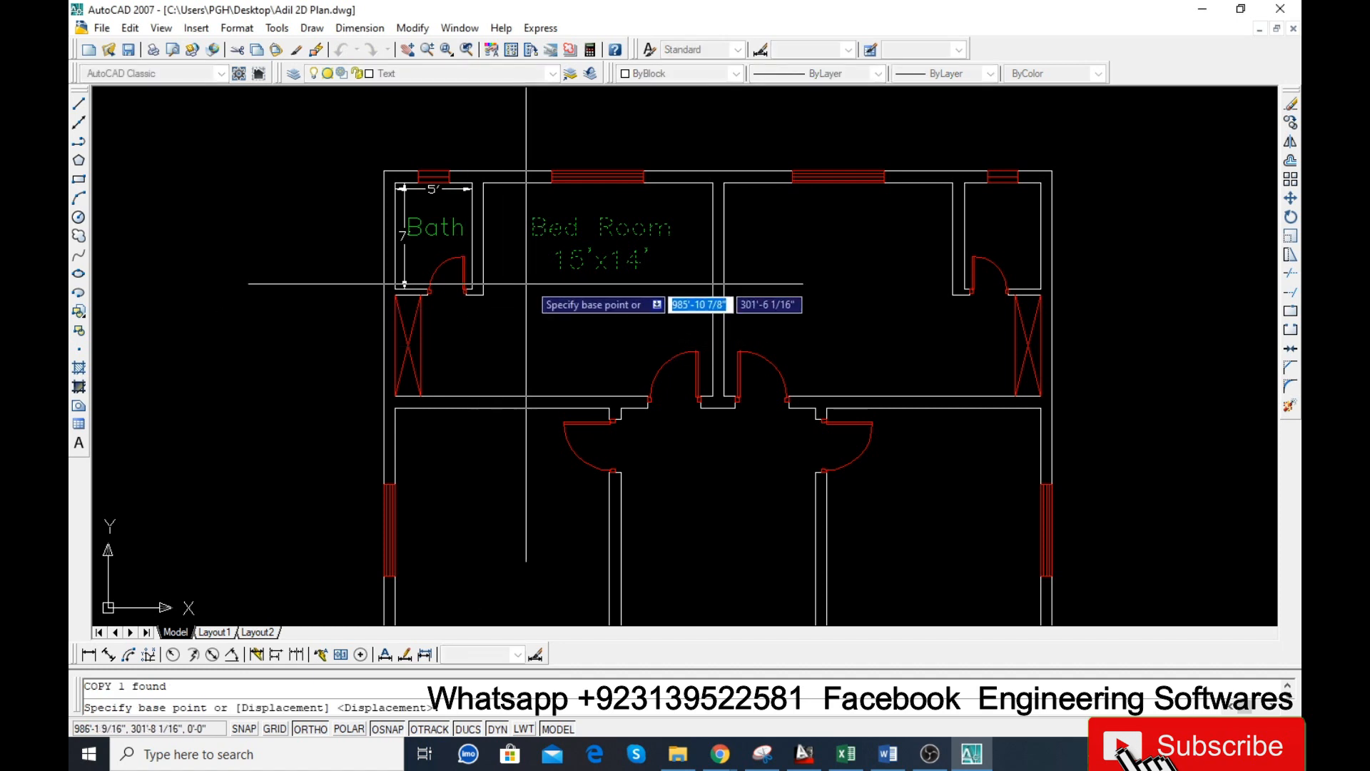
key("Escape")
- Move the Bed Room label straight down by about 2 feet
left_click(548, 231)
type("m")
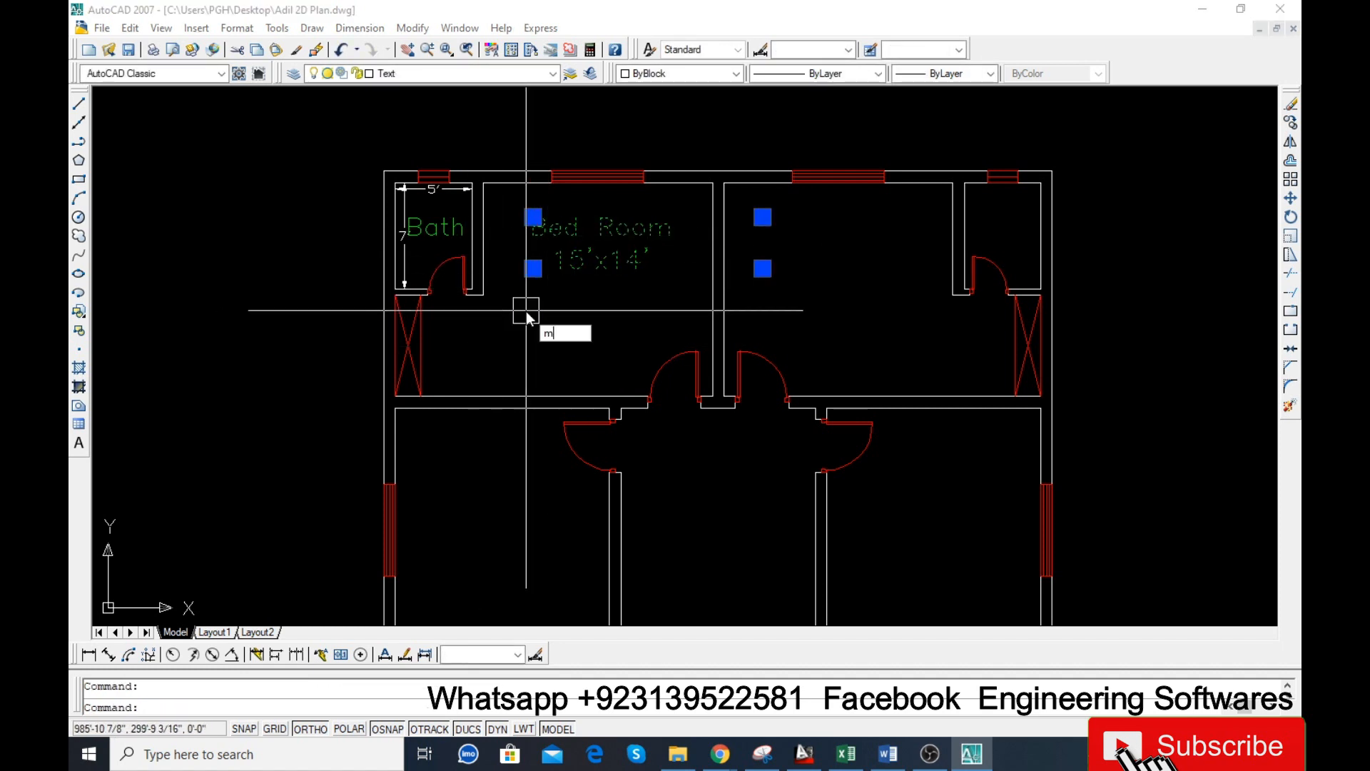
key("Return")
left_click(550, 292)
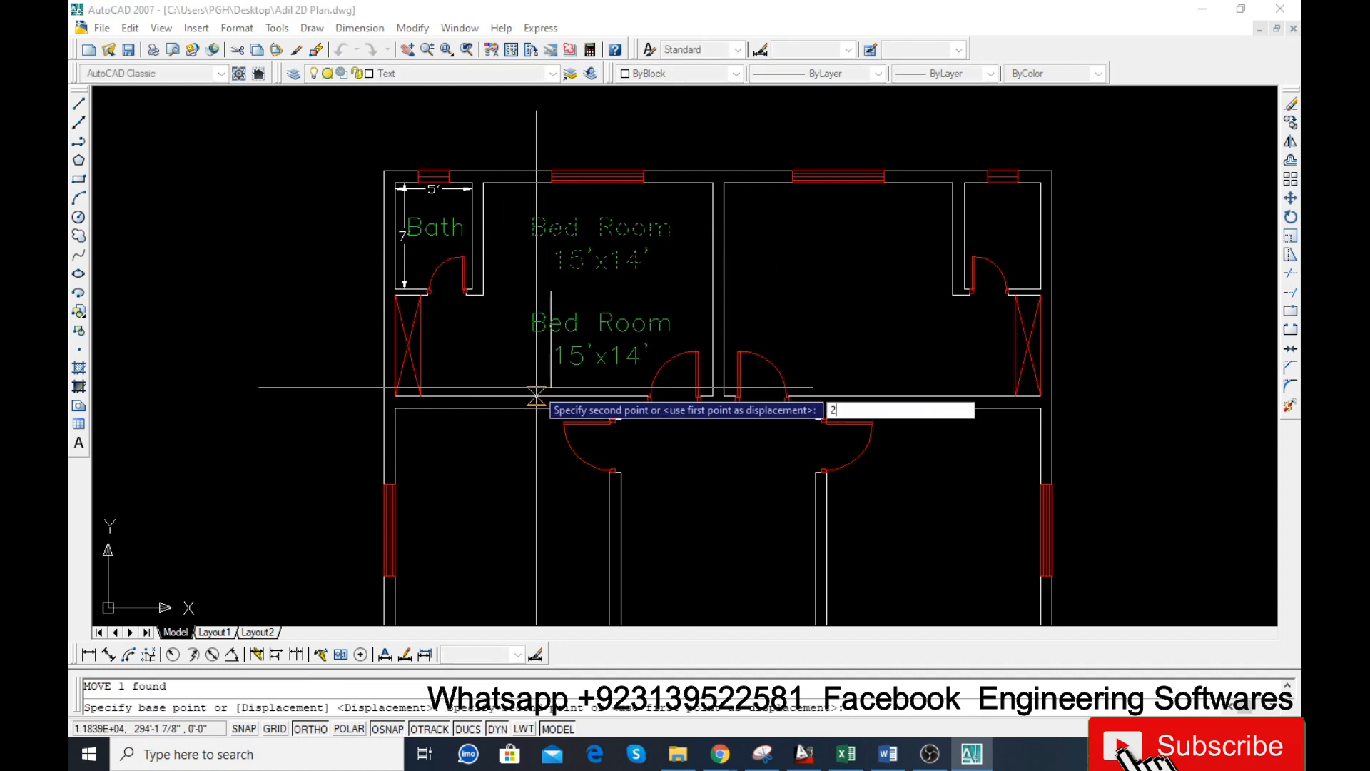
left_click(551, 321)
- Move the Bed Room label another 12 inches straight down toward the middle of the room
left_click(605, 273)
type("m")
key("Return")
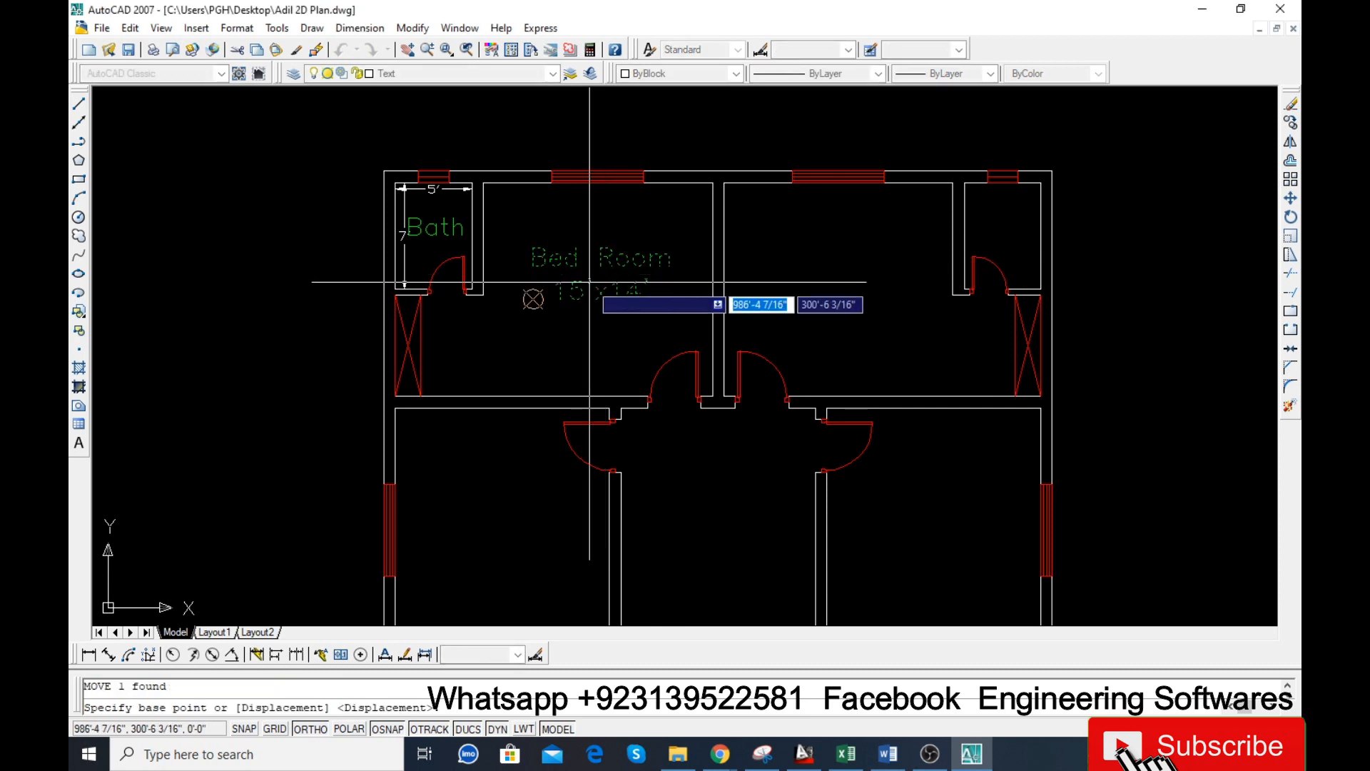
left_click(533, 299)
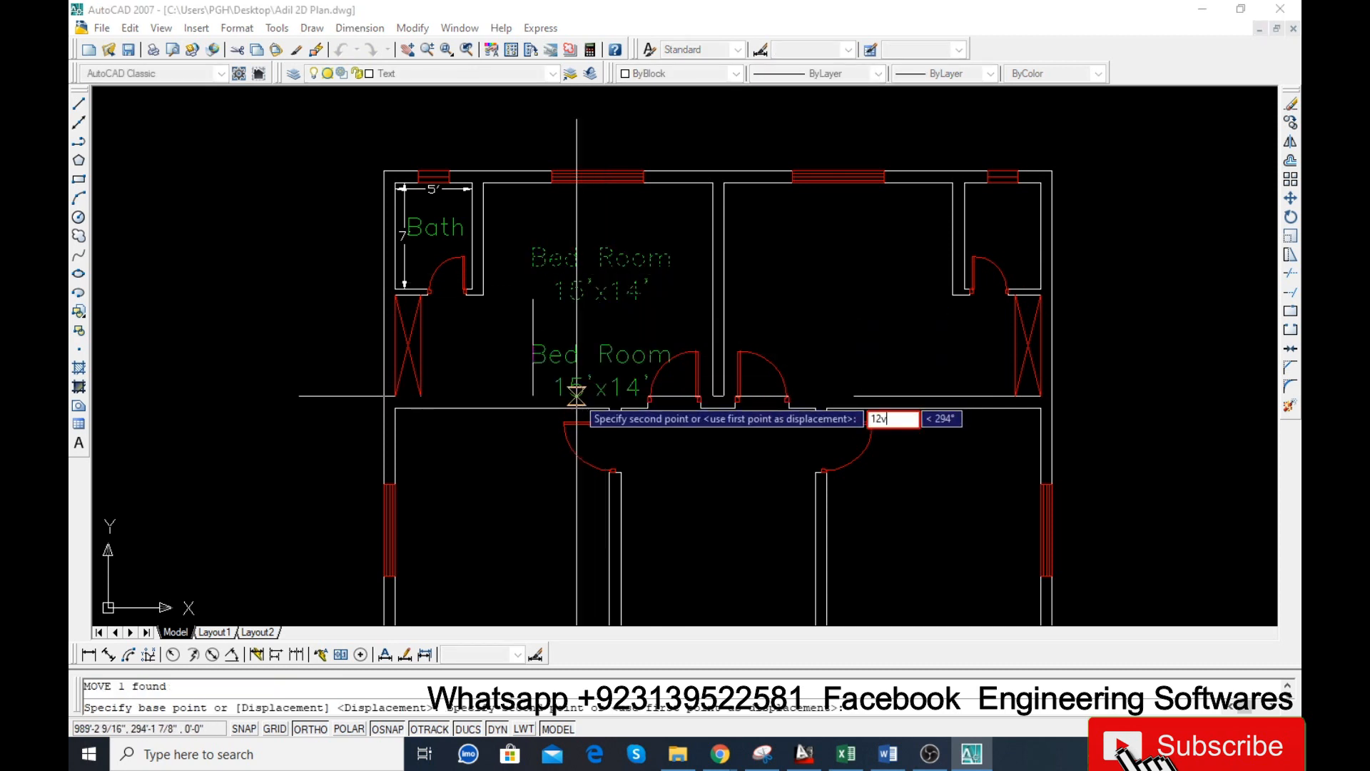
type("12")
key("Return")
key("Return")
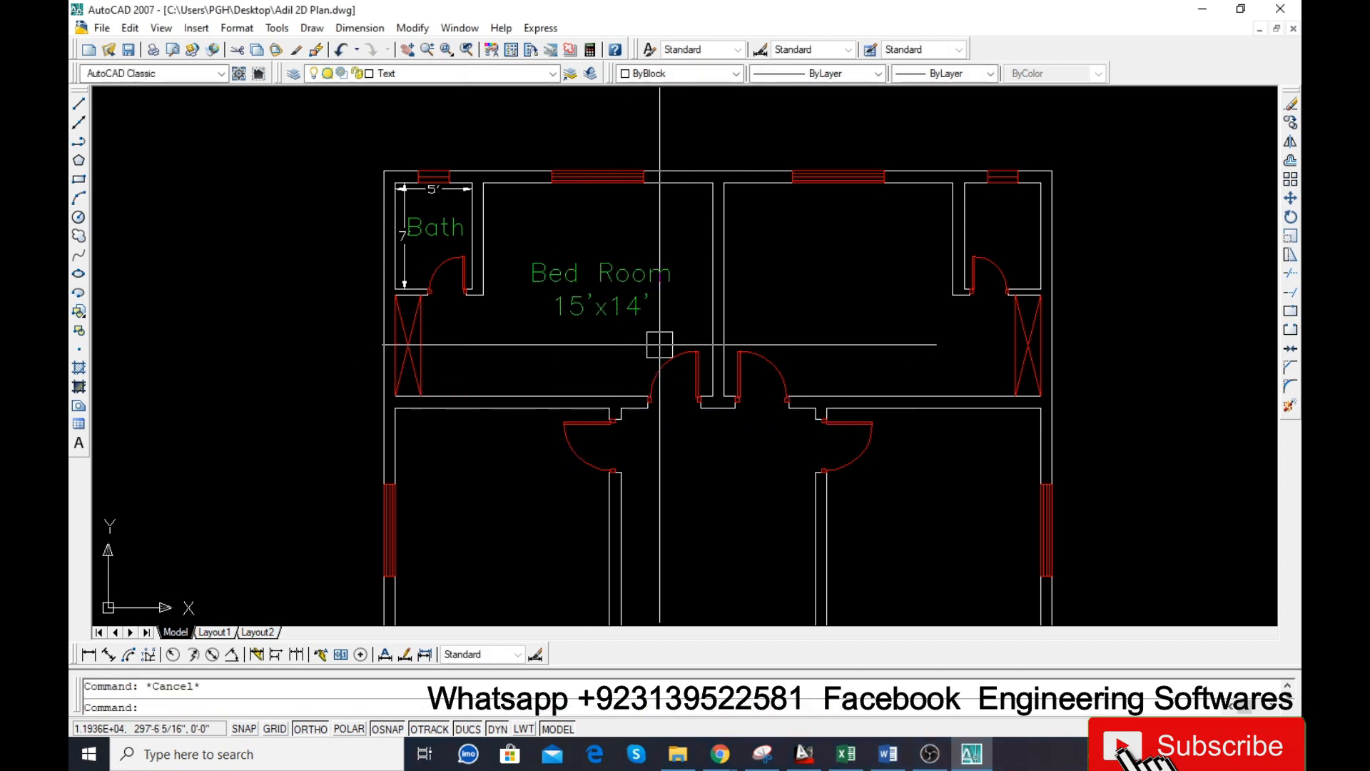
- Copy the Bed Room label into the neighbouring bedroom, using the two rooms' upper-left inner corners as base and destination points
left_click(567, 306)
type("c")
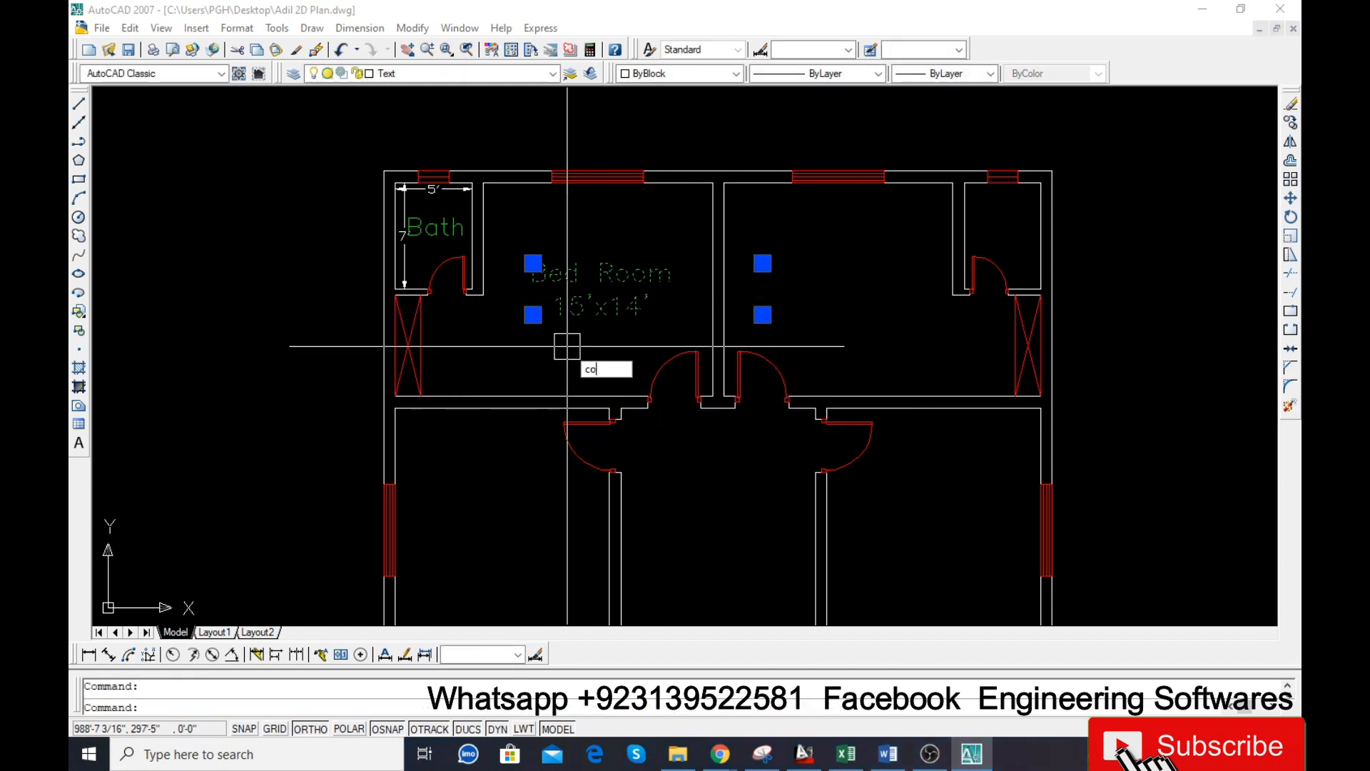
type("o")
key("Return")
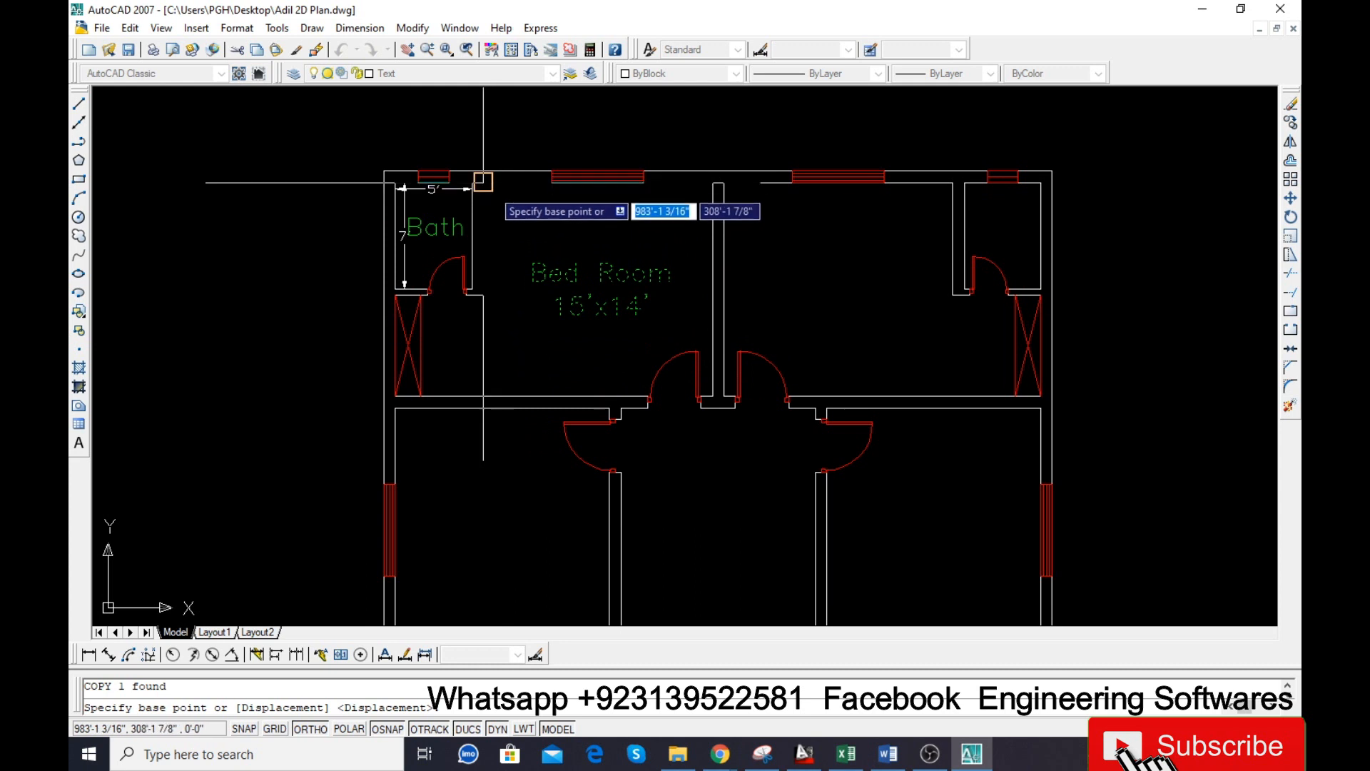
left_click(483, 181)
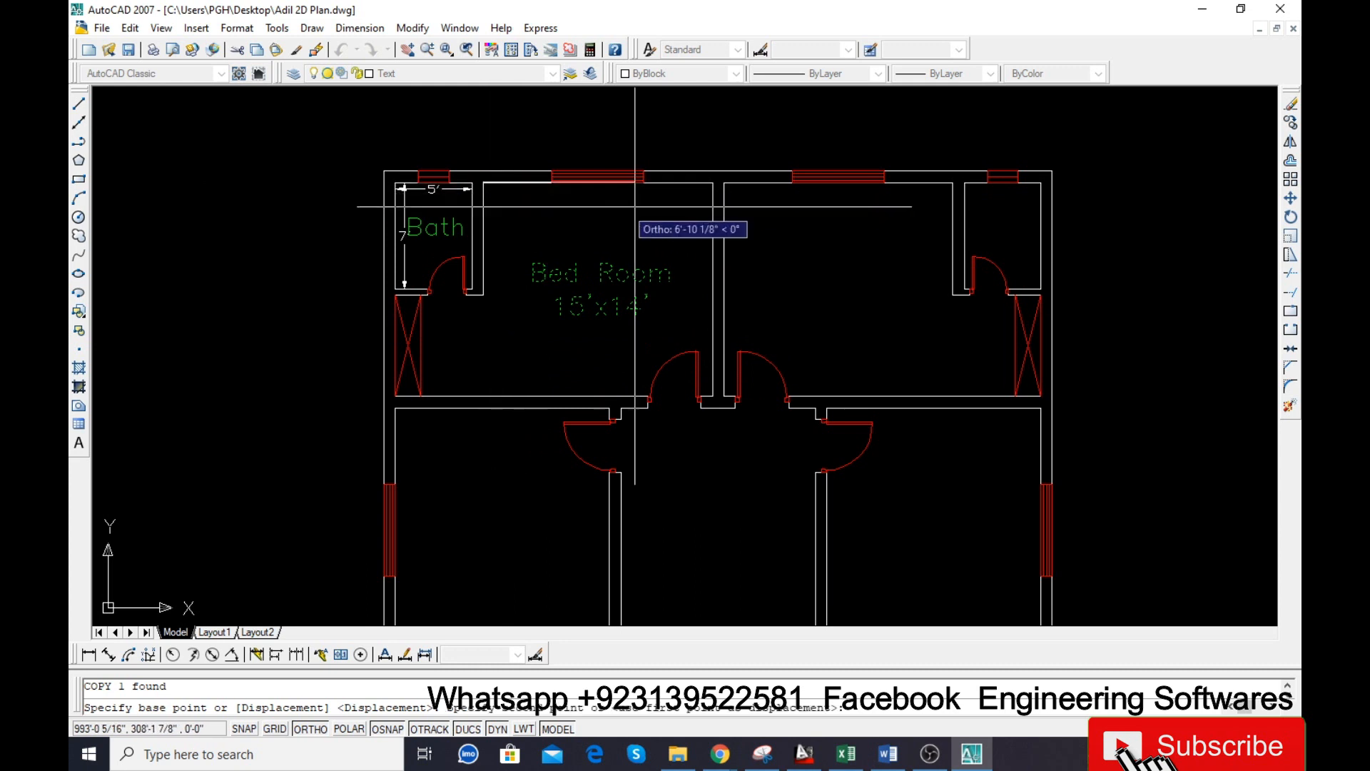
left_click(723, 318)
key("Escape")
- Add an aligned width dimension between the second bedroom's upper inner corners, placed above its label
type("da")
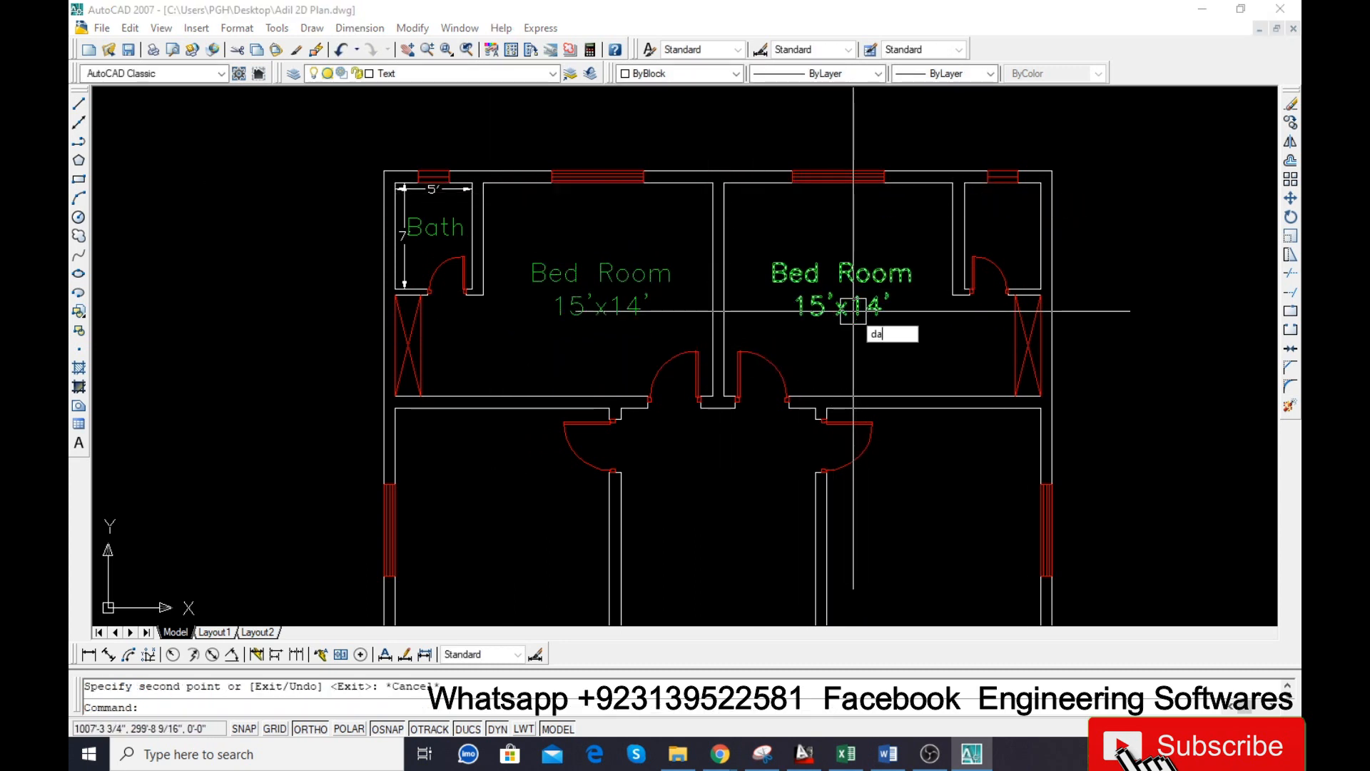
type("l")
key("Return")
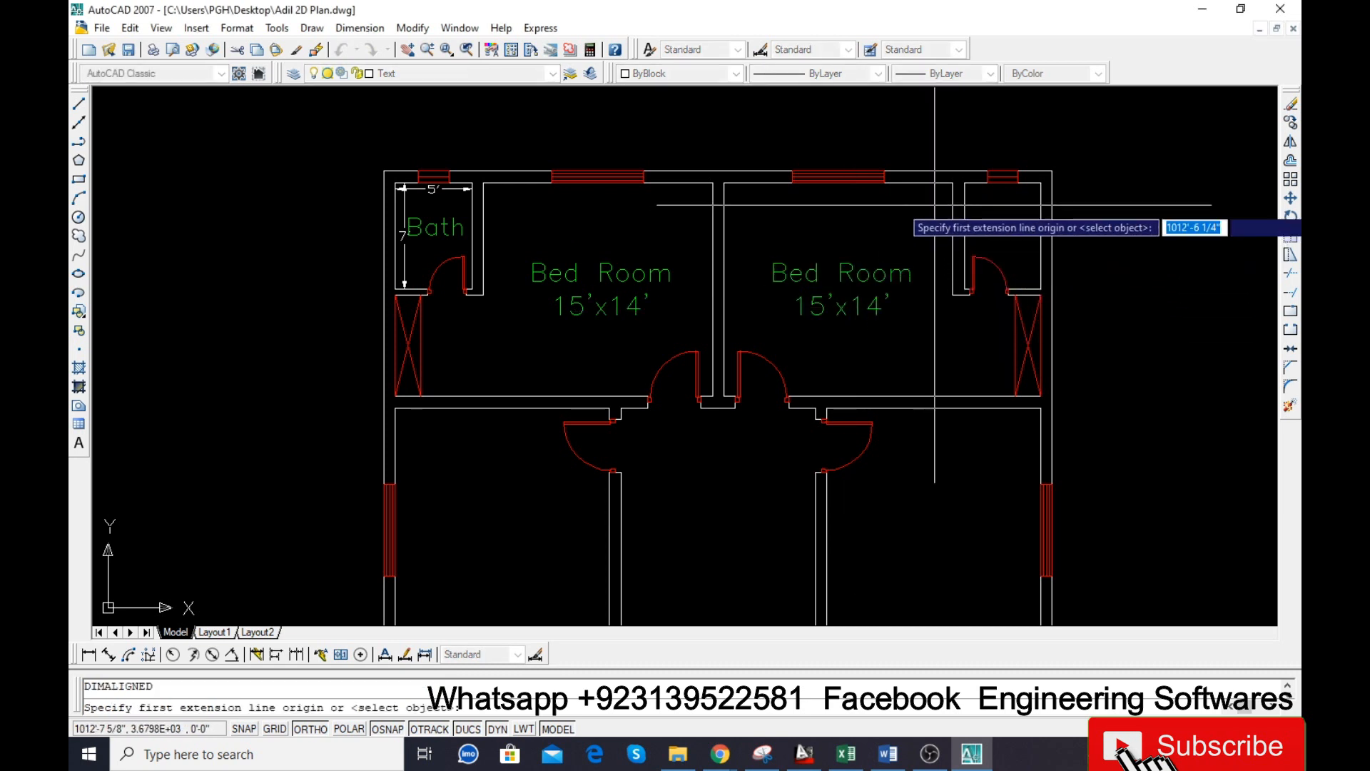
left_click(952, 183)
left_click(722, 183)
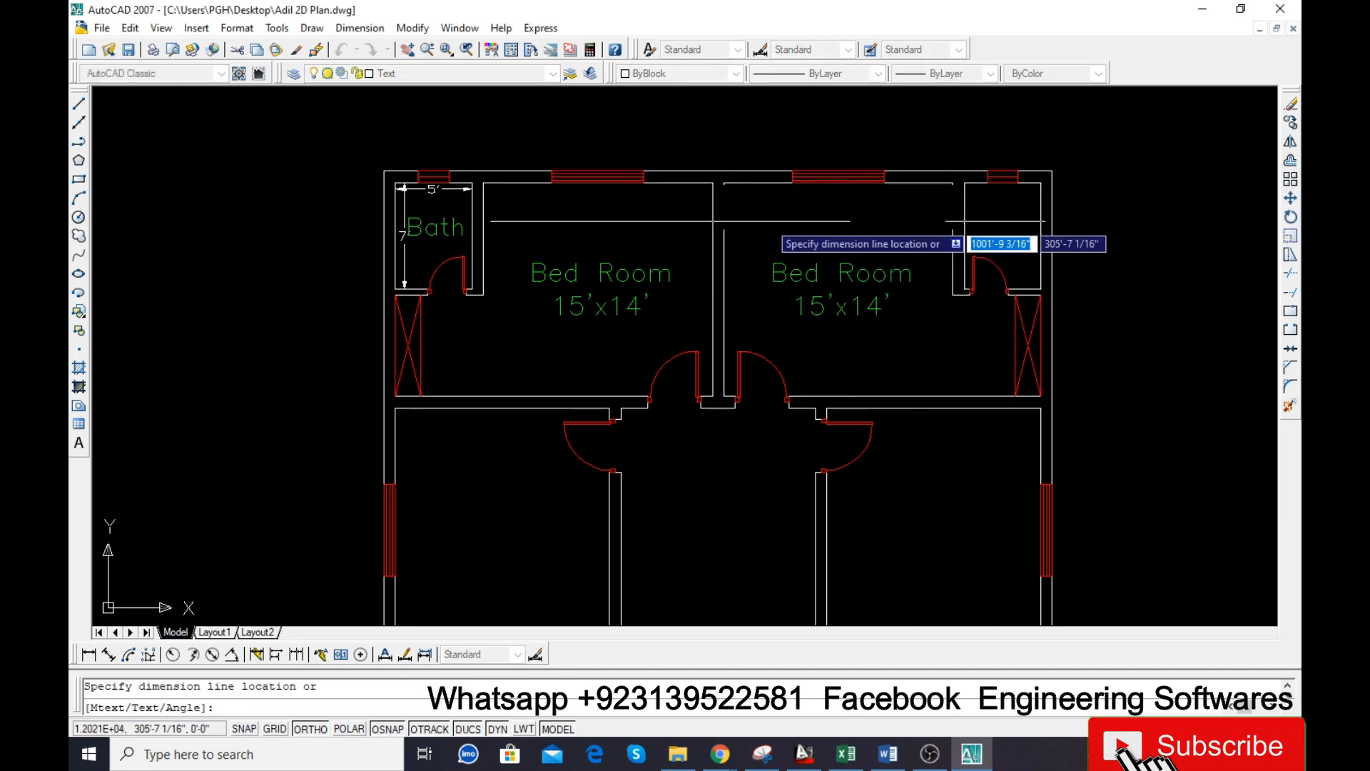
left_click(768, 221)
- Dimension the second bedroom's length by its inner left wall, with the dimension line just inside the room
key("Return")
key("Return")
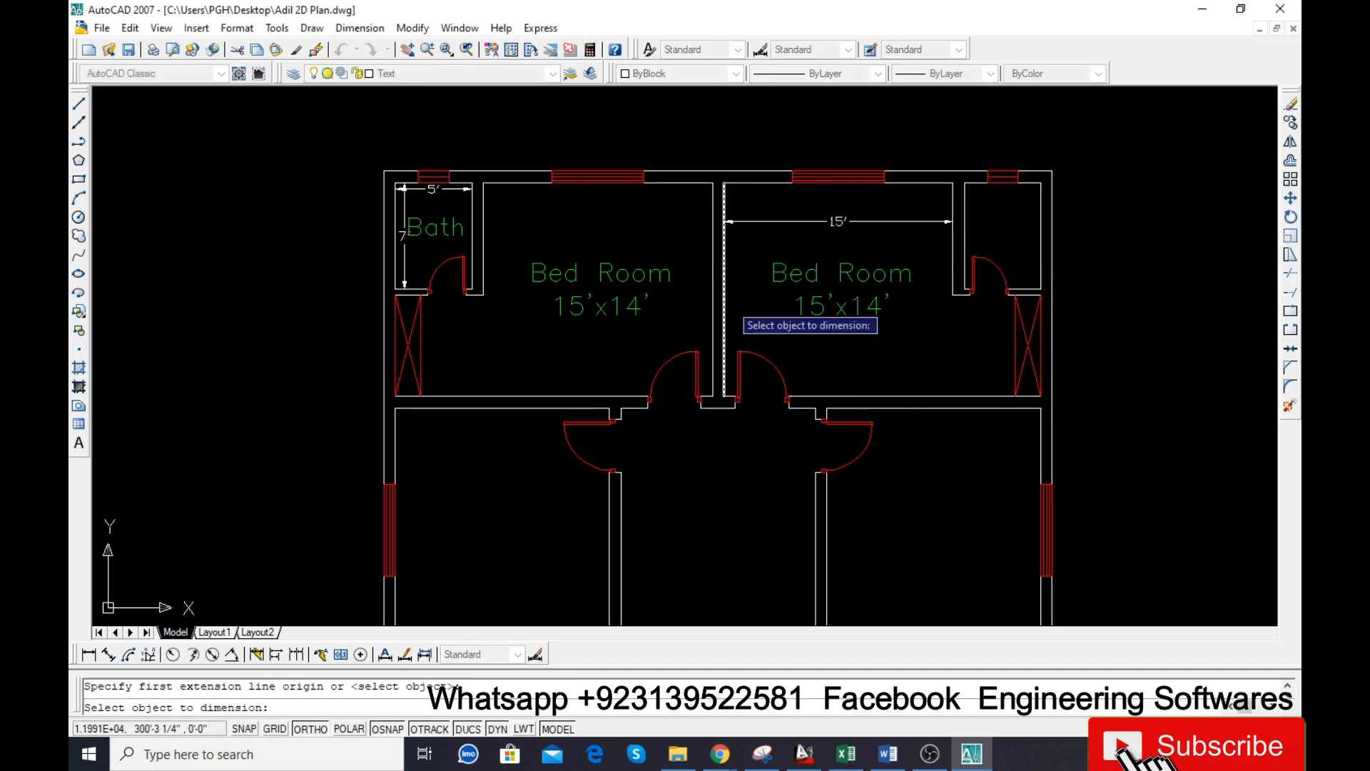
left_click(749, 305)
left_click(755, 305)
- Erase the second bedroom's width and length dimensions
left_click(799, 221)
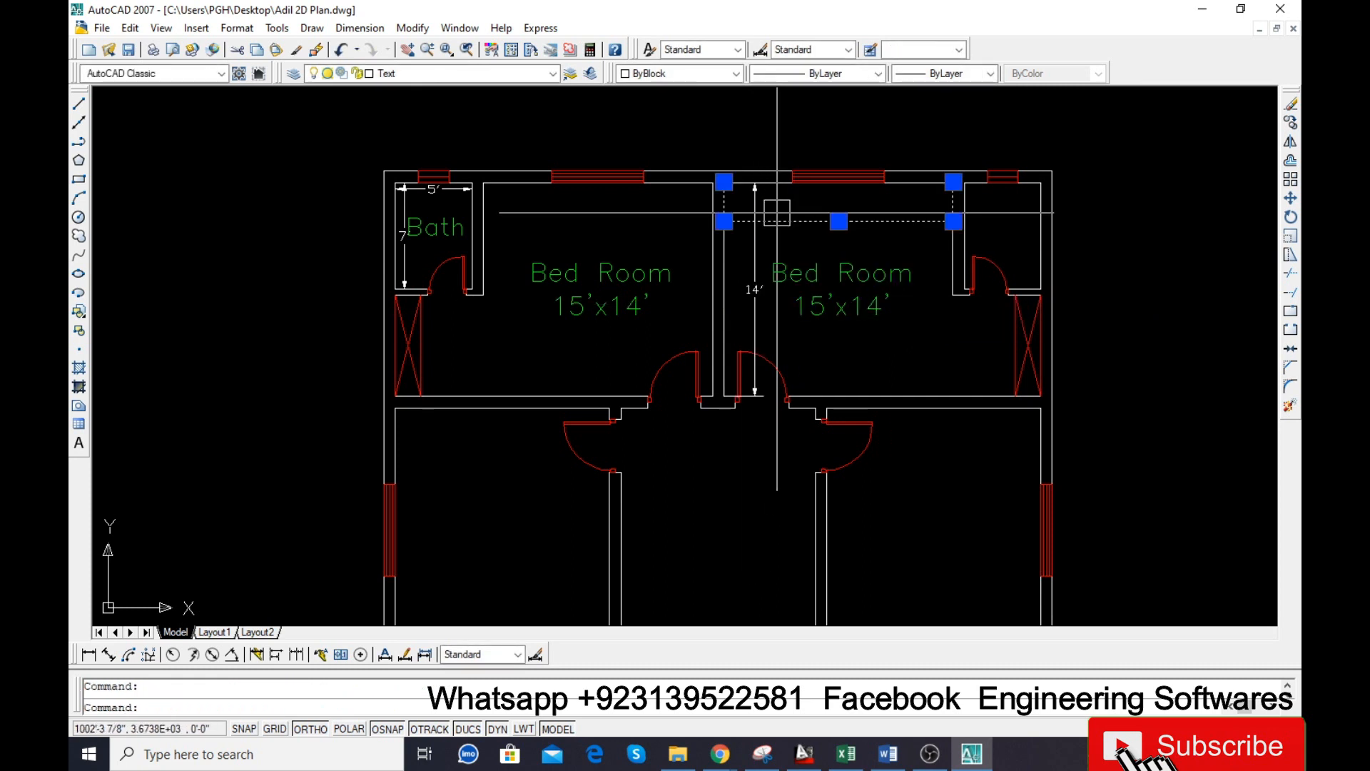
left_click(755, 307)
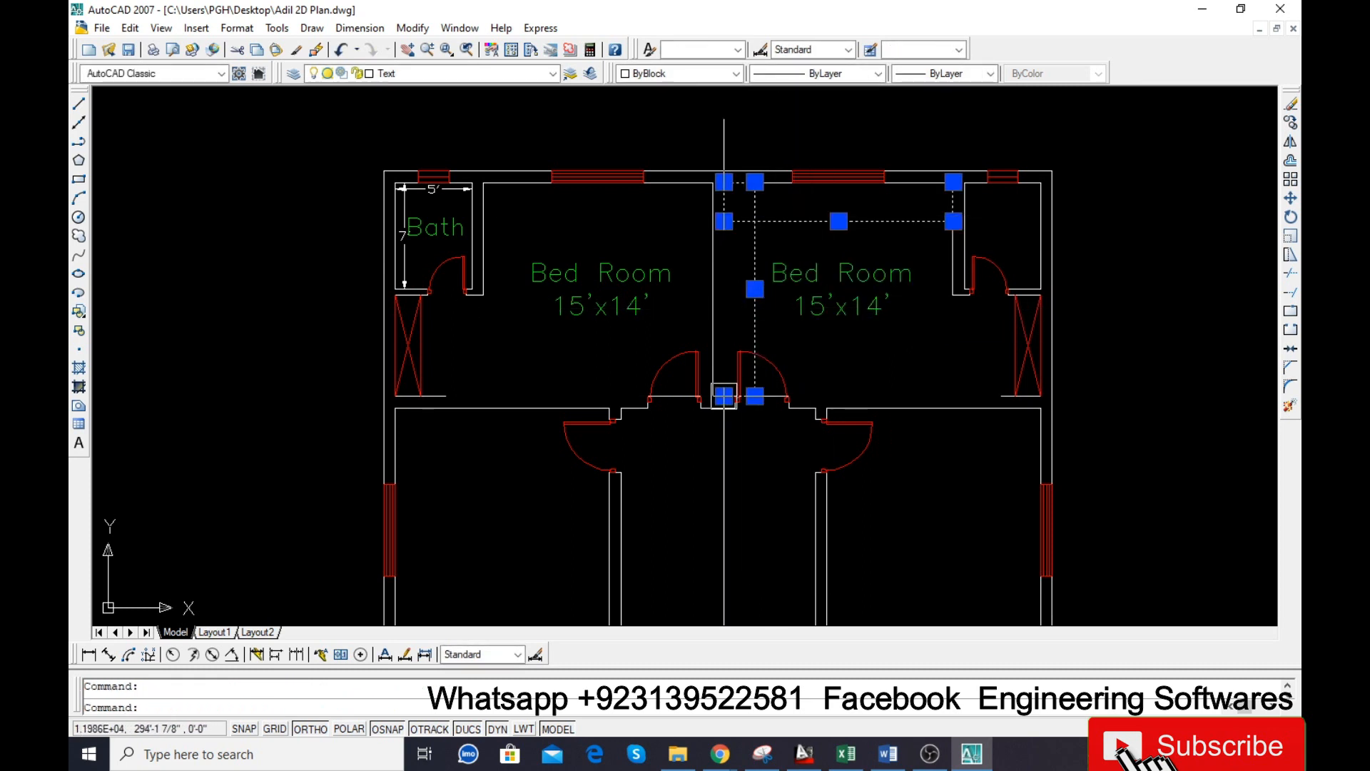
key("Delete")
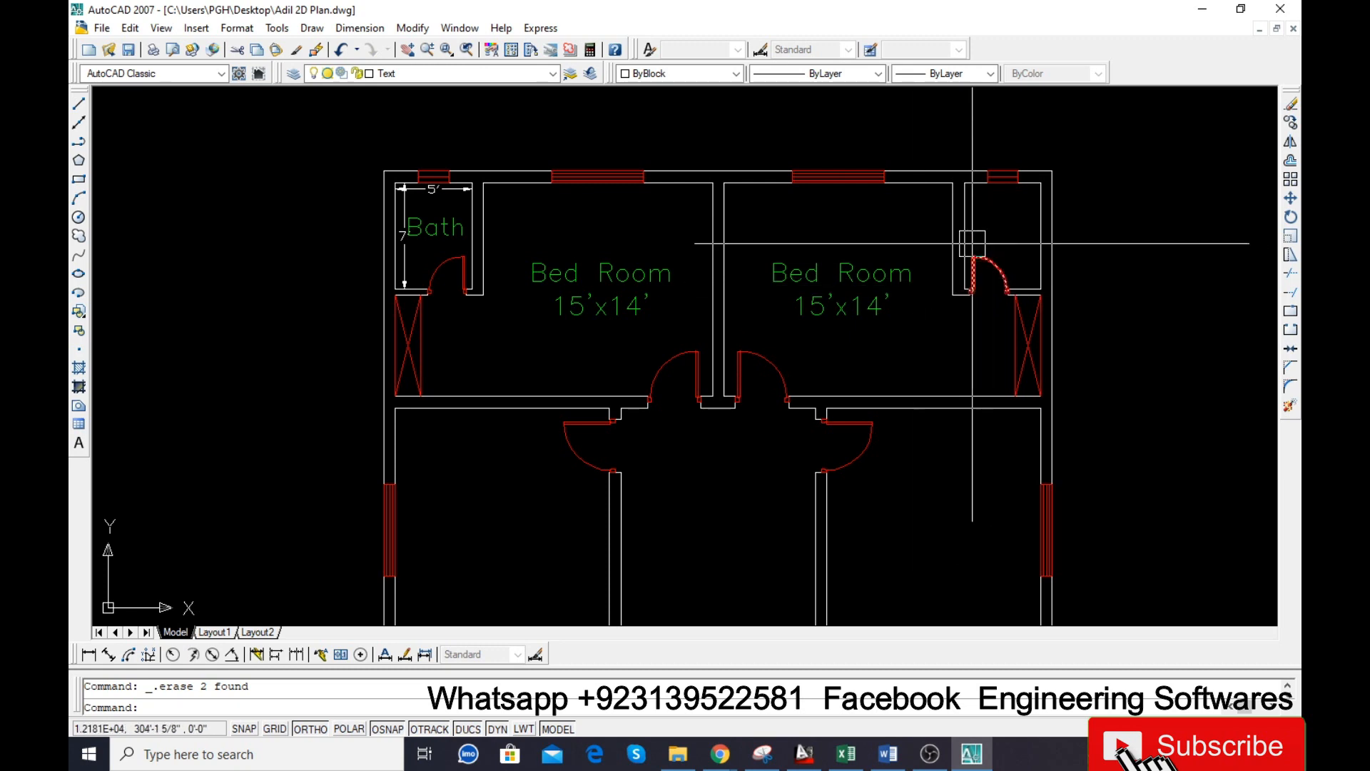
- Copy the Bath label into the bath on the plan's right side, matching the two baths' upper-left inner corners
left_click(444, 218)
type("co")
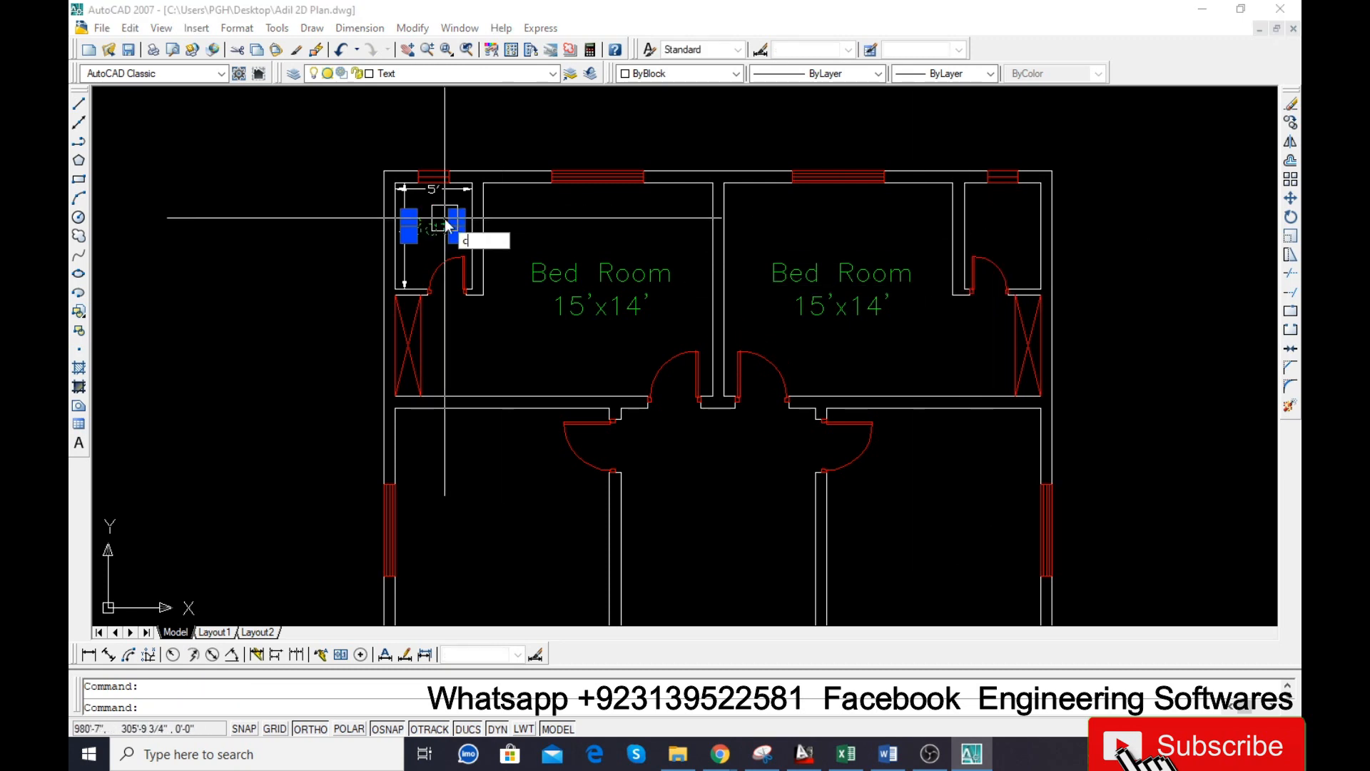
key("Return")
scroll(421, 199, "up", 5)
left_click(385, 186)
scroll(378, 179, "down", 5)
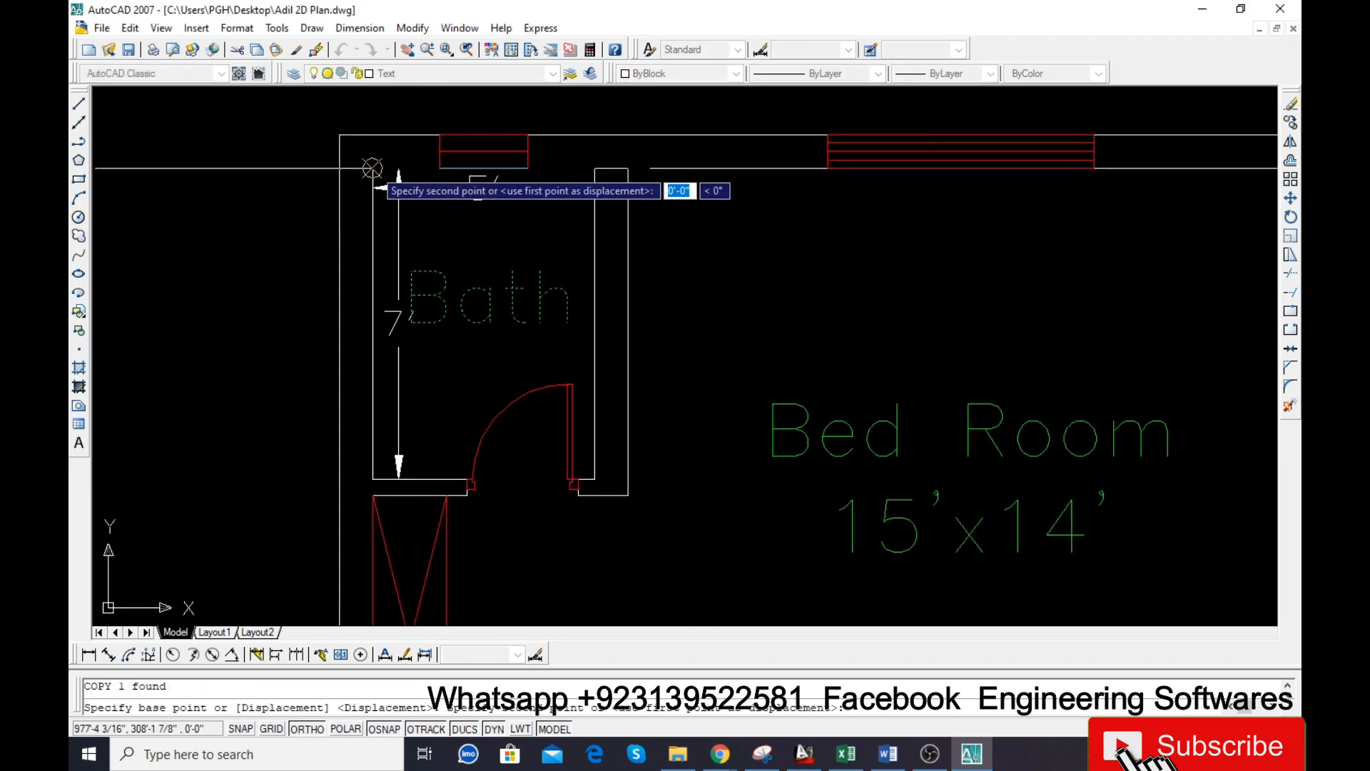
scroll(1043, 211, "up", 3)
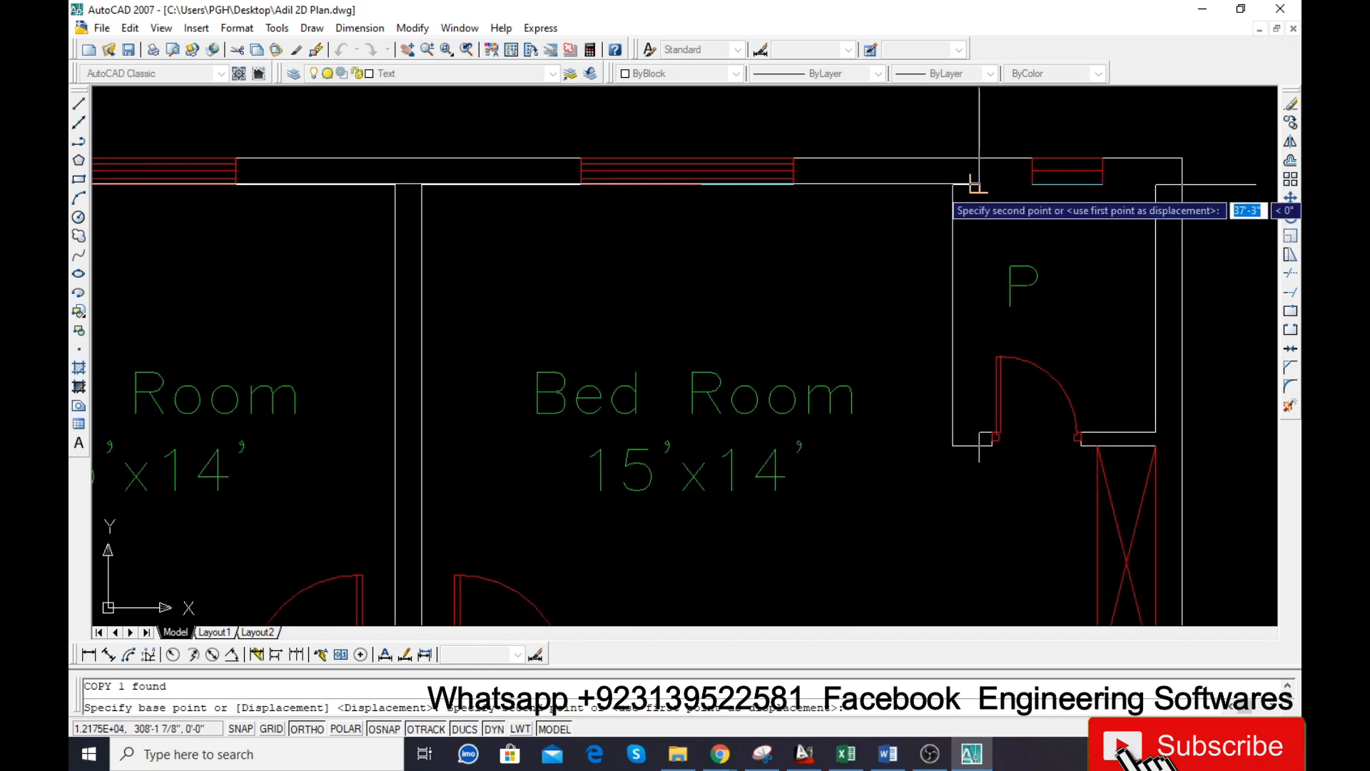
left_click(977, 211)
key("Escape")
- Dimension the right-hand bath's length by its inner right wall, with the dimension line inside beside that wall
scroll(1142, 236, "up", 2)
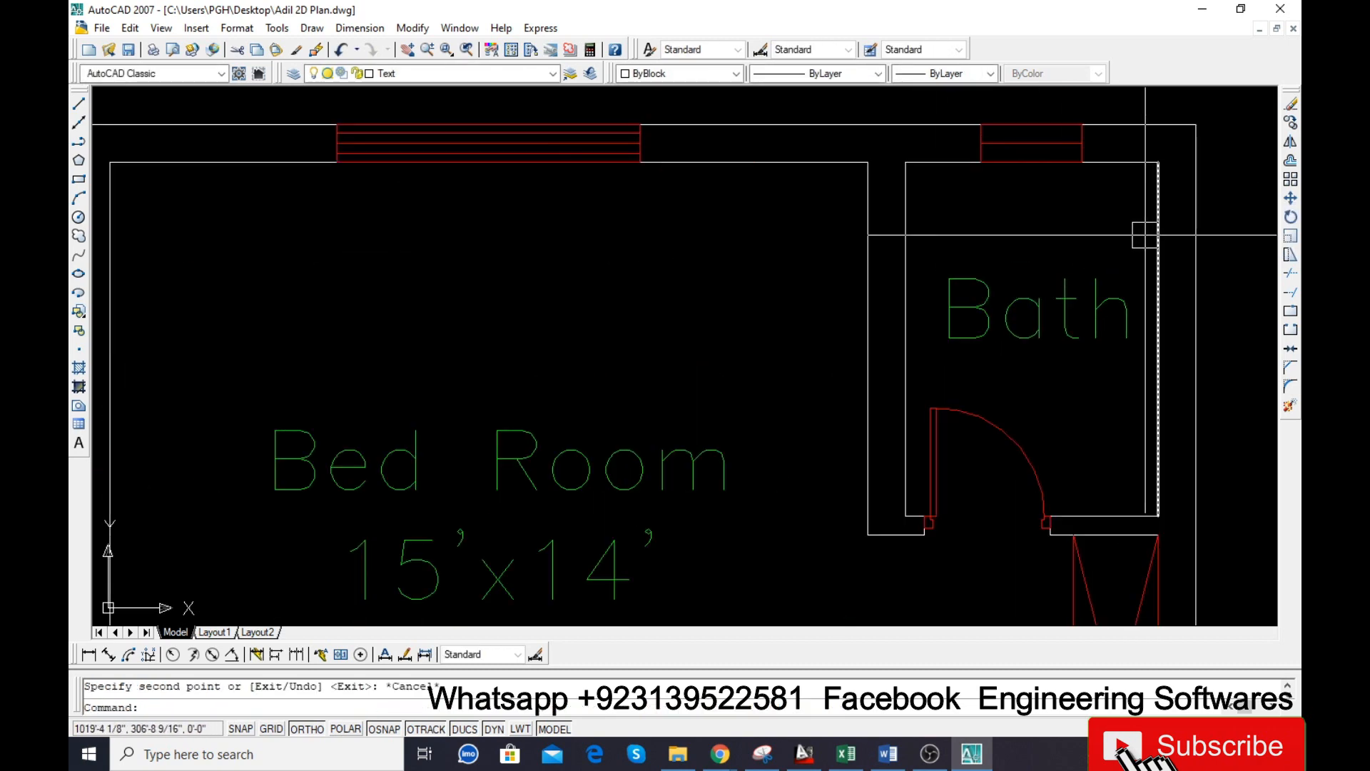
type("da")
key("Return")
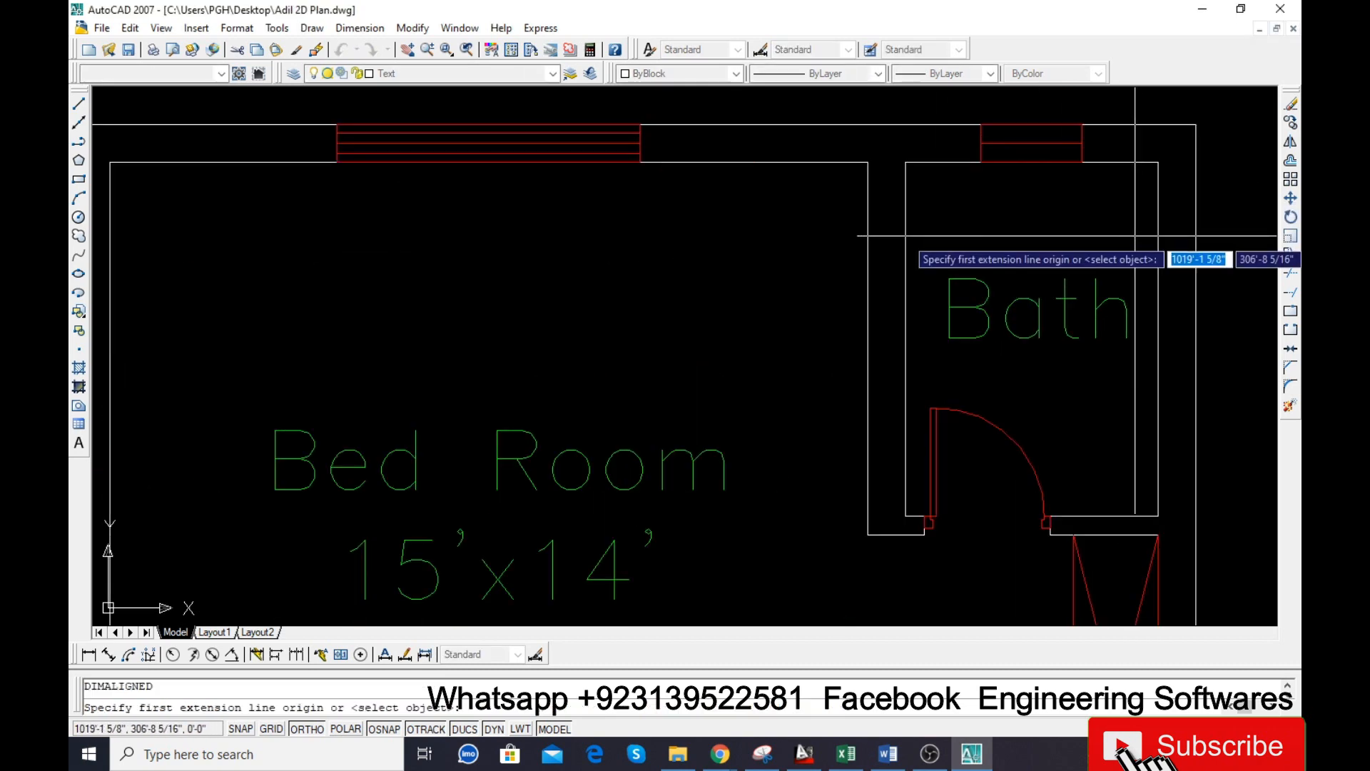
key("Return")
left_click(1147, 248)
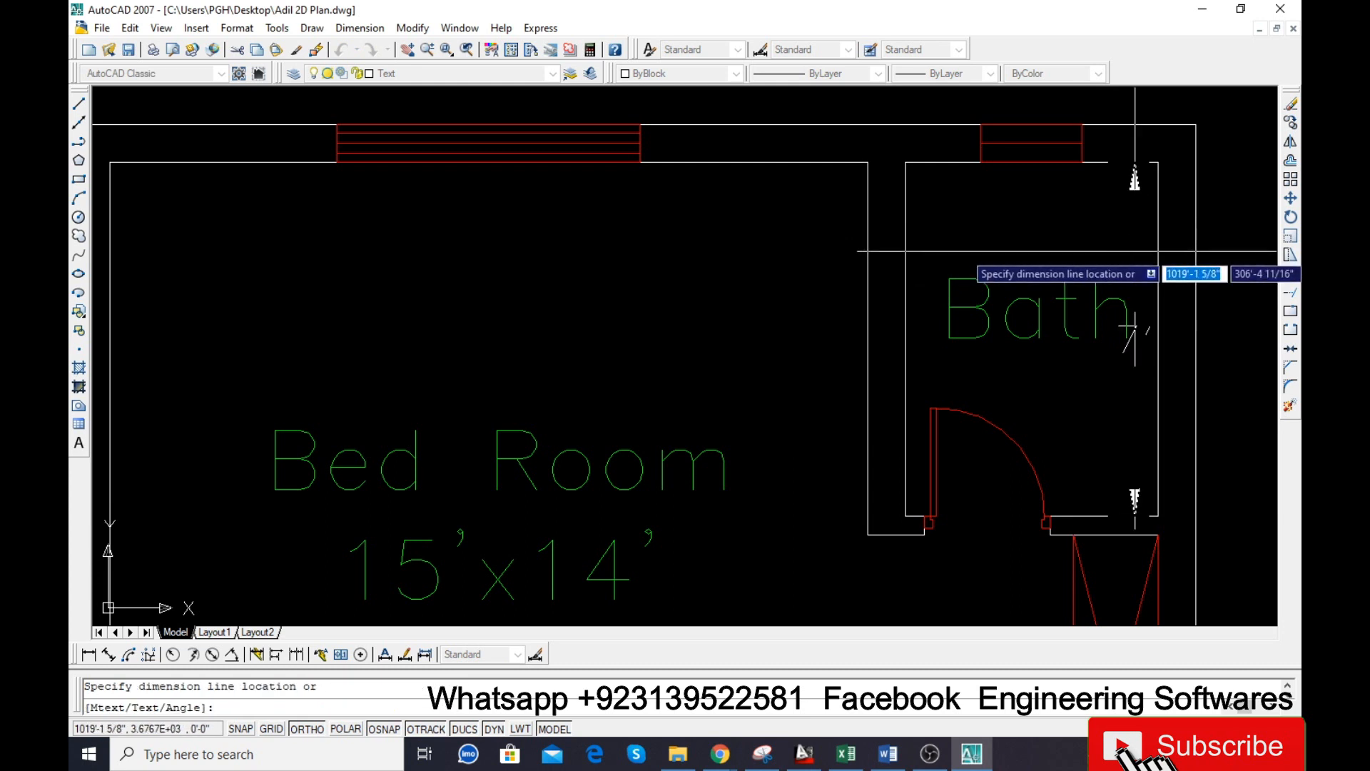
left_click(1135, 251)
- Add an aligned width dimension between the right-hand bath's upper inner corners, placed just below its top wall
key("Return")
key("Return")
key("Escape")
key("Return")
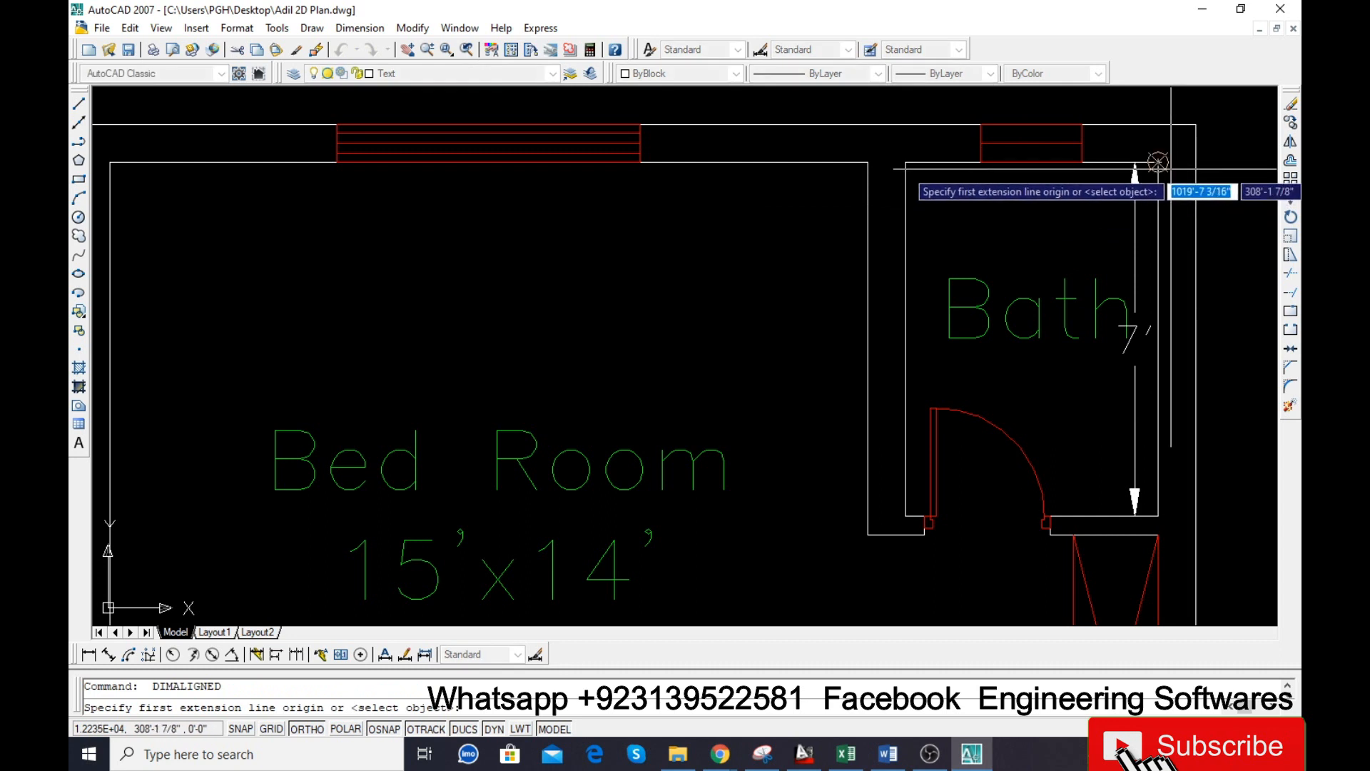
left_click(1158, 163)
left_click(906, 162)
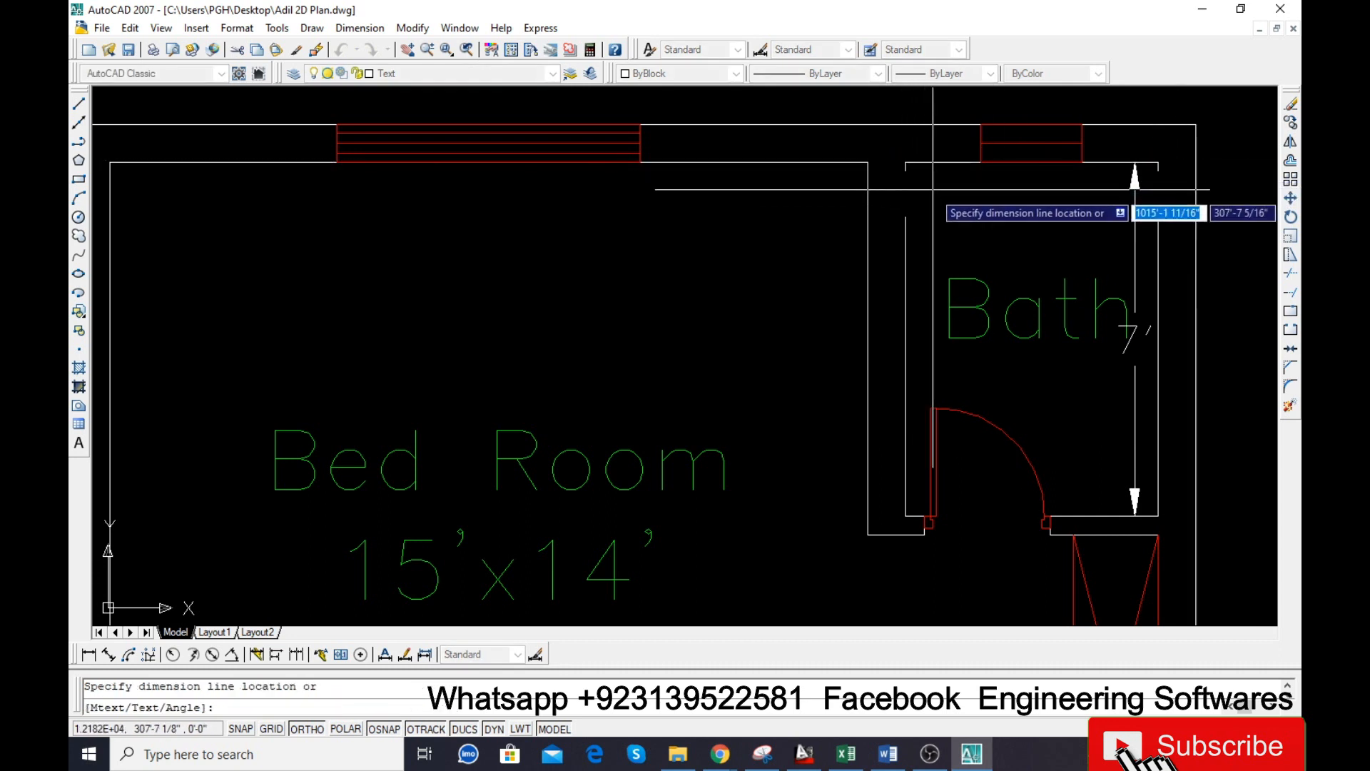
left_click(928, 191)
- Move the right-hand Bath label slightly to the left, away from the length dimension
left_click(970, 308)
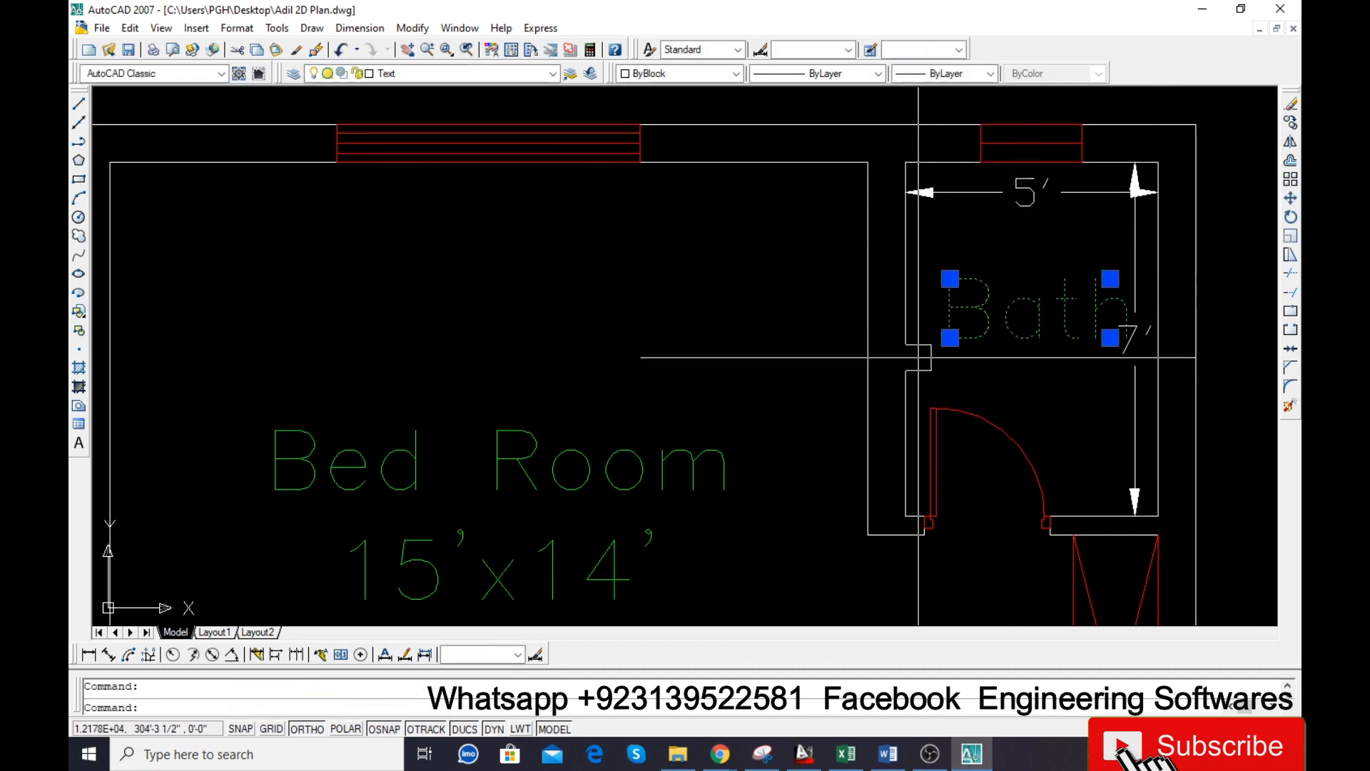
key("m")
key("Return")
left_click(1012, 380)
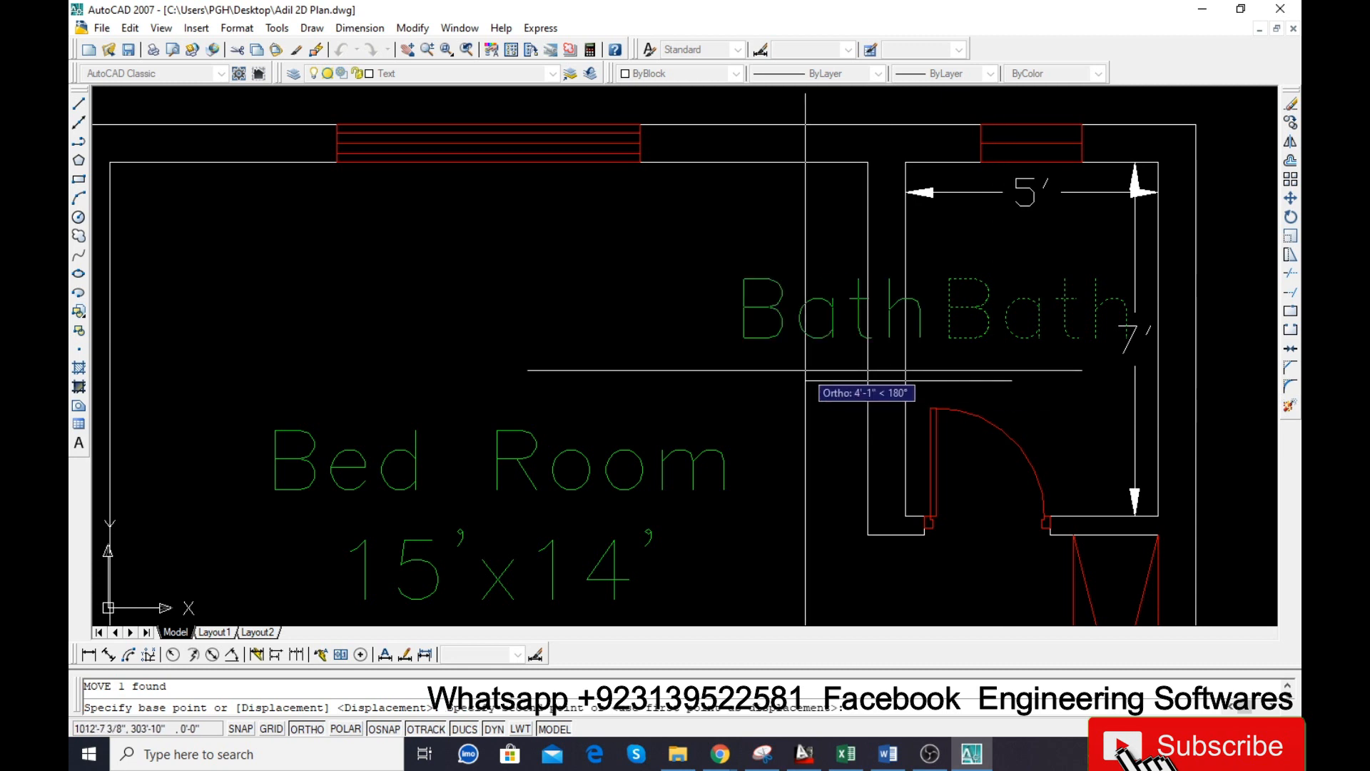
key("Escape")
- Try to shift the right-hand Bath label further left, and undo that move
left_click(1067, 341)
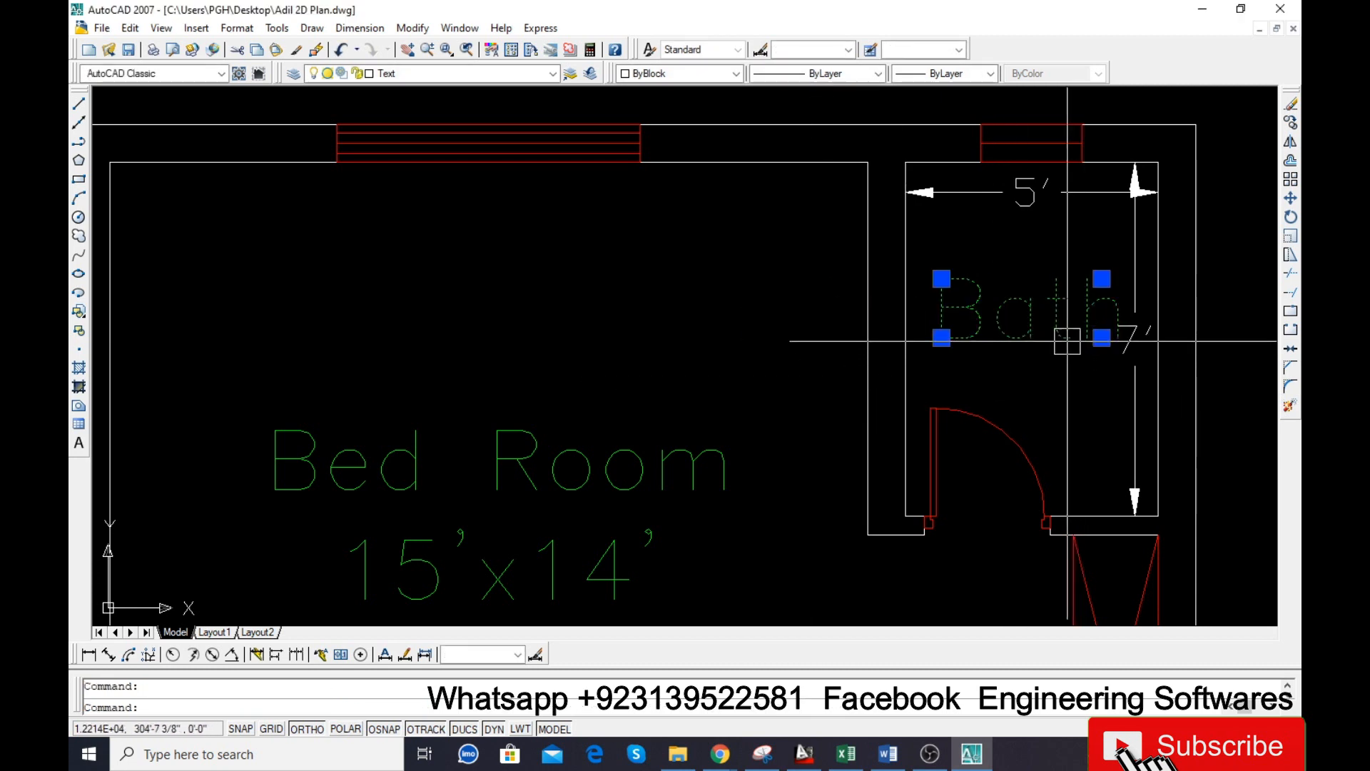
key("m")
key("Return")
left_click(1071, 377)
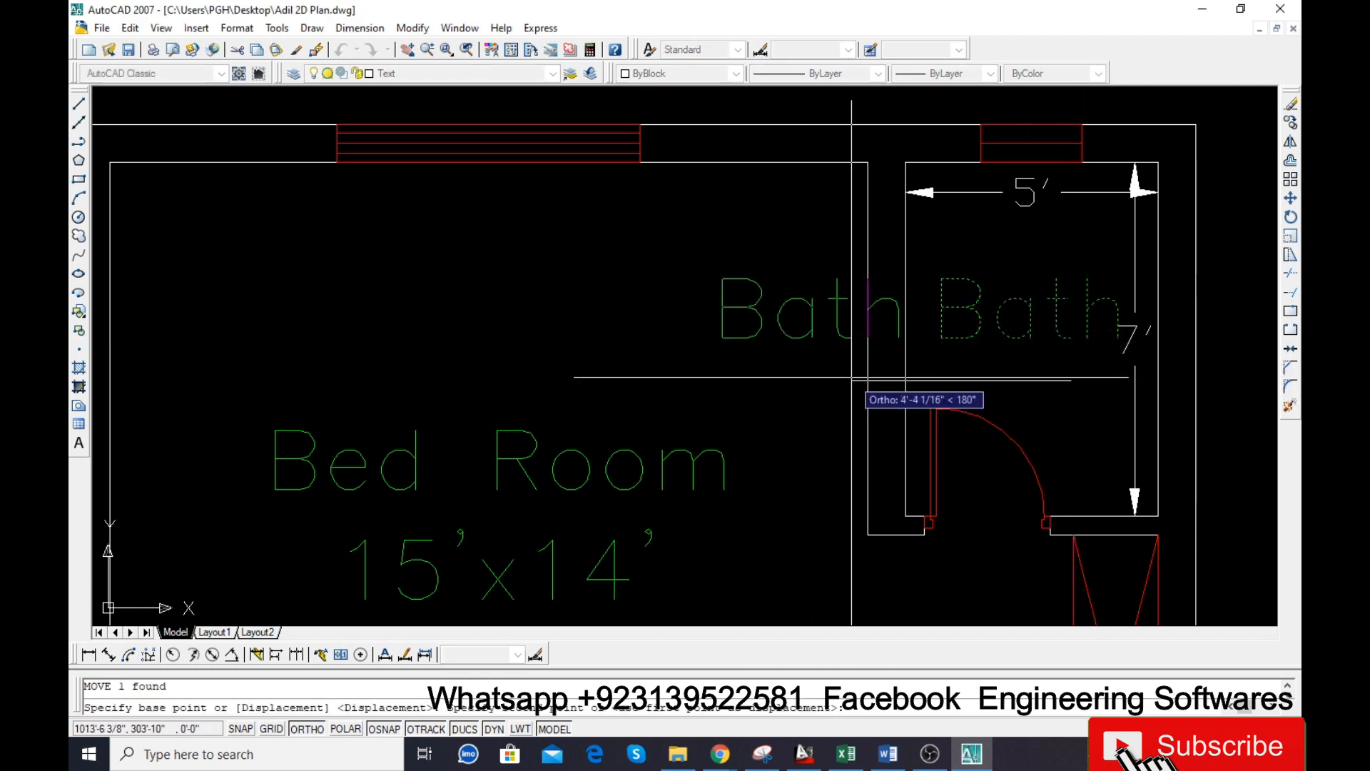
left_click(851, 377)
key("ctrl+z")
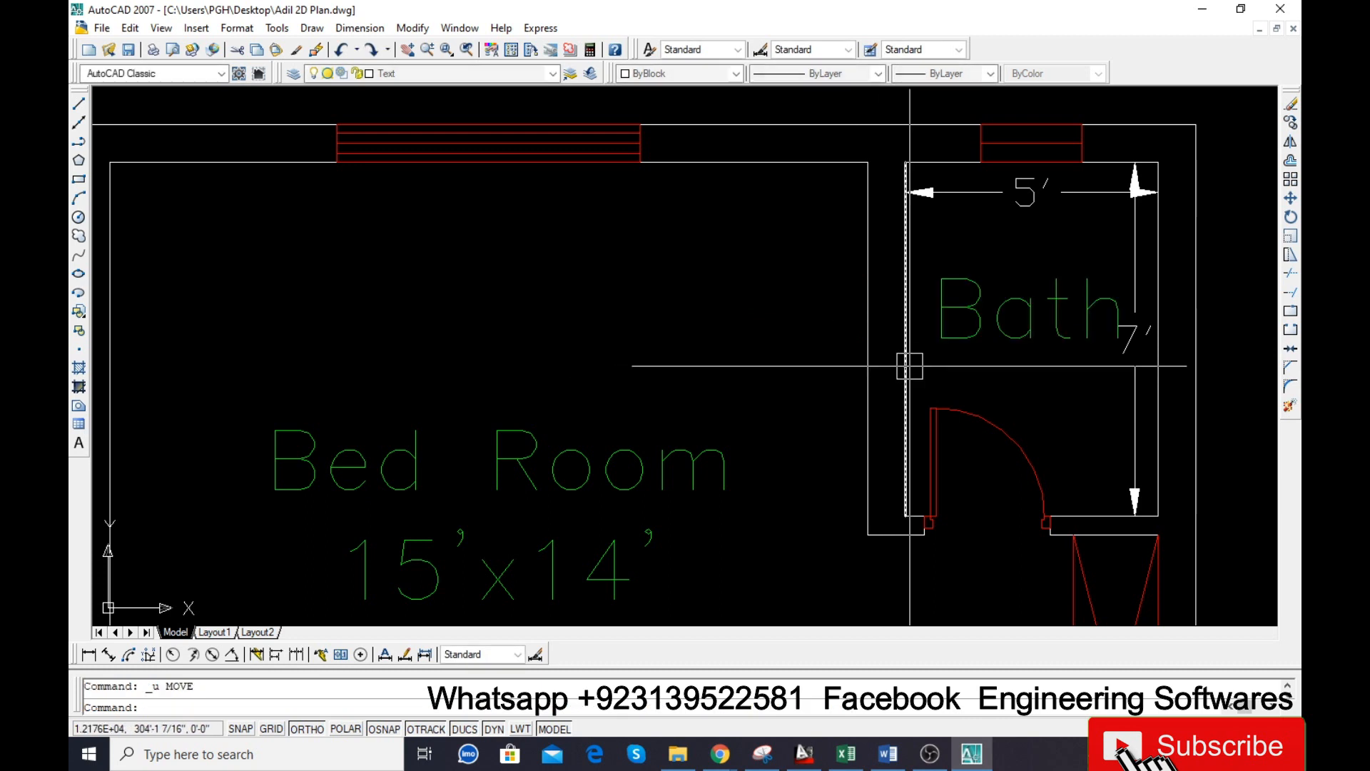
- Move the right-hand Bath label exactly 2 inches to the left, away from the length dimension
key("m")
key("Return")
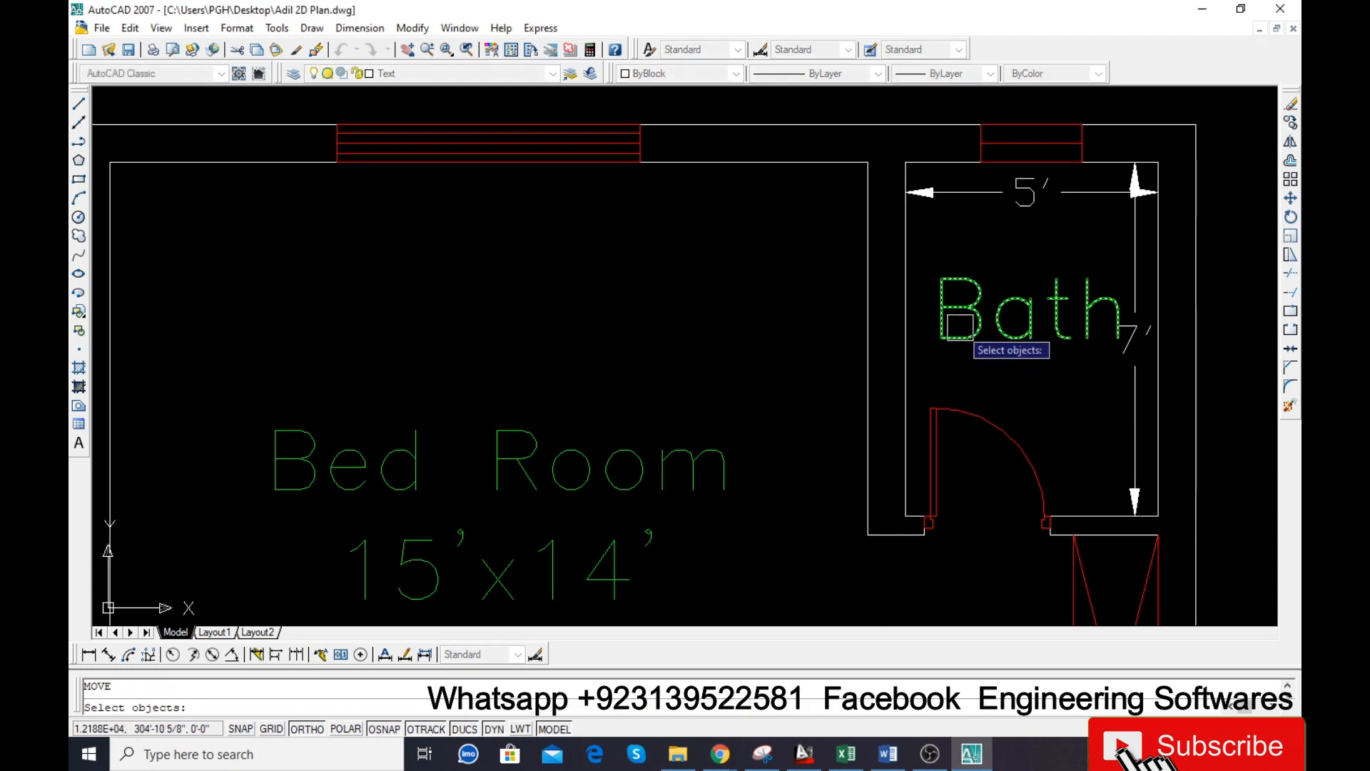
left_click(963, 335)
key("Return")
left_click(976, 372)
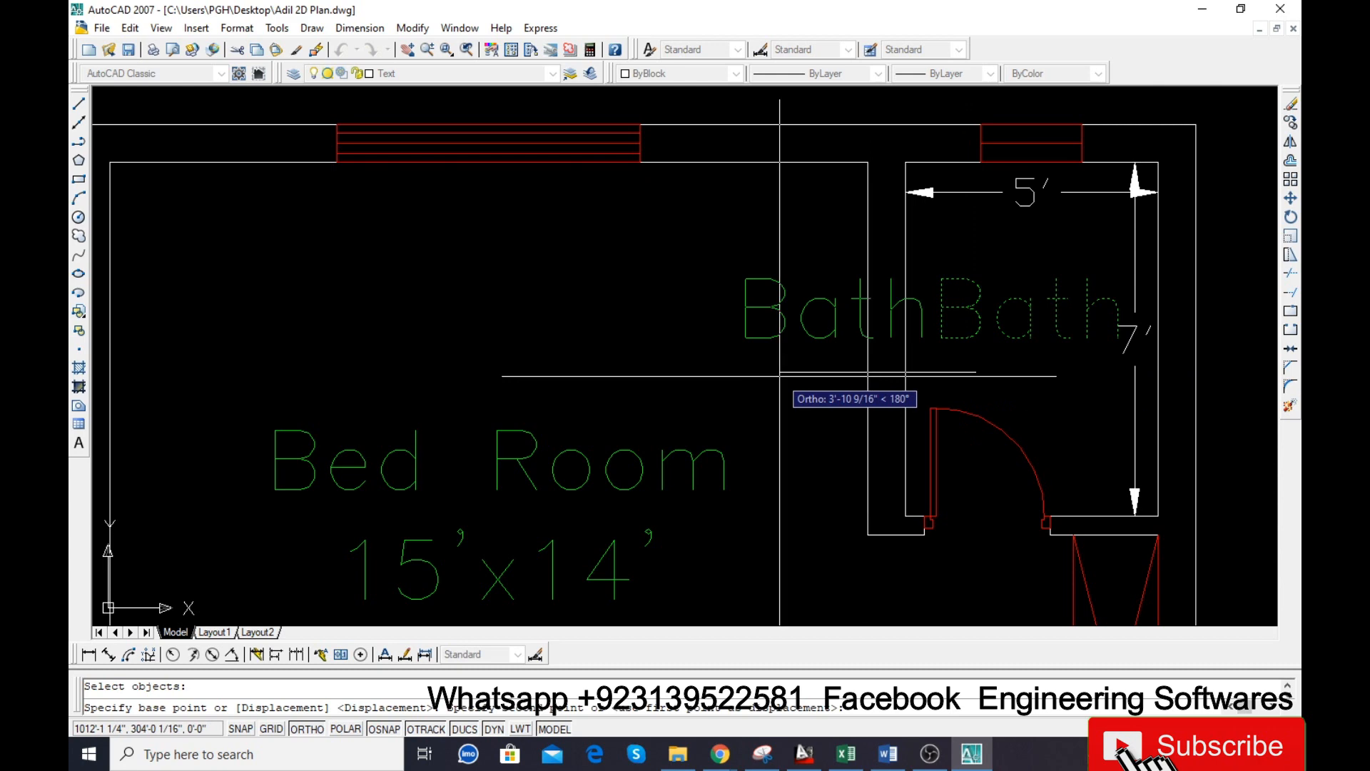
type("2")
key("Return")
- Move the Bath label in the plan's upper-left bath 2 inches to the right, away from the length dimension
scroll(906, 392, "down", 4)
scroll(482, 395, "up", 4)
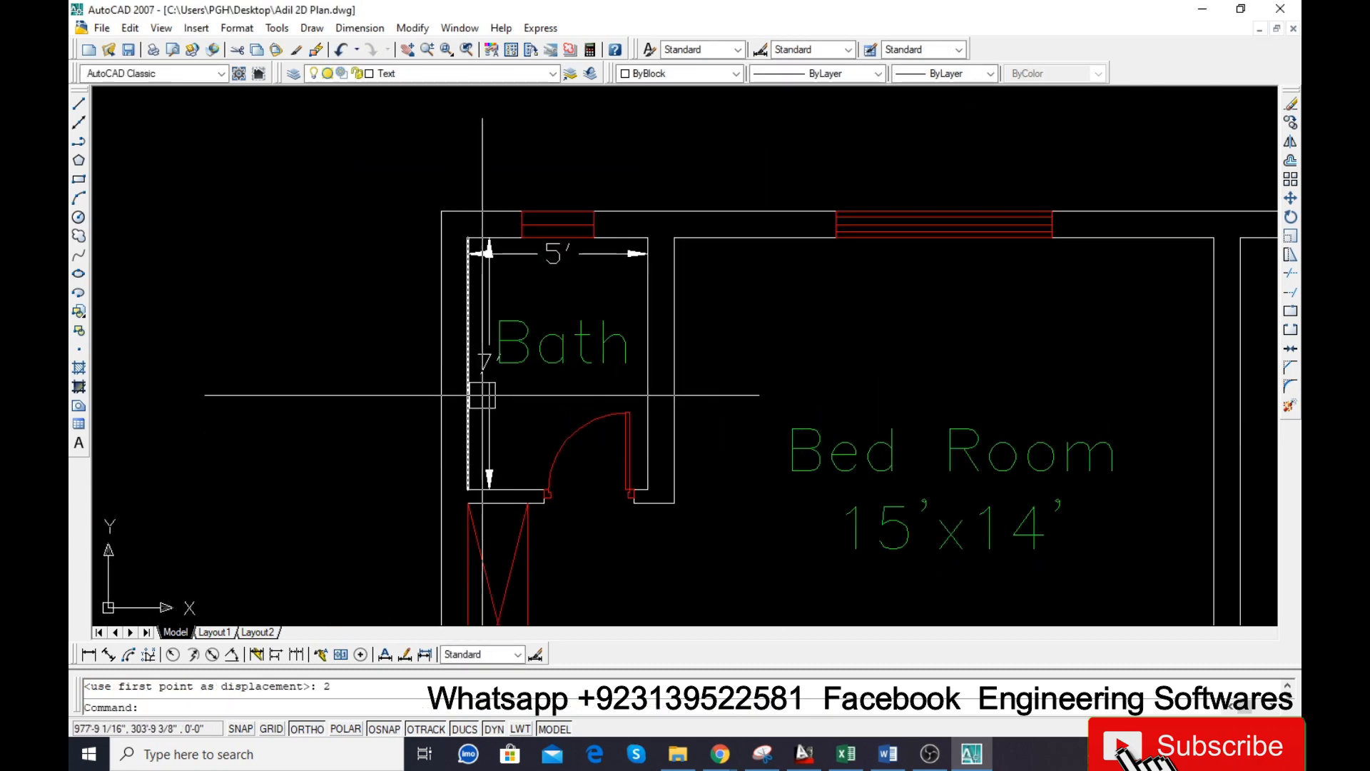
scroll(483, 395, "up", 3)
left_click(553, 312)
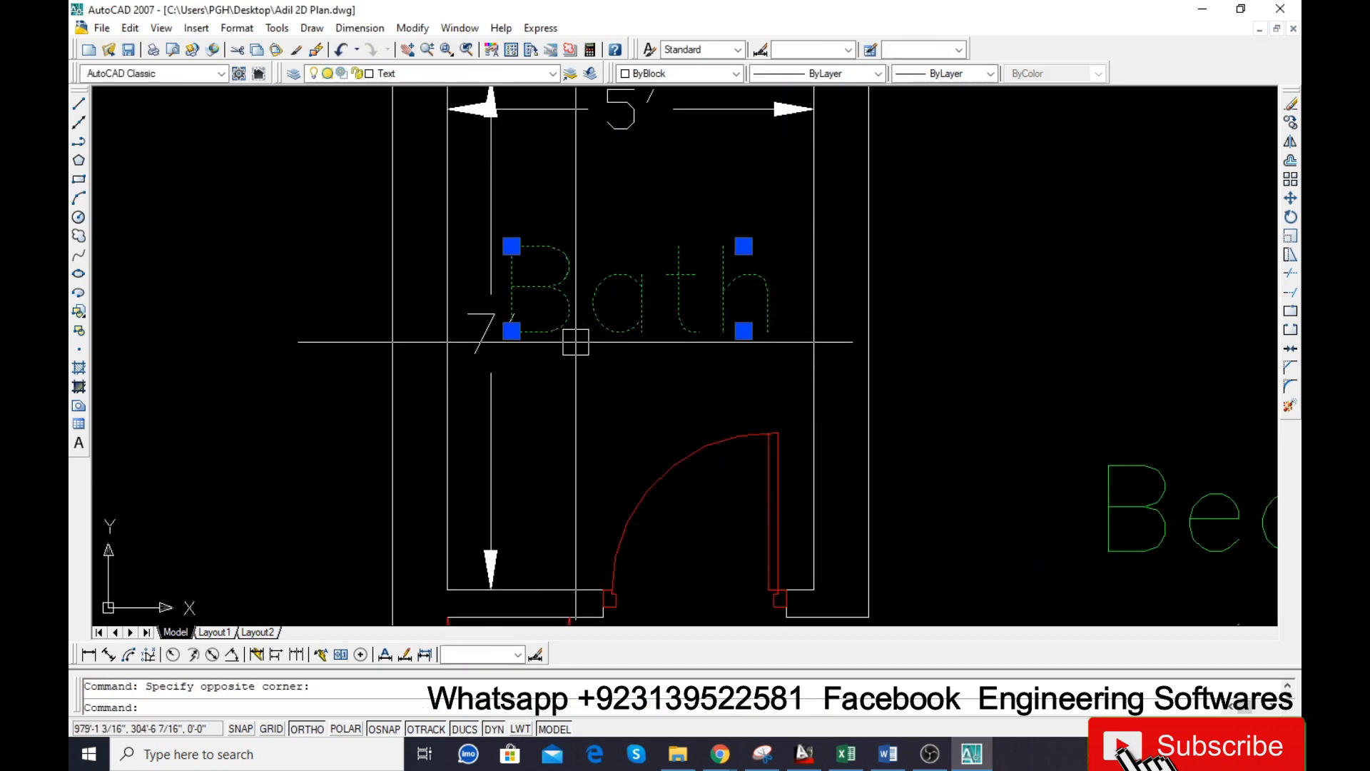
key("m")
key("Return")
left_click(578, 366)
type("2")
key("Return")
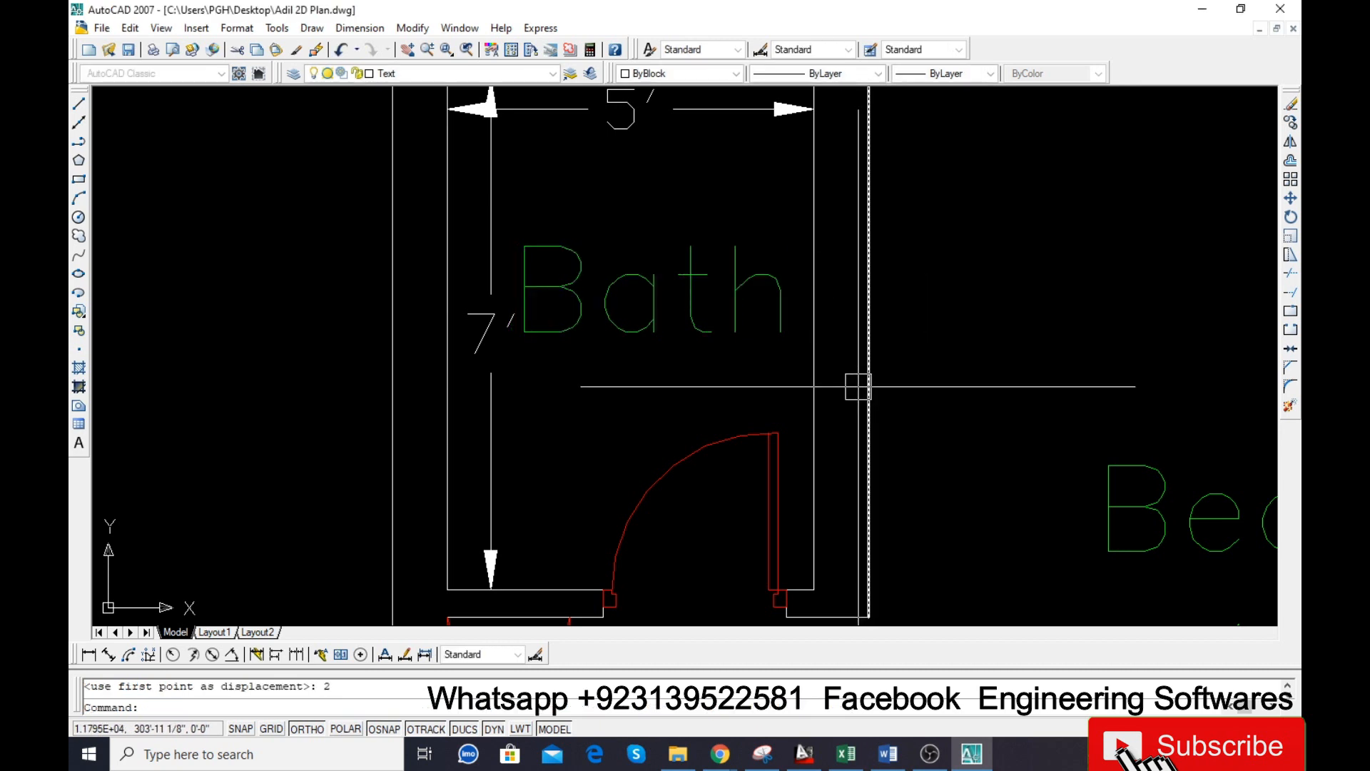
- Save the drawing under its existing file name
scroll(483, 369, "down", 4)
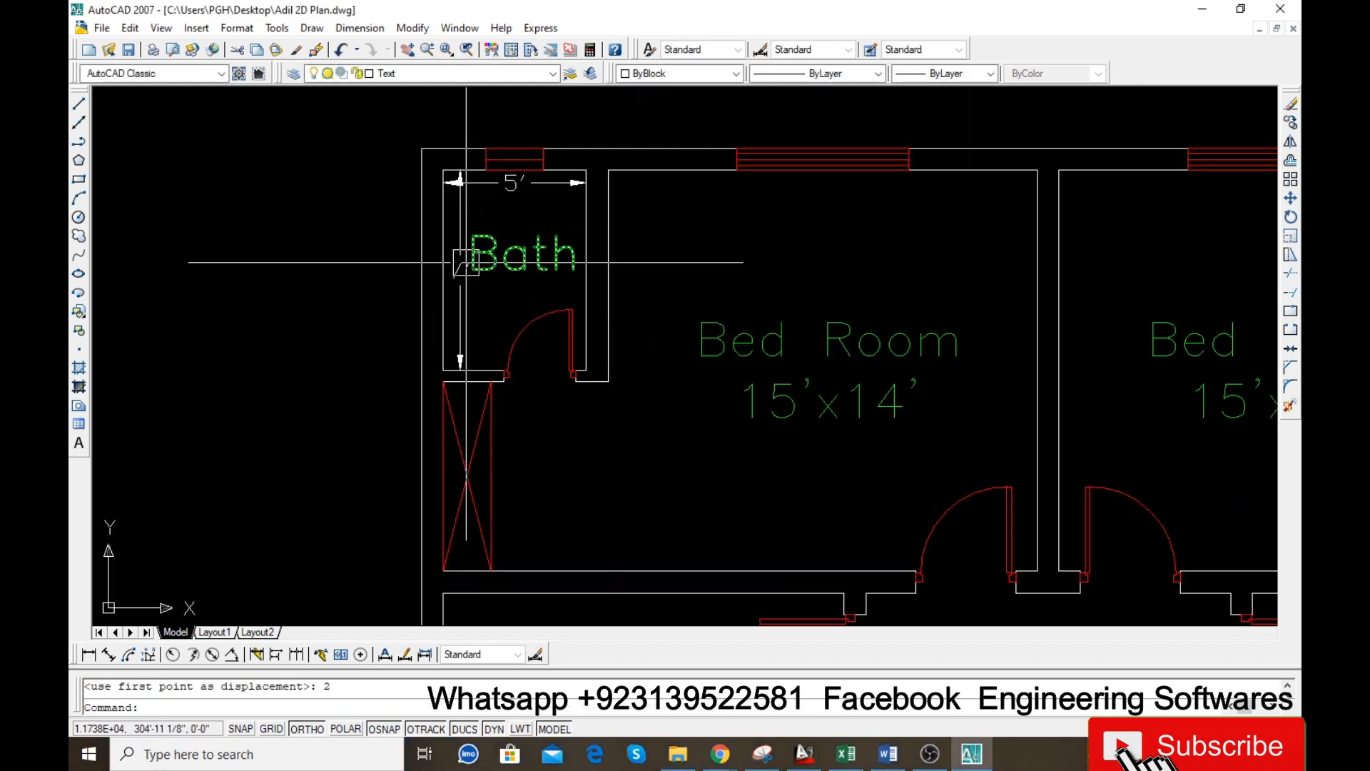
key("Escape")
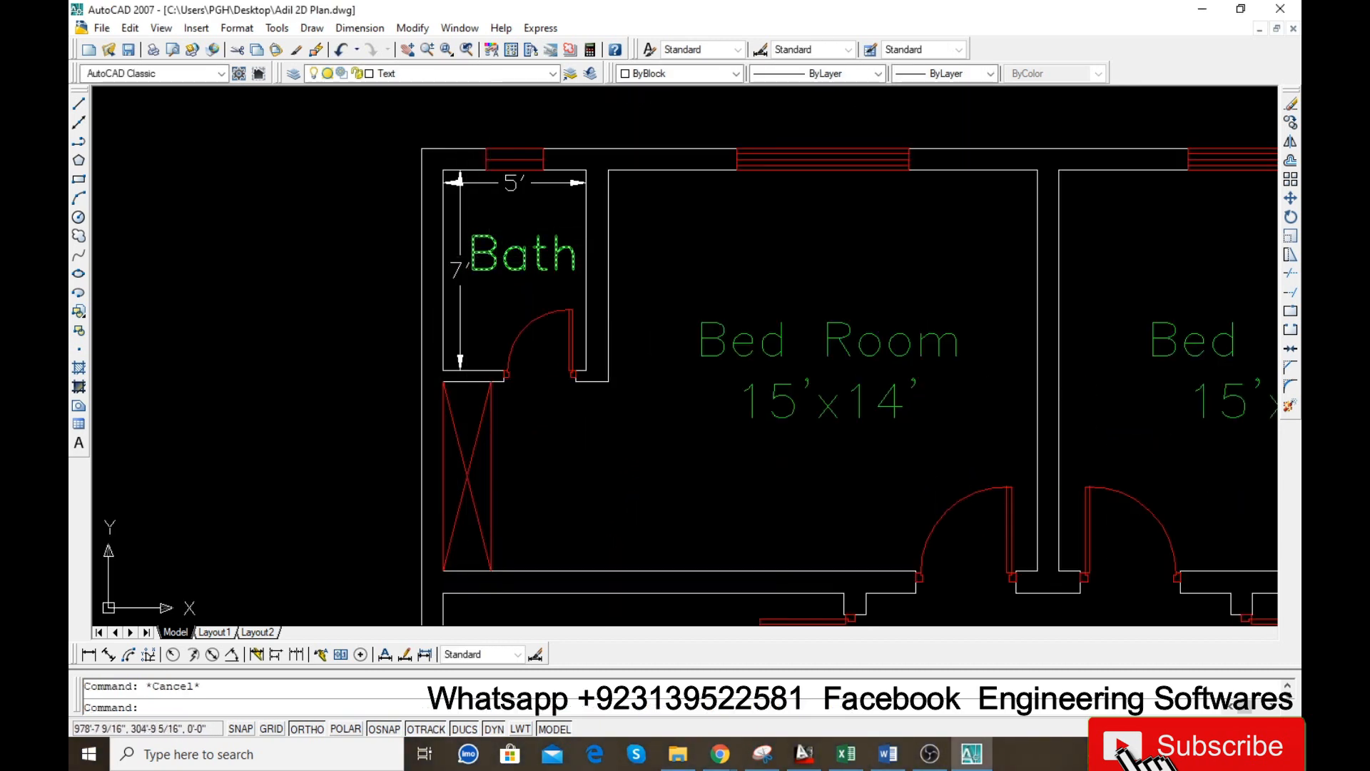
left_click(101, 28)
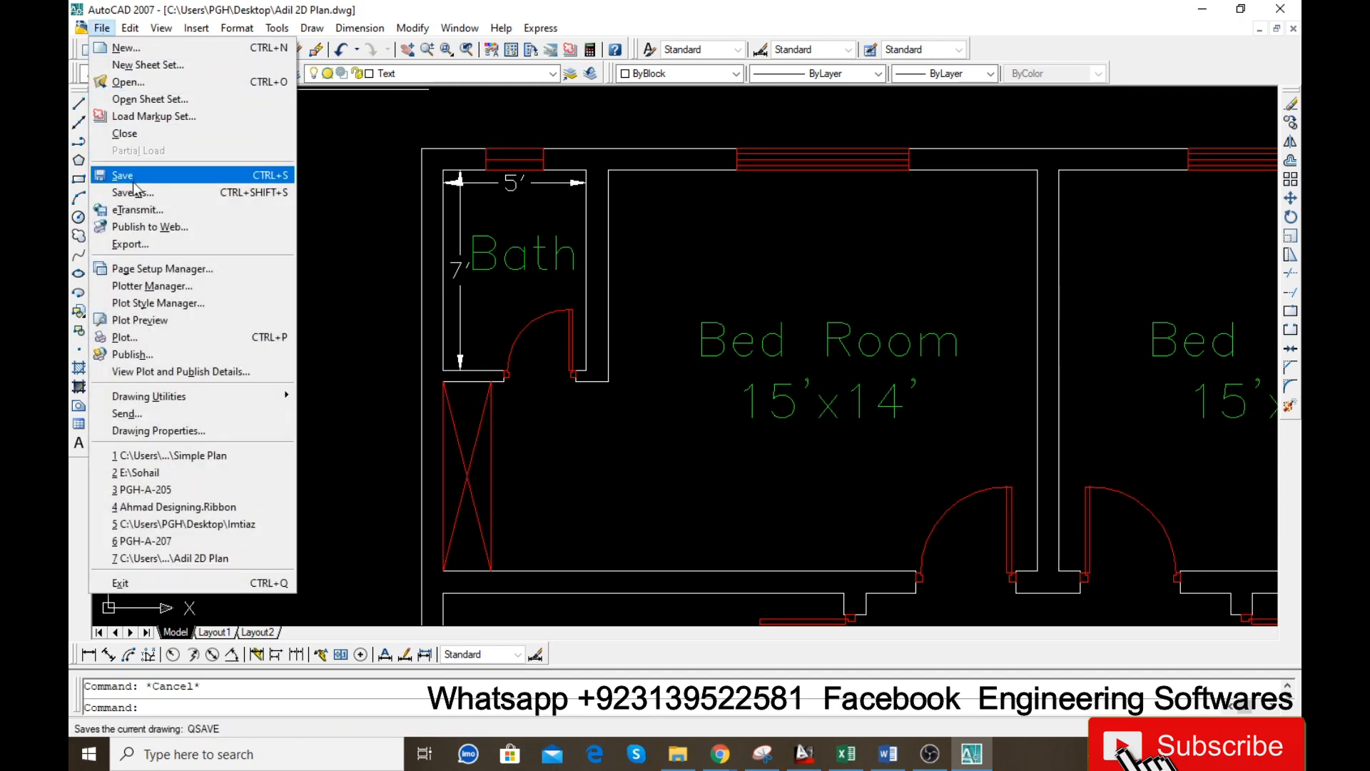
left_click(133, 181)
- Copy the upper-left bedroom's Bed Room label freely into the bedroom directly below it, with ortho off
scroll(451, 231, "down", 6)
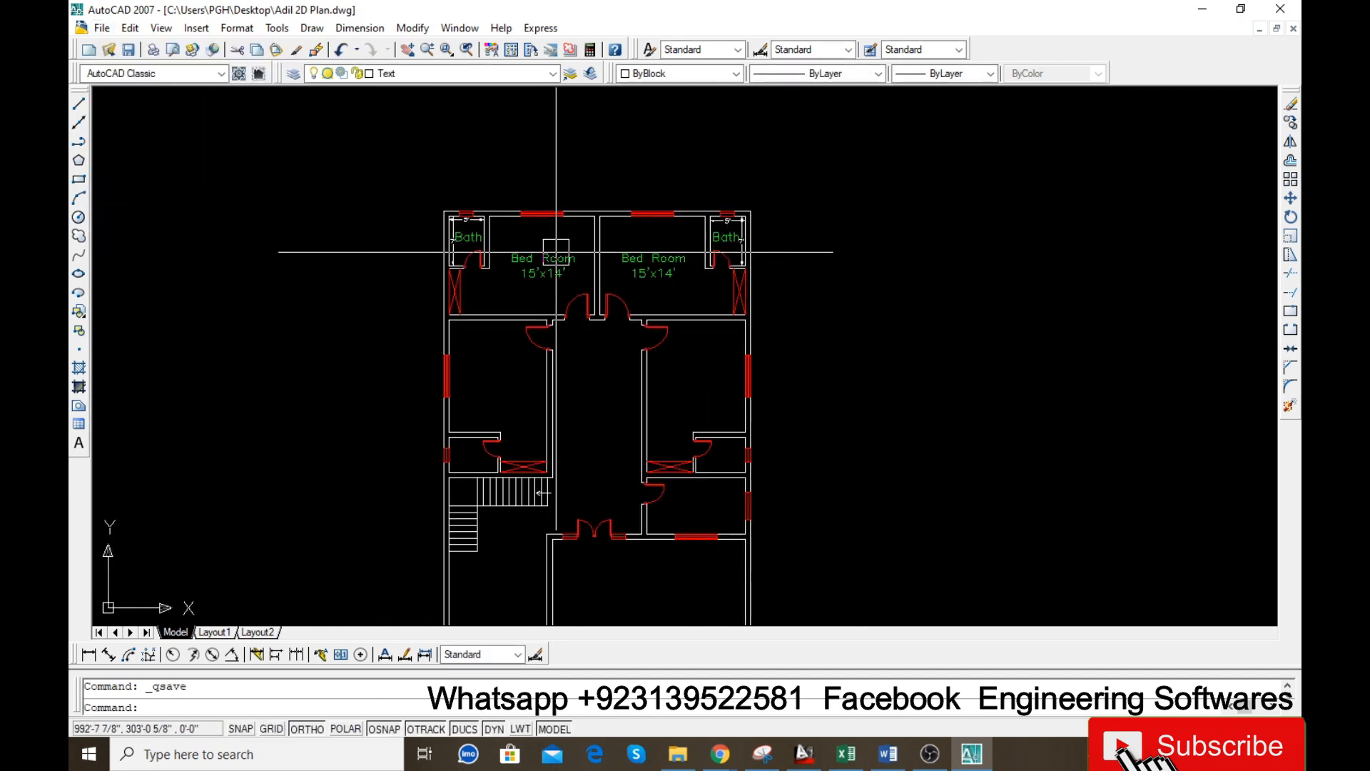
scroll(477, 424, "up", 3)
left_click(571, 122)
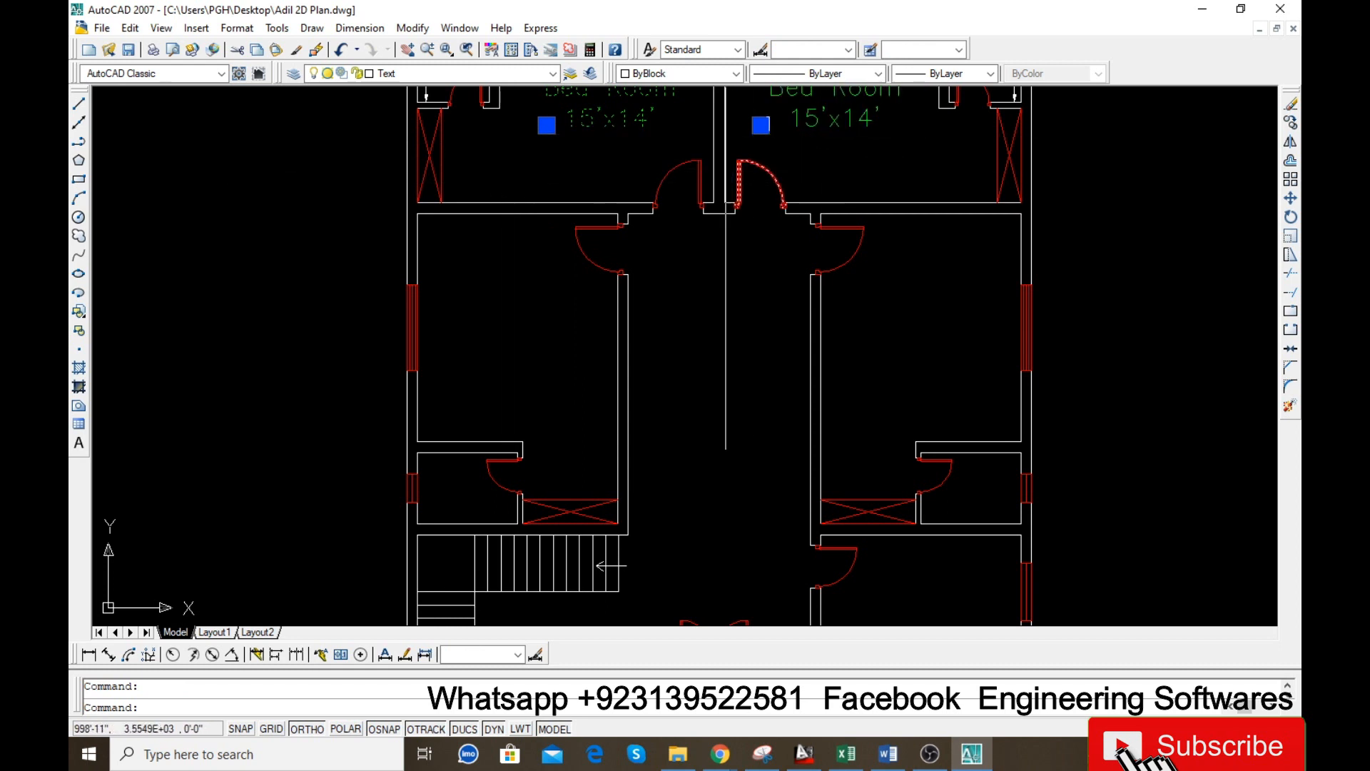
type("co")
key("Return")
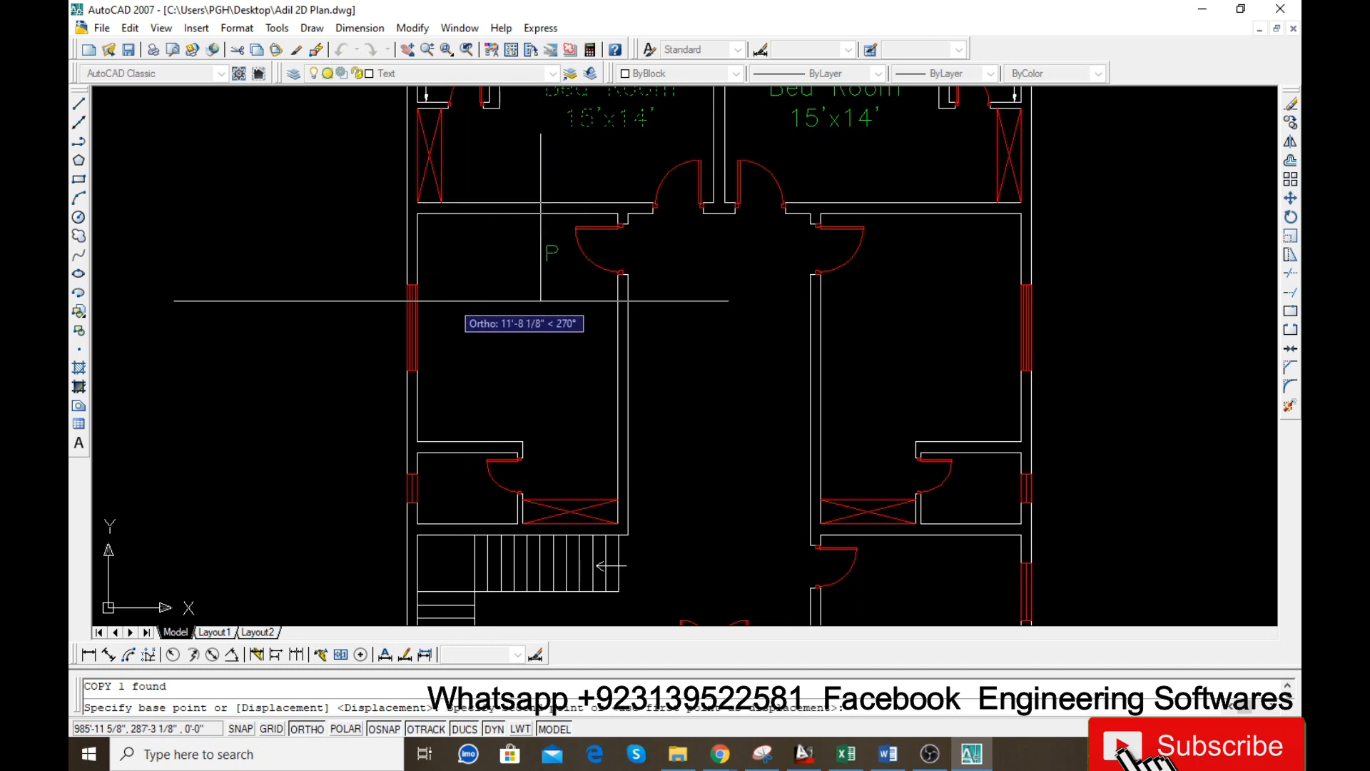
key("F8")
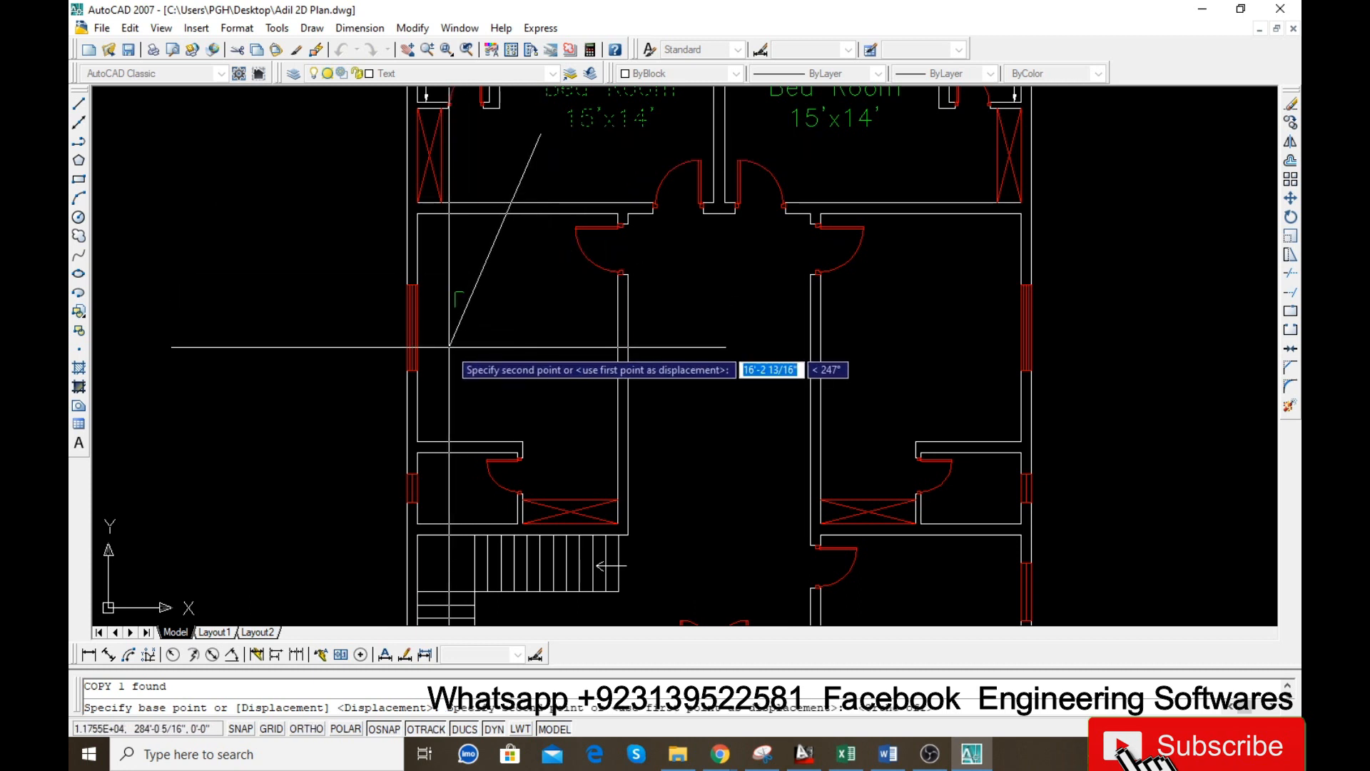
left_click(453, 350)
key("Escape")
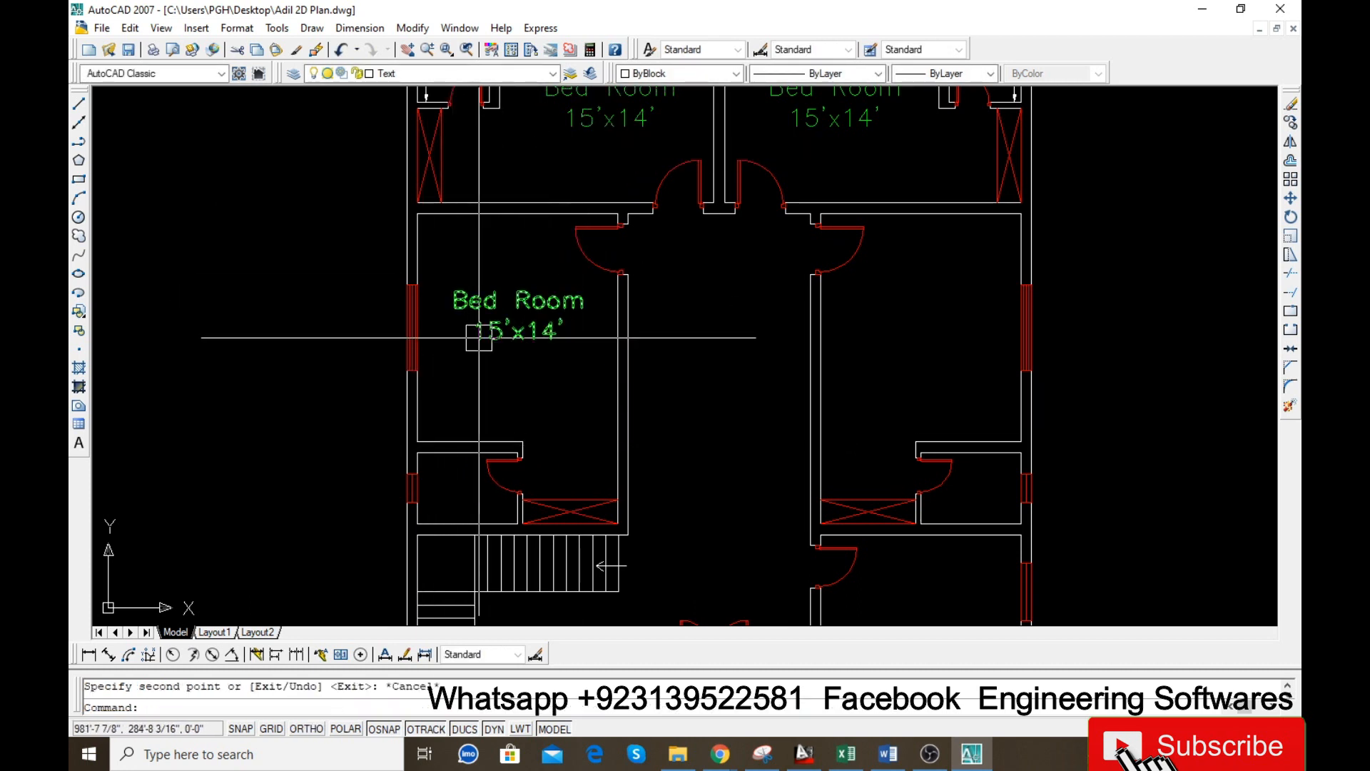
- Measure the lower-left bedroom's length with an aligned dimension from its top wall to its bottom wall, placed beside the label
scroll(488, 294, "up", 3)
type("da")
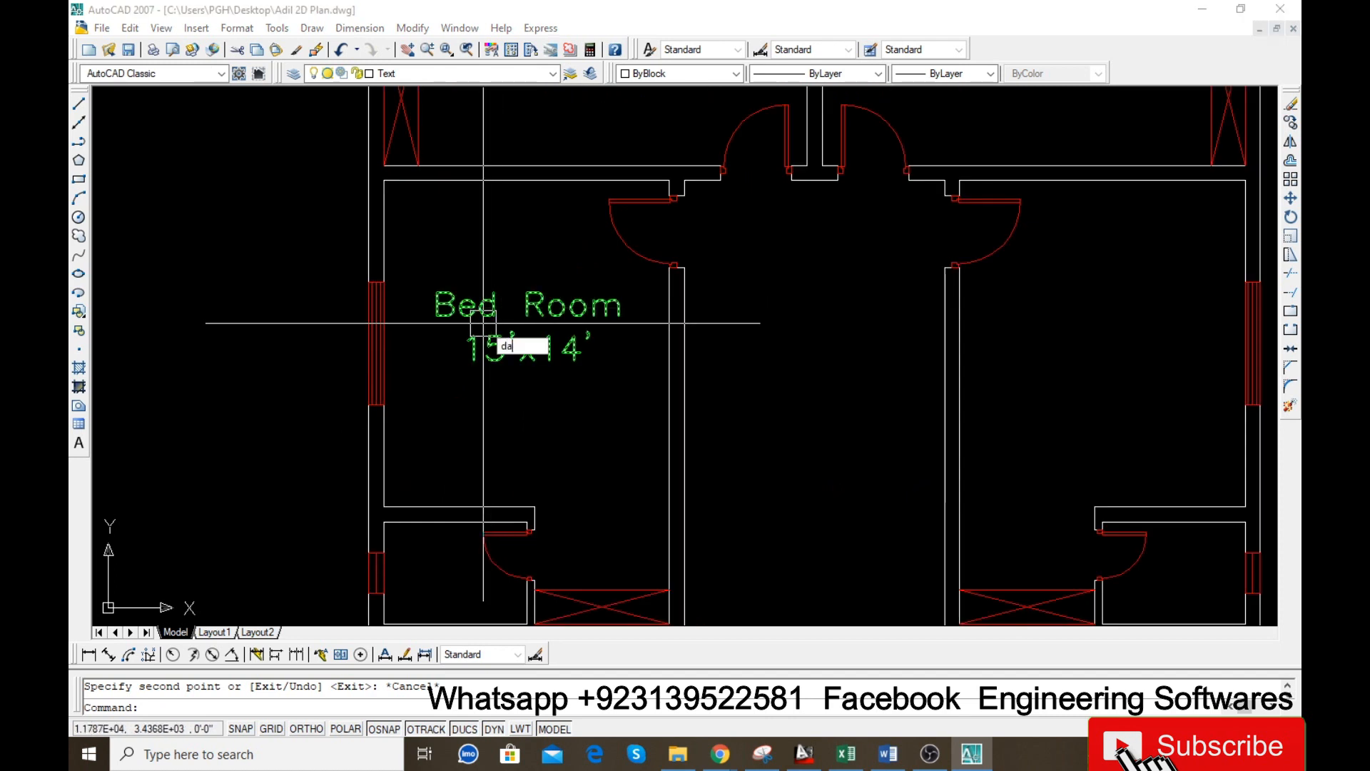
type("l")
key("Return")
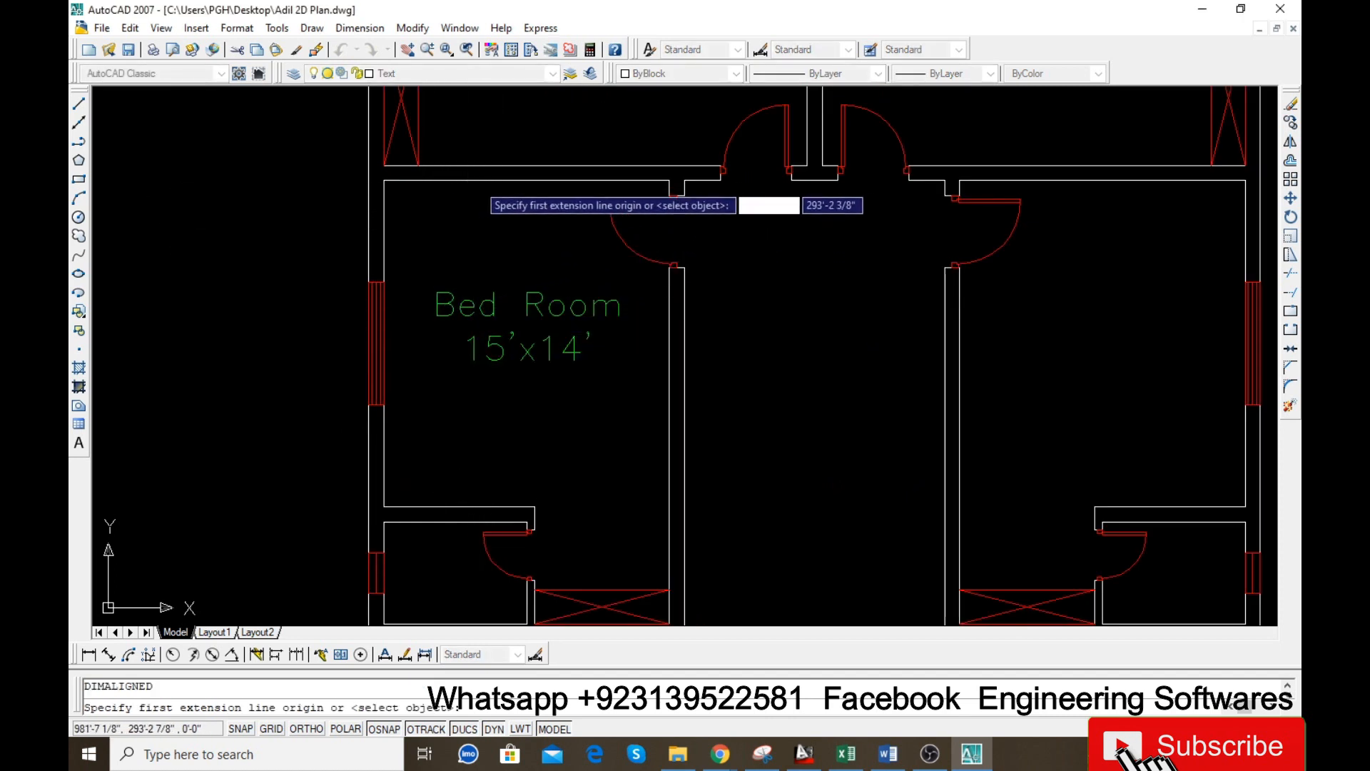
left_click(527, 180)
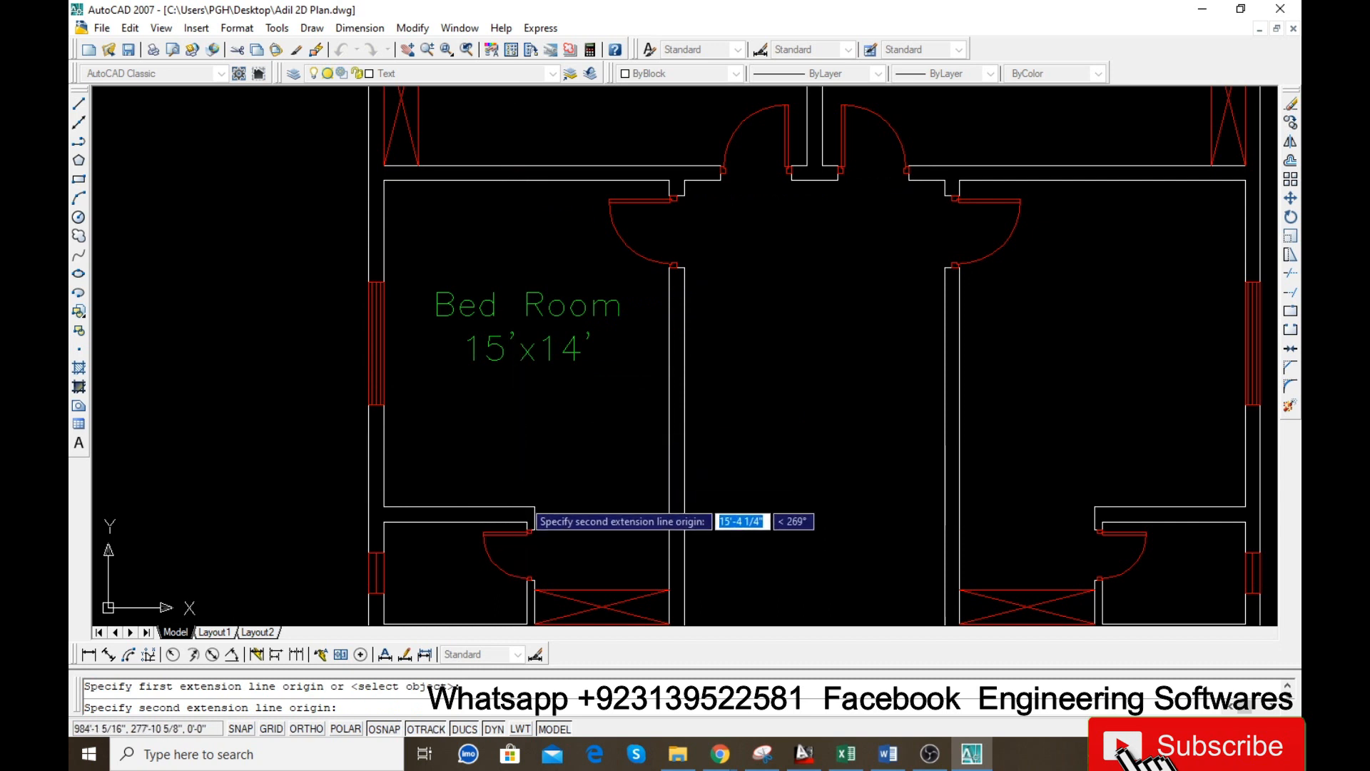
left_click(528, 507)
left_click(632, 471)
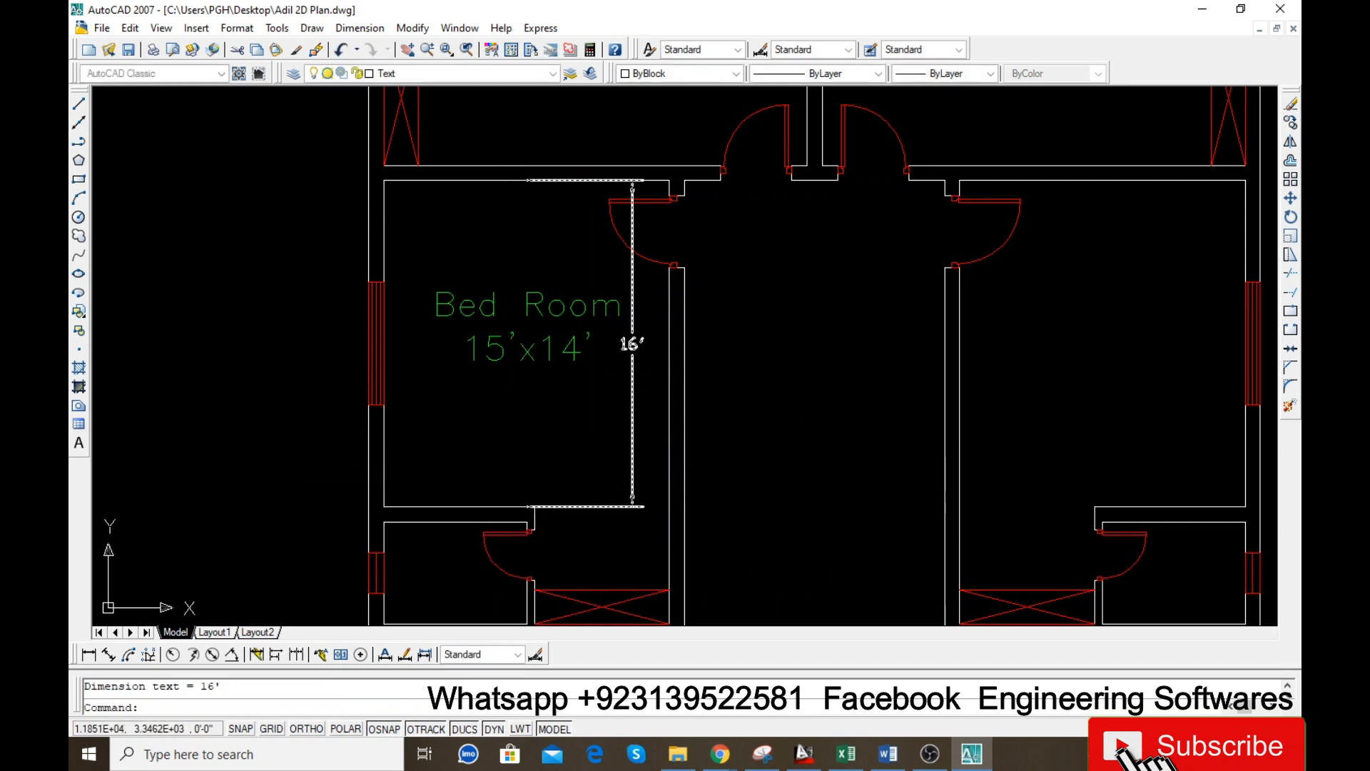
- Measure the lower-left bedroom's width with an aligned dimension on its inner top wall, placed just below that wall
key("Return")
key("Return")
left_click(492, 180)
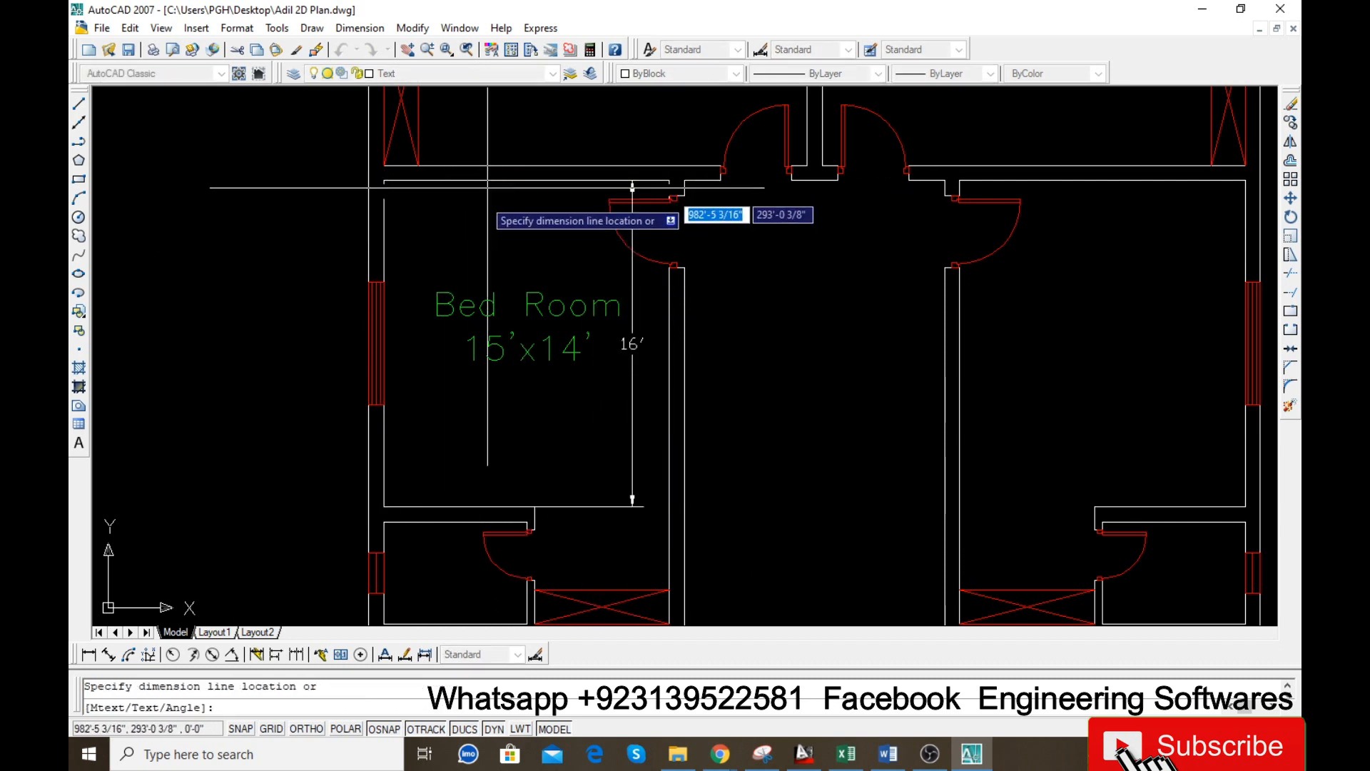
left_click(500, 209)
- Change the size text in the lower-left bedroom's label to 14'x16'
double_click(498, 369)
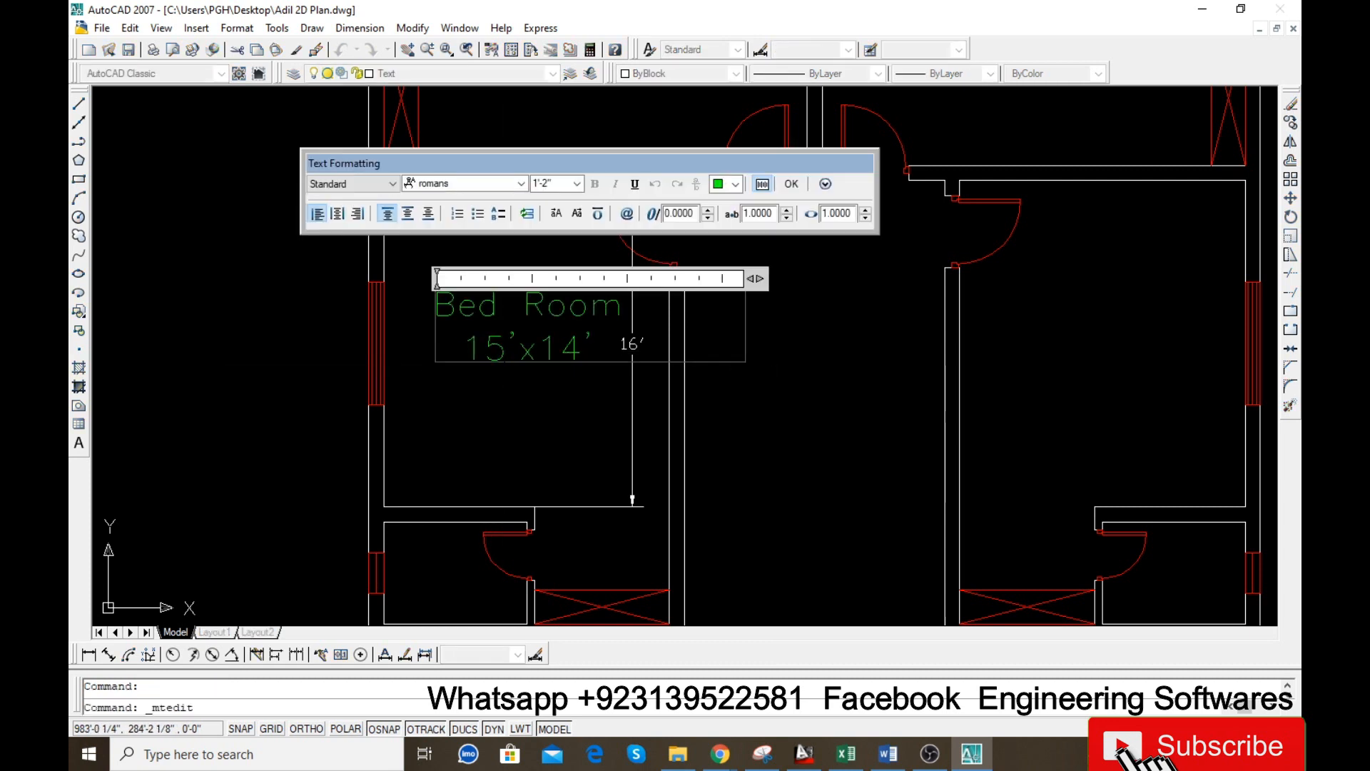
key("BackSpace")
type("4")
key("Right")
key("Right")
key("Right")
key("Right")
key("BackSpace")
type("6")
left_click(929, 369)
- Delete the length and width dimensions from the lower-left bedroom
left_click(633, 422)
left_click(492, 210)
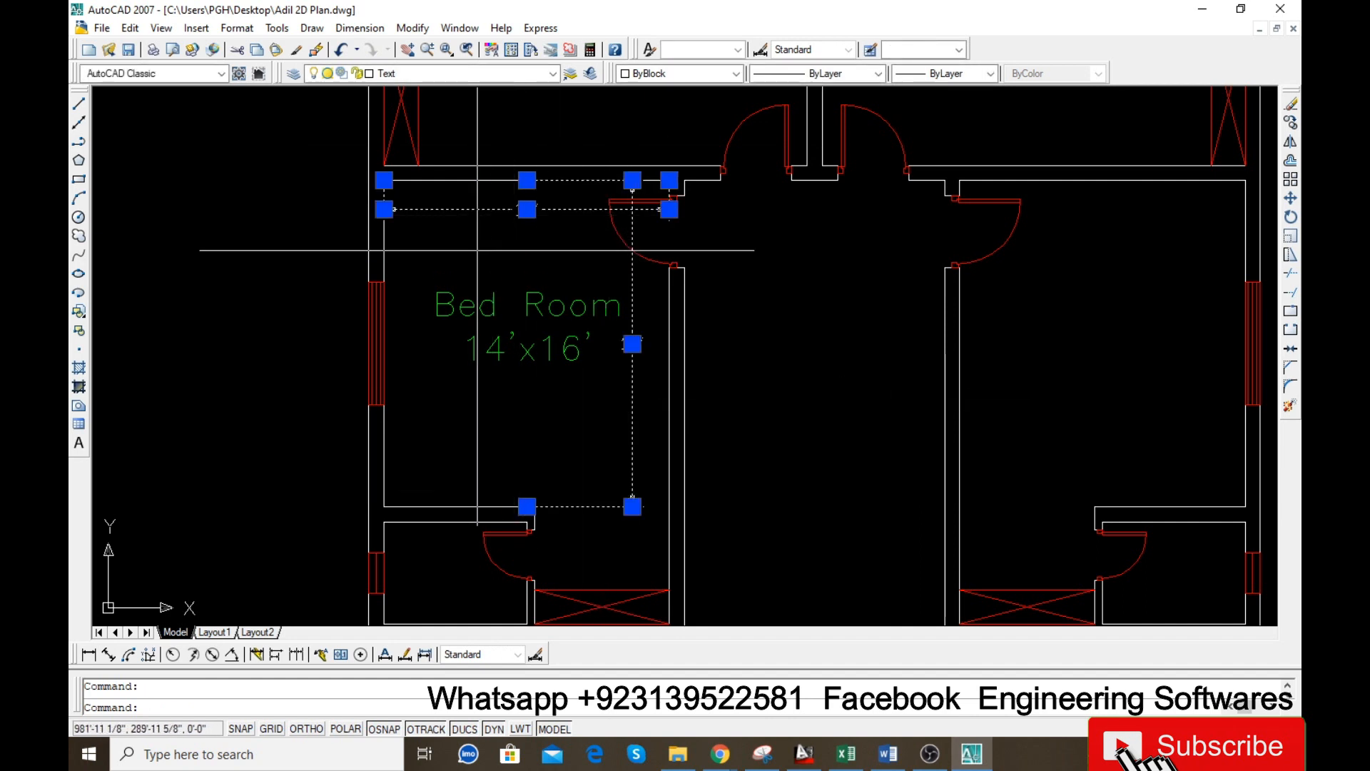
key("Delete")
- Copy the 14'x16' Bed Room label straight across into the opposite bedroom on the plan's right side, with ortho on
left_click(550, 344)
type("co")
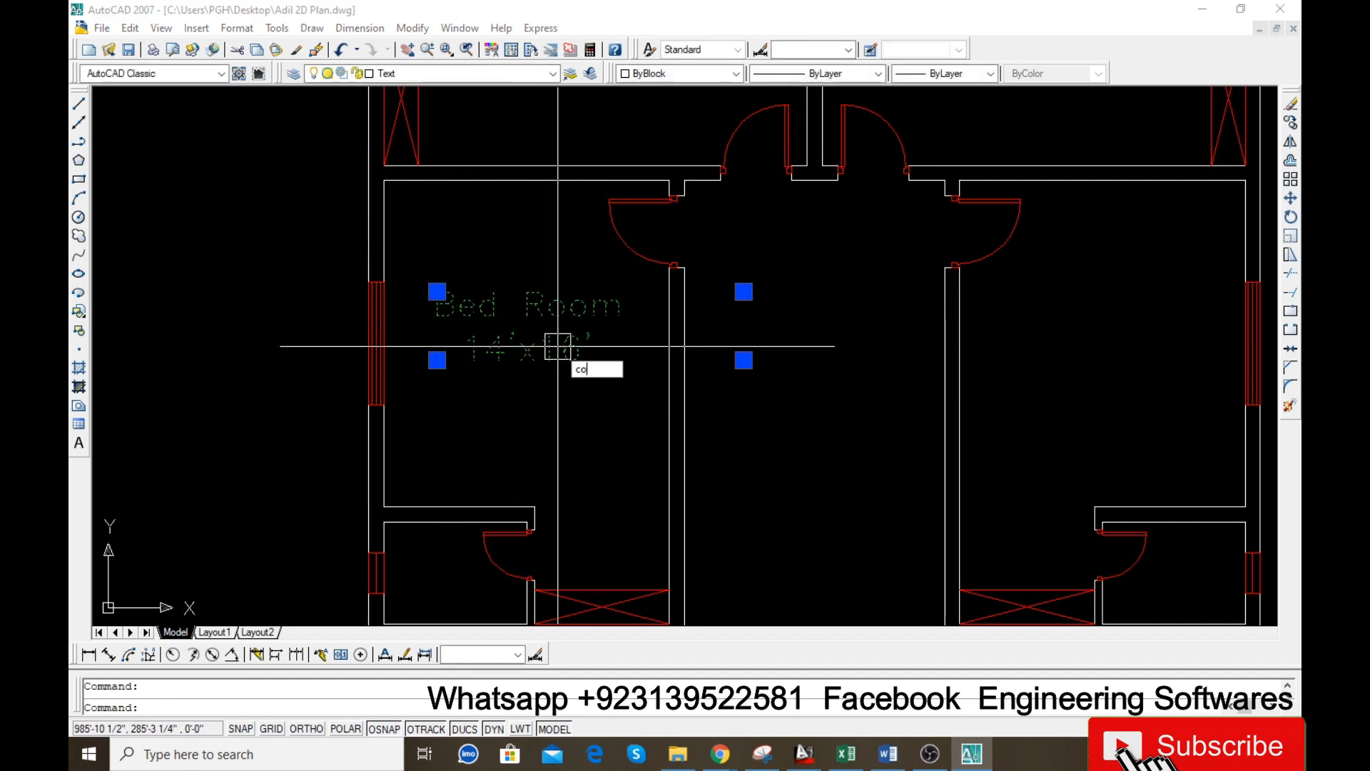
key("Return")
left_click(382, 307)
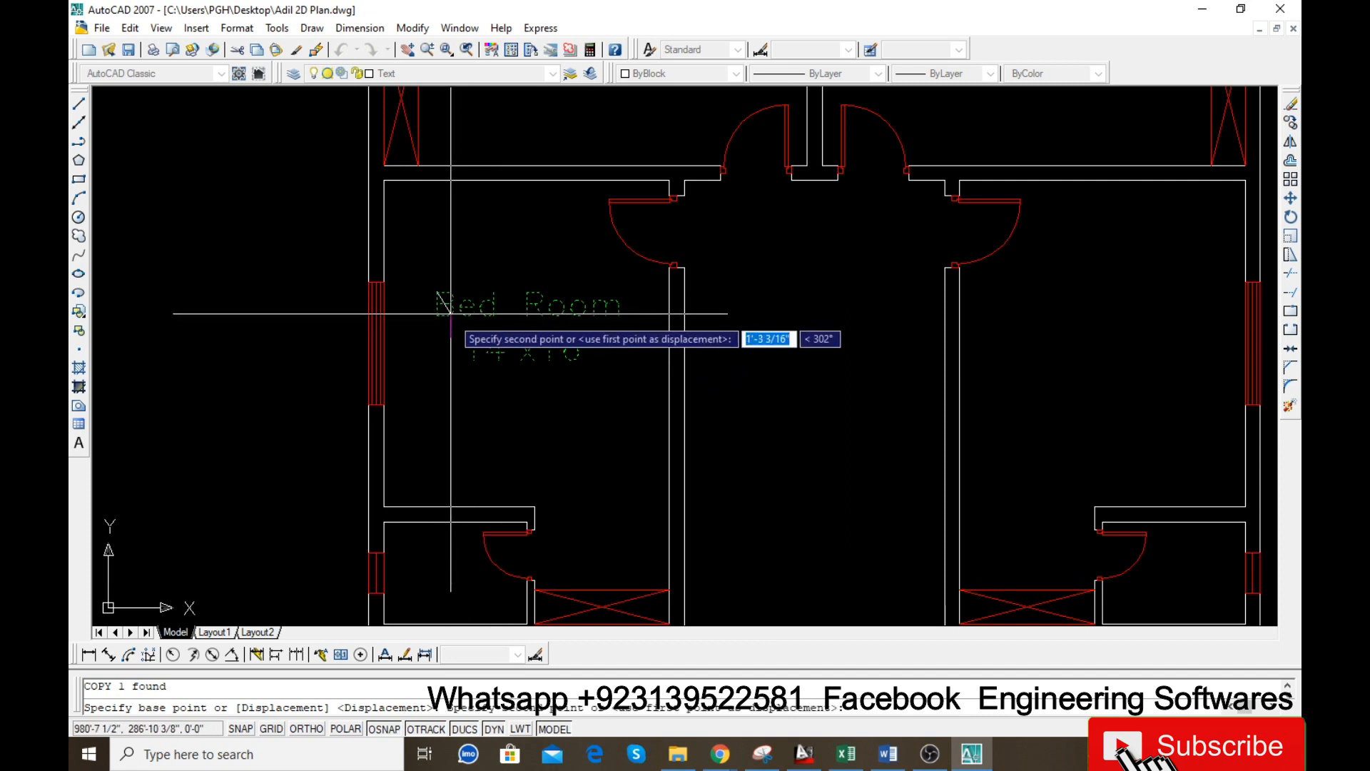
scroll(508, 313, "down", 2)
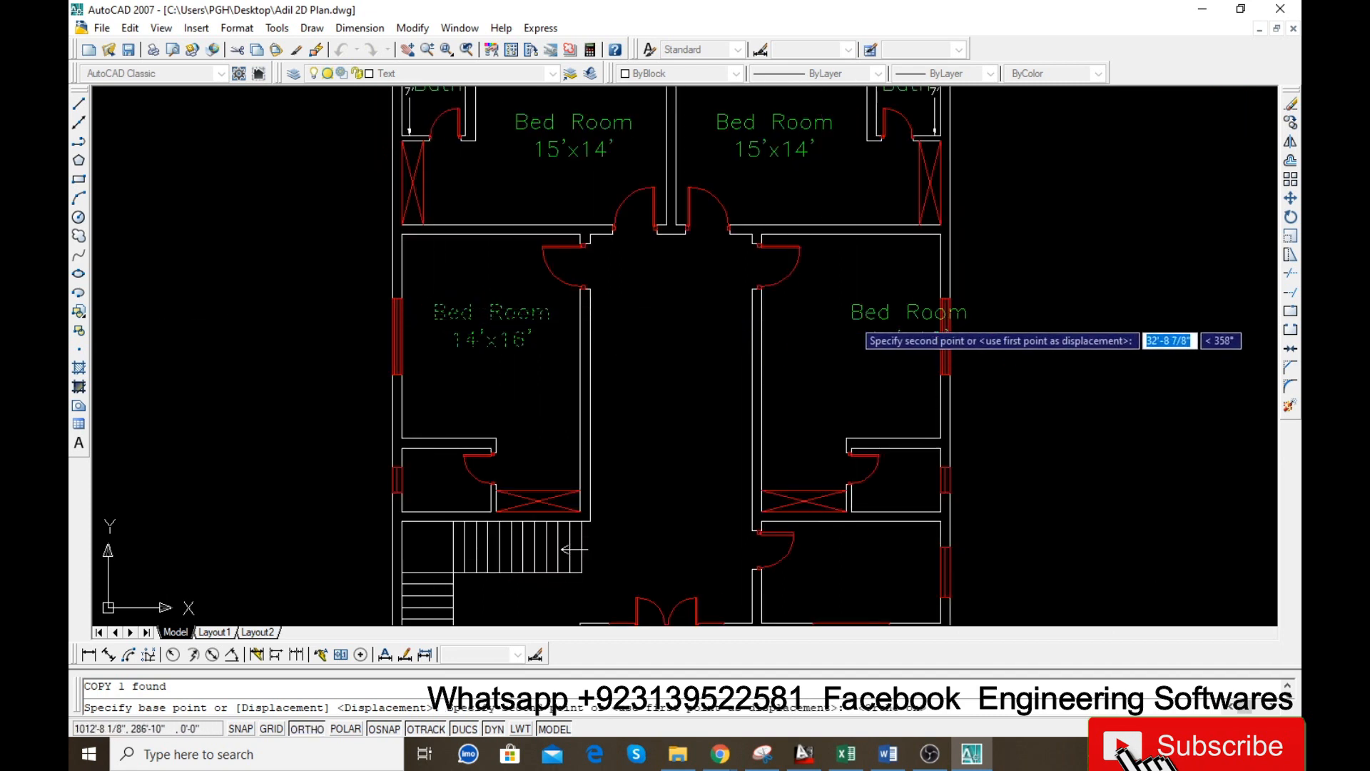
scroll(849, 325, "up", 3)
key("F8")
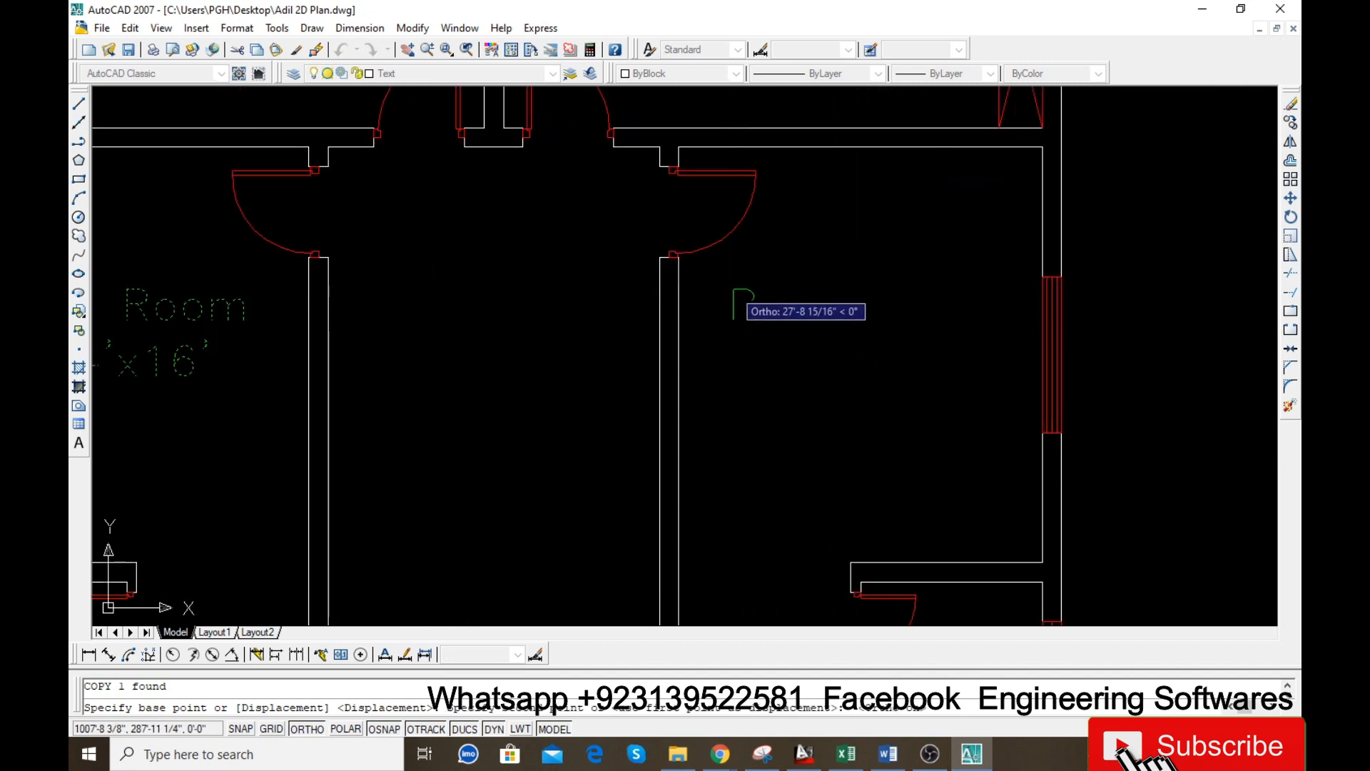
left_click(750, 291)
key("Return")
- Copy the upper-left bath's Bath label straight down into the small bath above the staircase on the plan's left side
scroll(698, 150, "down", 2)
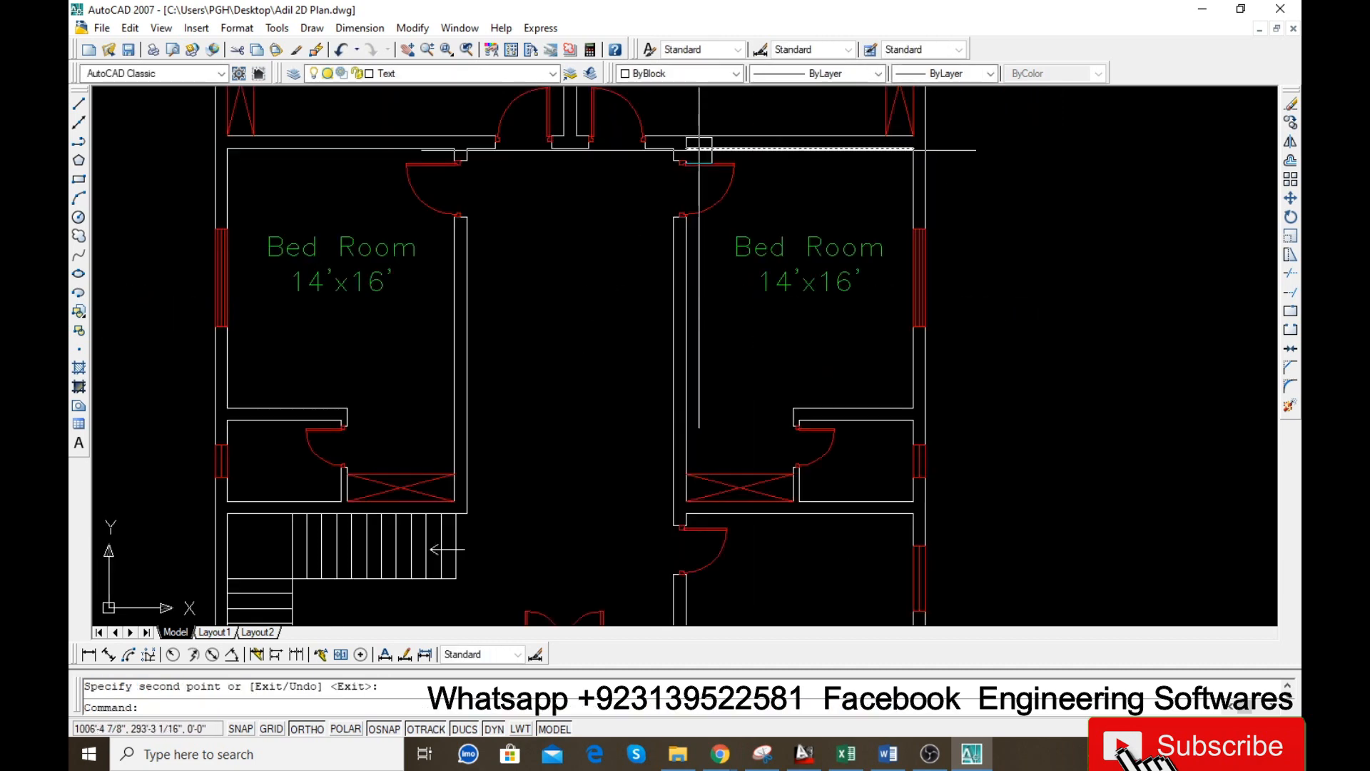
scroll(667, 315, "down", 5)
scroll(548, 250, "up", 10)
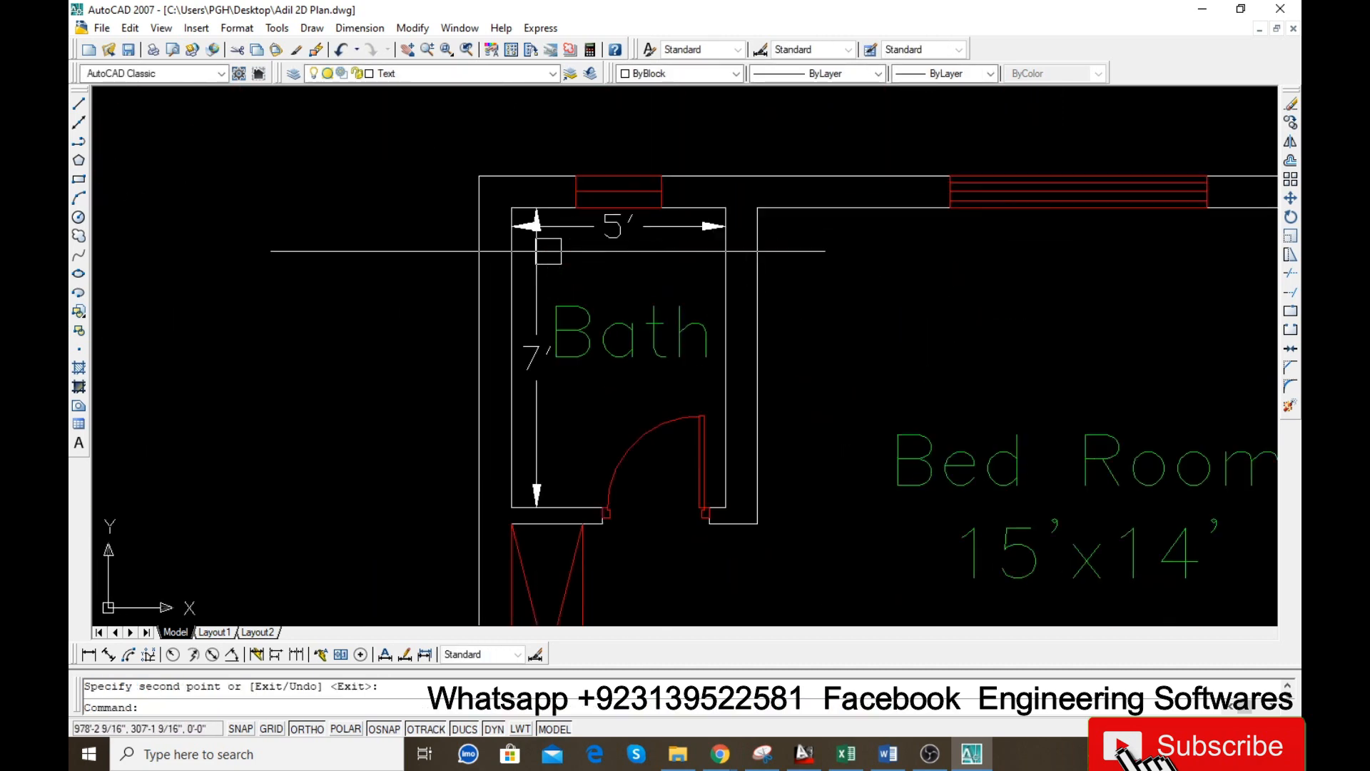
left_click(615, 337)
scroll(585, 345, "down", 2)
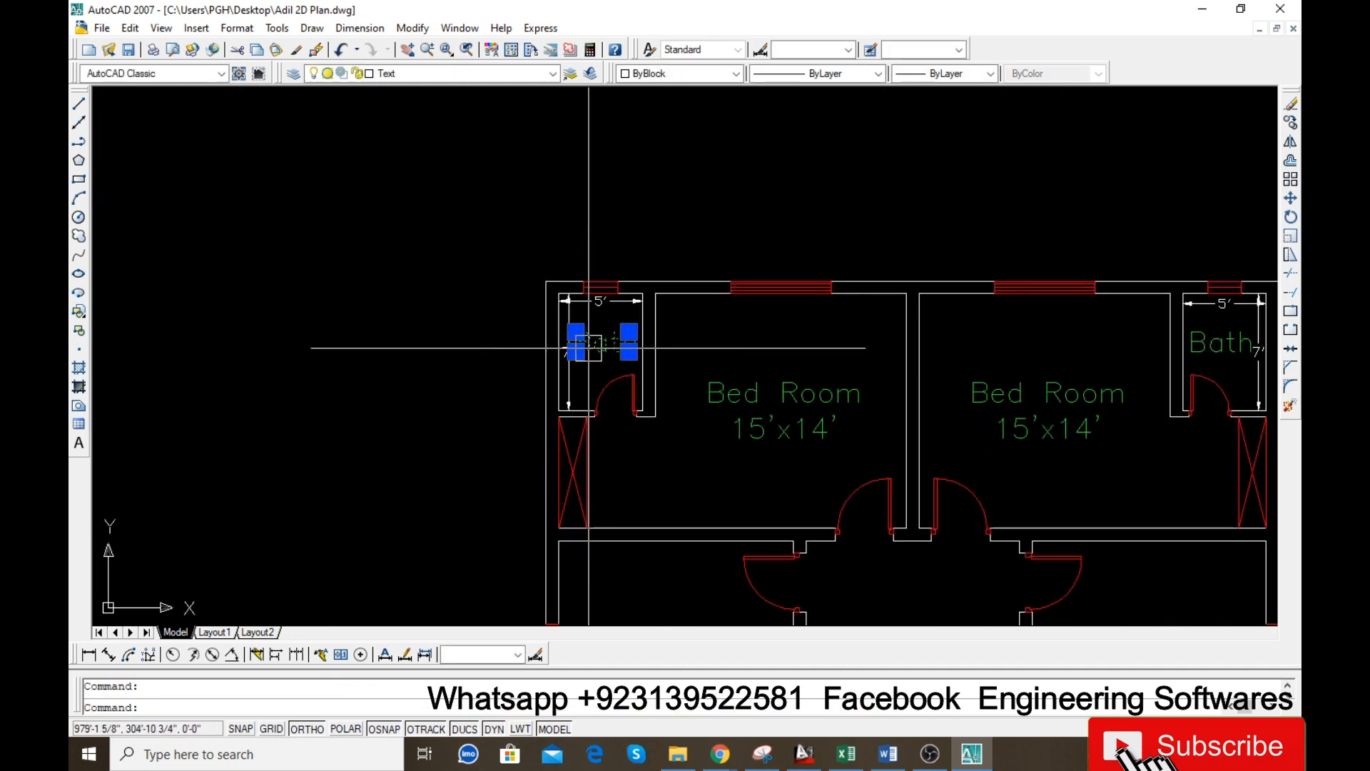
scroll(554, 340, "down", 1)
type("co")
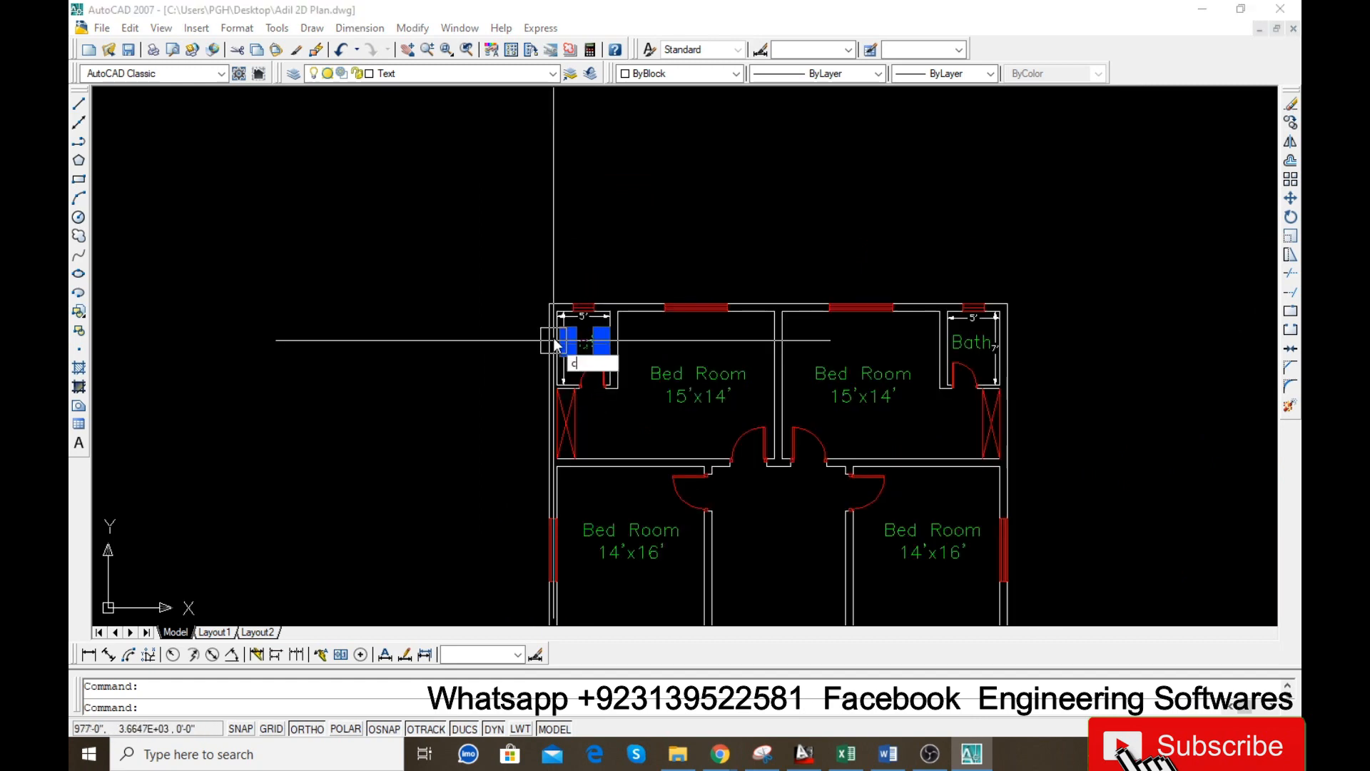
key("Return")
scroll(553, 343, "up", 4)
left_click(569, 343)
scroll(569, 344, "down", 3)
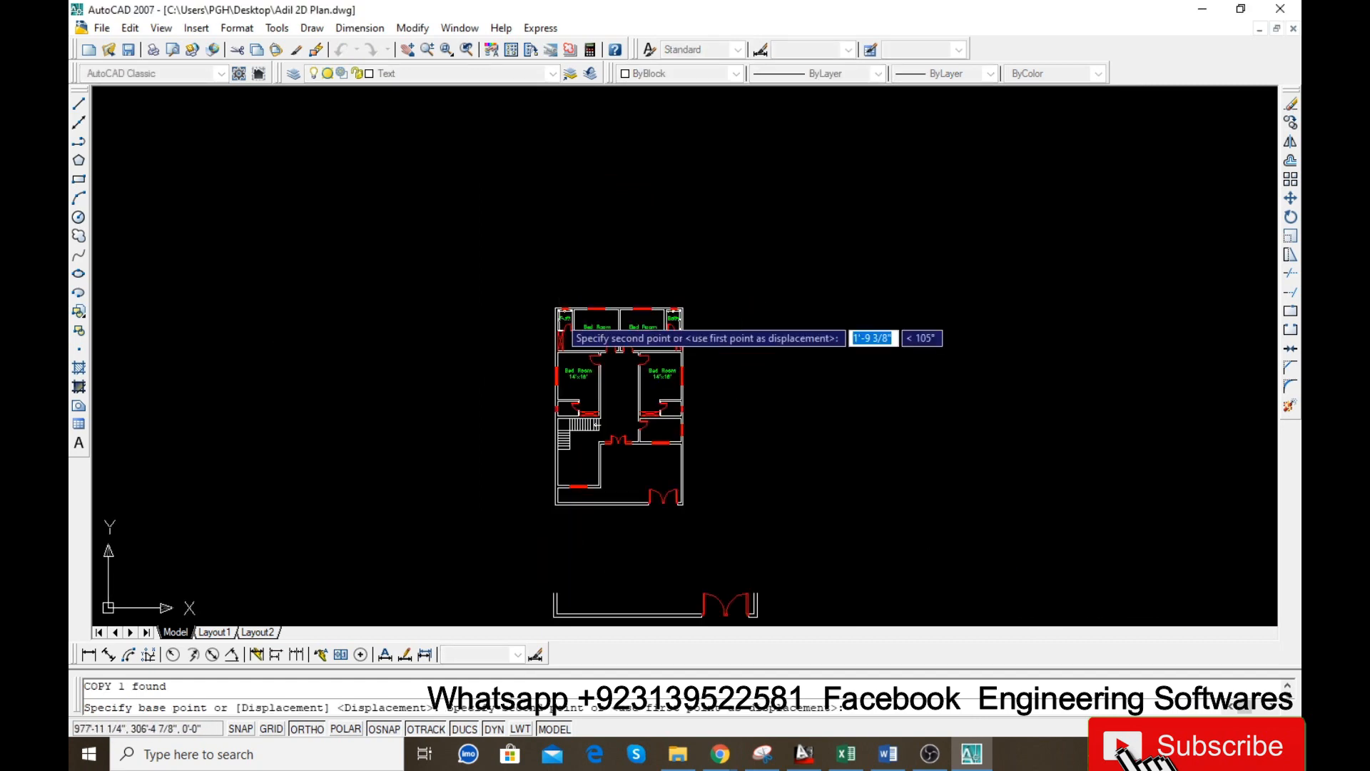
scroll(563, 378, "up", 5)
scroll(526, 388, "up", 3)
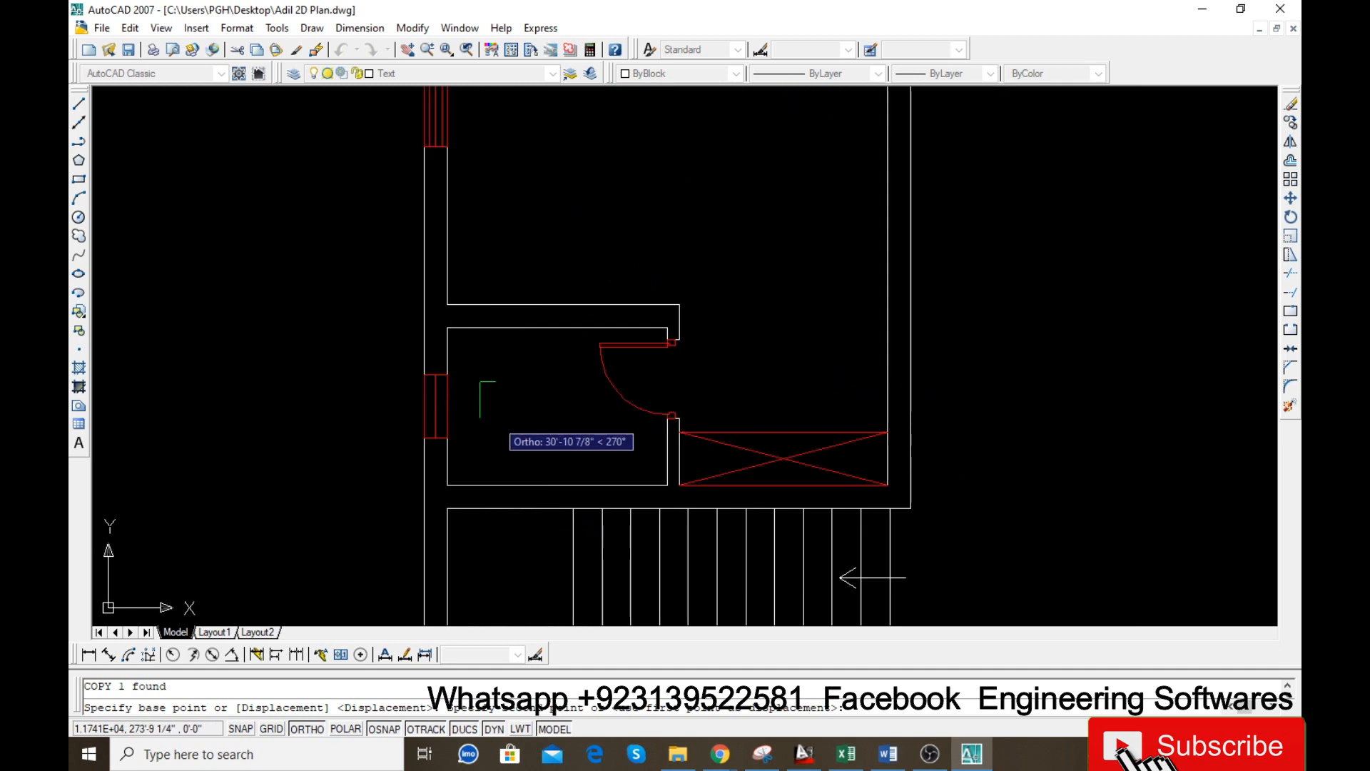
left_click(493, 430)
key("Return")
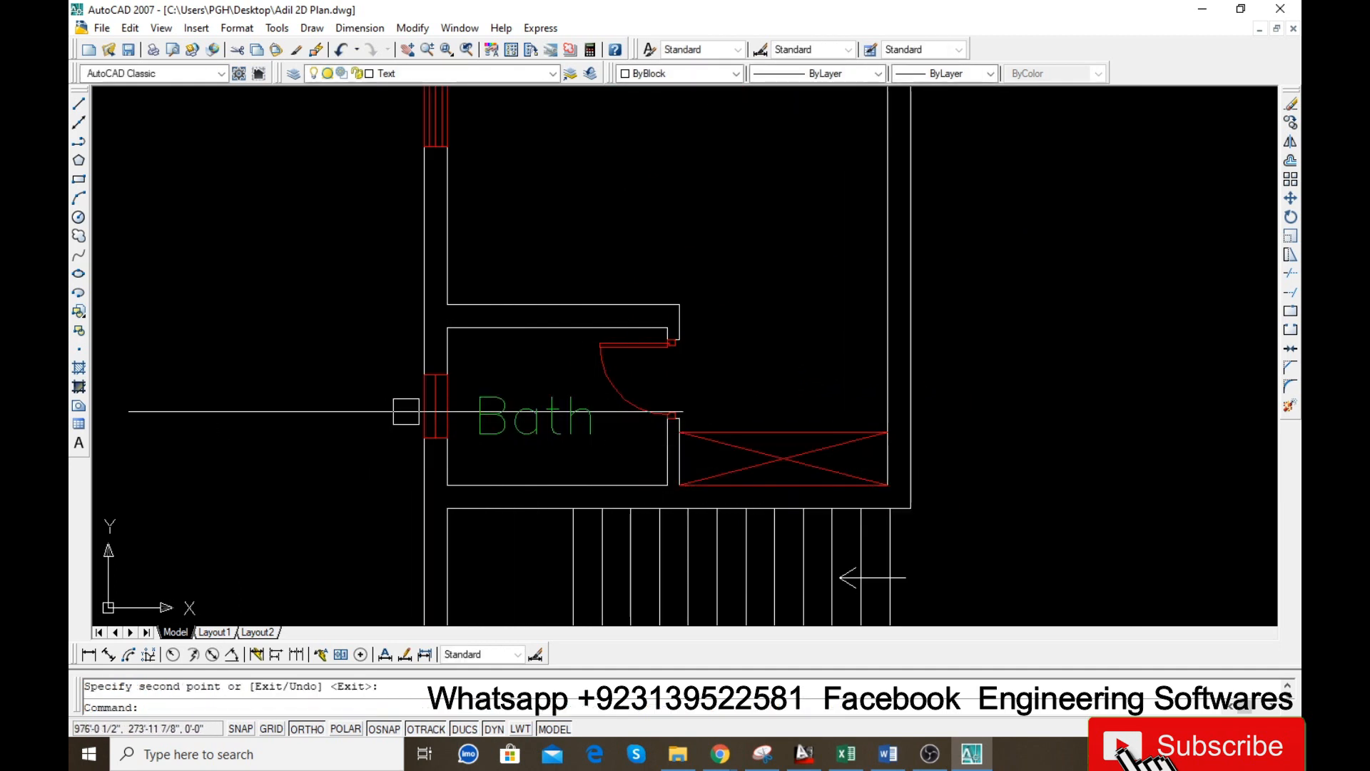
- Add an aligned dimension for the width along the lower wall of the small bath above the staircase
left_click(483, 417)
type("da")
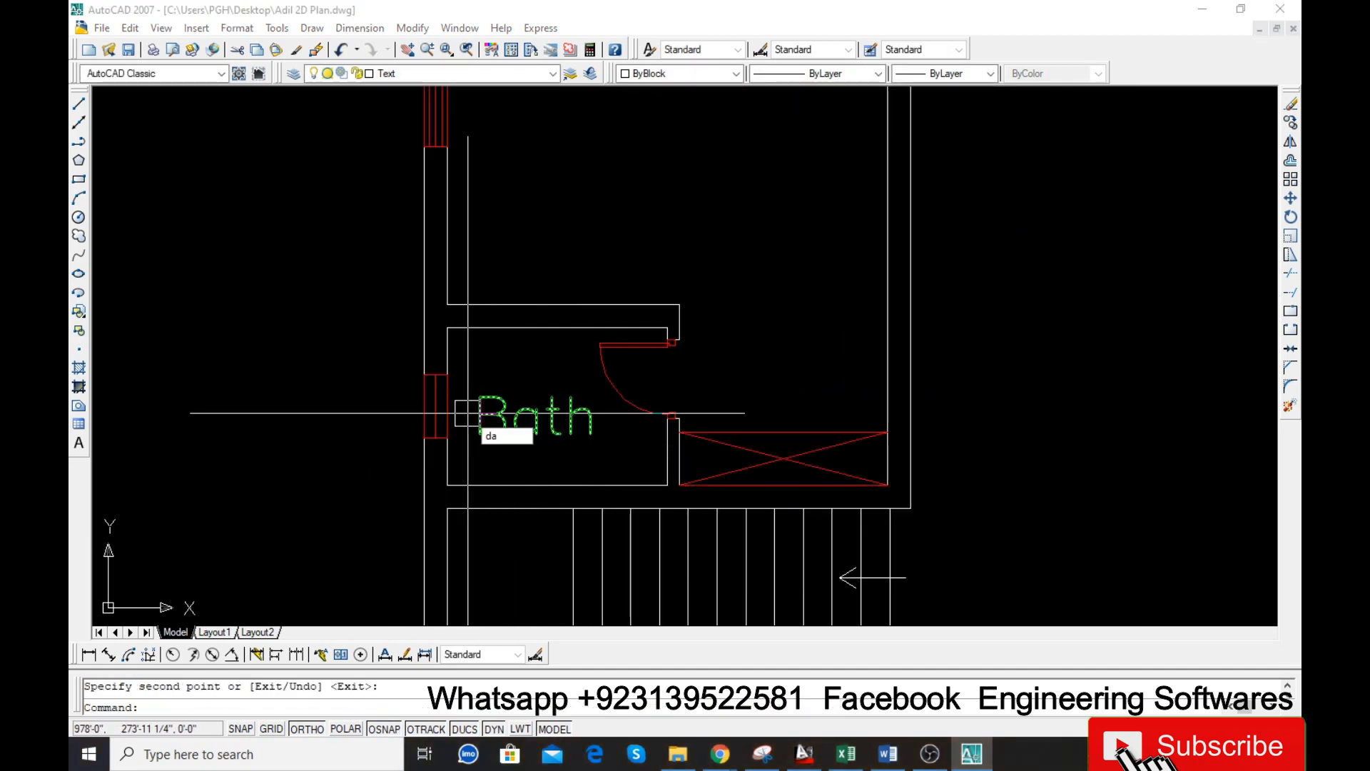
type("l")
key("Return")
key("Return")
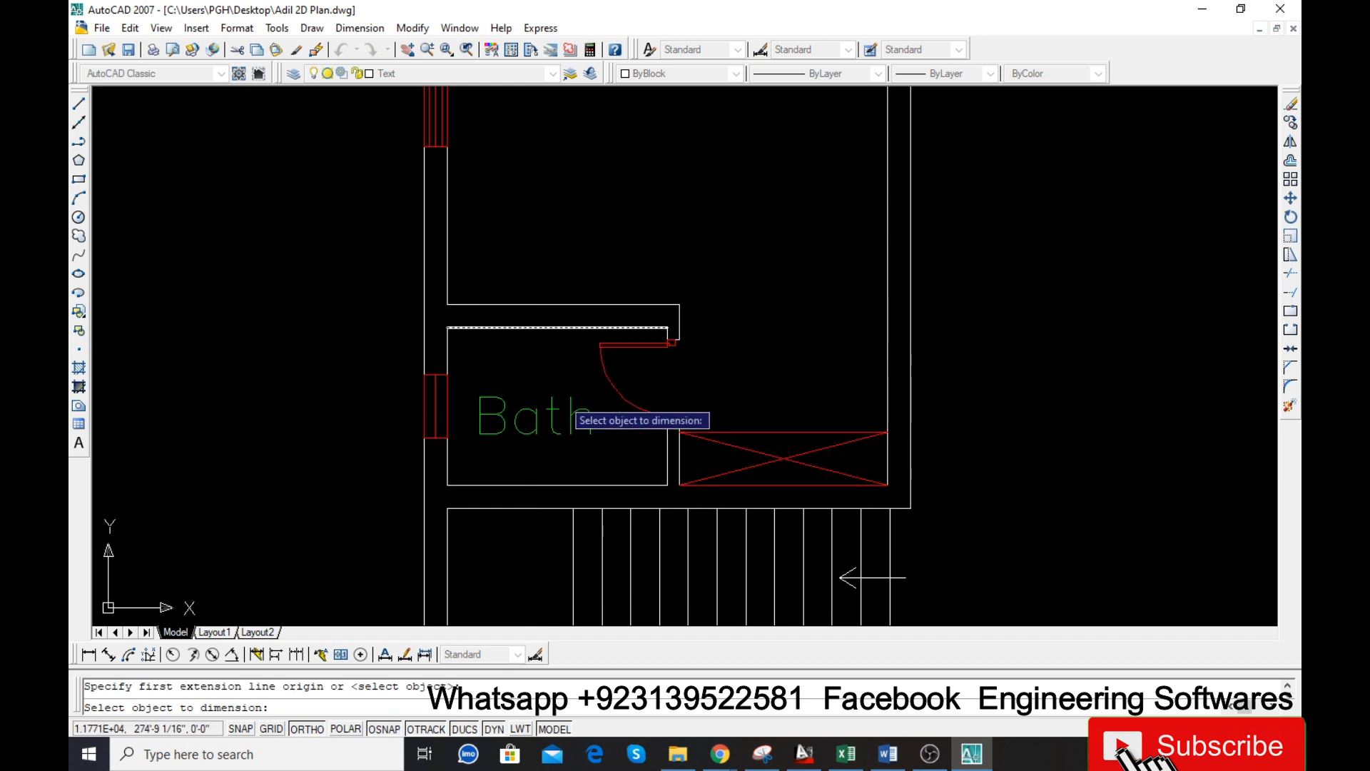
left_click(554, 485)
scroll(553, 484, "up", 3)
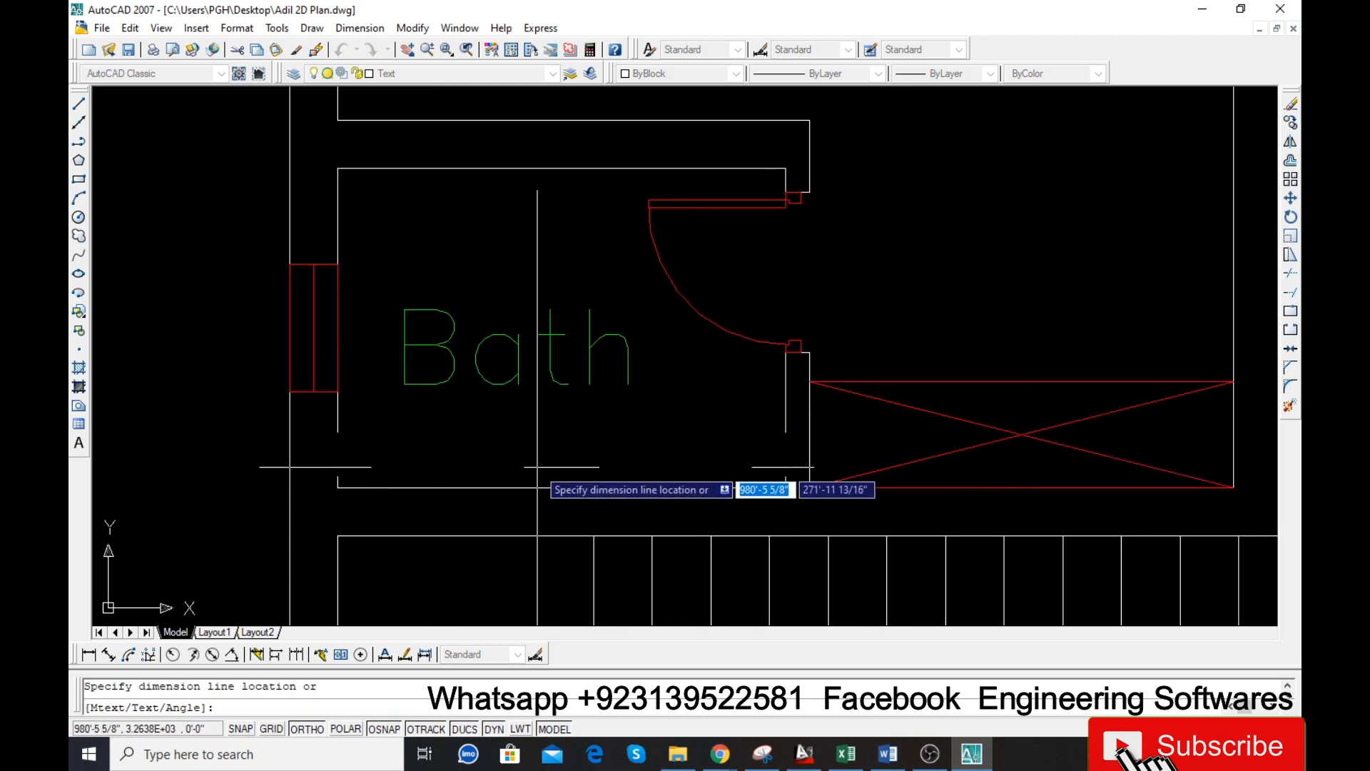
left_click(537, 465)
- Dimension the same bath's depth between its two inner corners on the window side, placing the dimension inside the room
key("Return")
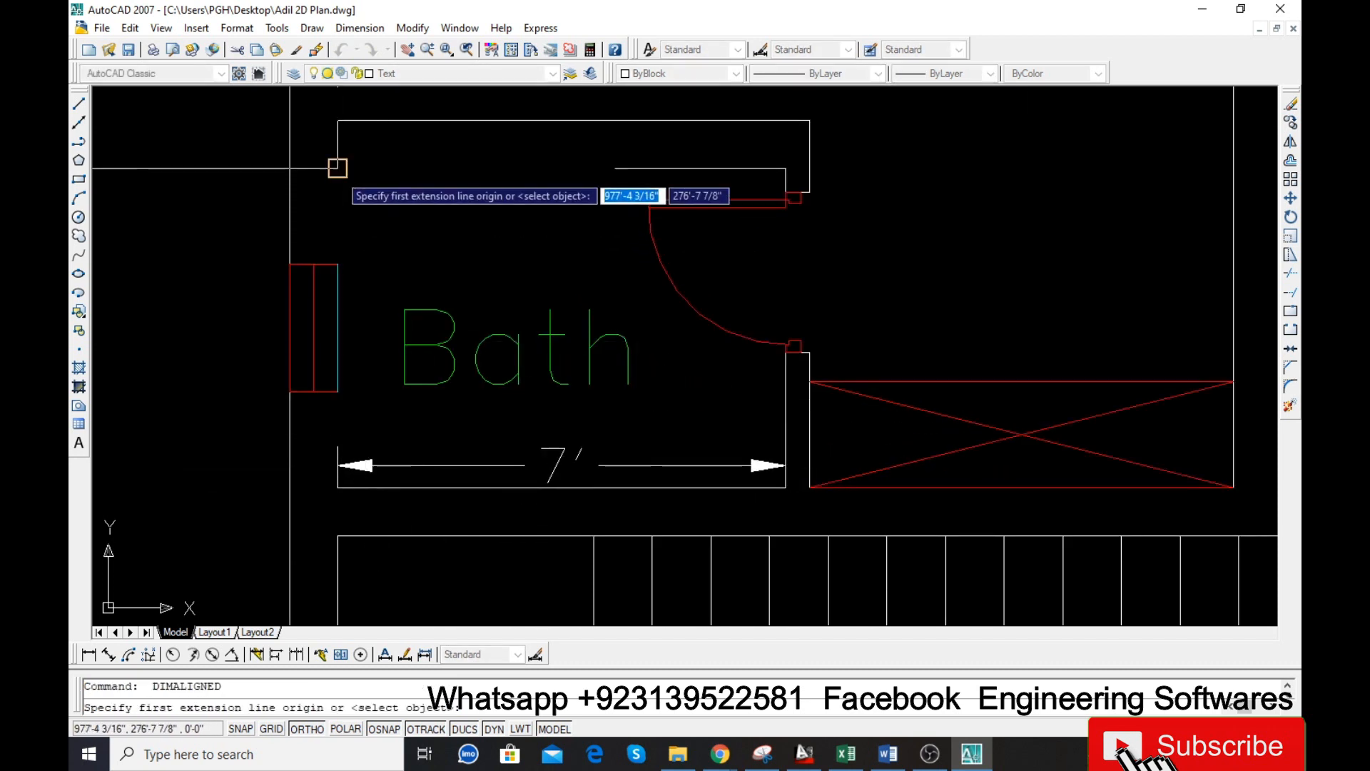
left_click(336, 168)
left_click(337, 488)
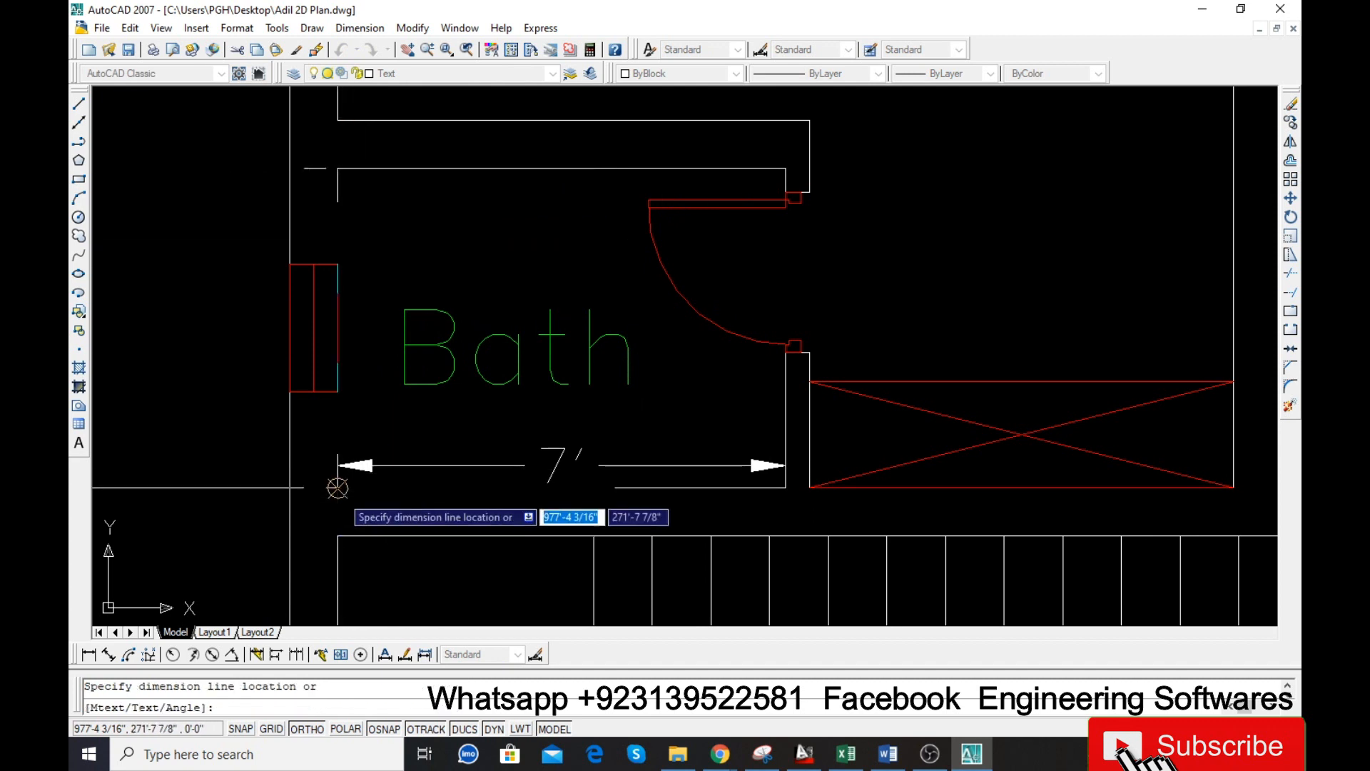
left_click(367, 438)
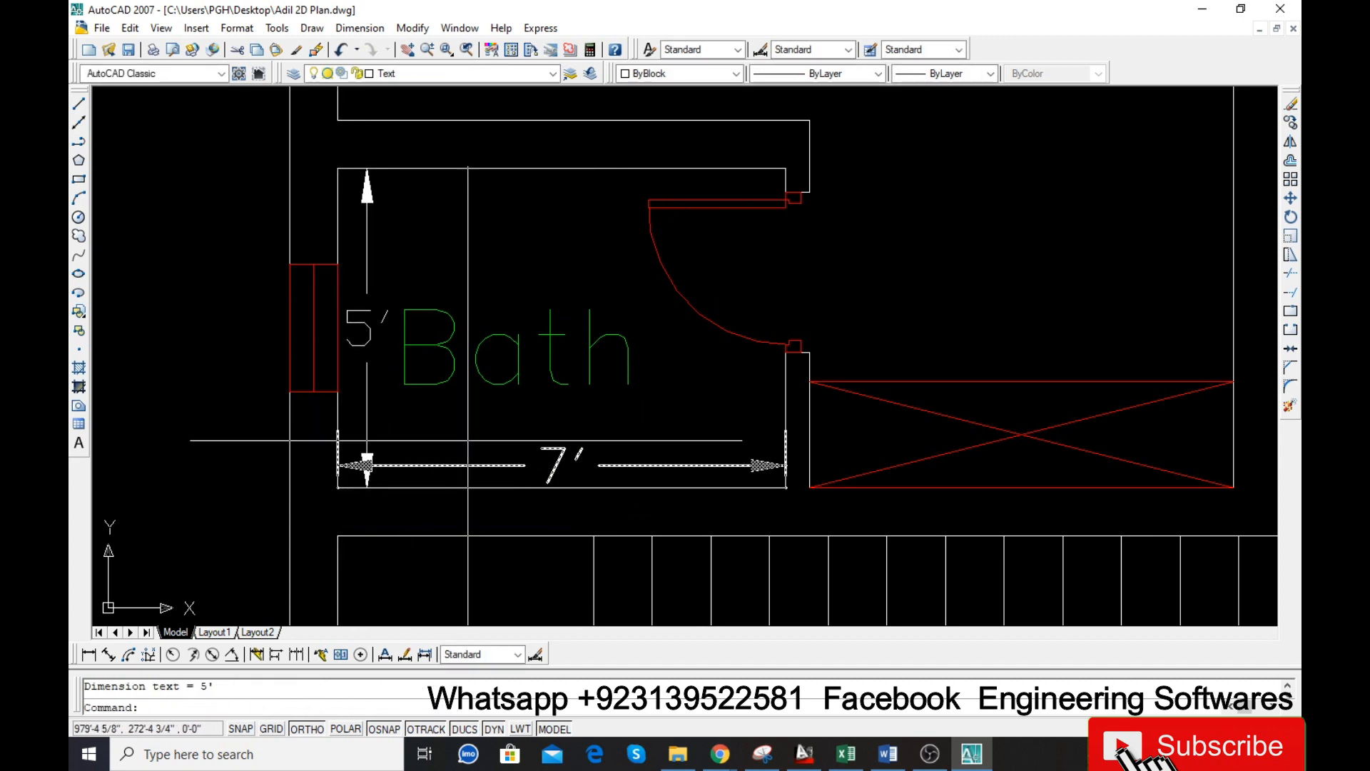
- Copy the Bath label from the bath above the staircase straight across into the opposite bath on the plan's right side
left_click(471, 394)
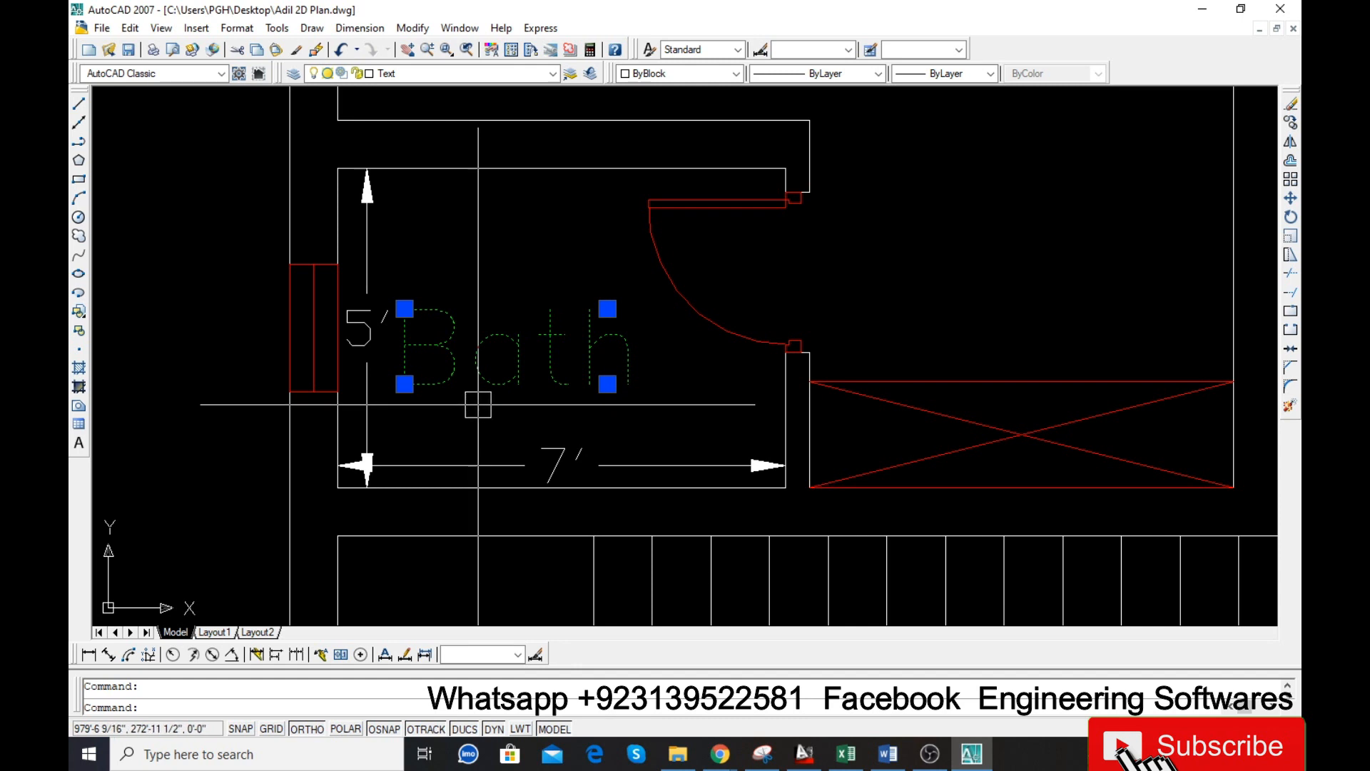
type("co")
key("Return")
left_click(338, 487)
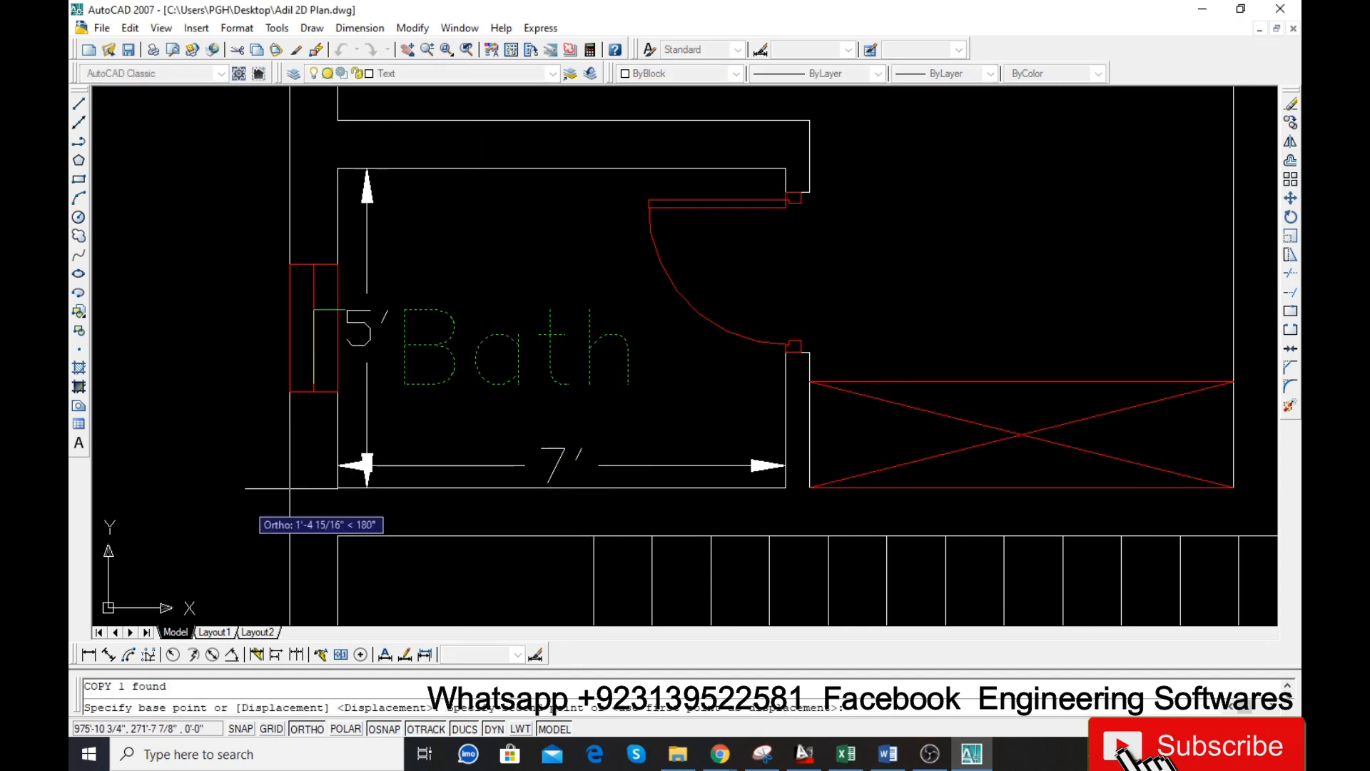
scroll(290, 488, "down", 4)
scroll(635, 513, "up", 5)
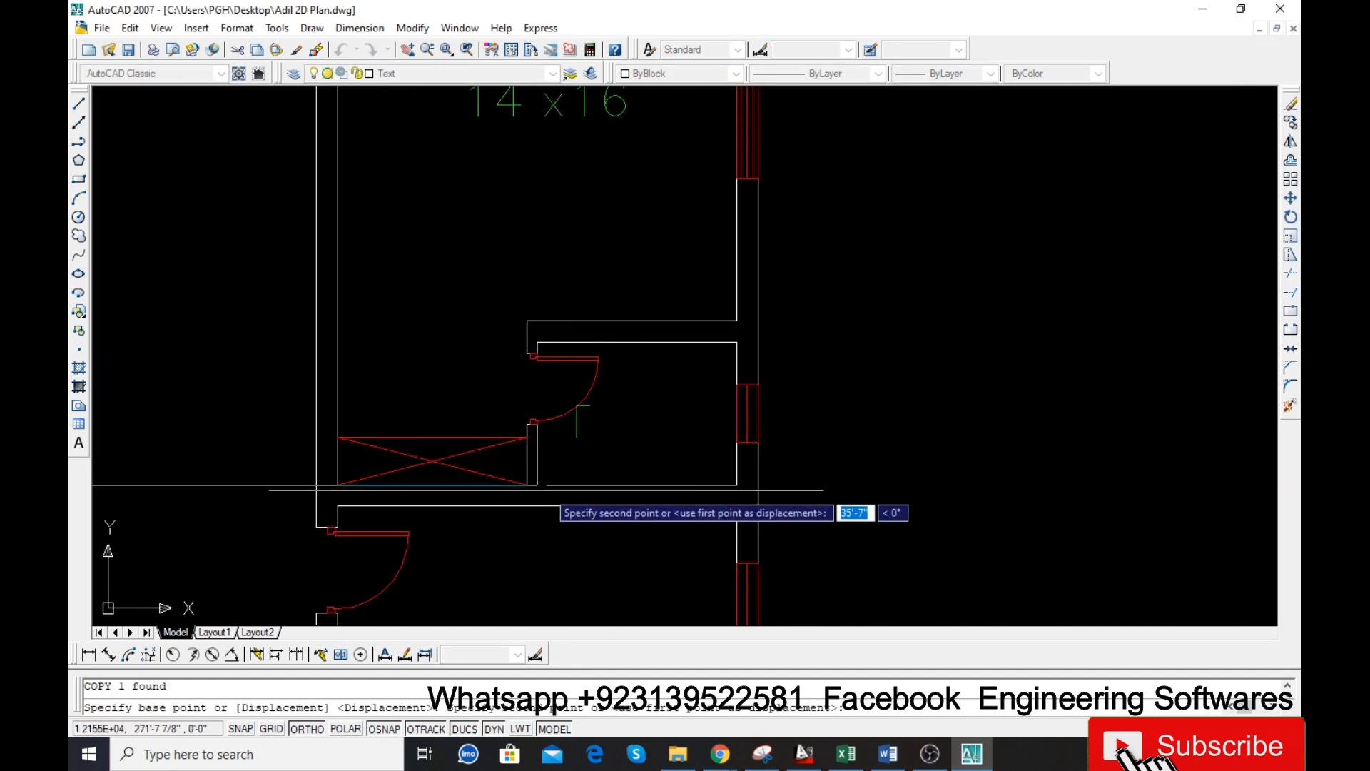
left_click(538, 485)
- Move the copied Bath label 9 inches to the right, clear of the door swing
left_click(622, 437)
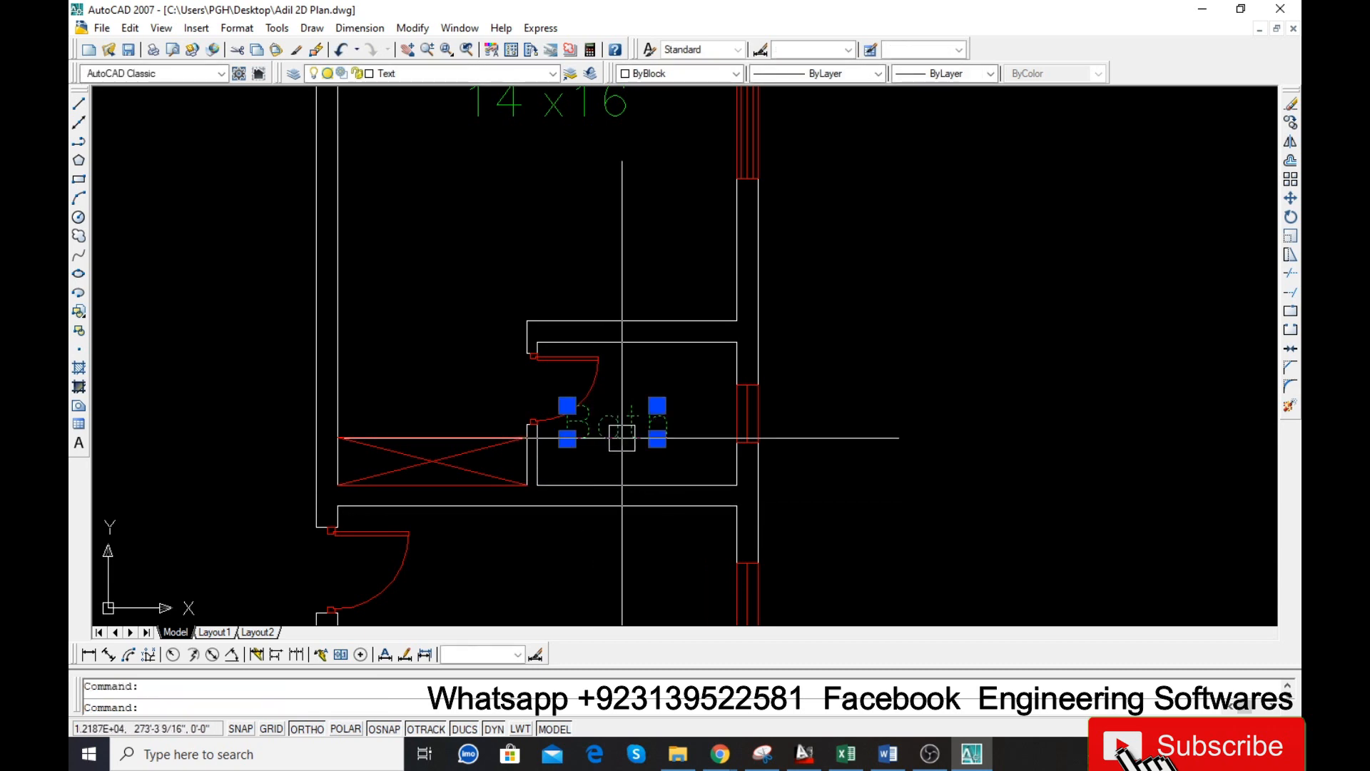
type("m")
key("Return")
left_click(592, 446)
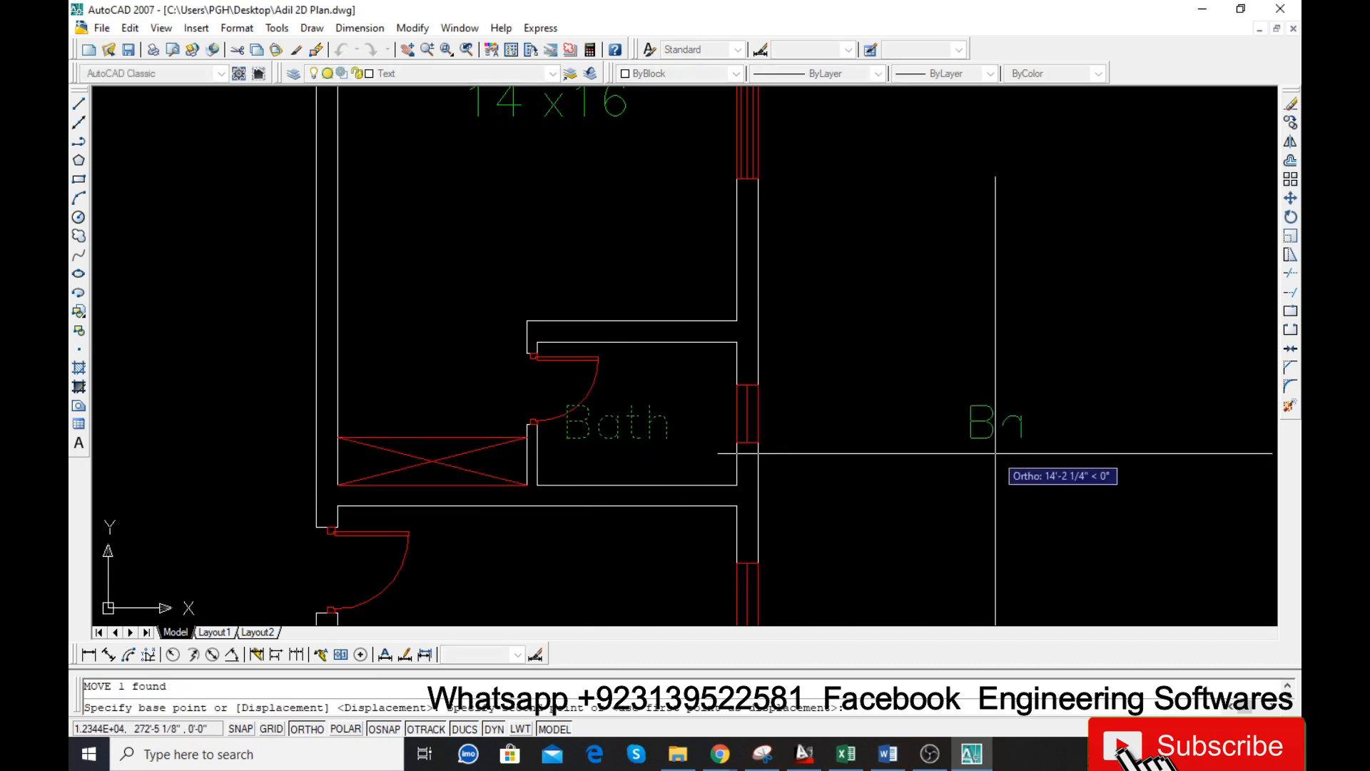
type("9")
key("Return")
- Add an aligned dimension for the width along the lower wall of the right-side bath
scroll(628, 478, "up", 2)
type("da")
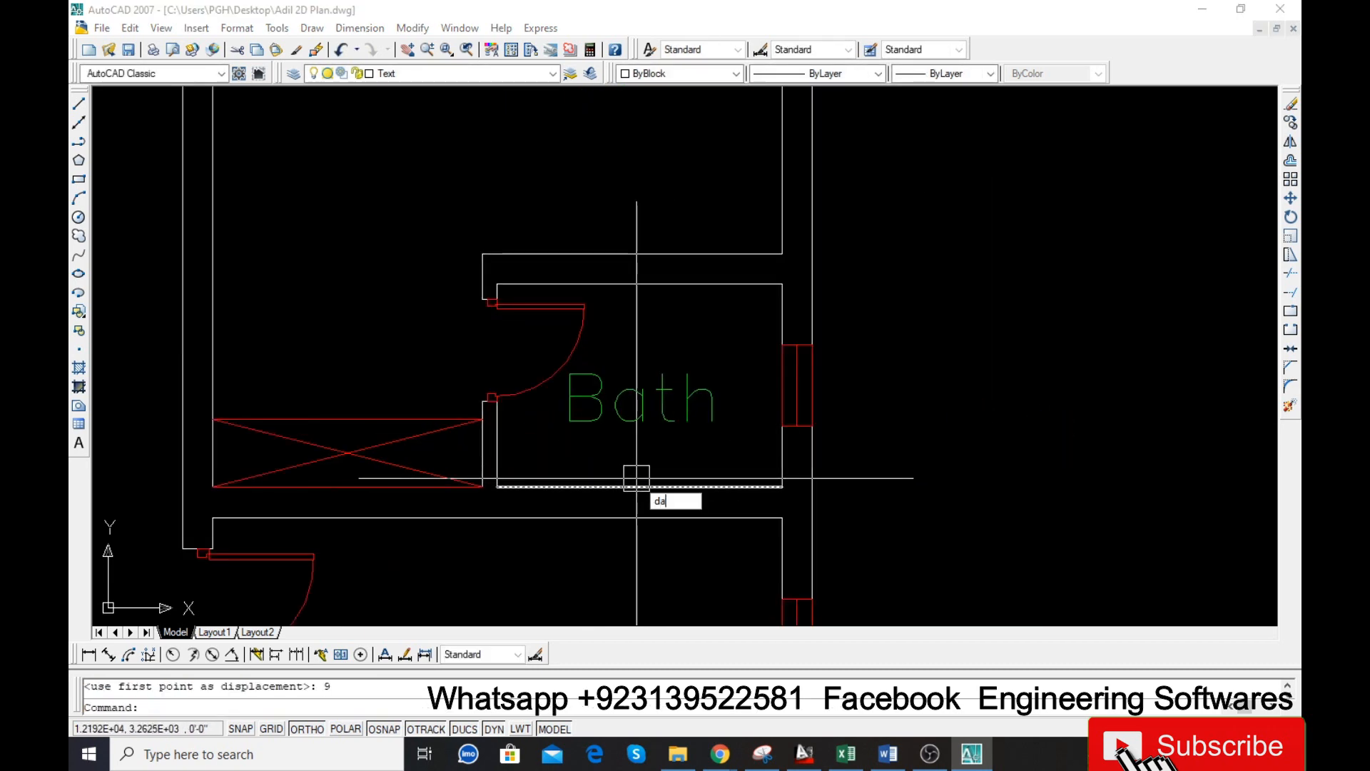
type("l")
key("Return")
key("Return")
left_click(635, 486)
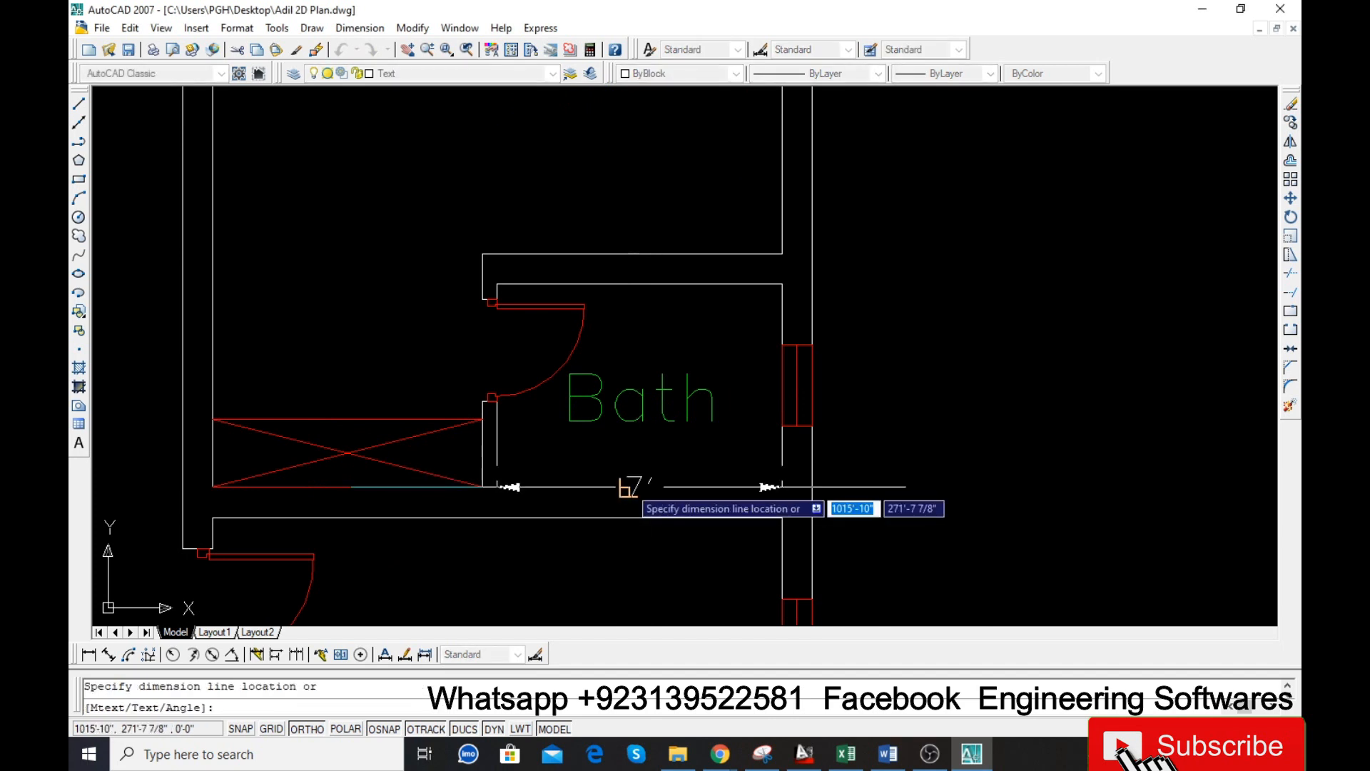
scroll(632, 485, "up", 2)
left_click(628, 469)
key("Return")
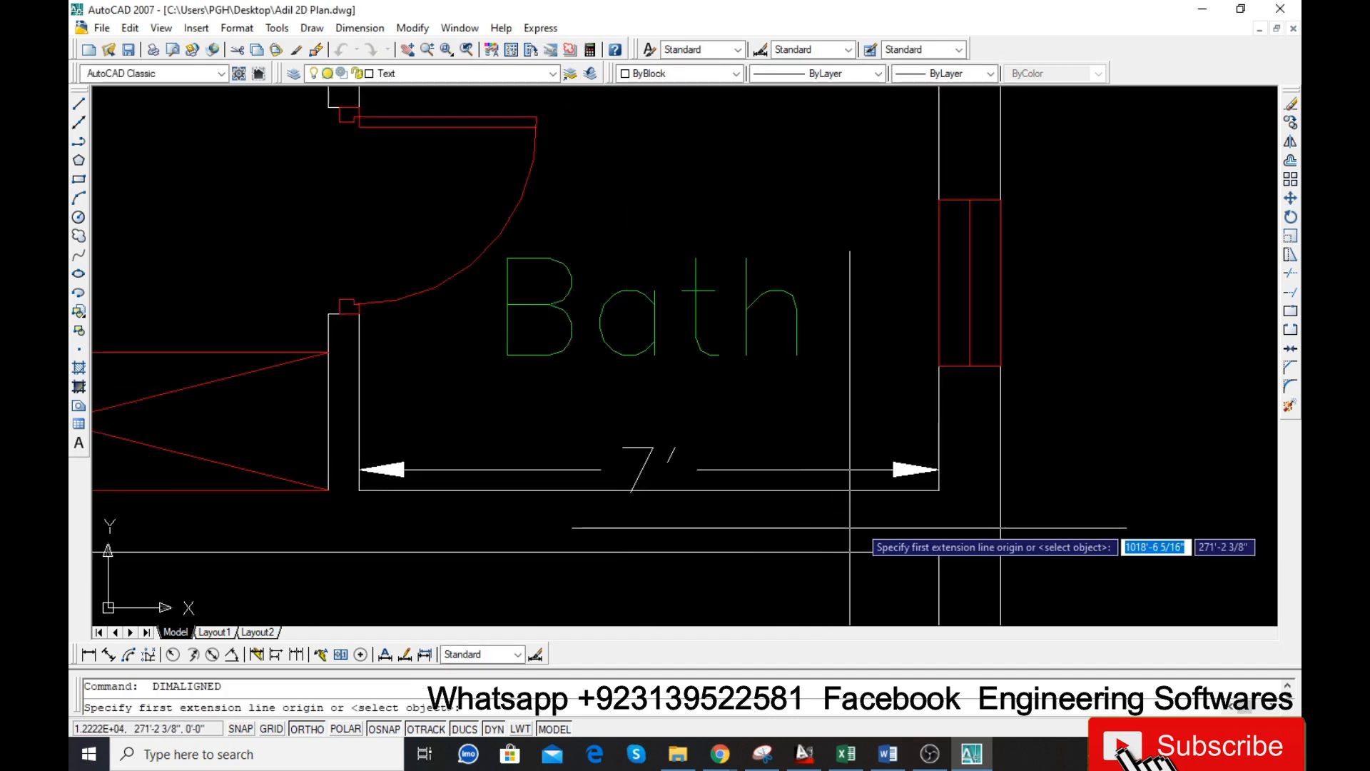
left_click(938, 490)
scroll(897, 538, "down", 3)
scroll(898, 371, "up", 3)
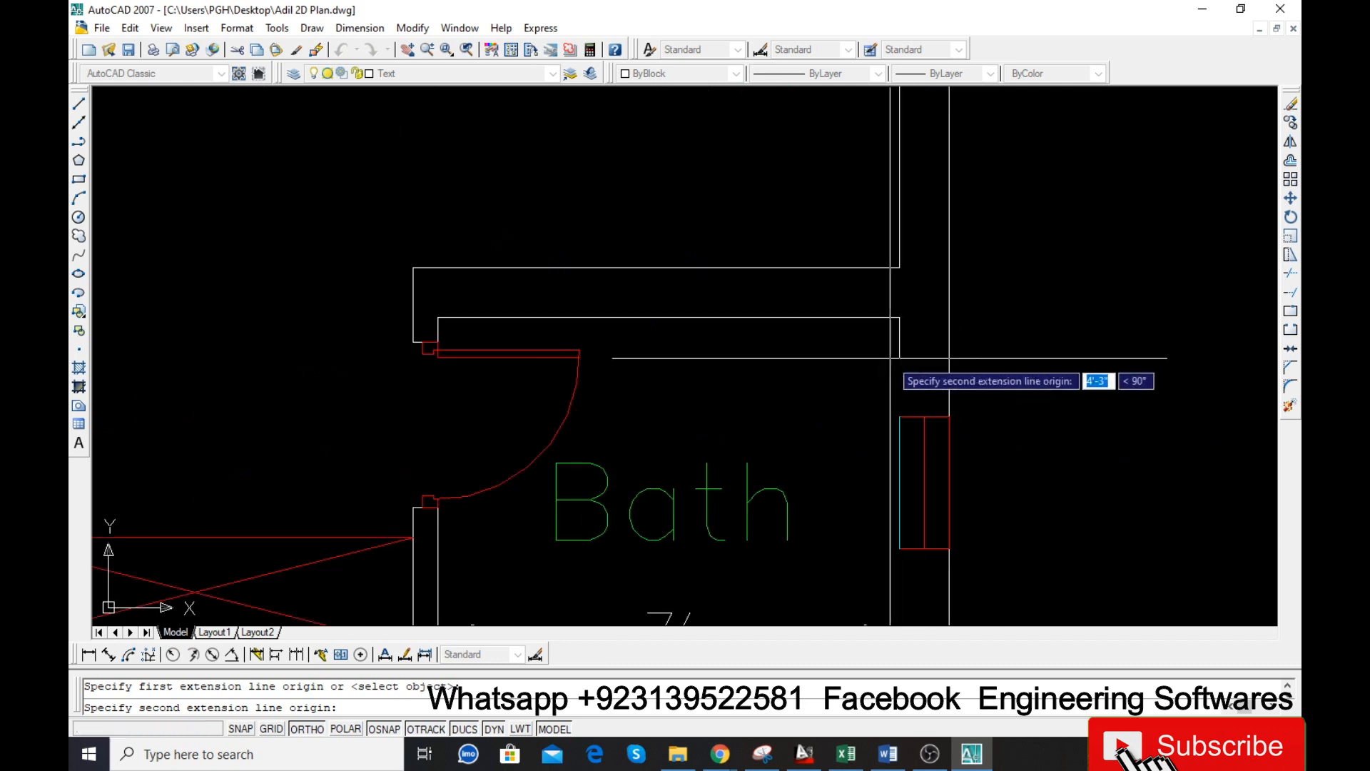
left_click(899, 328)
left_click(901, 325)
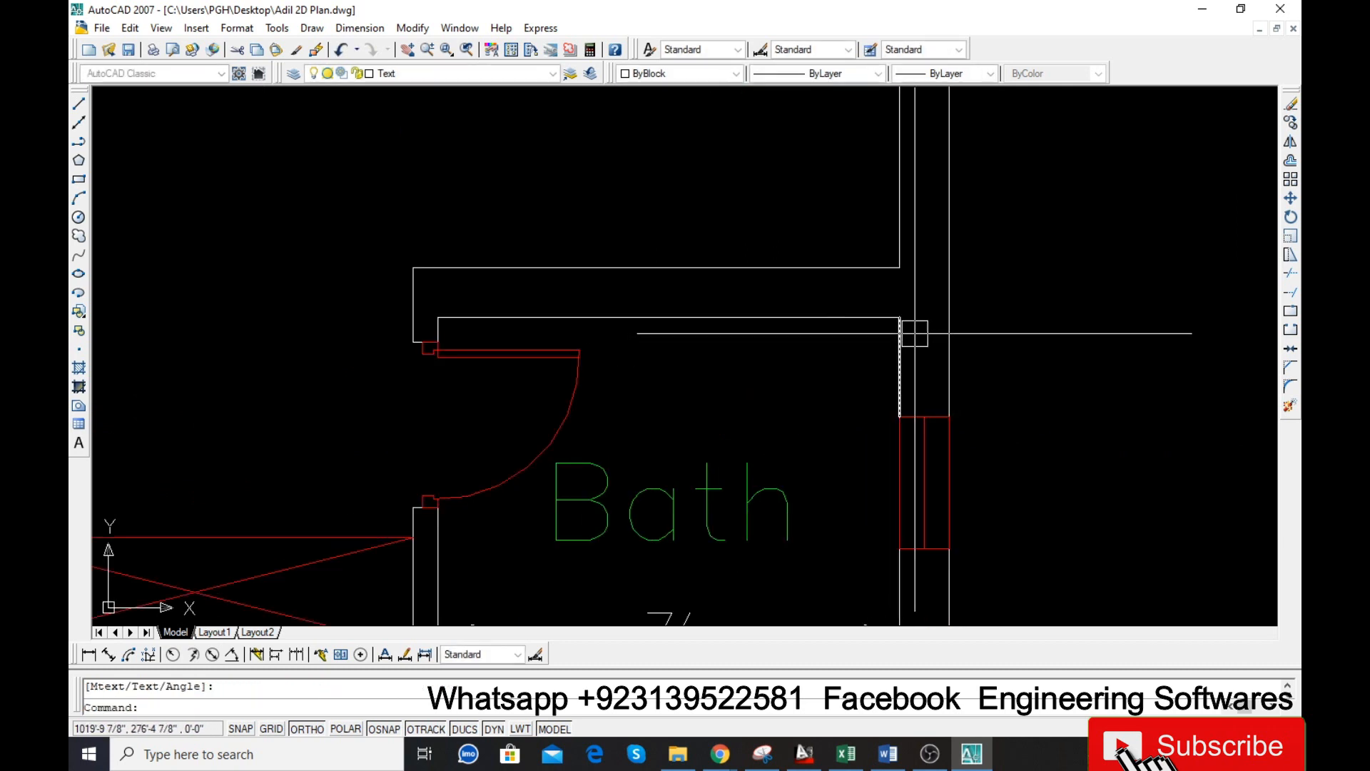
- Dimension the right-side bath's depth between its inner corners on the window side, placing the dimension inside the room
key("Return")
left_click(899, 317)
scroll(897, 317, "down", 3)
scroll(956, 528, "up", 4)
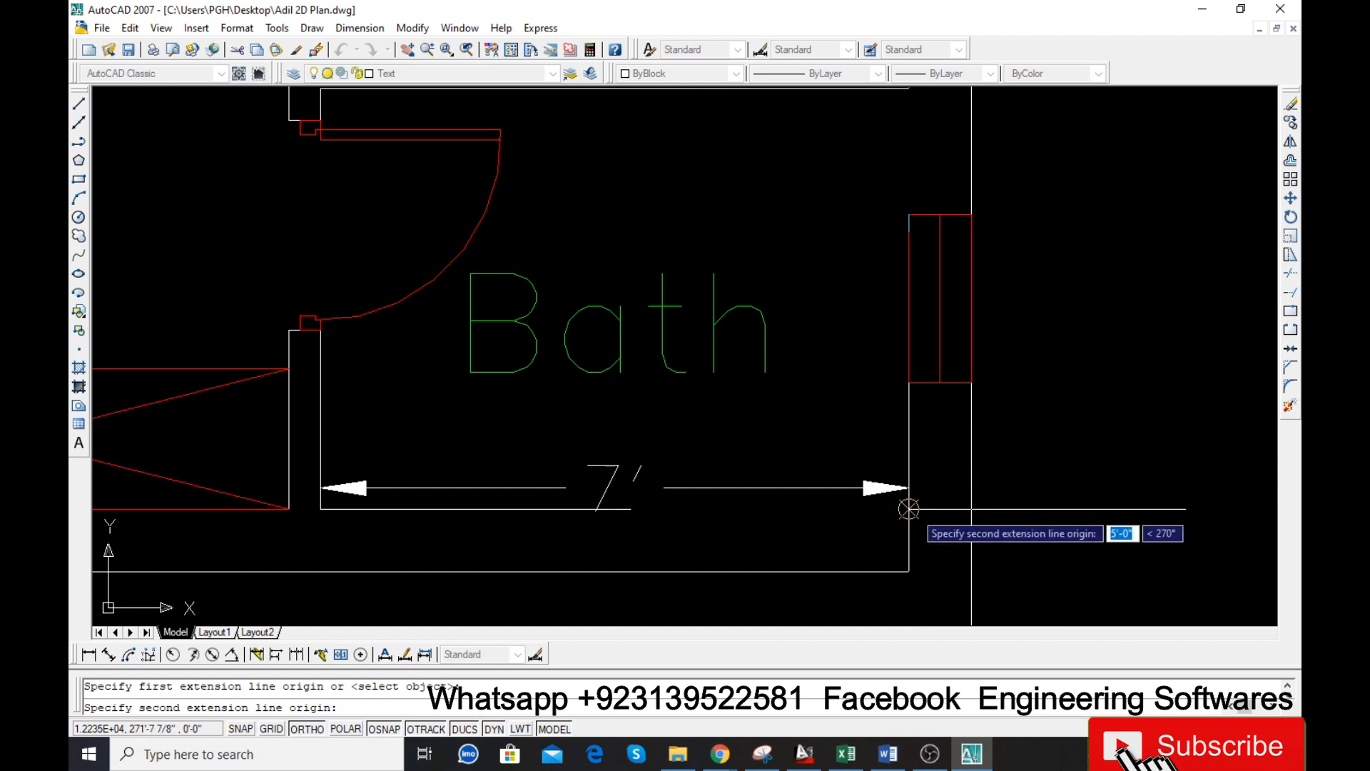
left_click(909, 508)
left_click(854, 428)
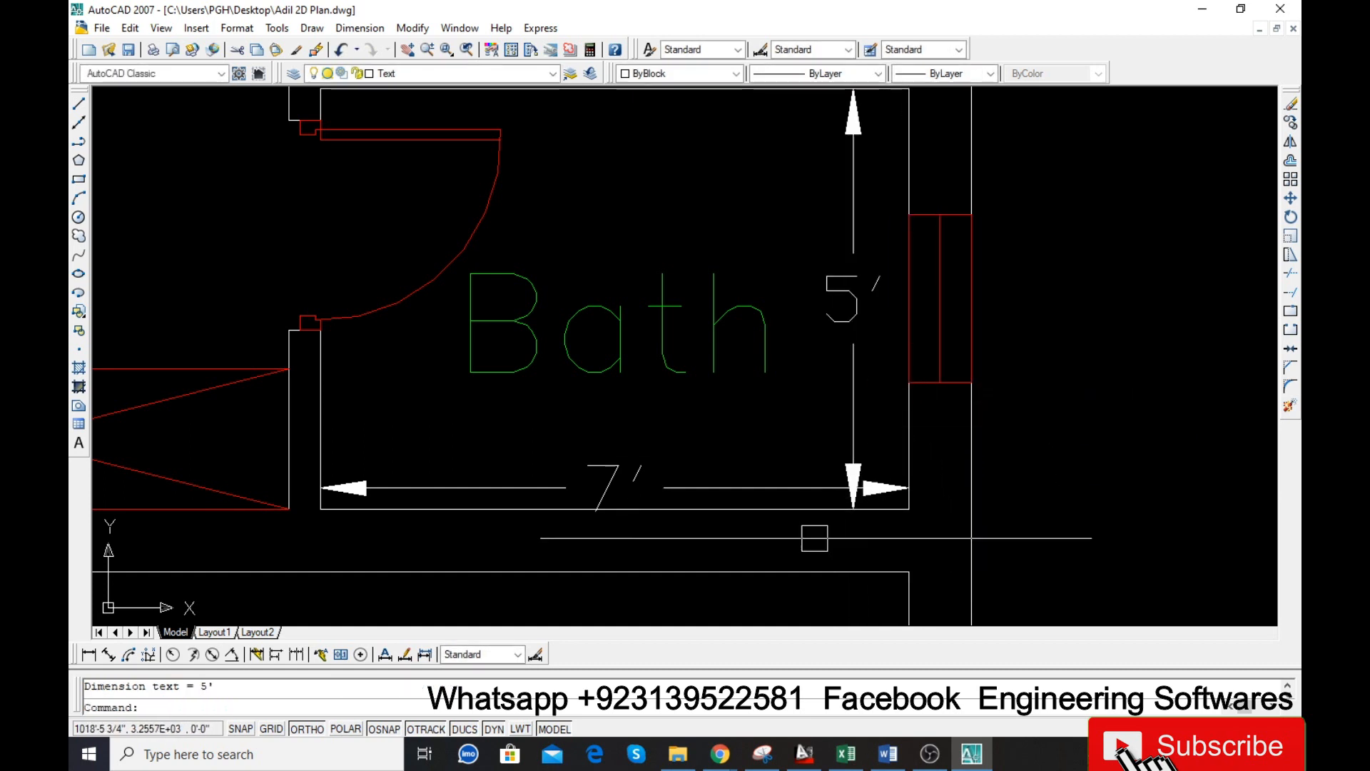
- Move the right-side bath's width dimension slightly up, away from the lower wall
left_click(731, 488)
type("m")
key("Return")
left_click(738, 464)
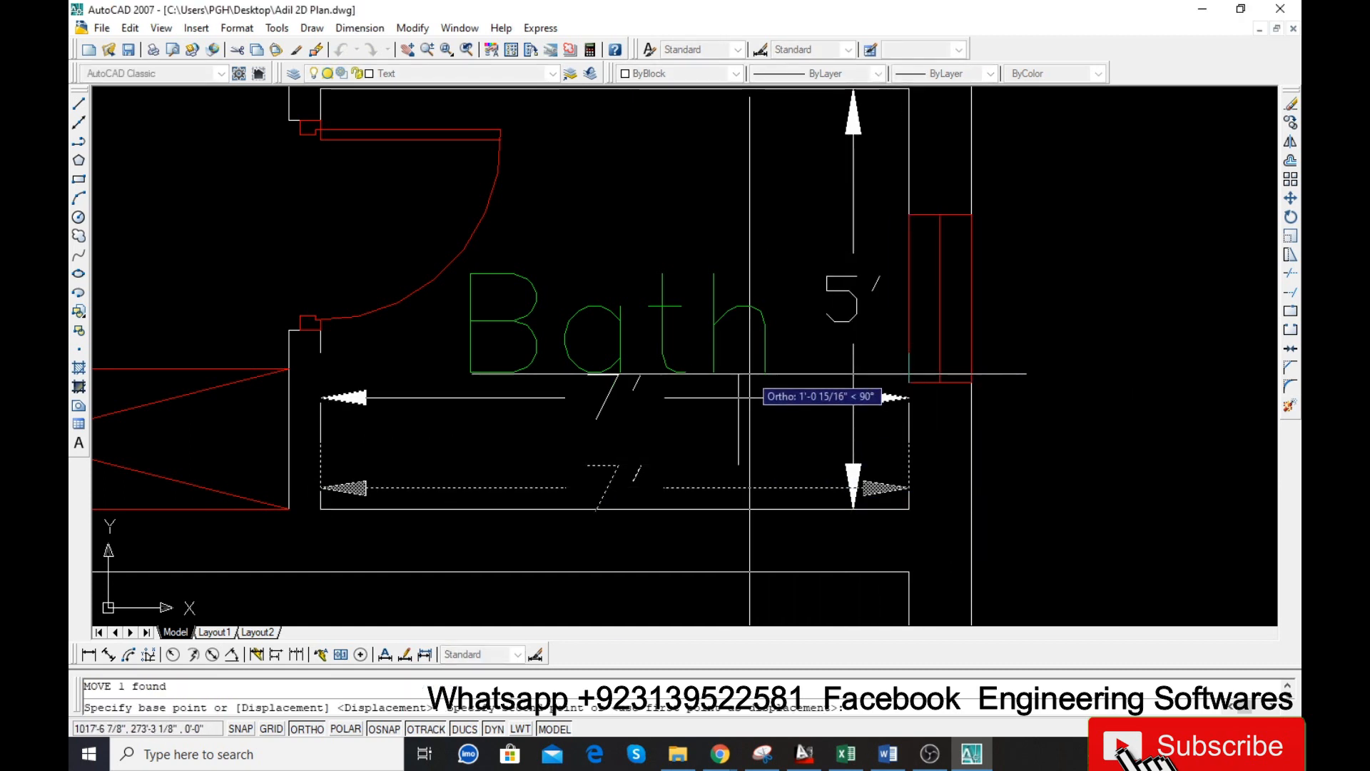
left_click(739, 397)
scroll(735, 460, "down", 4)
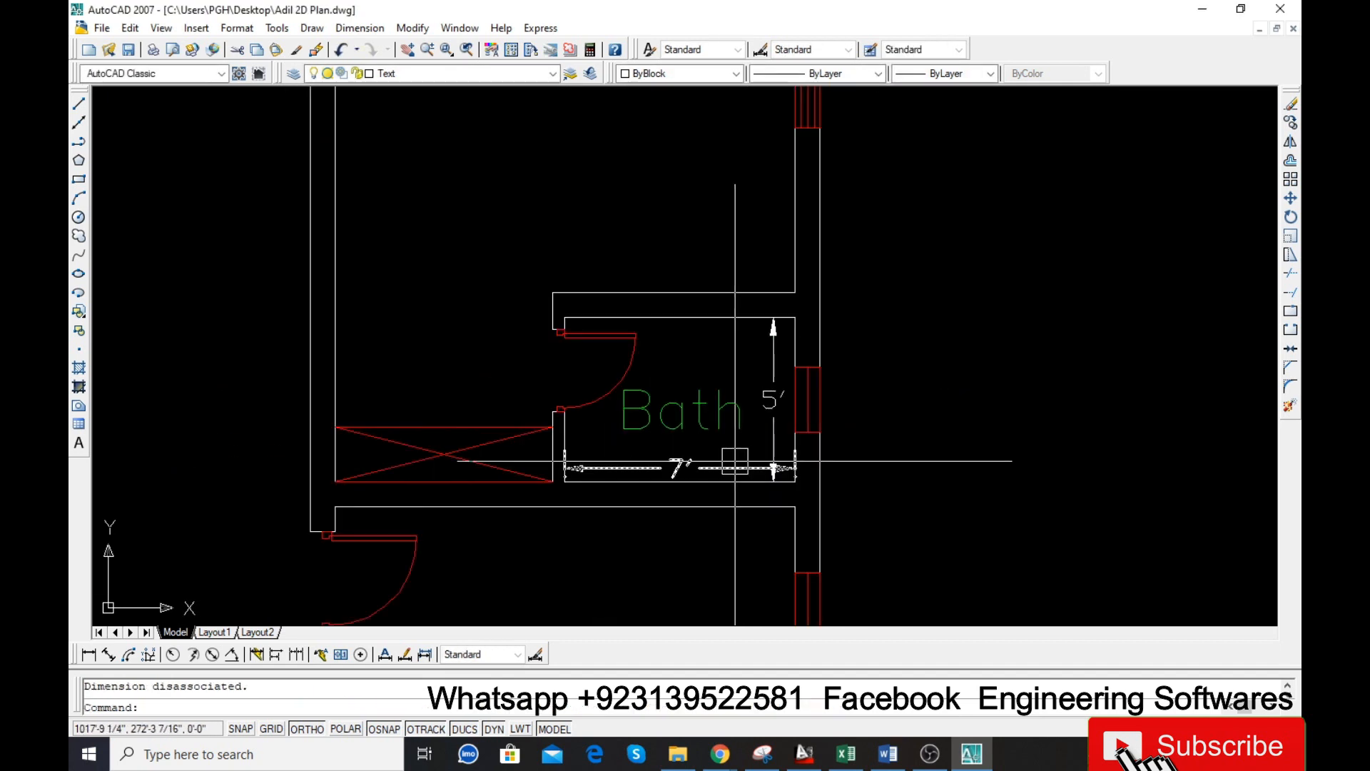
- Move both 14'x16' Bed Room labels straight down by 12 inches
scroll(719, 462, "down", 5)
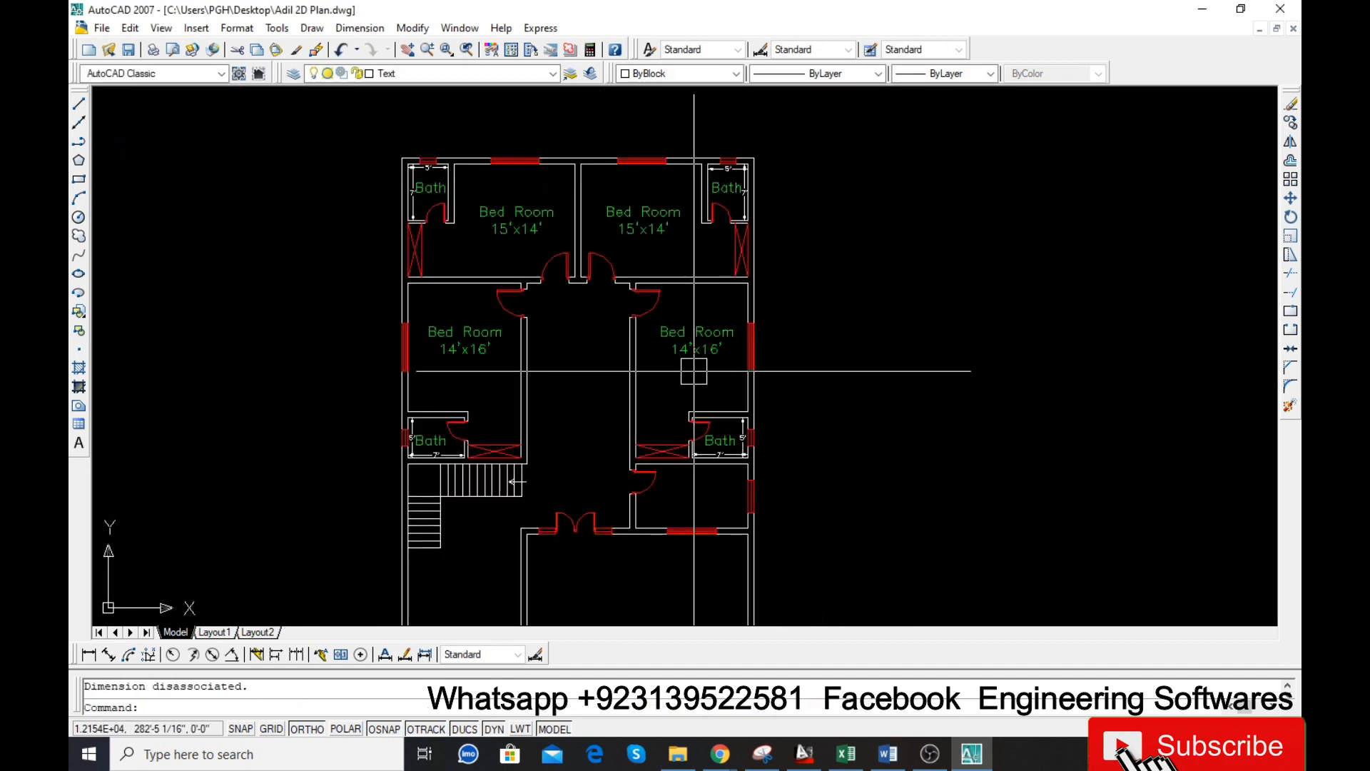
scroll(548, 380, "up", 3)
left_click(560, 318)
left_click(849, 314)
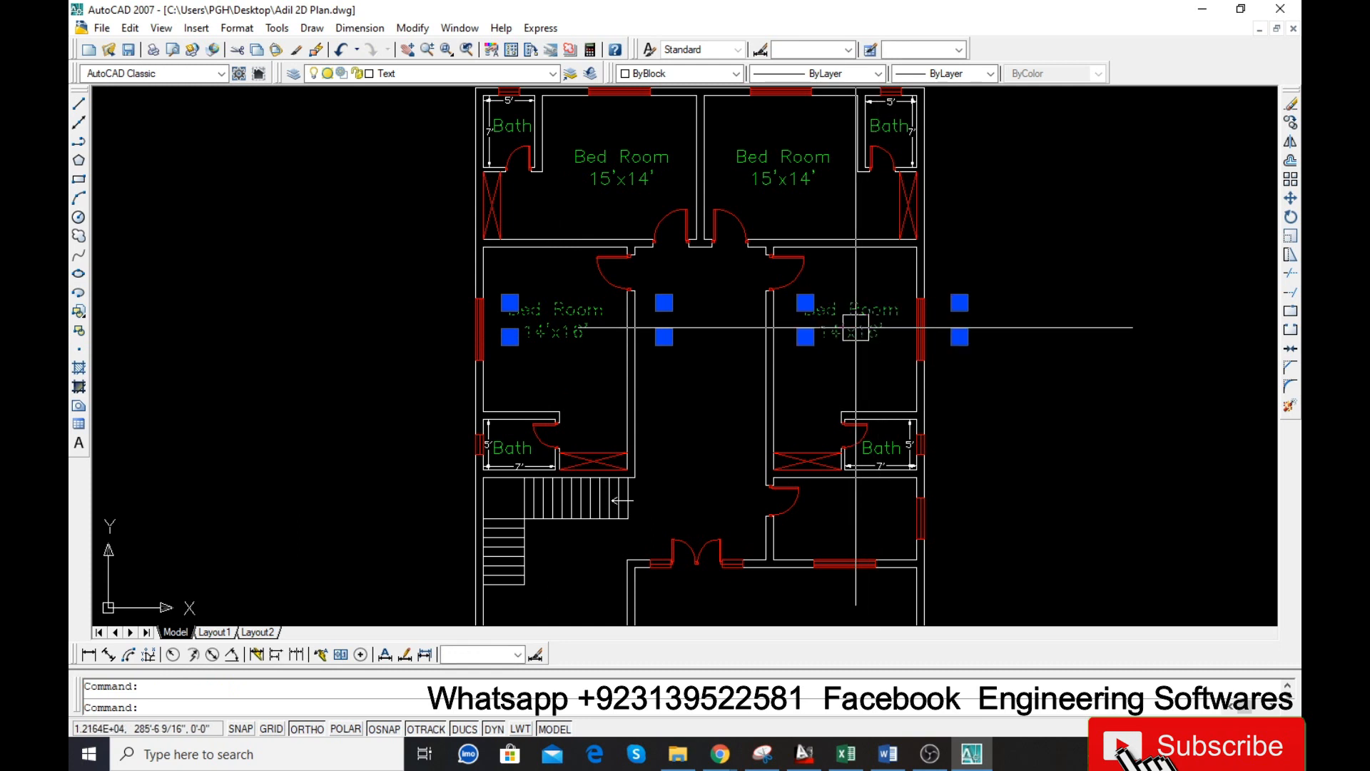
type("m")
key("Return")
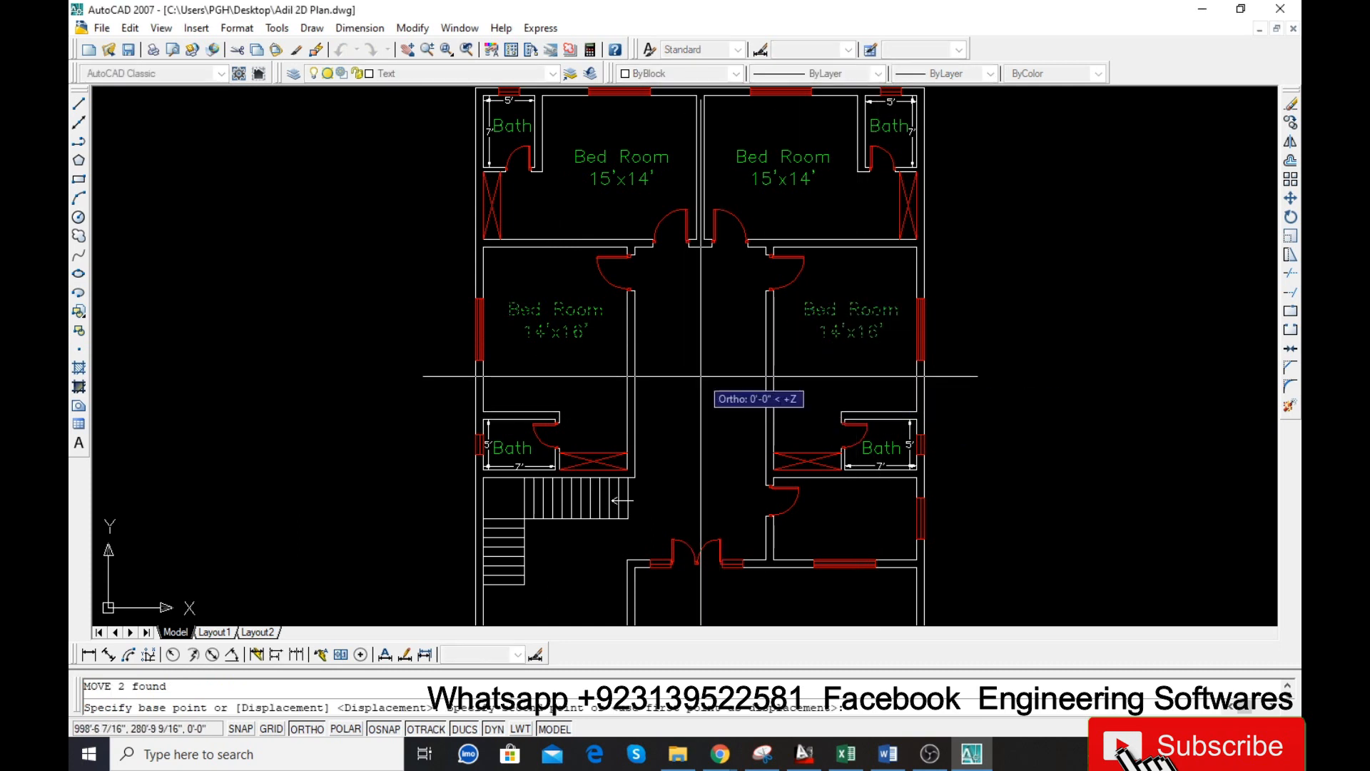
left_click(700, 376)
type("12")
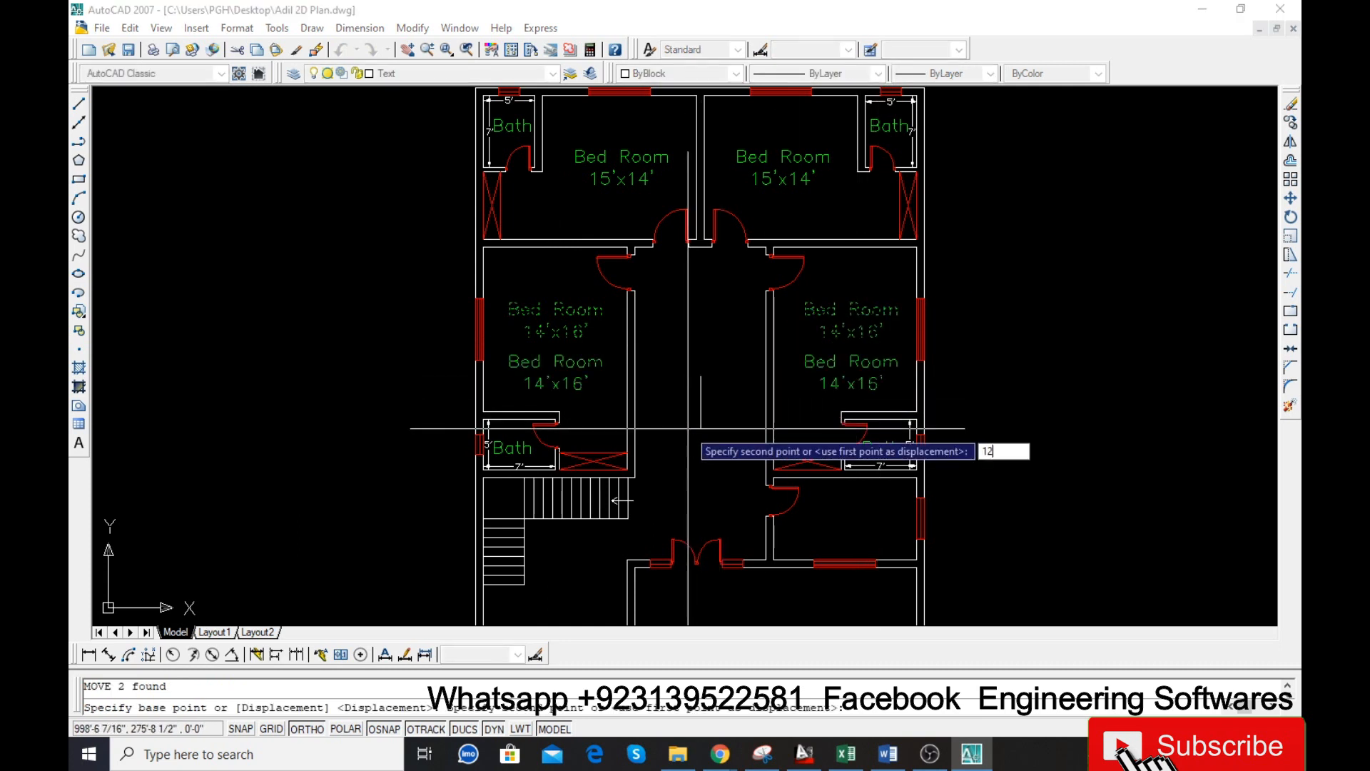
key("Return")
- Copy the left 14'x16' Bed Room label straight down into the room below the staircase
scroll(670, 383, "down", 3)
scroll(665, 443, "up", 3)
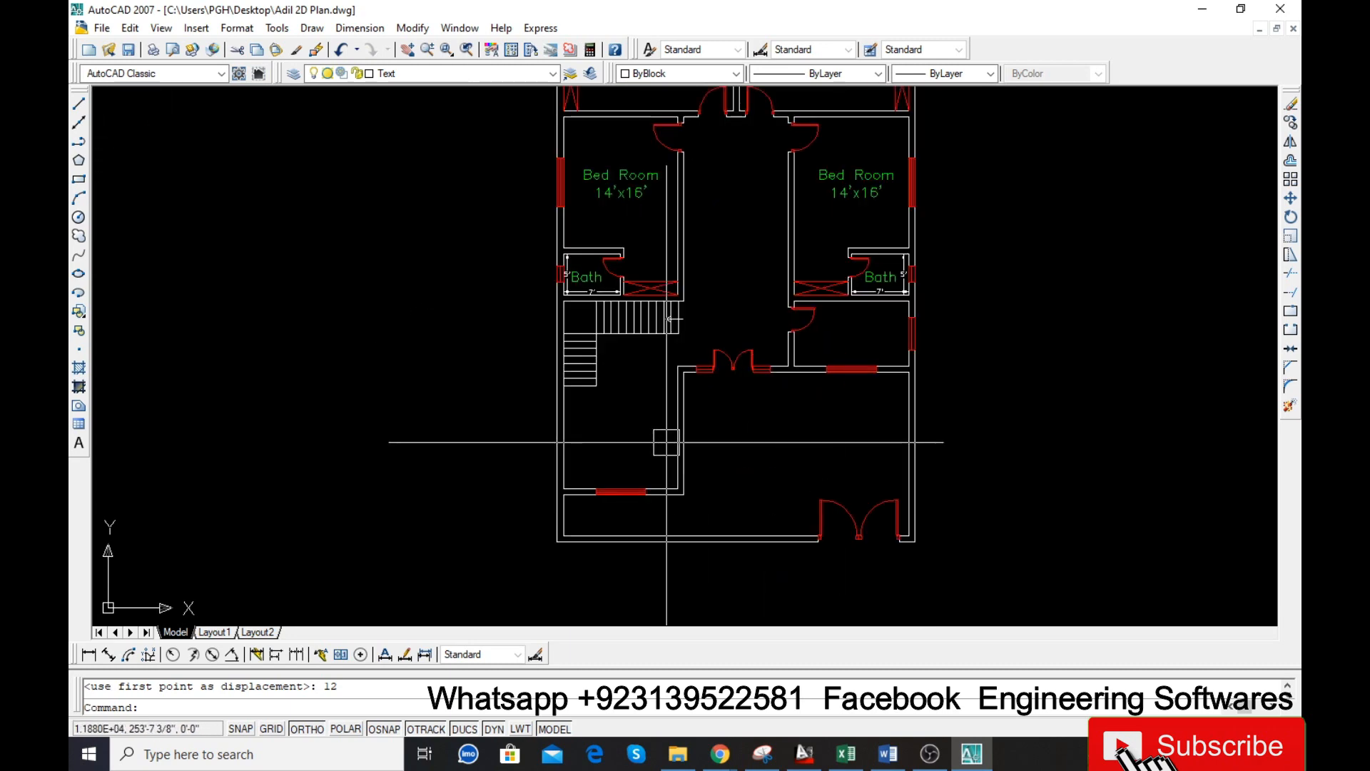
left_click(621, 187)
scroll(624, 307, "up", 2)
type("co")
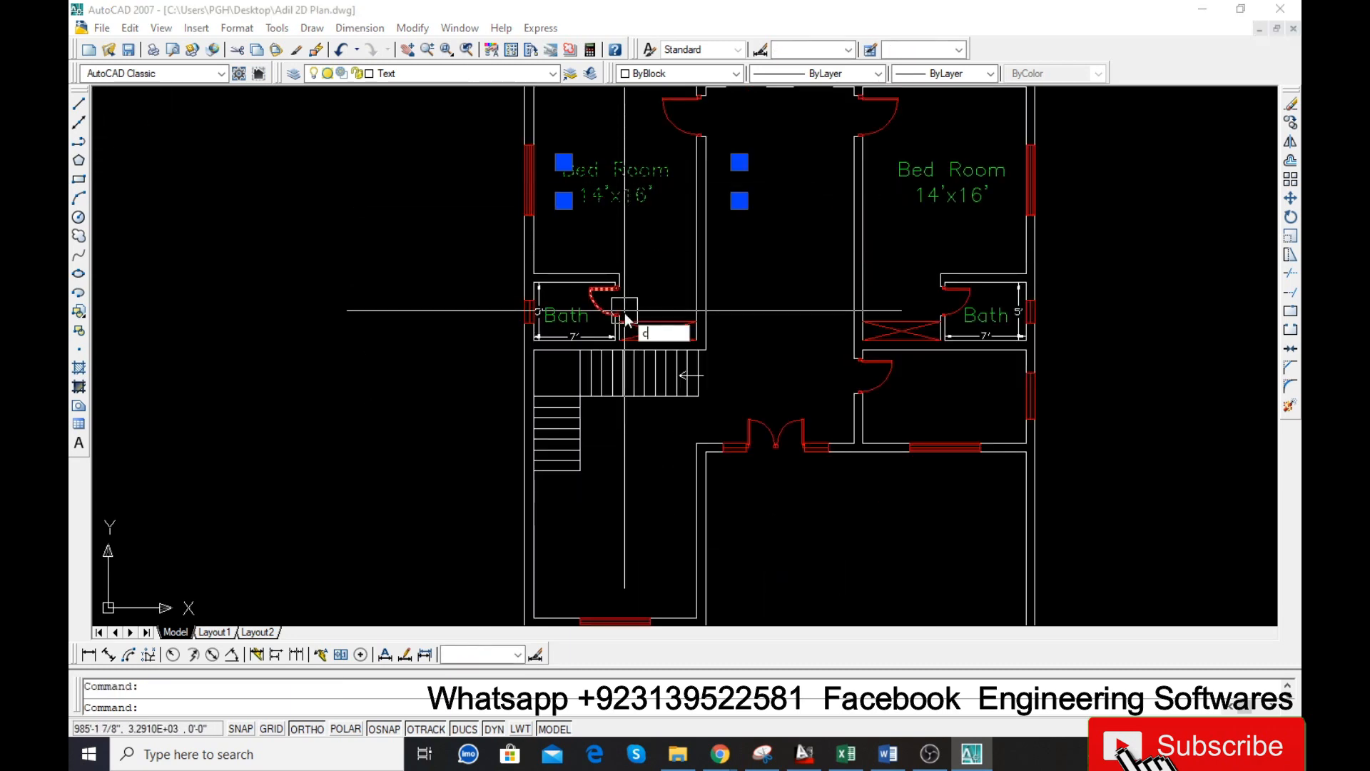
key("Return")
left_click(564, 200)
scroll(570, 237, "down", 4)
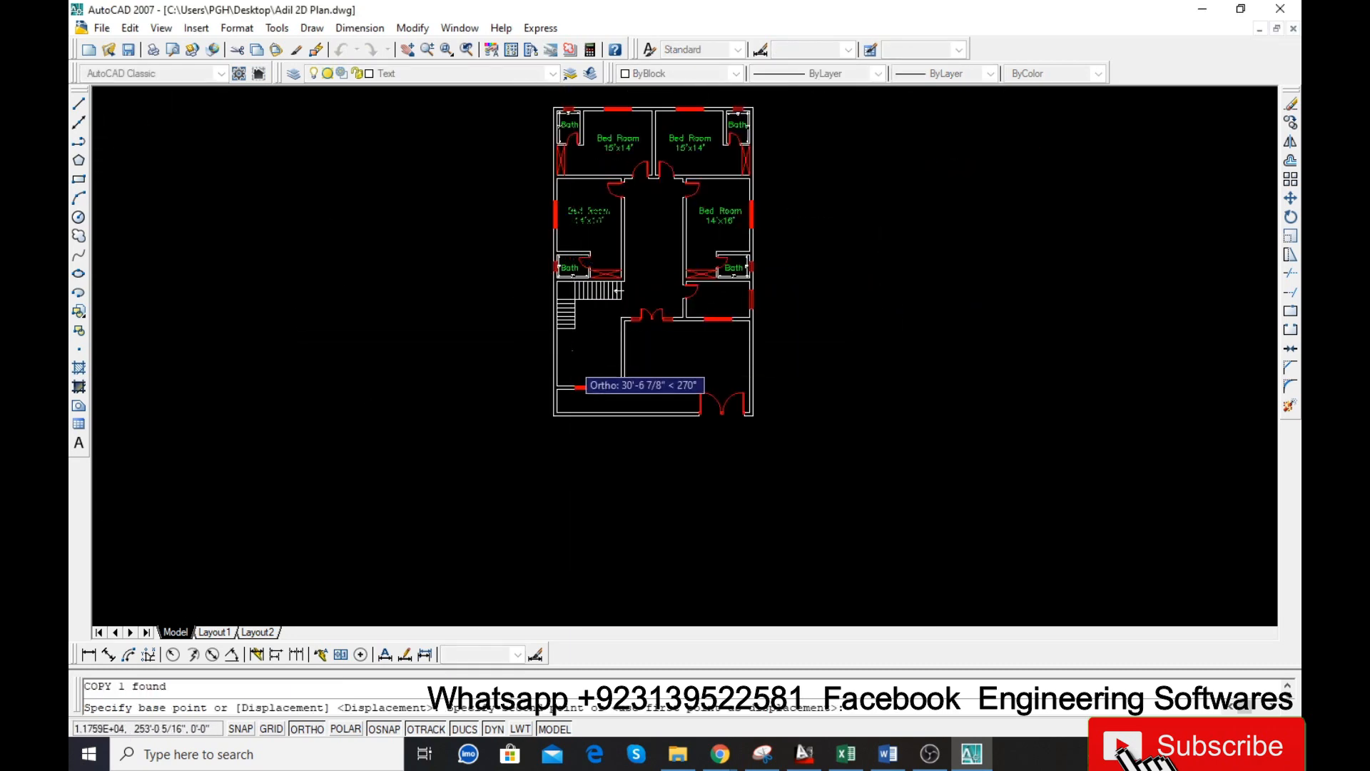
scroll(575, 364, "up", 6)
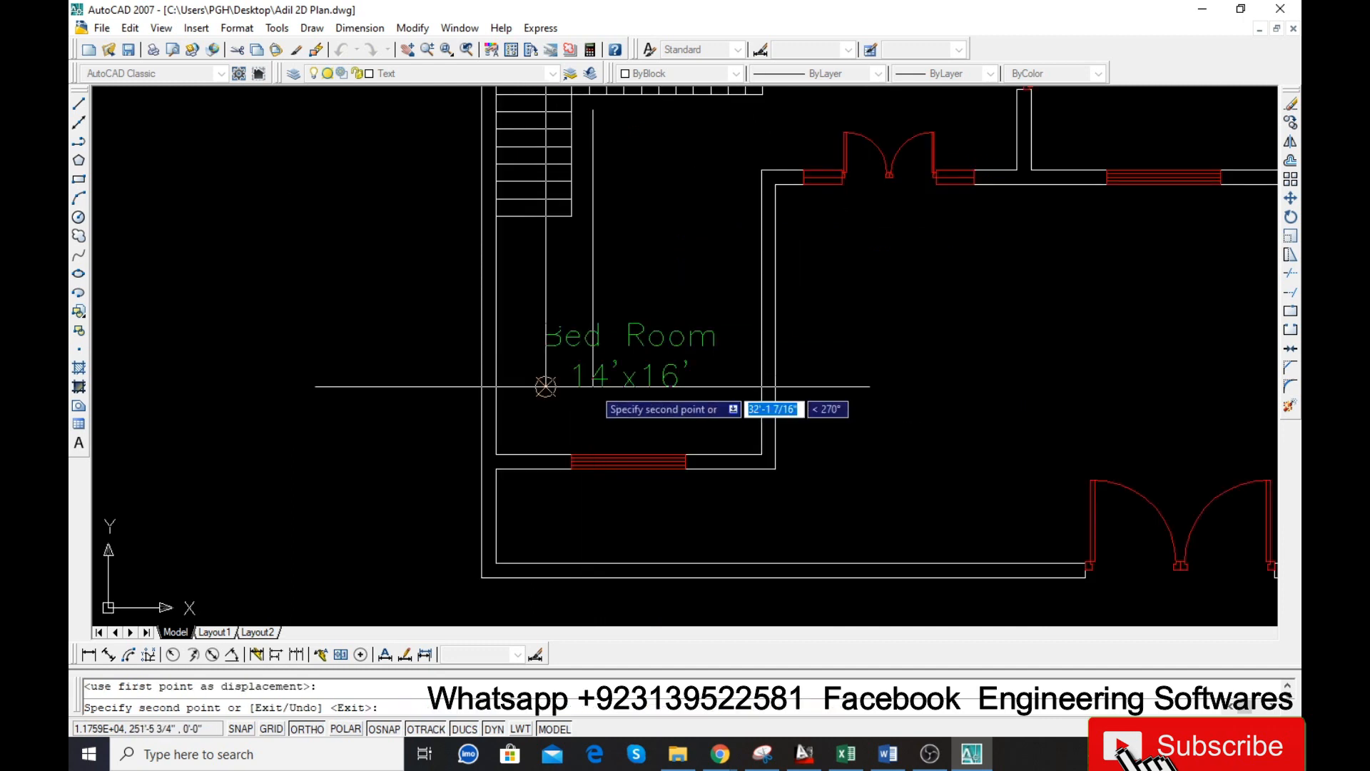
left_click(546, 386)
- Change the room name in the copied label below the staircase to TV Lounge
double_click(613, 338)
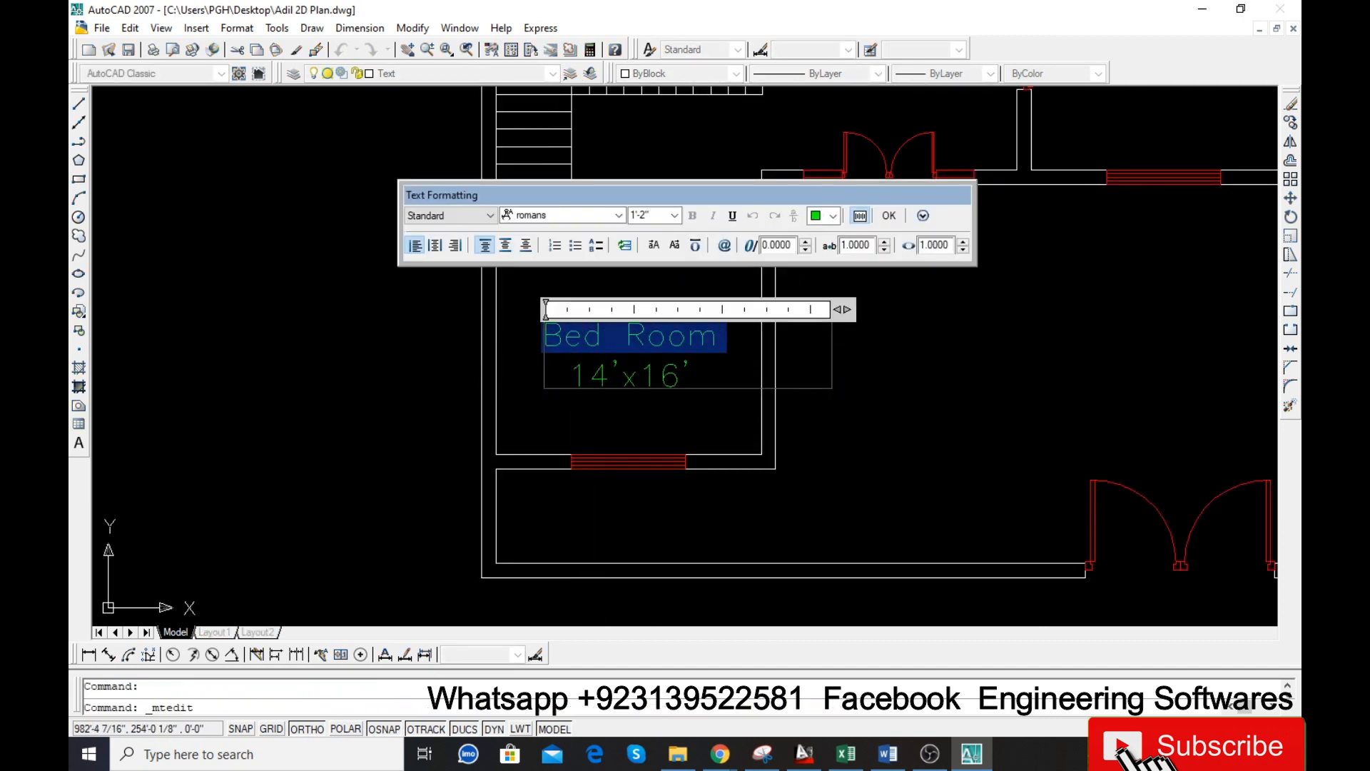
key("Delete")
type("TV ")
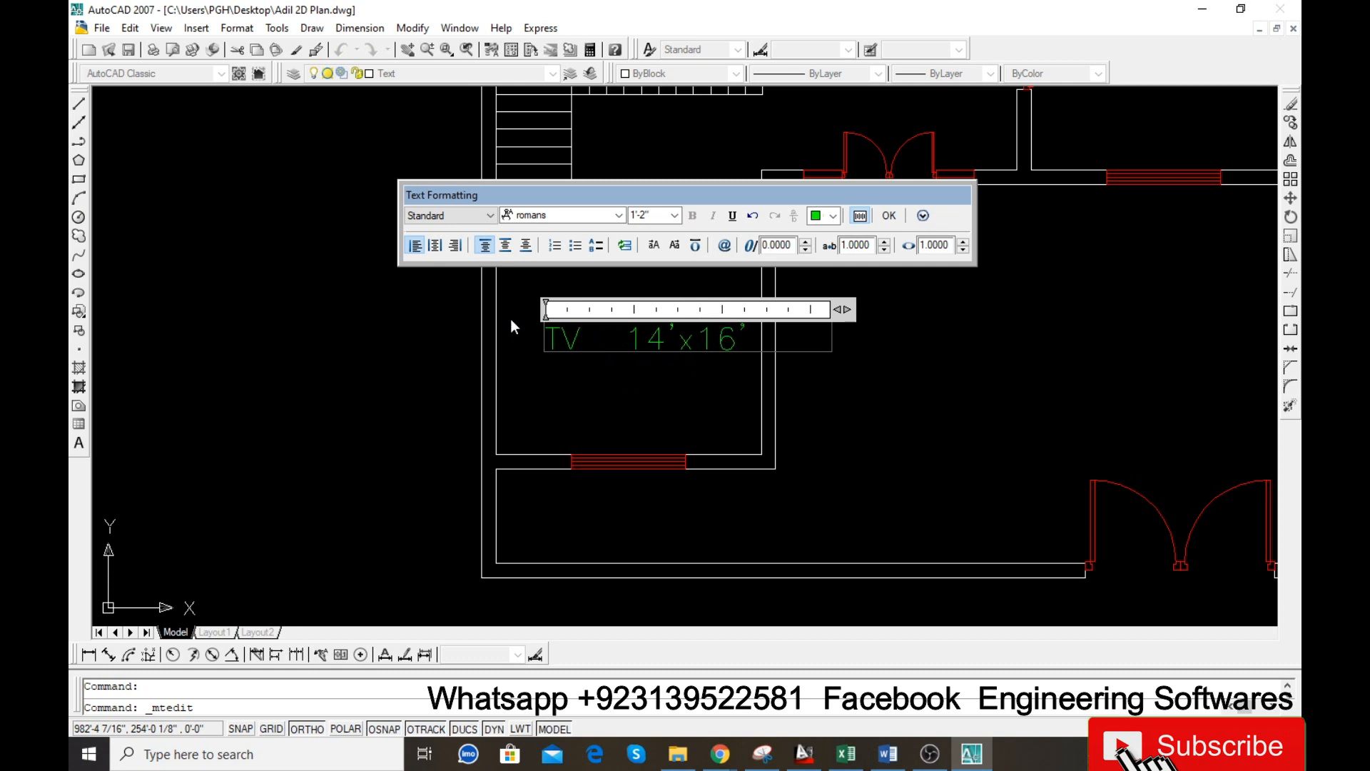
type("Lounge")
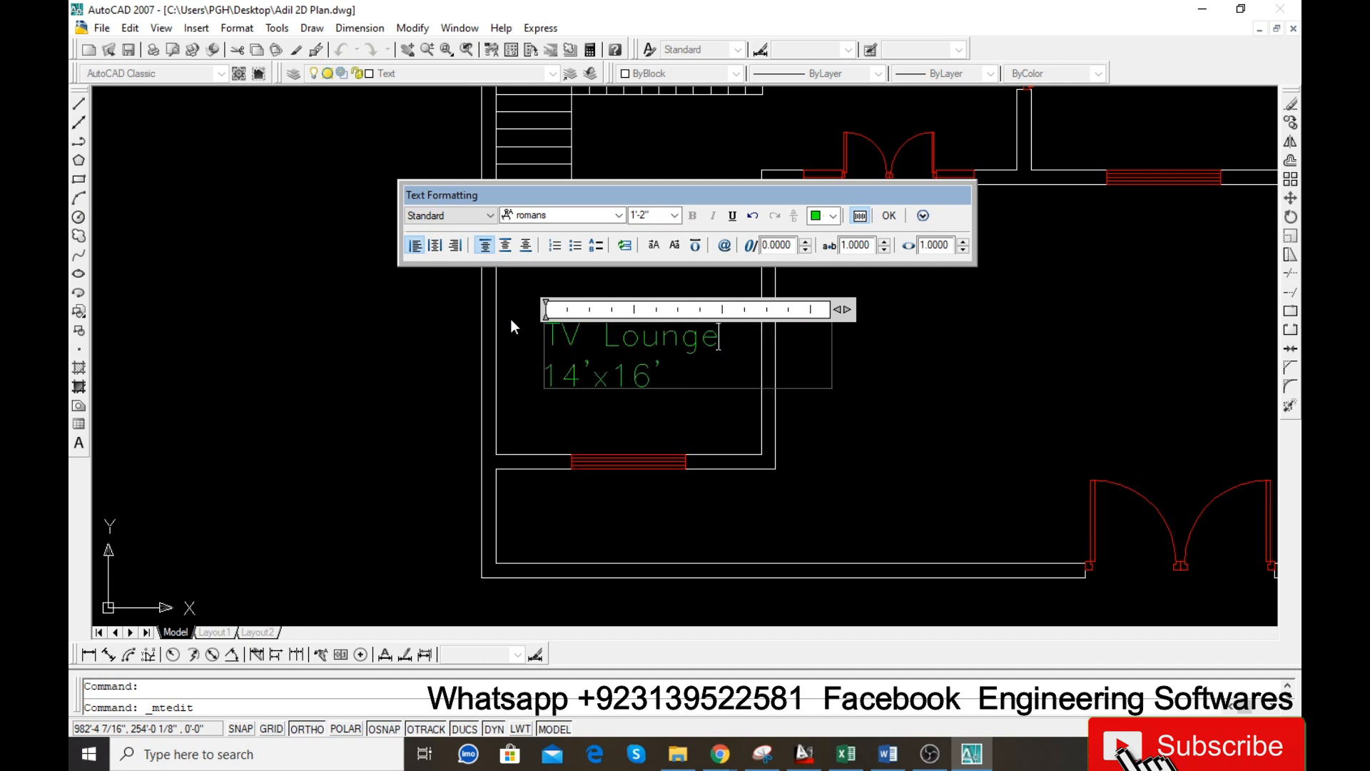
left_click(966, 454)
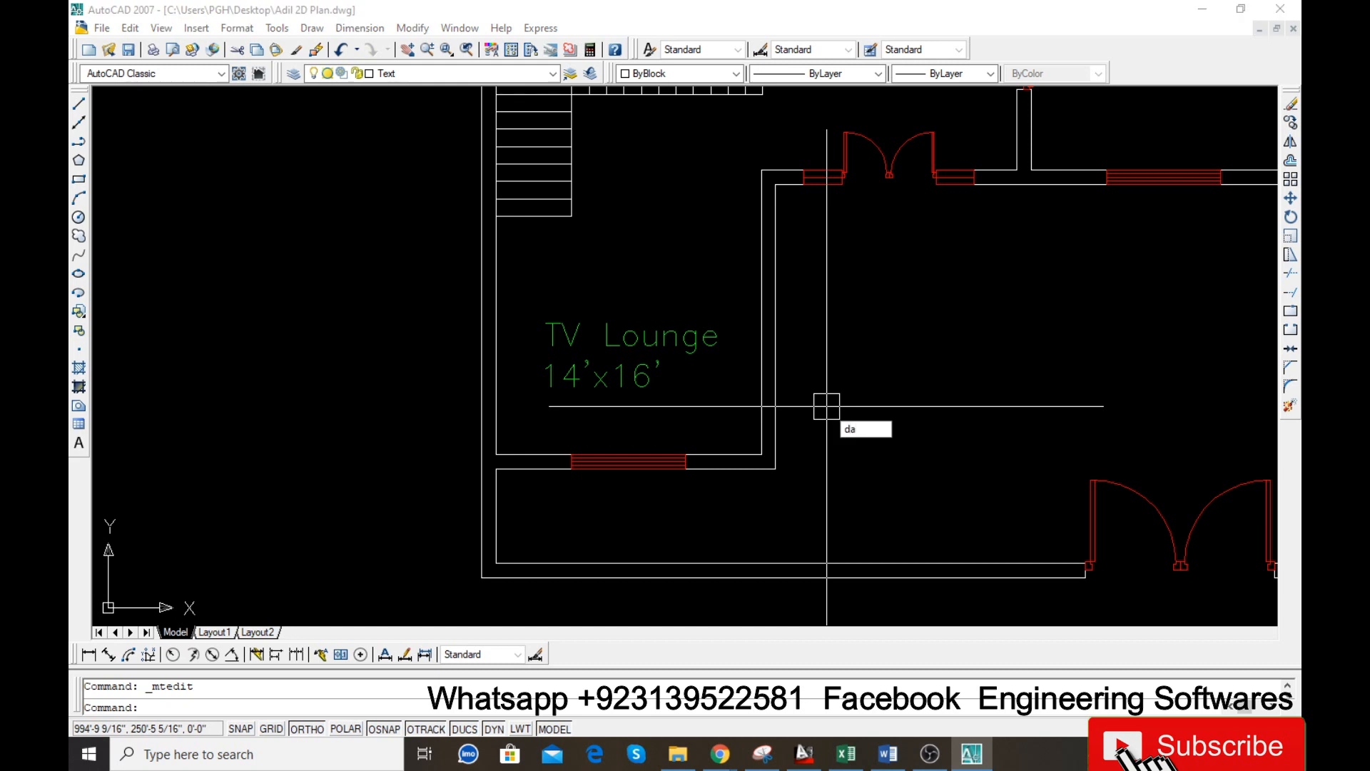
- Add an aligned vertical dimension from the TV Lounge's lower wall up to the wall above the staircase, inside the room
type("dal")
key("Return")
left_click(755, 452)
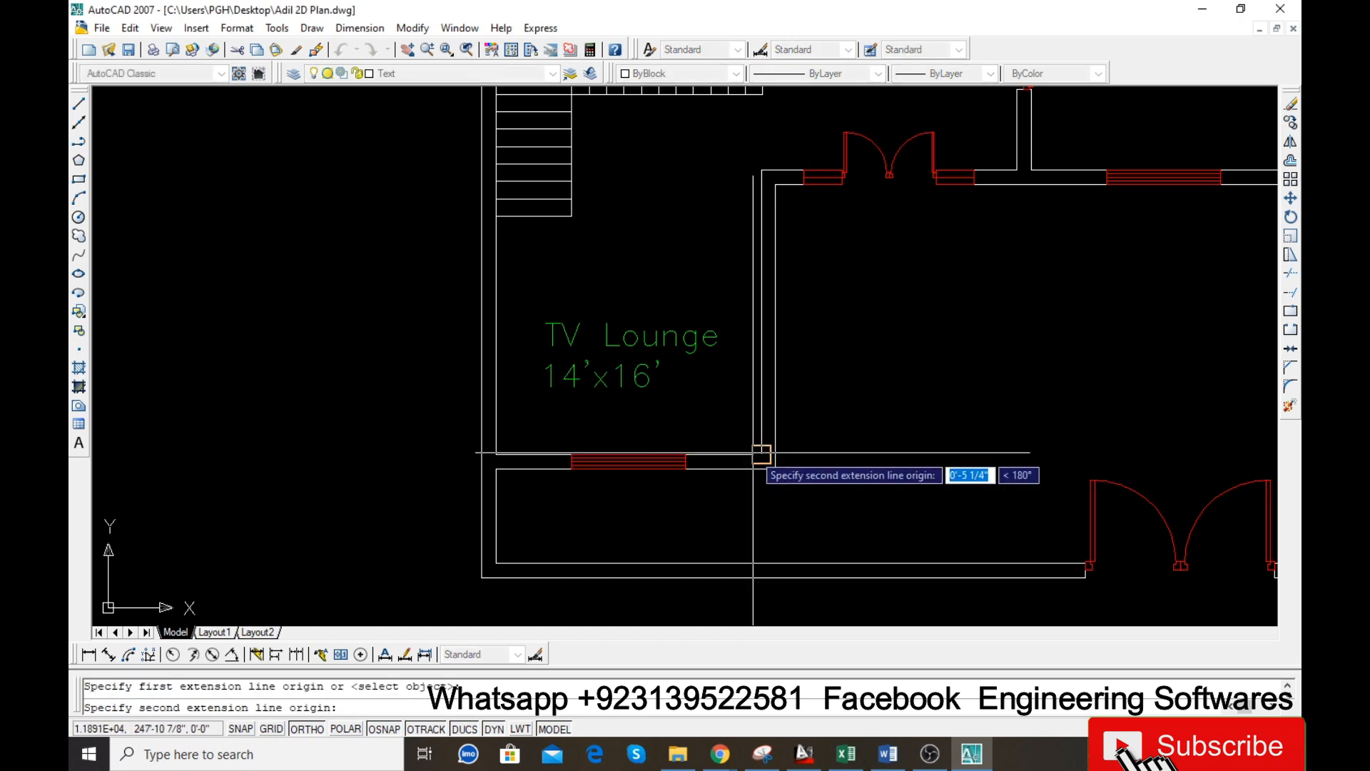
scroll(755, 453, "down", 2)
scroll(772, 265, "up", 6)
scroll(764, 235, "down", 6)
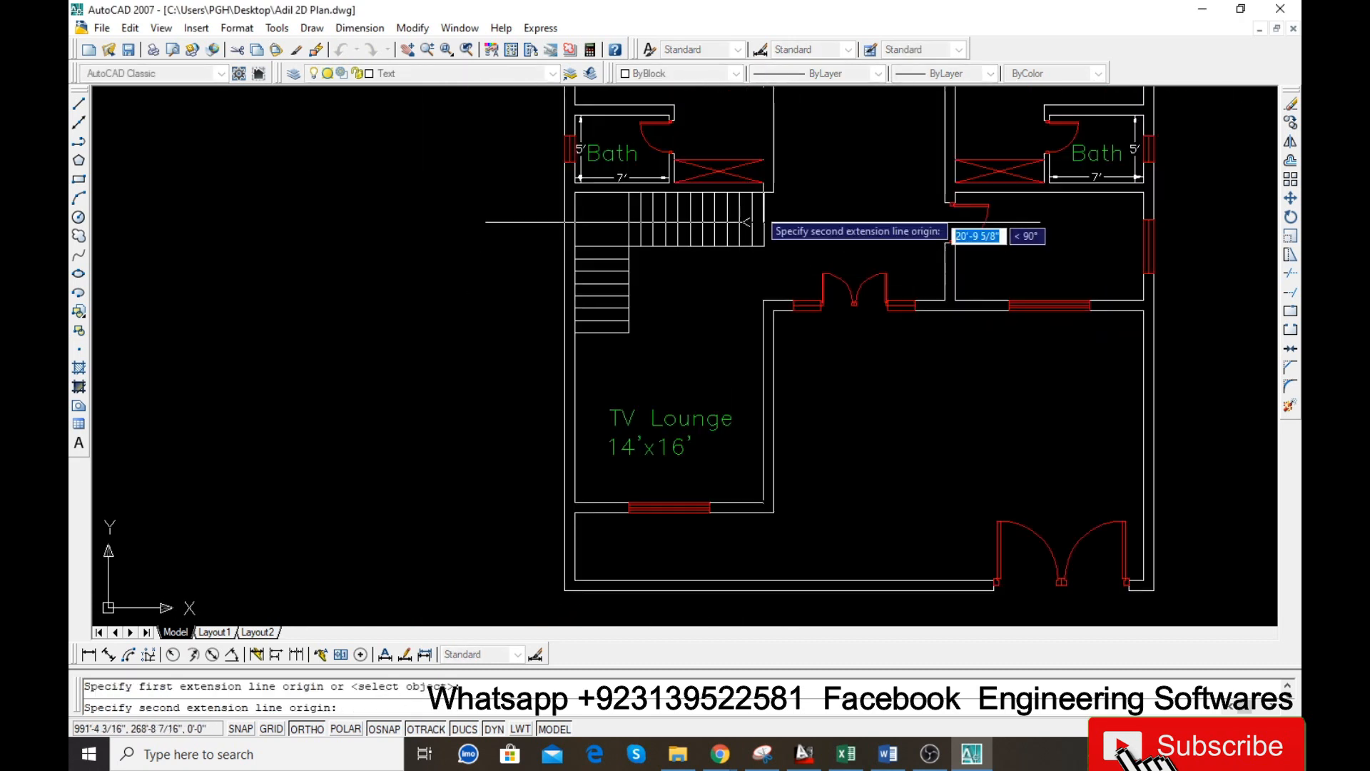
scroll(752, 179, "up", 5)
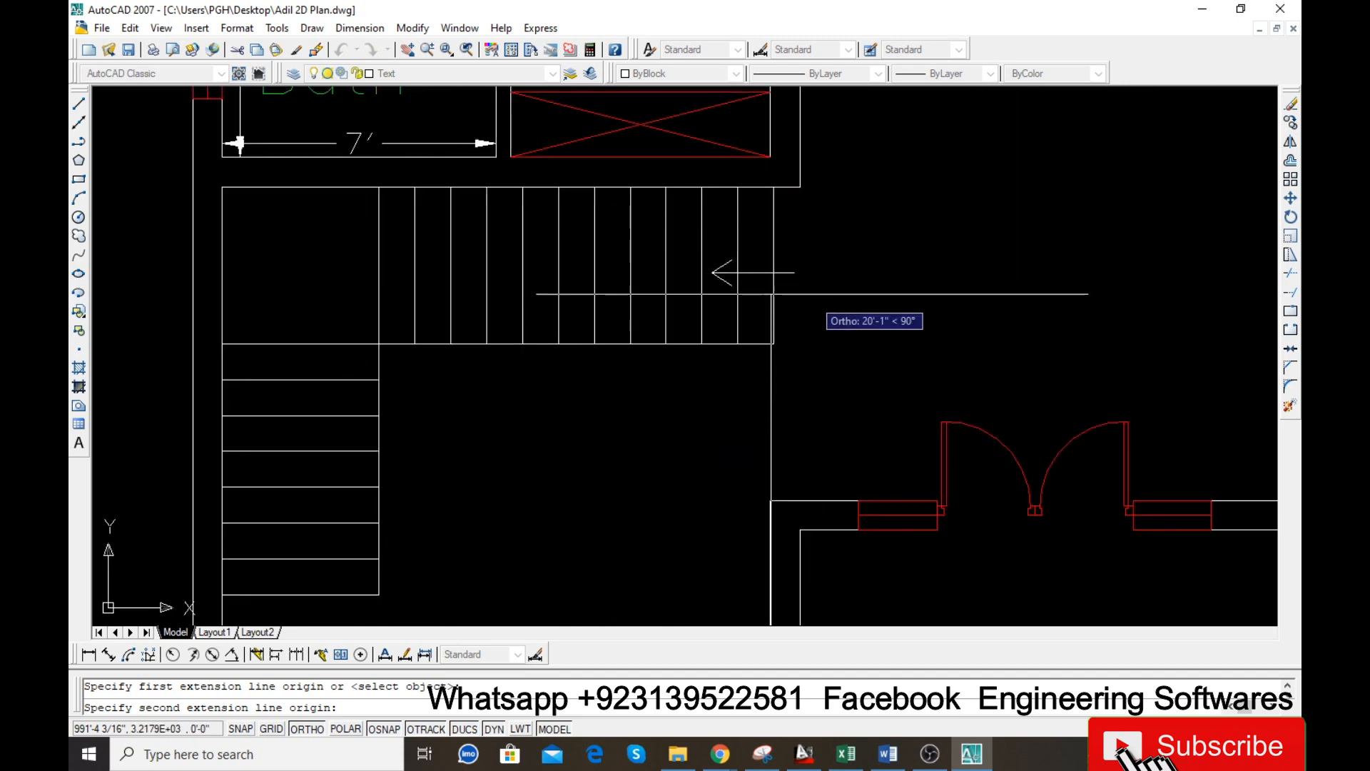
left_click(772, 188)
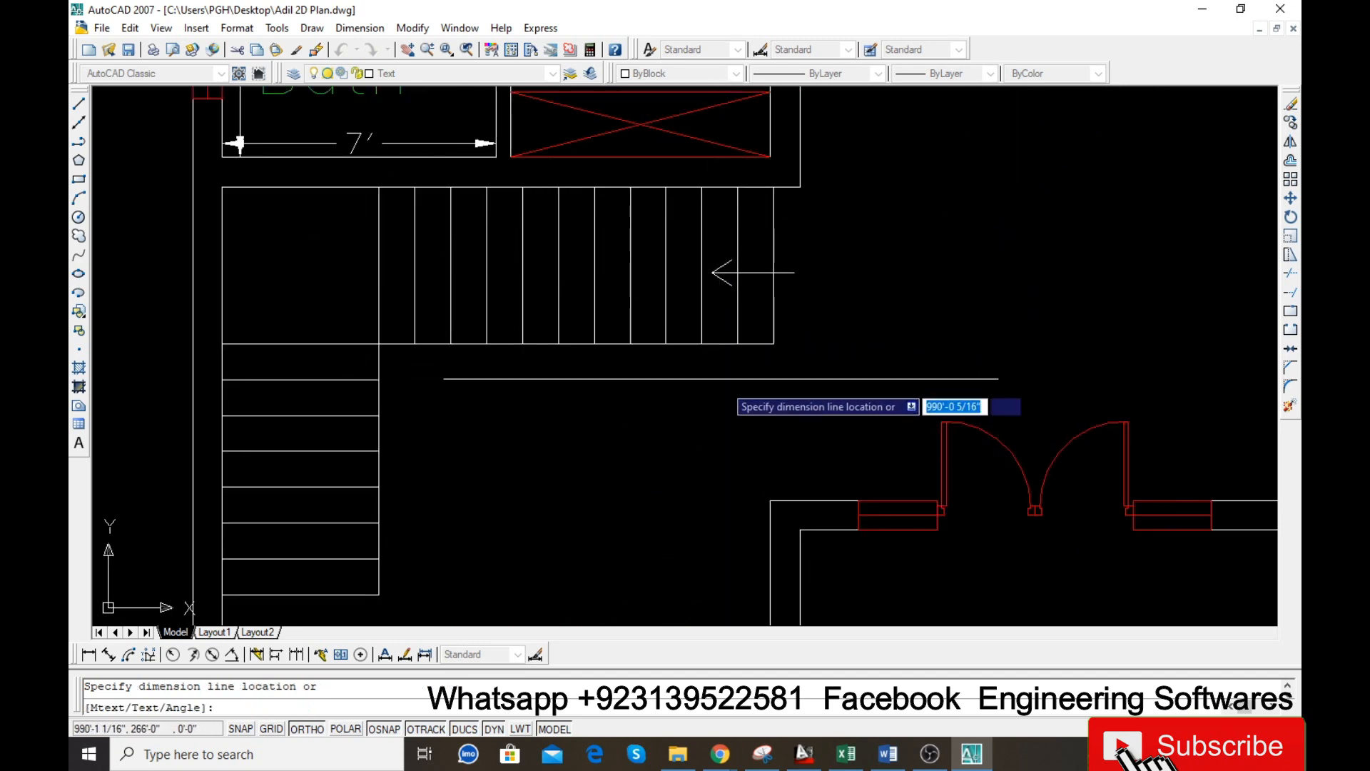
left_click(735, 378)
scroll(736, 256, "down", 2)
scroll(735, 265, "down", 3)
scroll(582, 489, "up", 2)
key("Return")
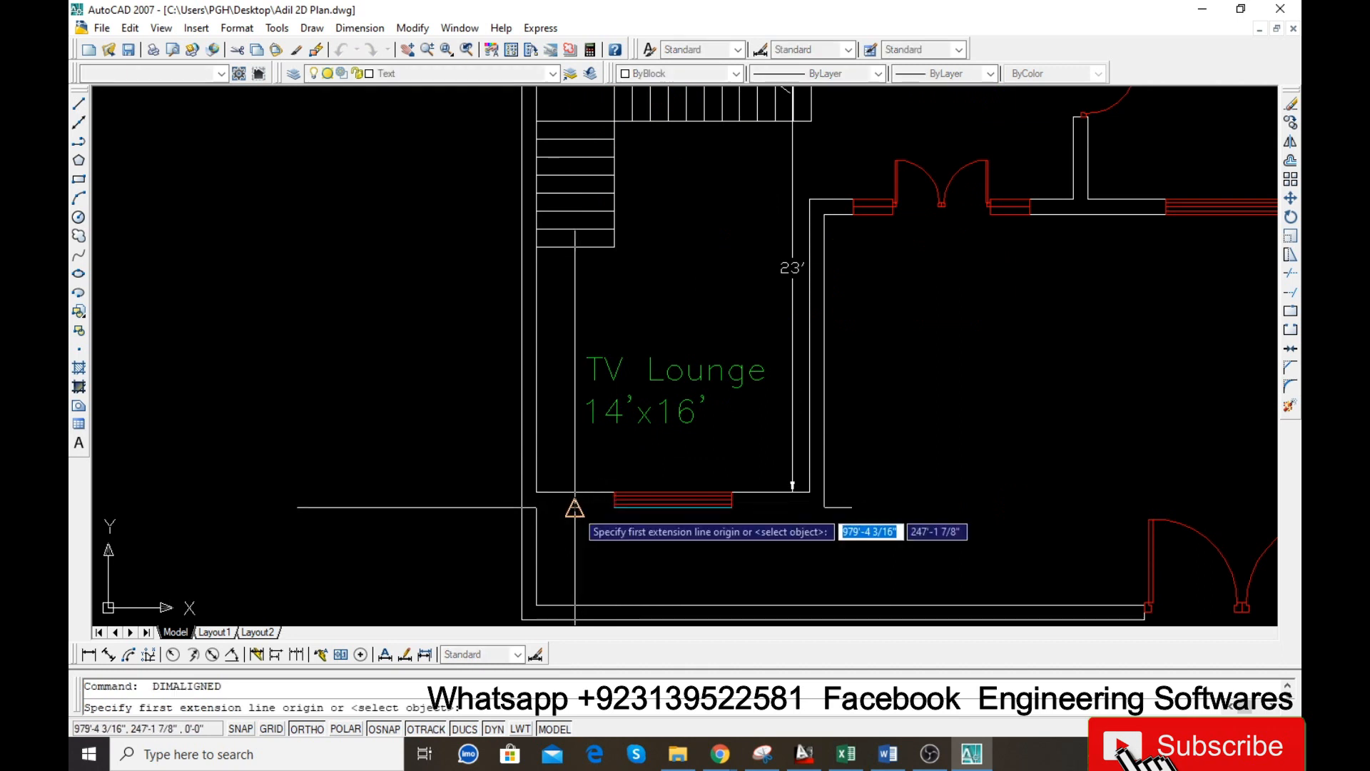
left_click(536, 492)
left_click(803, 500)
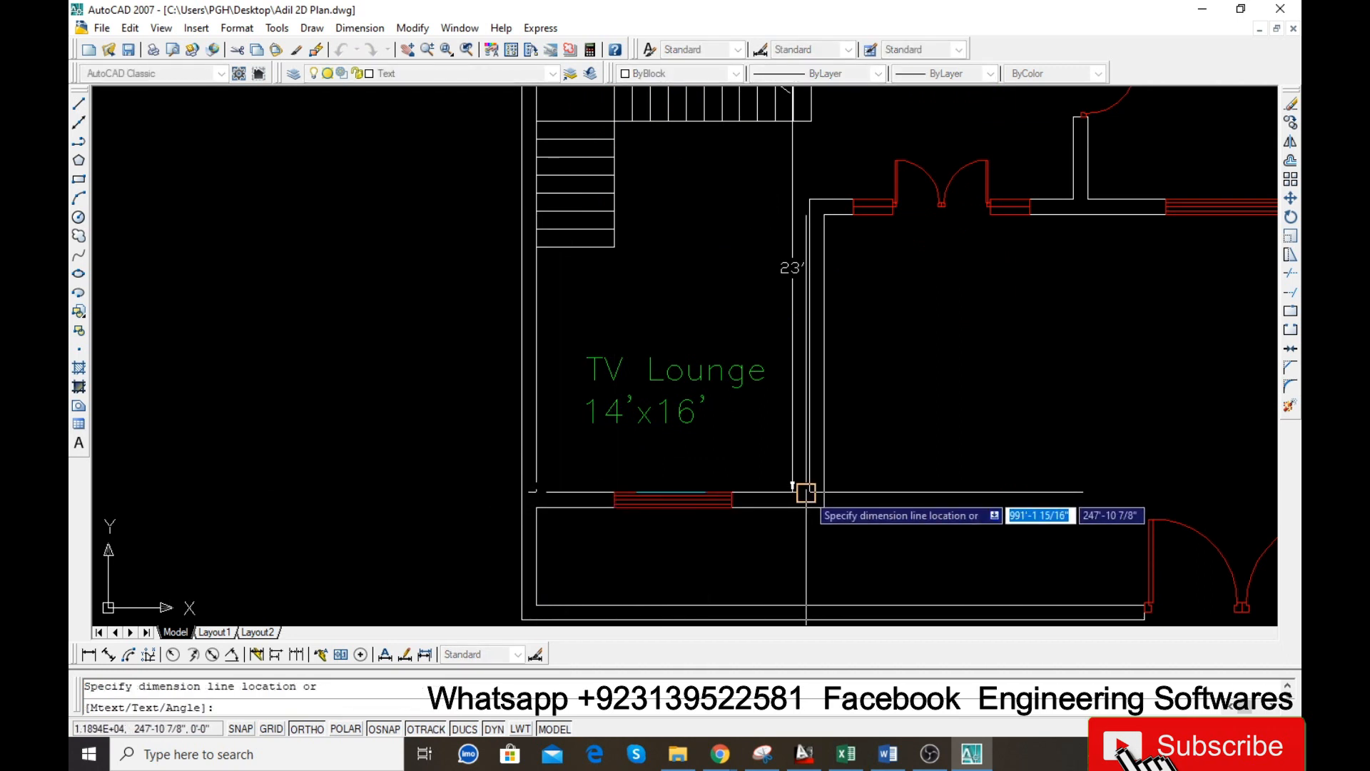
key("Escape")
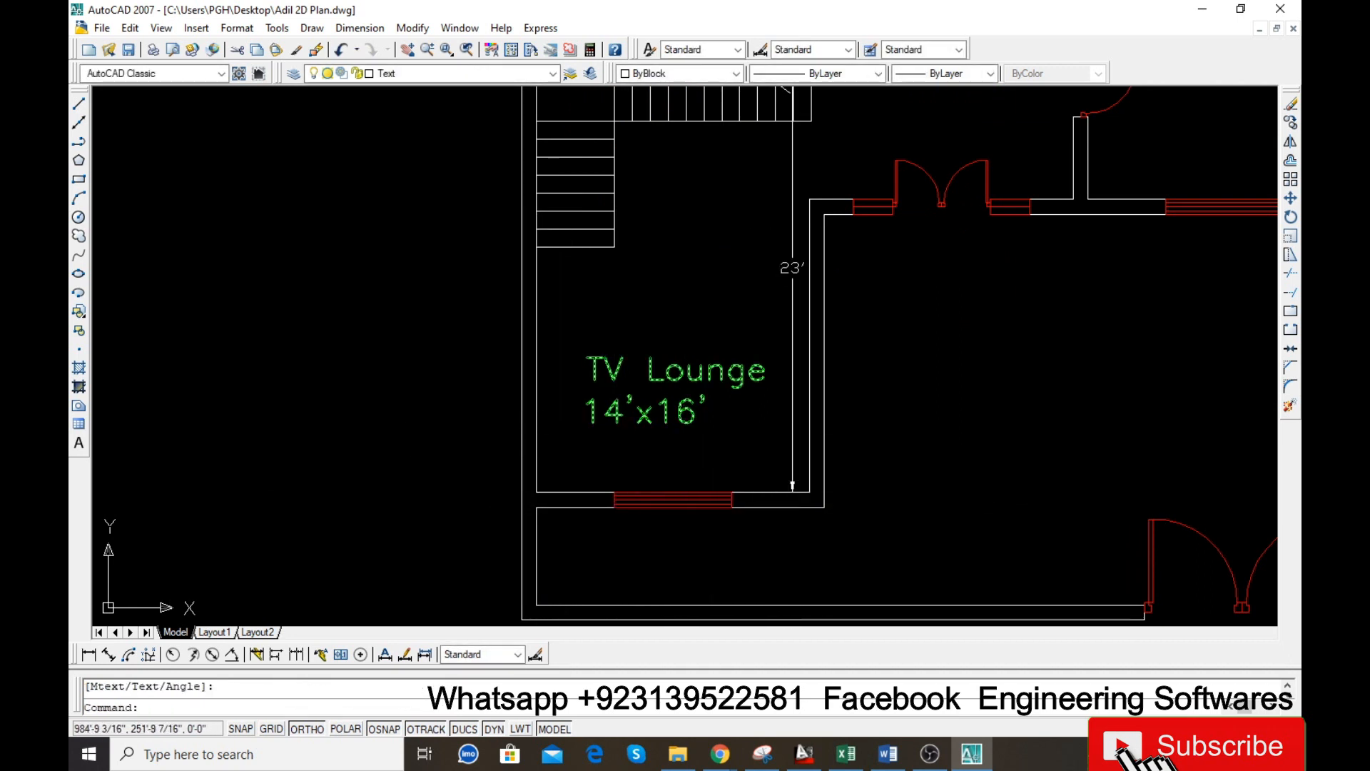
- Change the size in the TV Lounge label to 14'x23', indented under the room name, and delete the room's vertical dimension
double_click(657, 433)
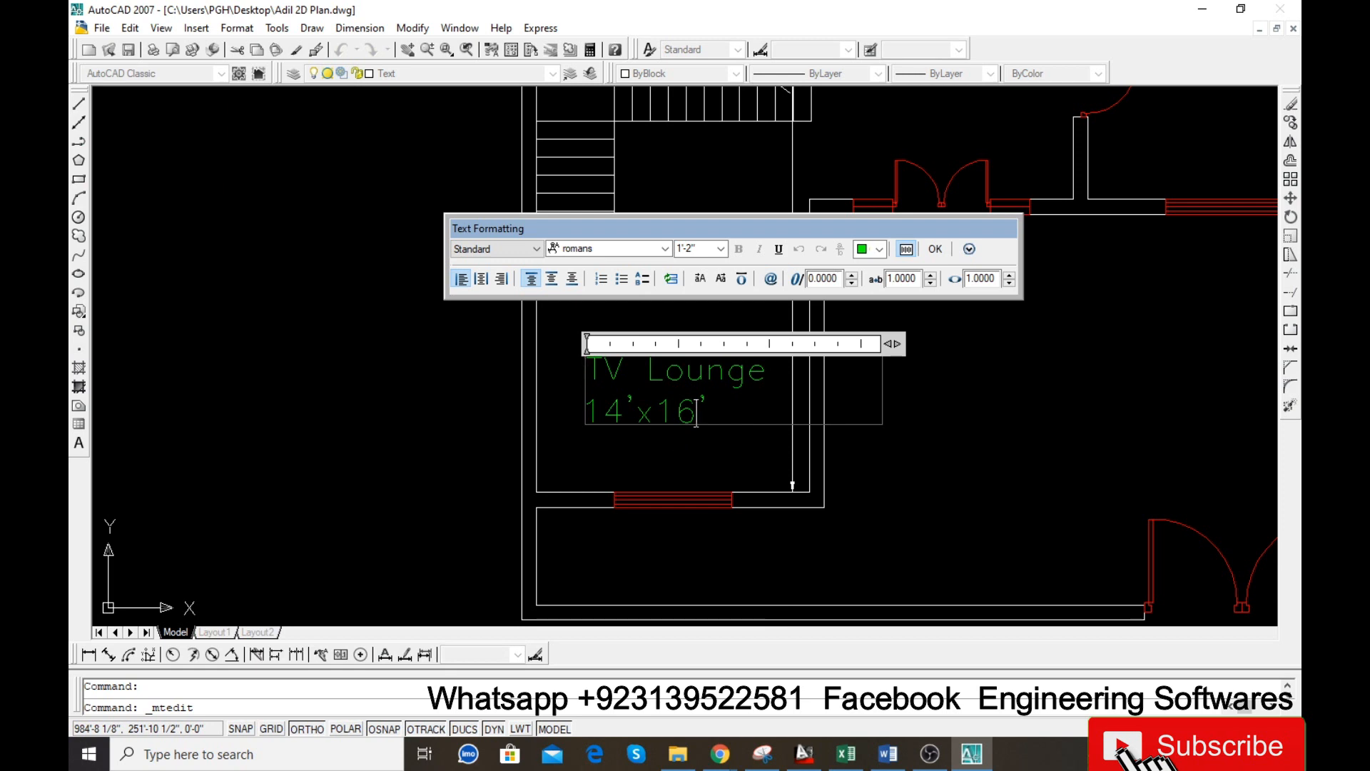
key("BackSpace")
key("BackSpace")
type("23")
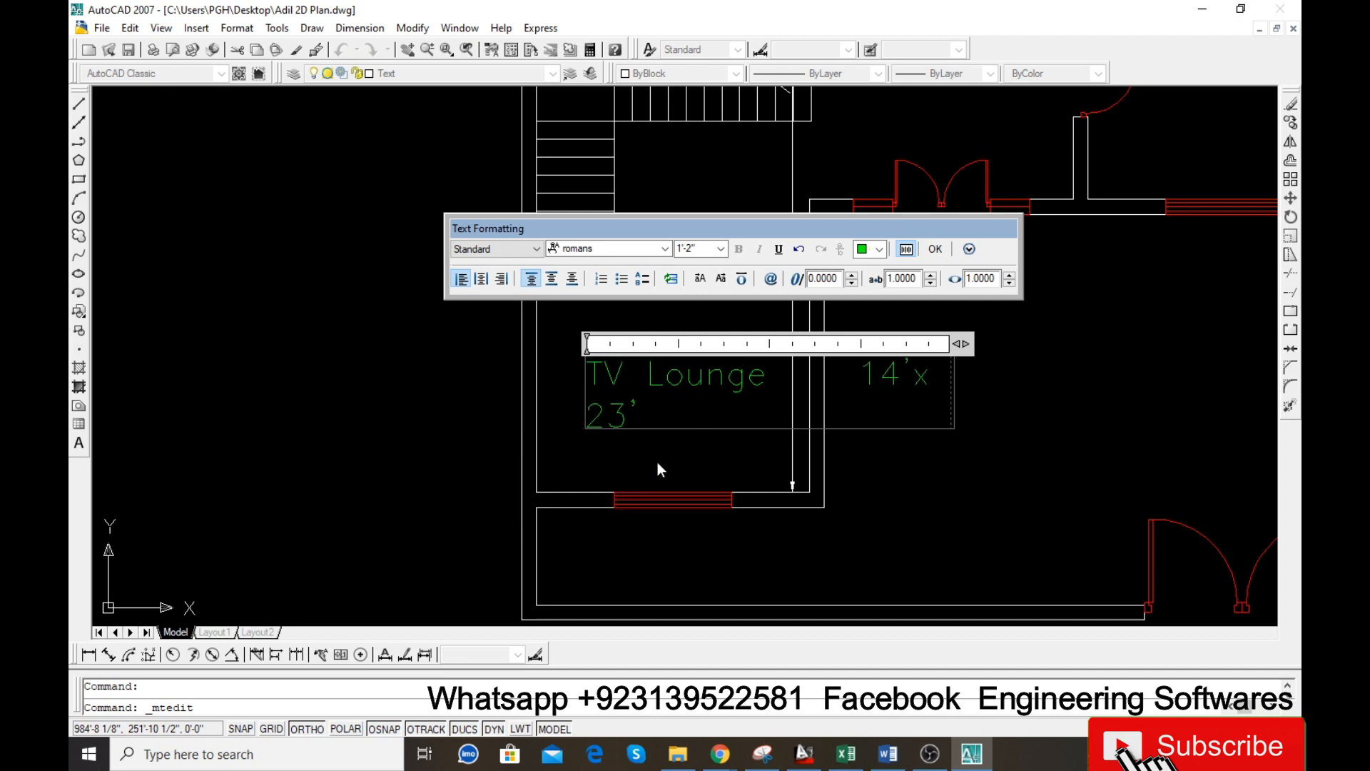
key("BackSpace")
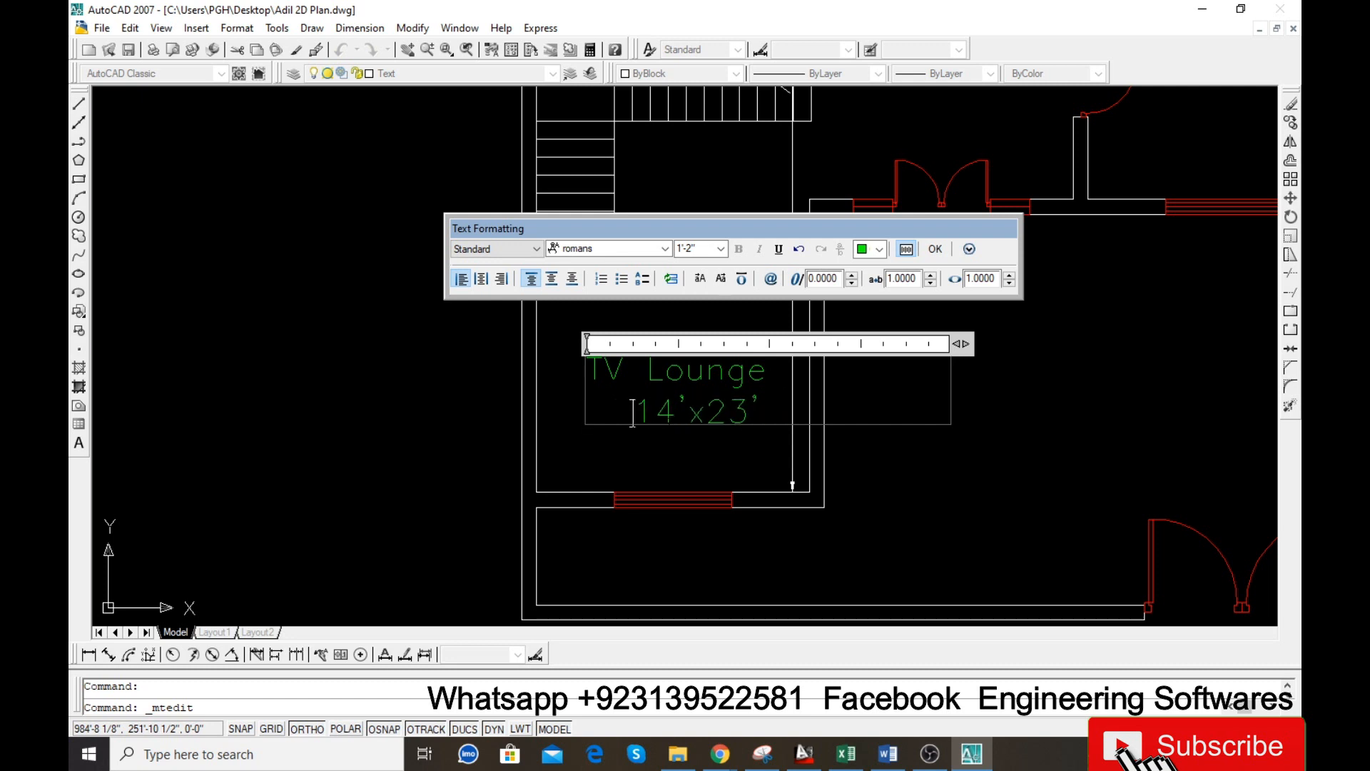
left_click(668, 454)
scroll(577, 418, "down", 2)
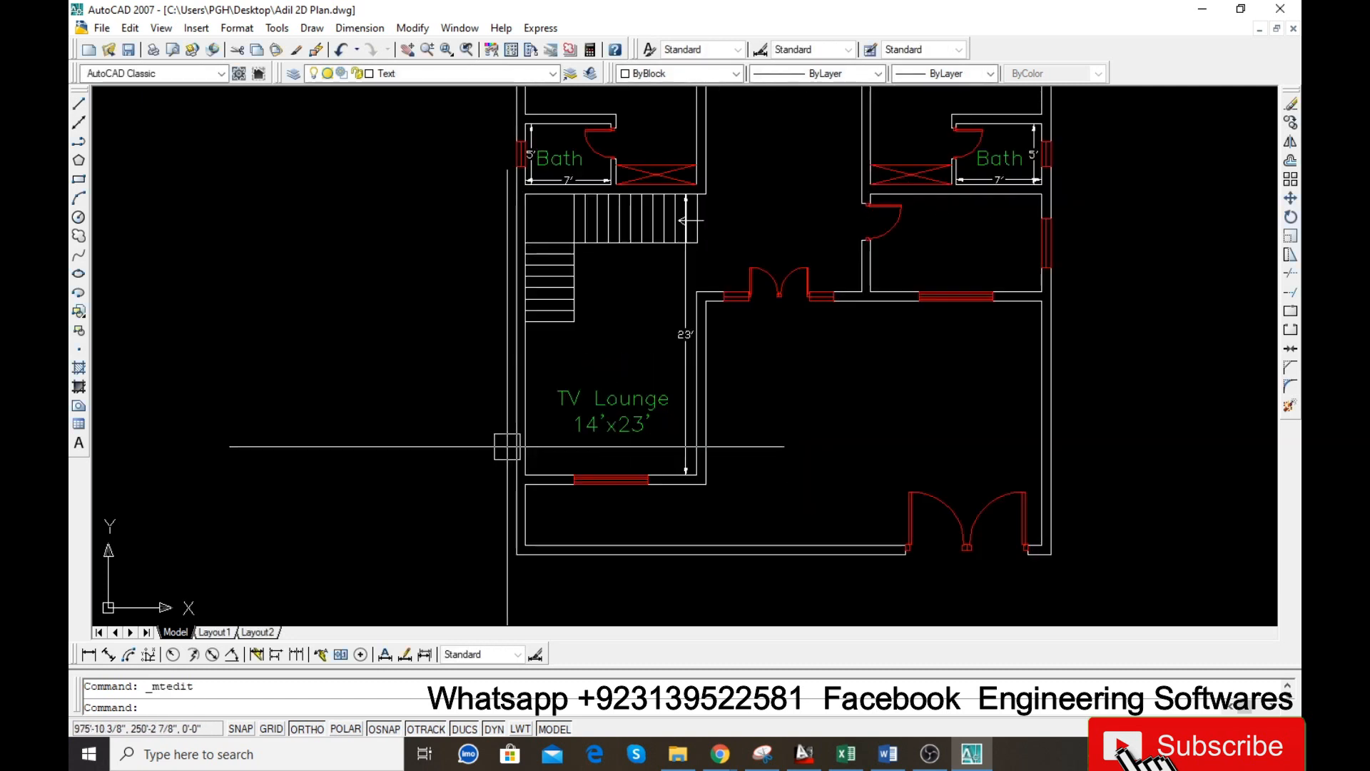
left_click(672, 277)
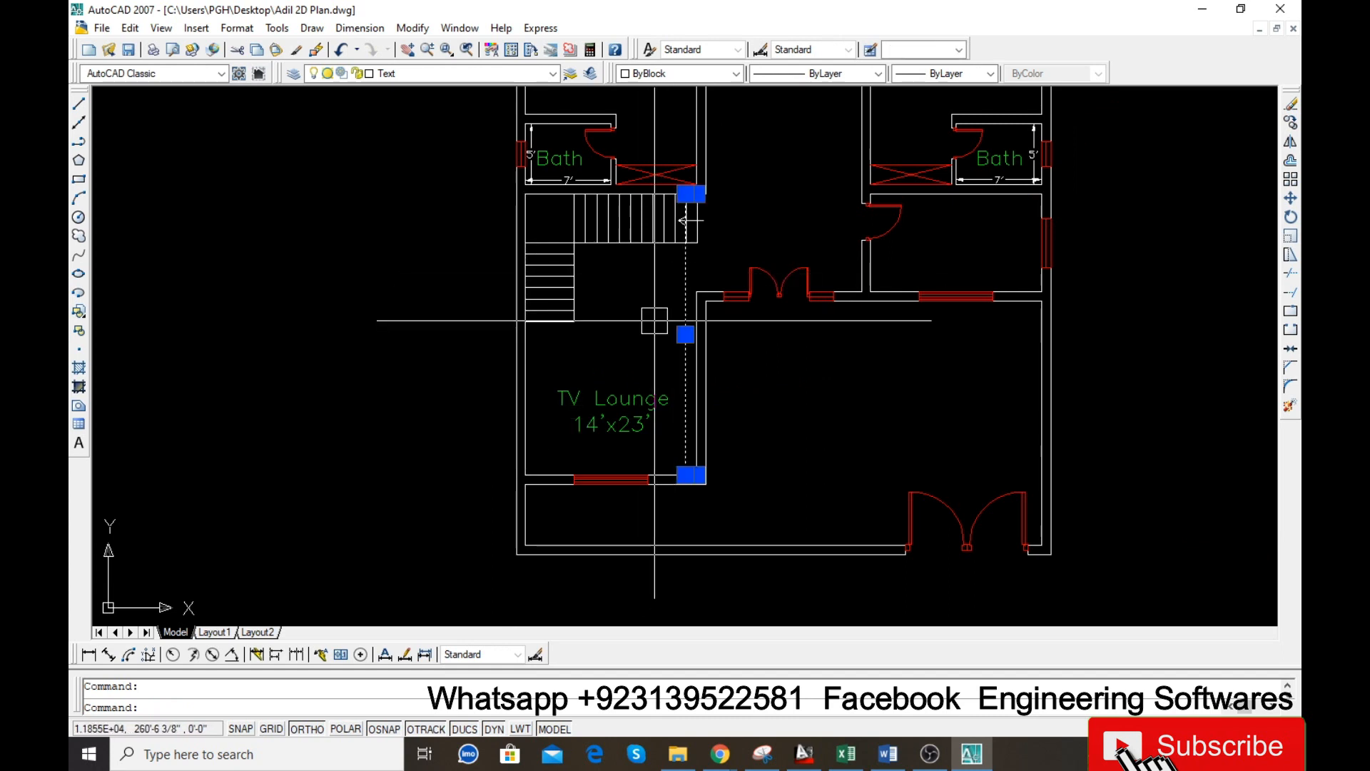
key("Delete")
- Copy the right 14'x16' Bed Room label into the central passage between the two 14'x16' bedrooms
scroll(655, 321, "down", 4)
scroll(637, 286, "up", 3)
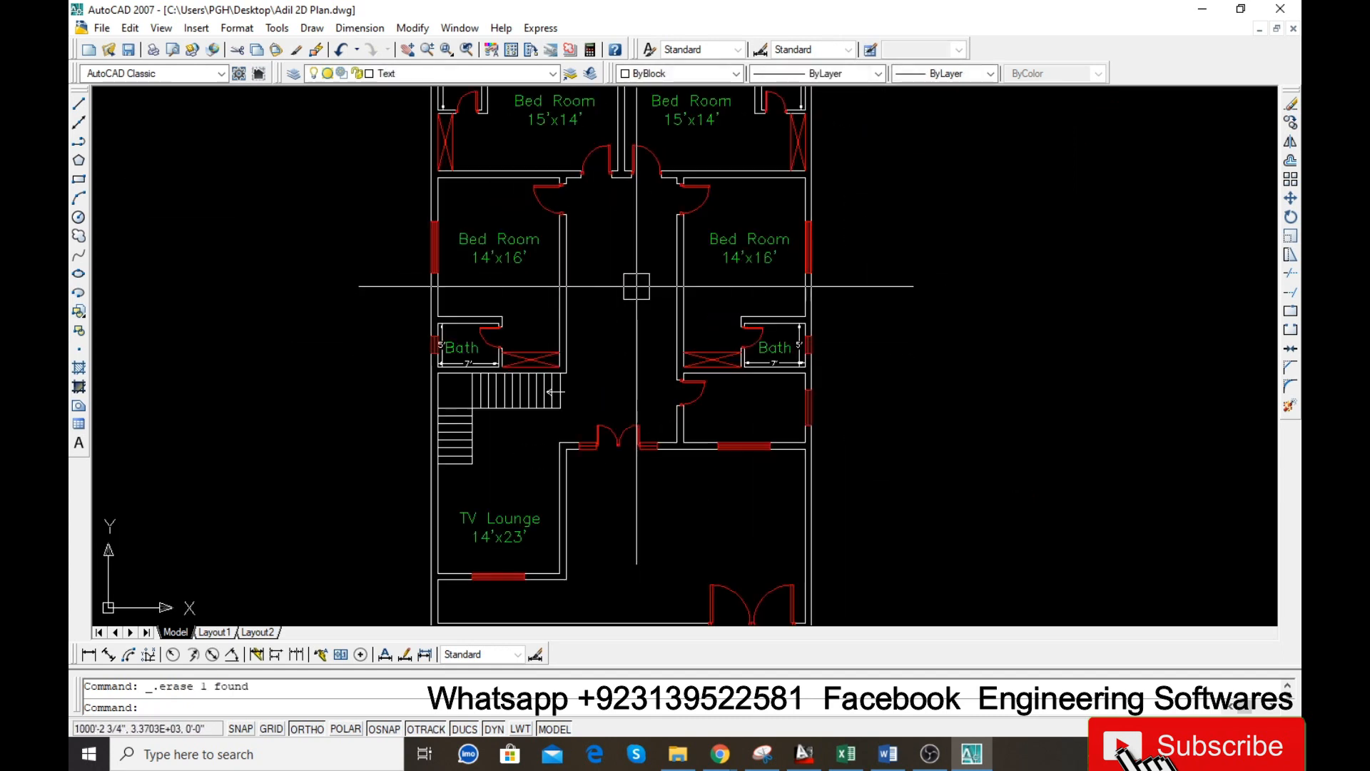
left_click(749, 246)
type("co")
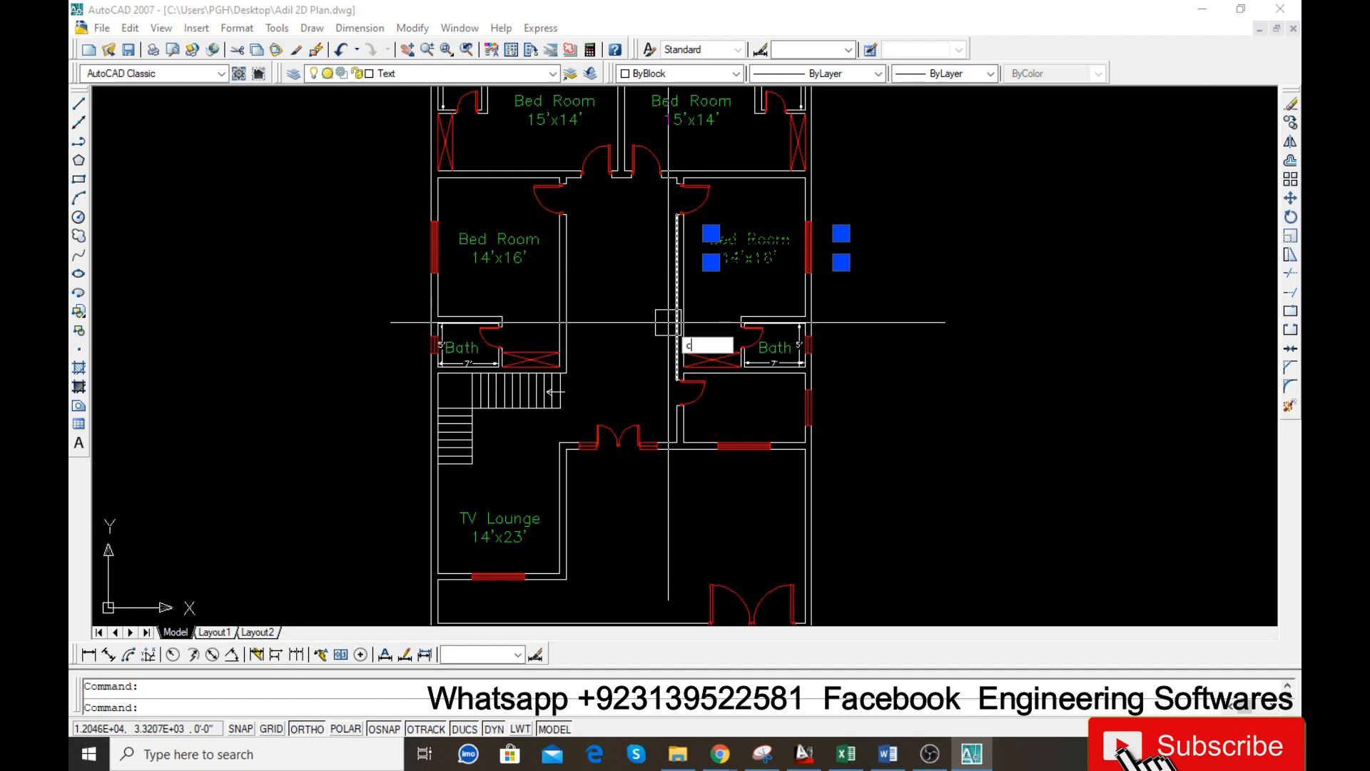
key("Return")
left_click(711, 262)
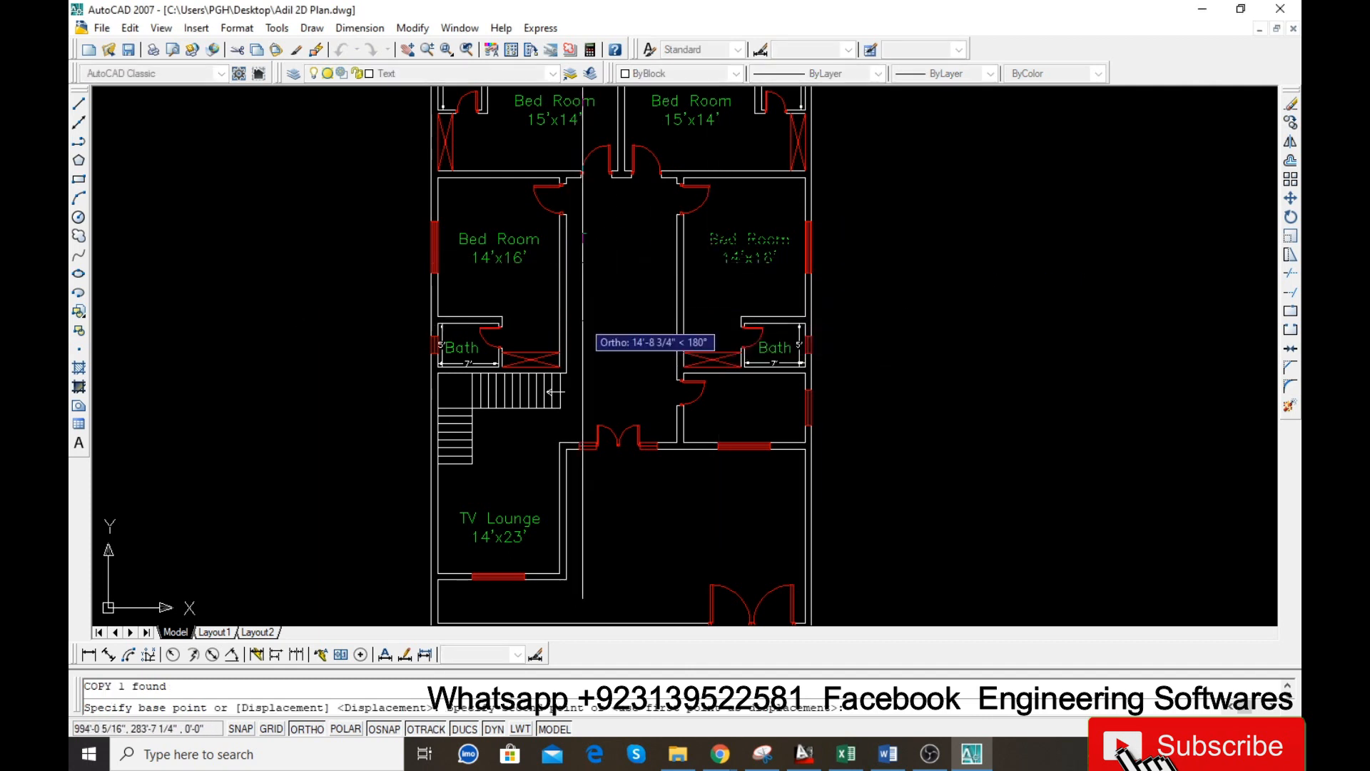
scroll(592, 322, "up", 3)
left_click(595, 327)
key("Escape")
- Replace the whole text of the copied label in the central passage with Lobby
double_click(657, 266)
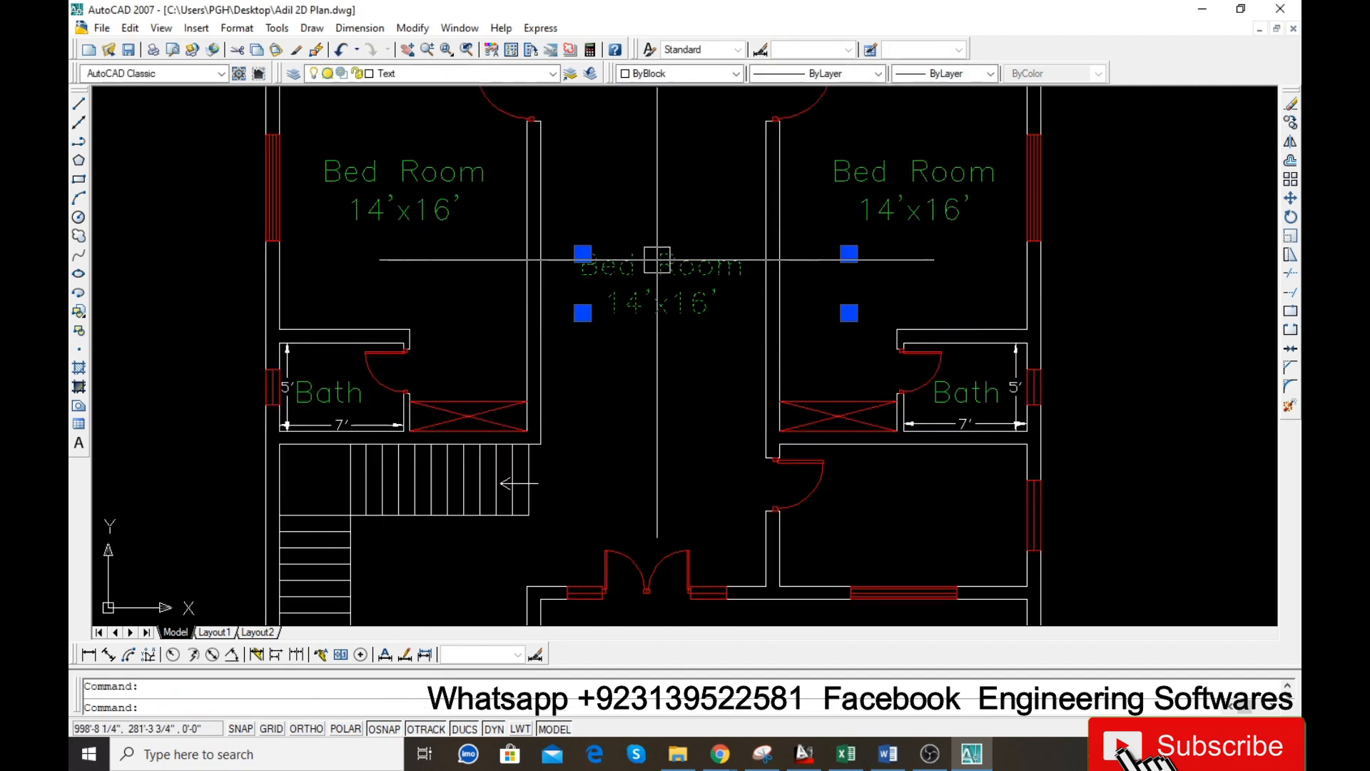
type("Lobby")
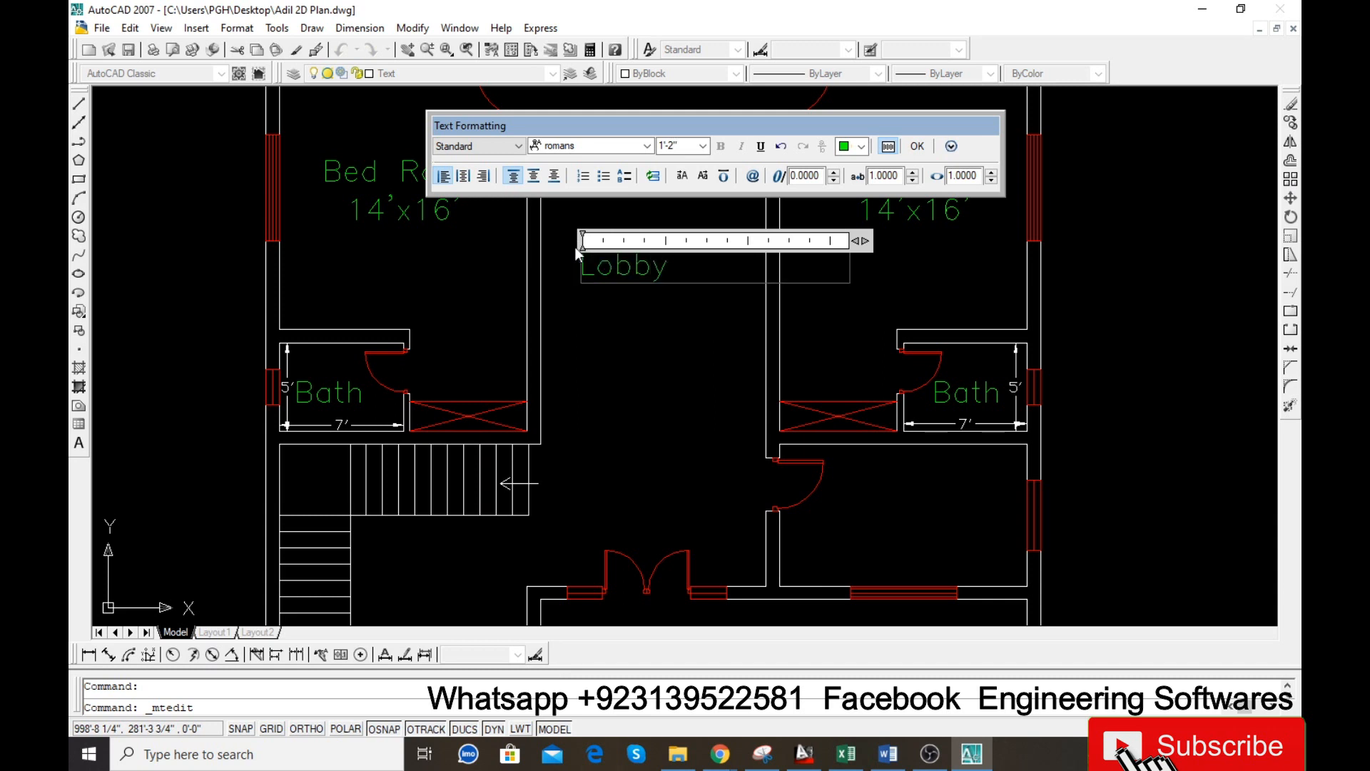
left_click(635, 330)
- Add an aligned horizontal dimension across the lobby's width between the bedroom walls, placed above the Lobby label
type("da")
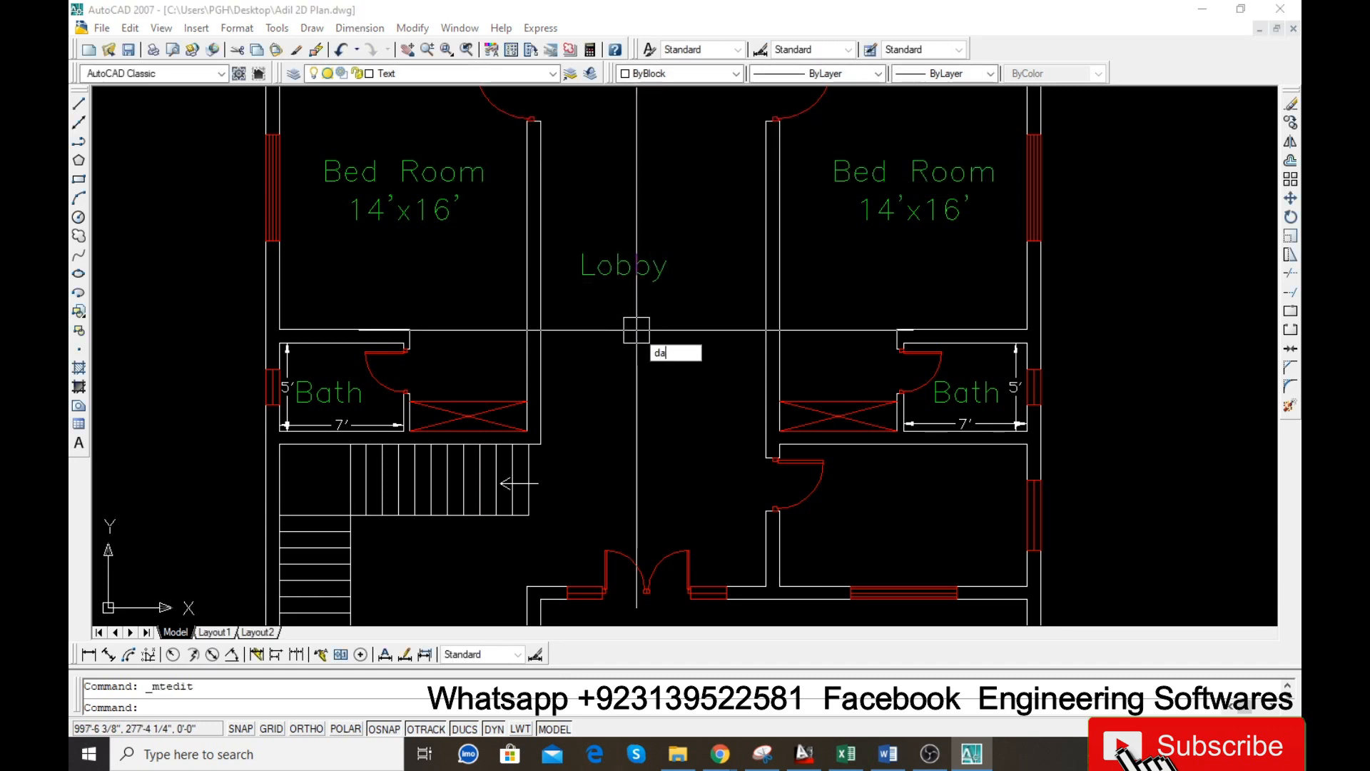
type("l")
key("Return")
left_click(540, 302)
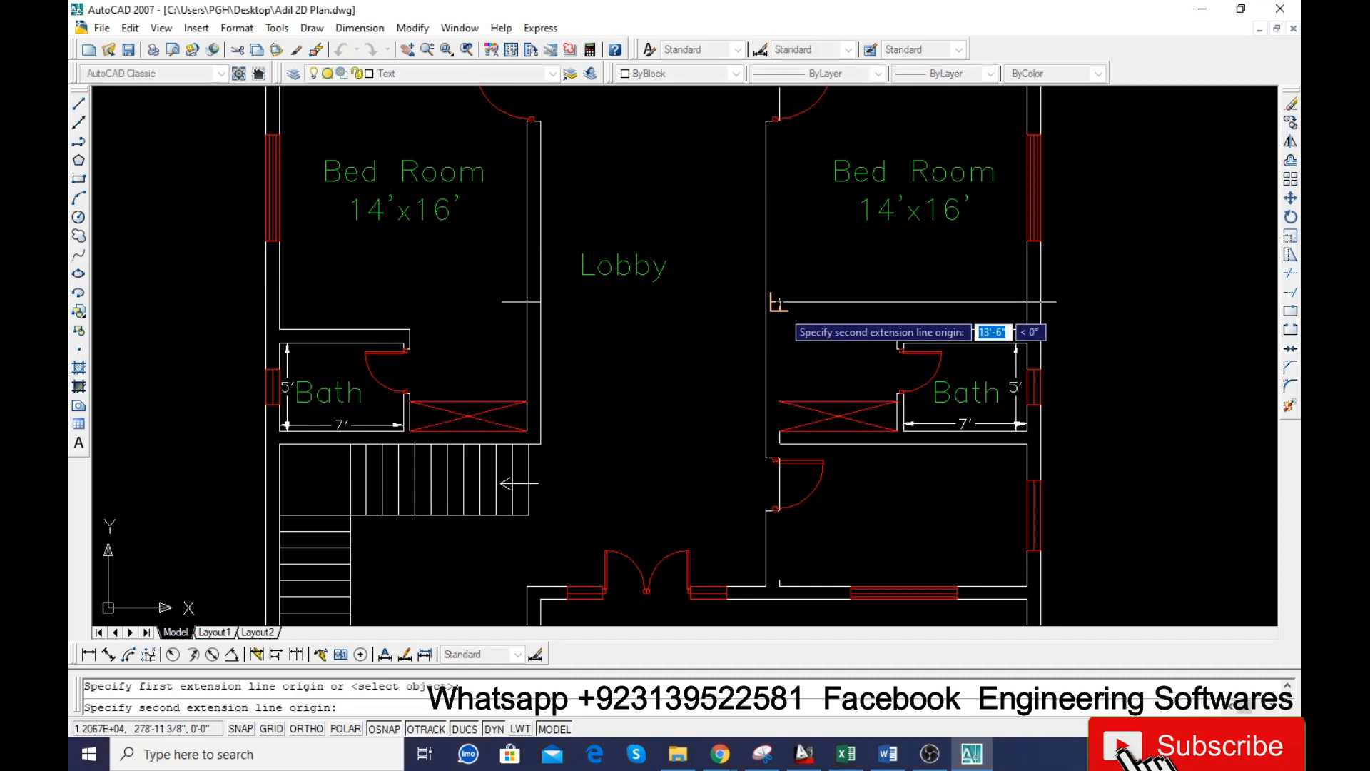
left_click(774, 302)
left_click(740, 214)
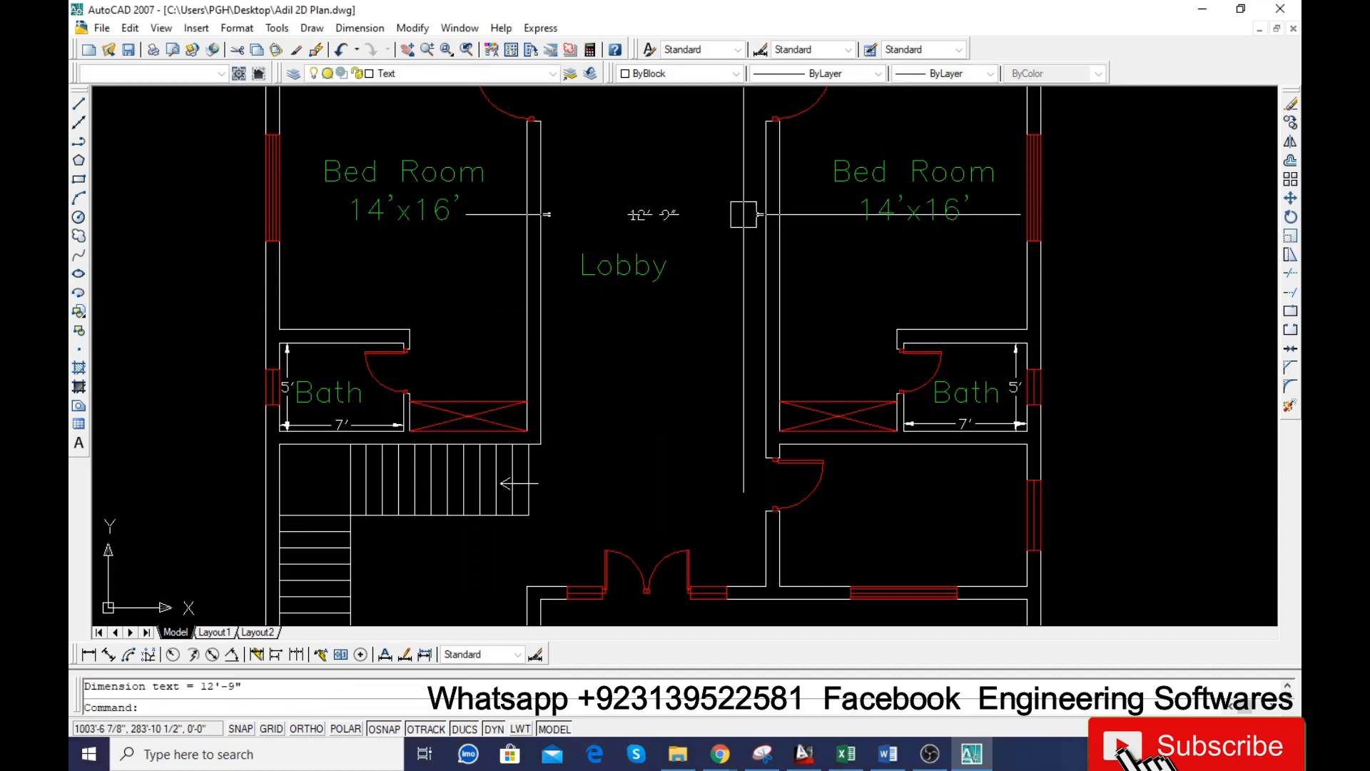
- Add a second line reading 12'9" wide to the Lobby label
double_click(673, 262)
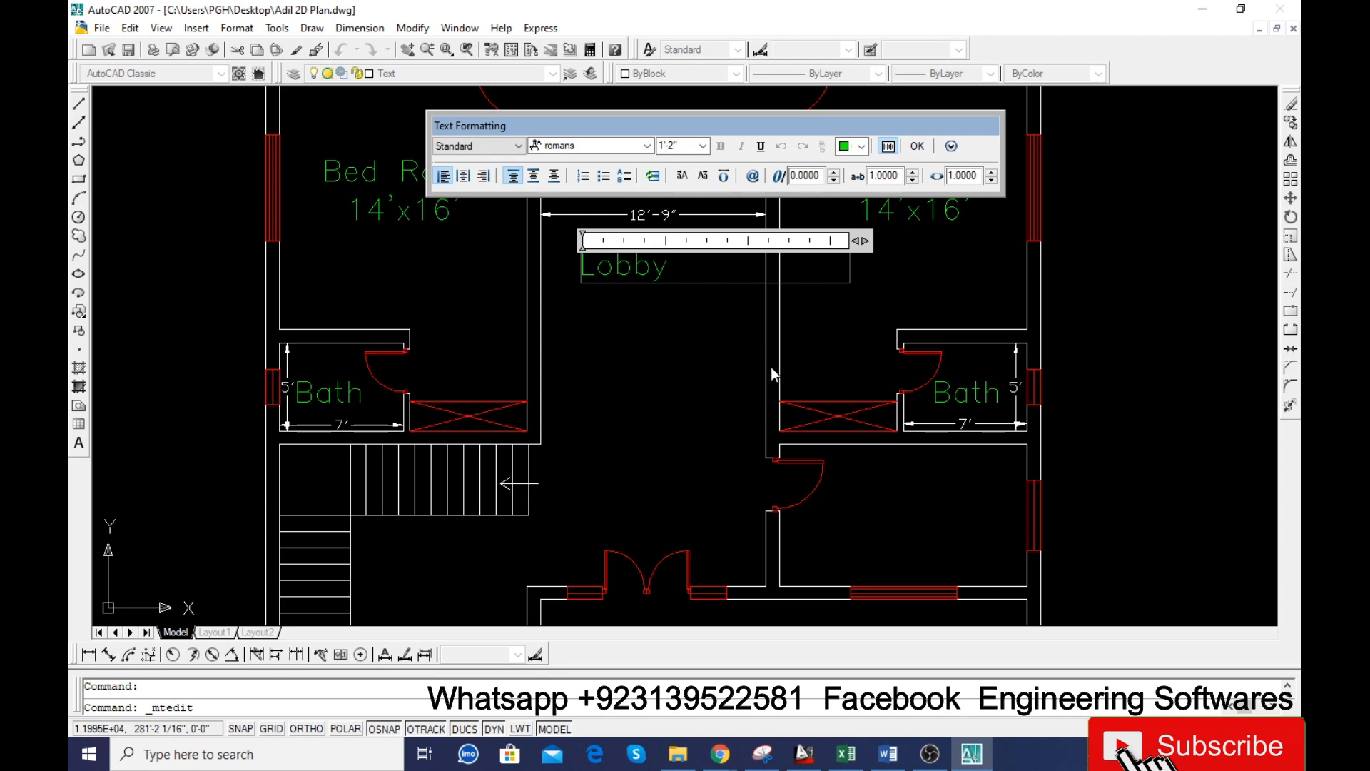
key("Return")
type("12")
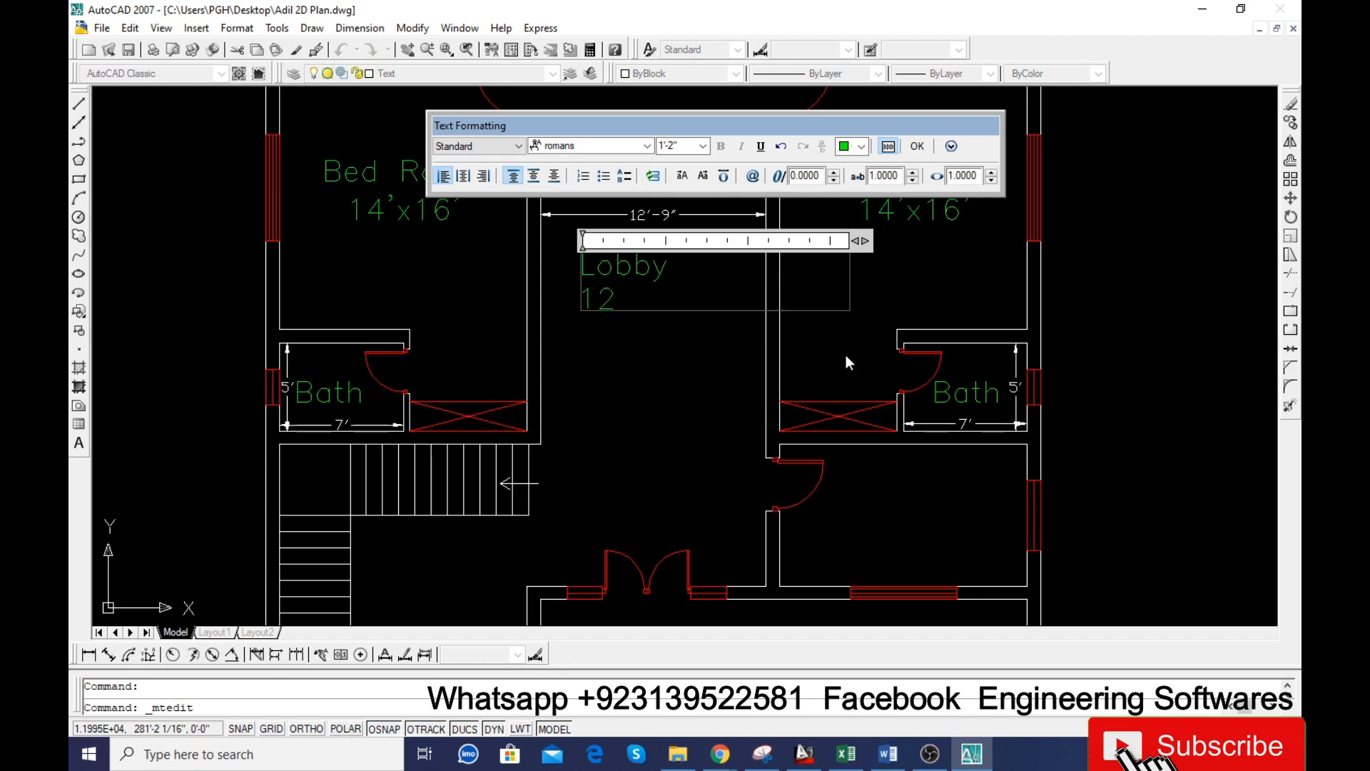
type("'9\"")
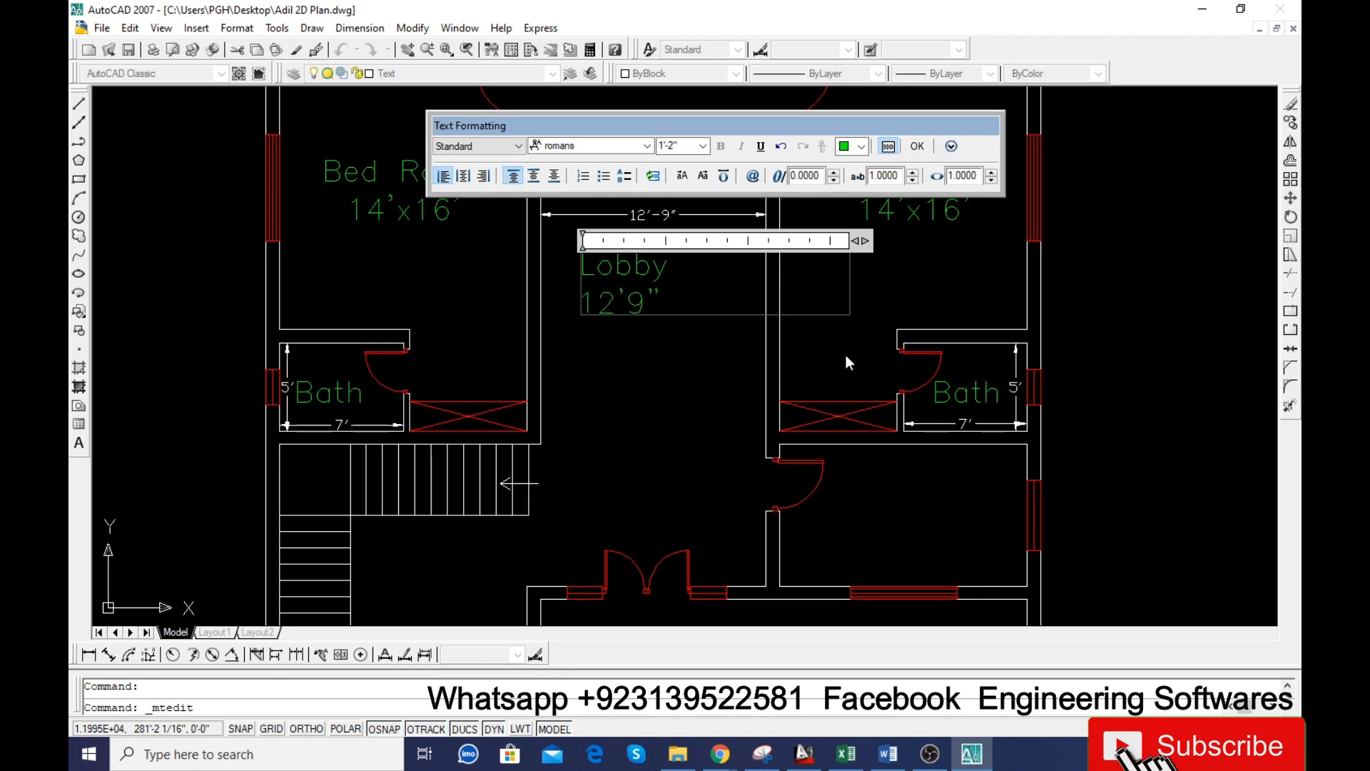
type(" wide")
left_click(700, 328)
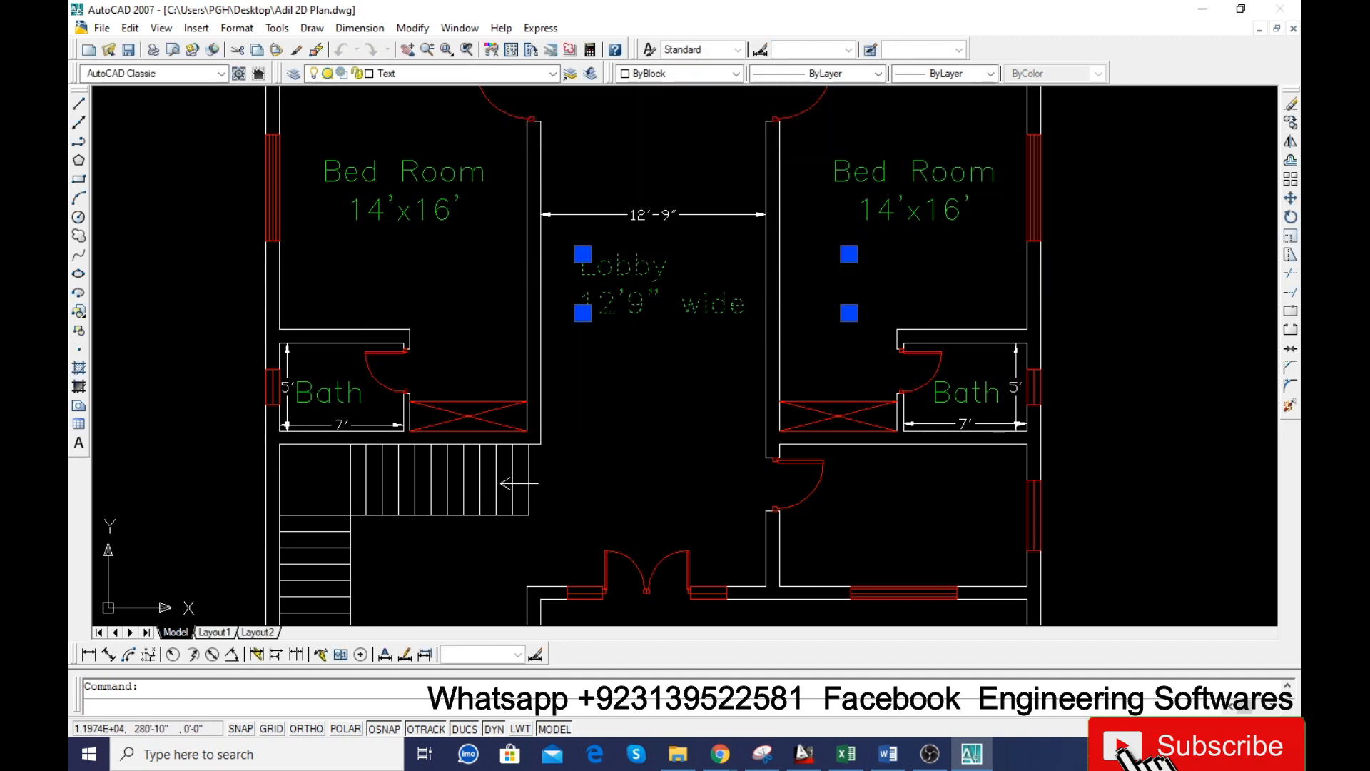
- Indent the word Lobby, rewrite the width as 12'-9", and move the word wide onto its own line
double_click(642, 268)
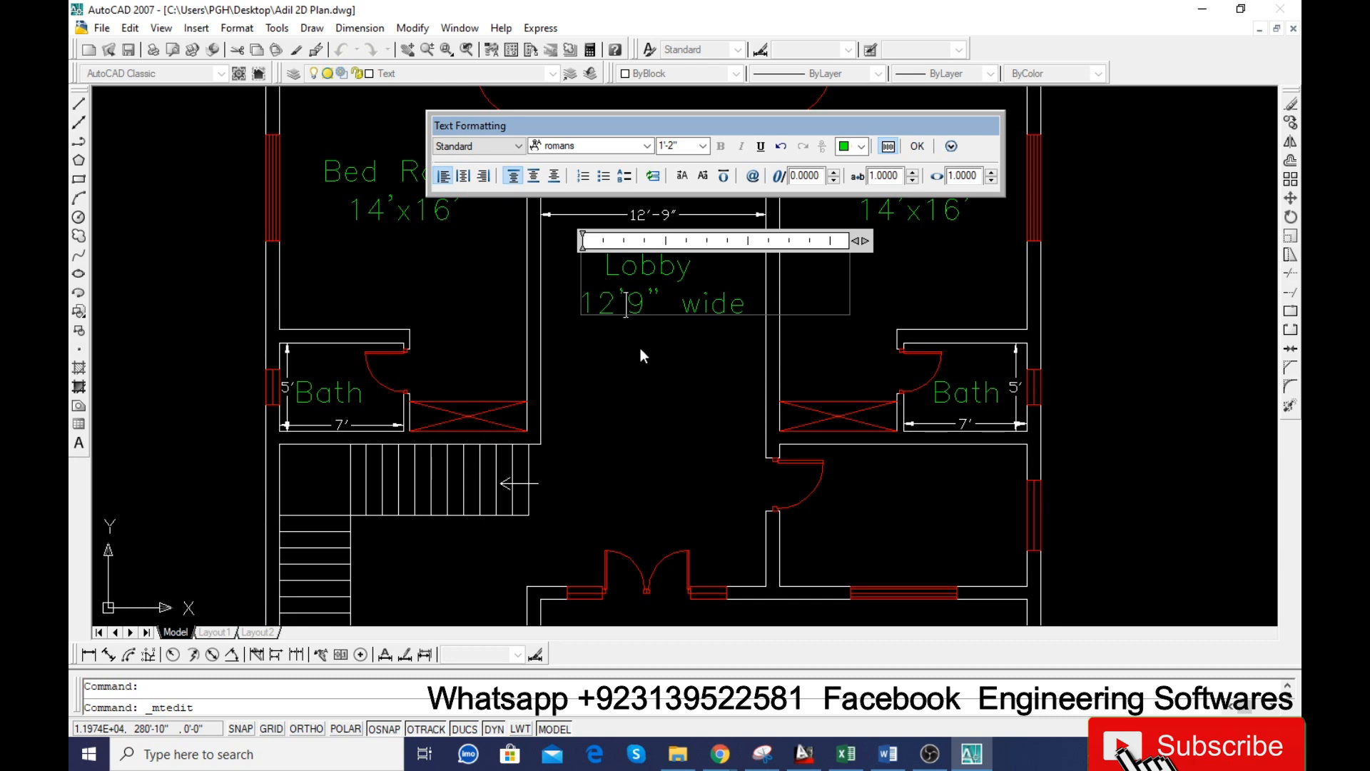
type("-")
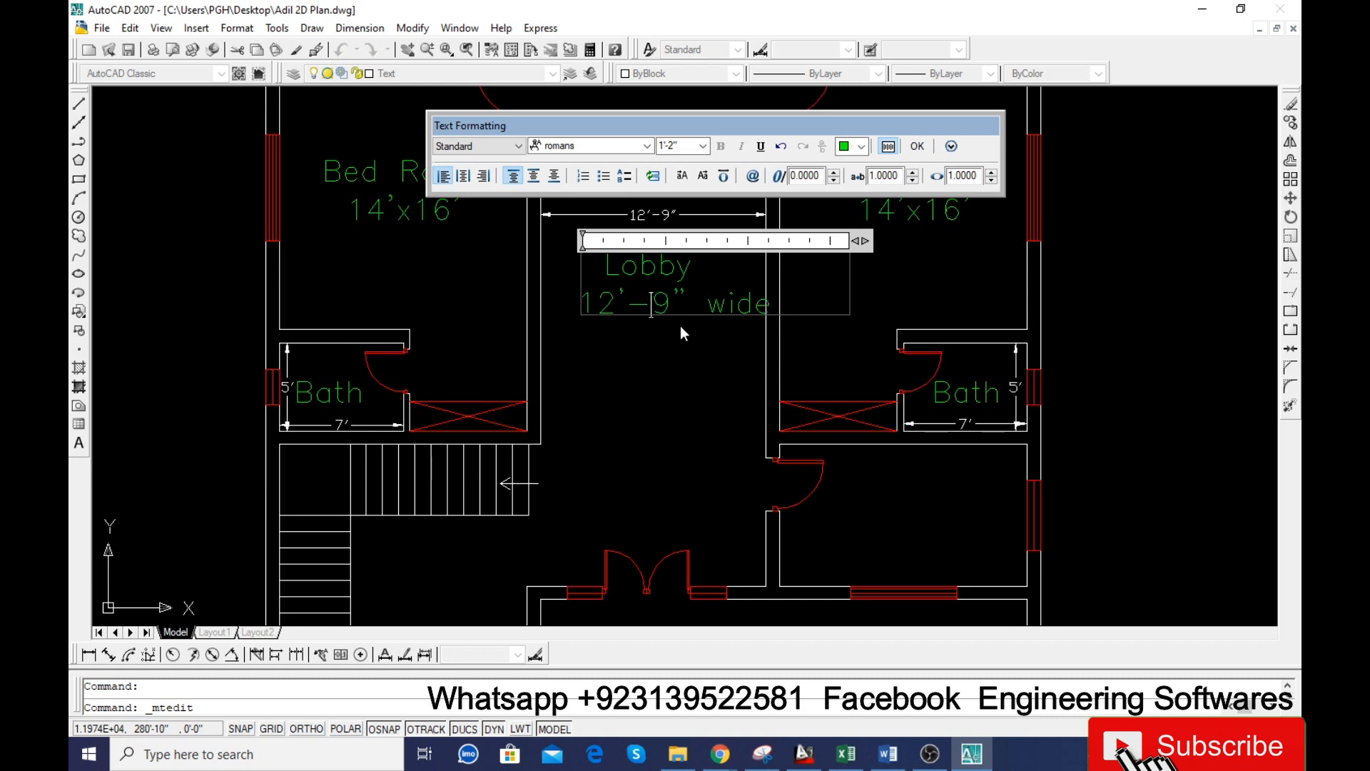
key("Return")
left_click(700, 380)
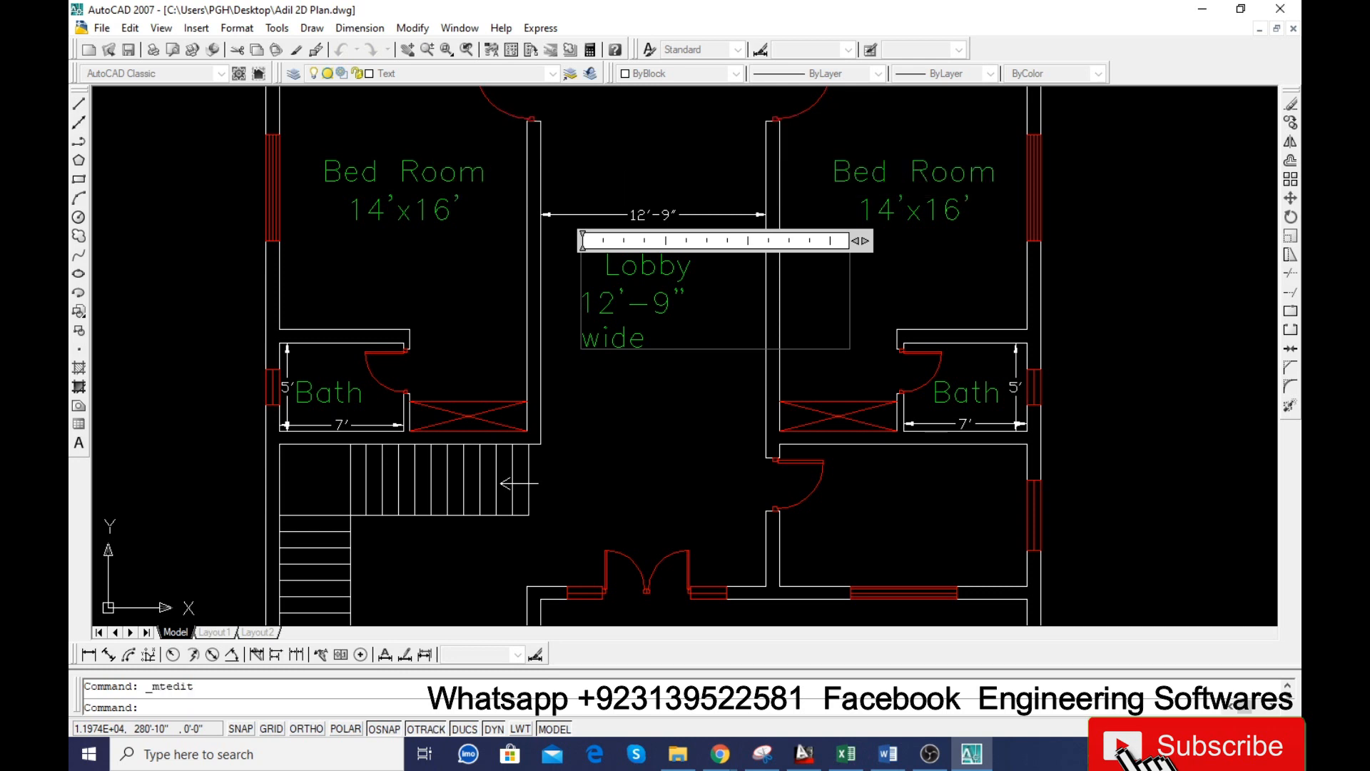
- Indent the 12'-9" and wide lines with spaces so they sit centred under Lobby in the label
double_click(642, 267)
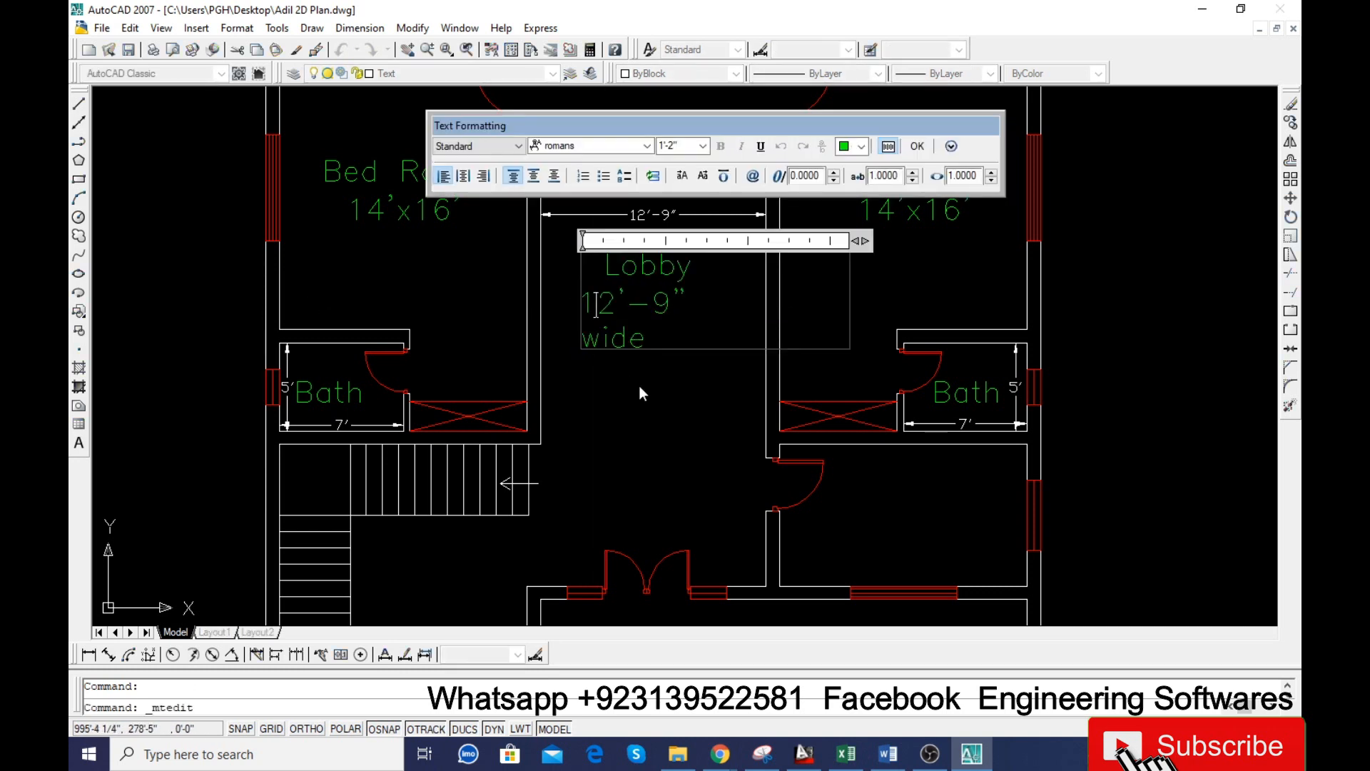
key("Home")
key("Down")
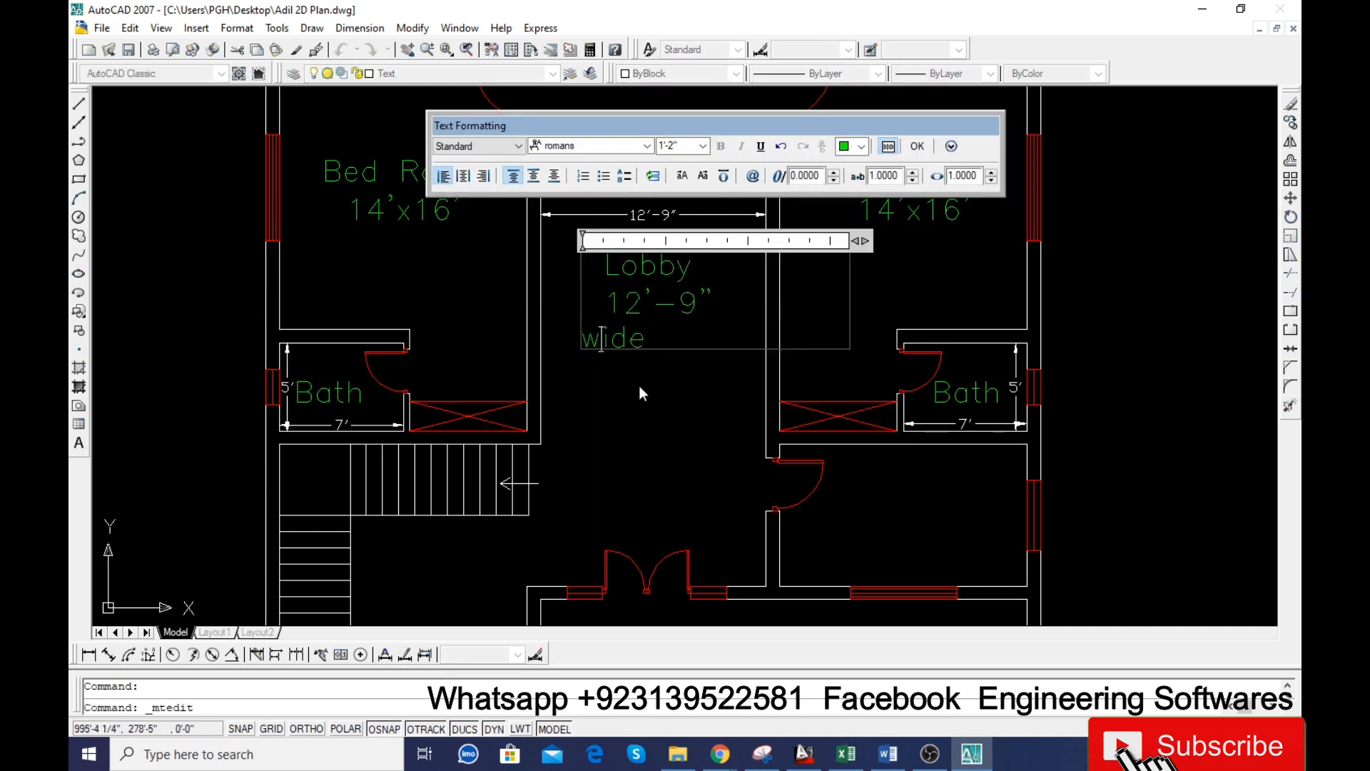
key("Home")
key("Up")
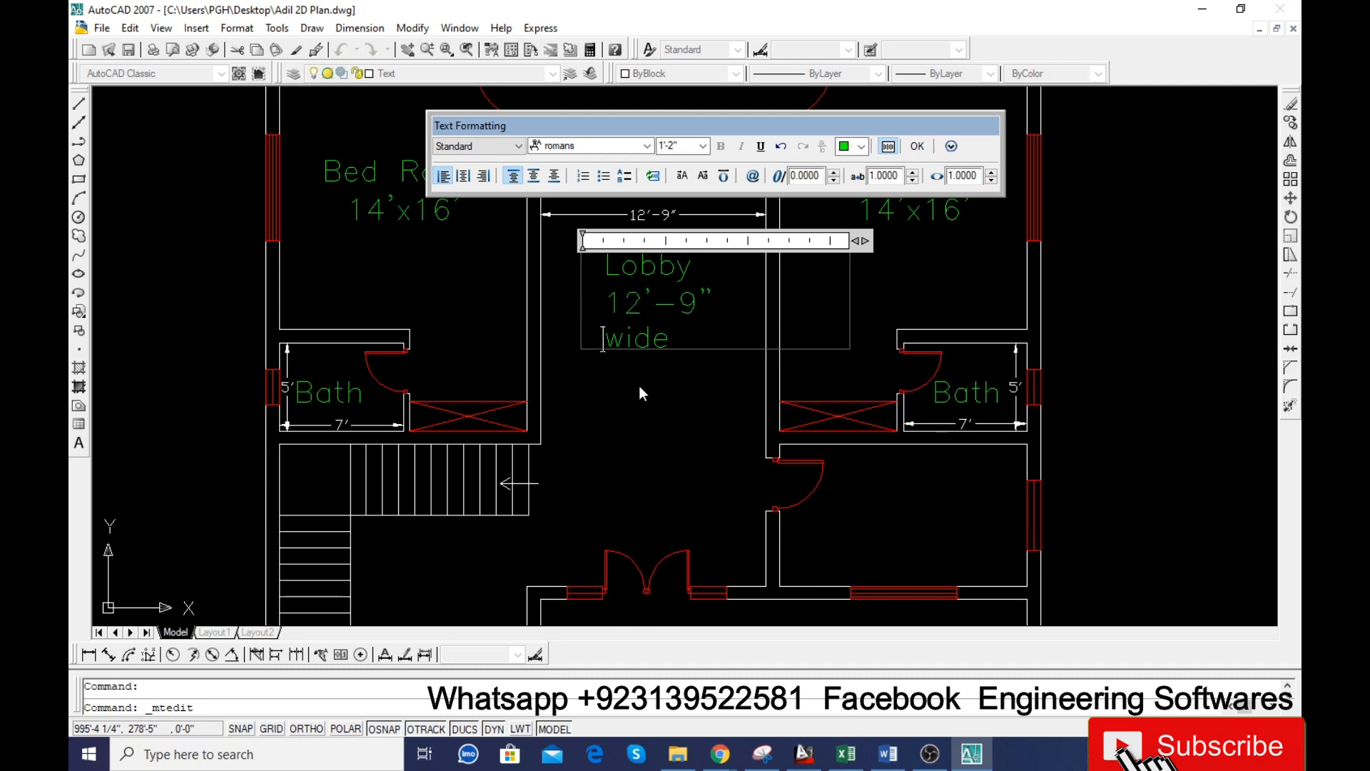
key("Up")
key("Up")
key("Down")
key("Down")
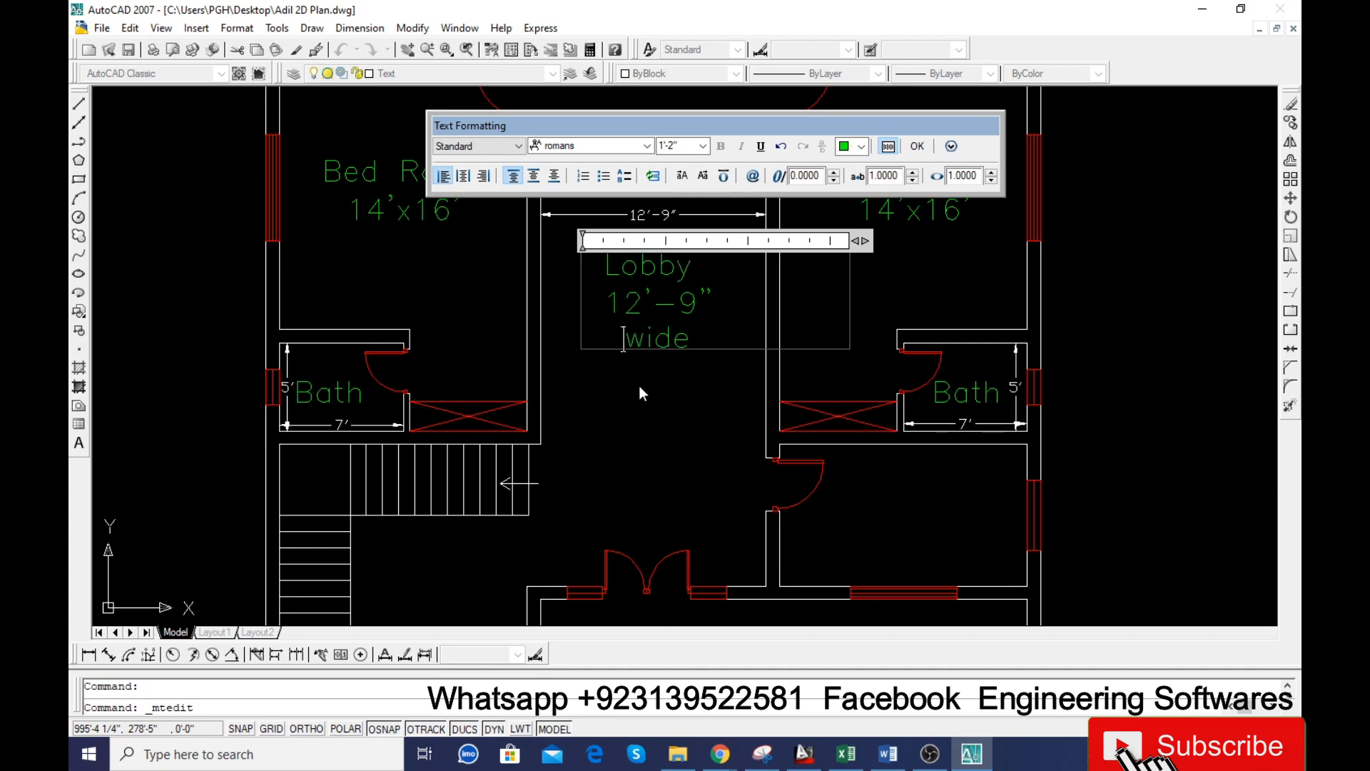
left_click(640, 385)
- Delete the horizontal width dimension above the Lobby label
scroll(628, 321, "down", 4)
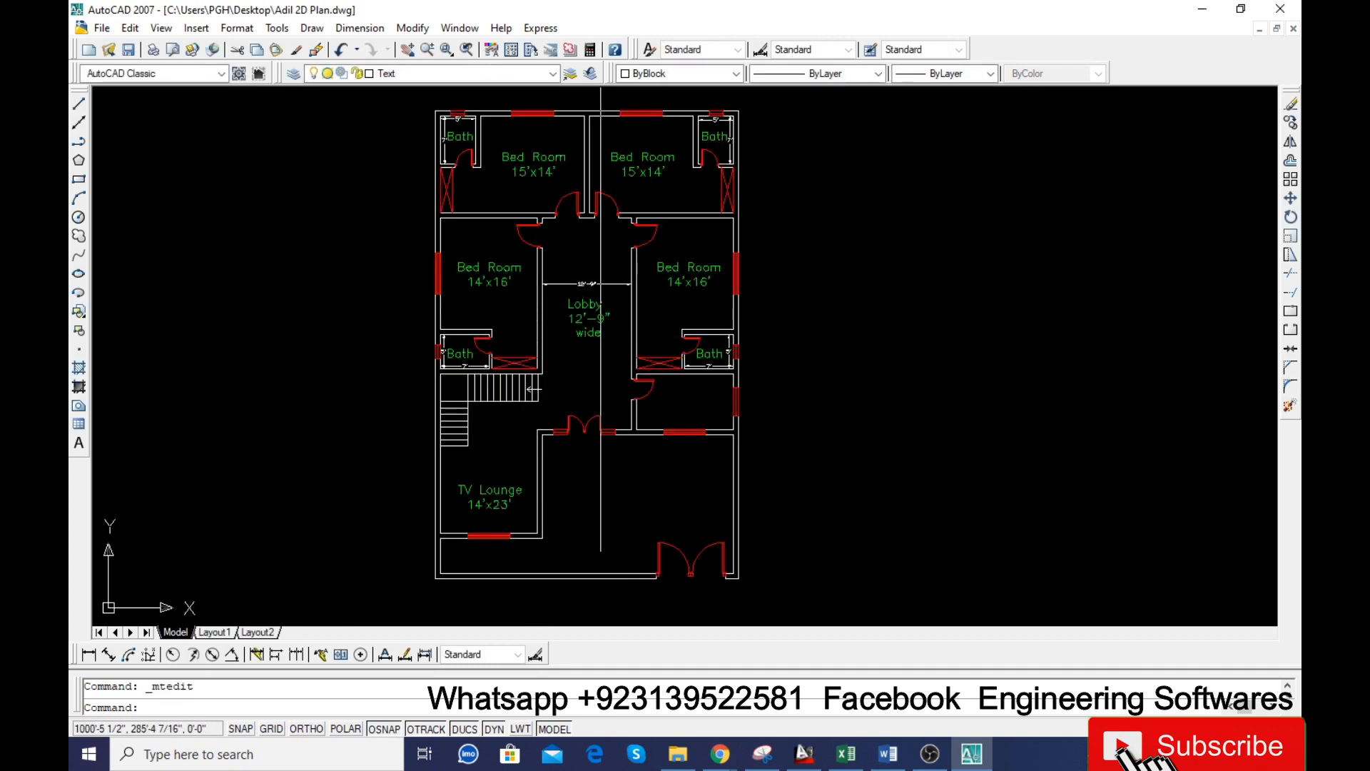
scroll(624, 296, "up", 5)
left_click(624, 296)
key("Delete")
- Copy the 14'x16' Bed Room label straight down into the unlabelled room below the bath, with Ortho on
scroll(514, 260, "down", 6)
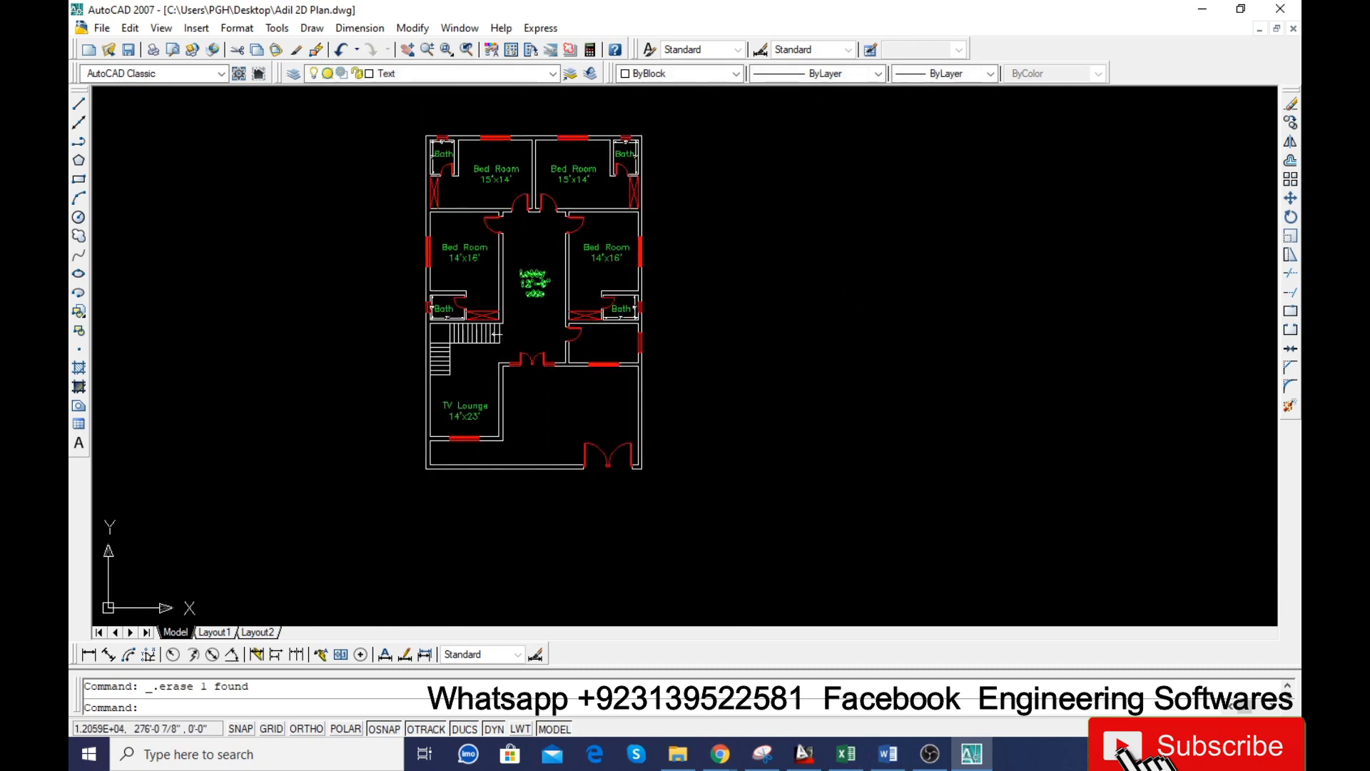
scroll(598, 357, "up", 4)
scroll(648, 257, "up", 5)
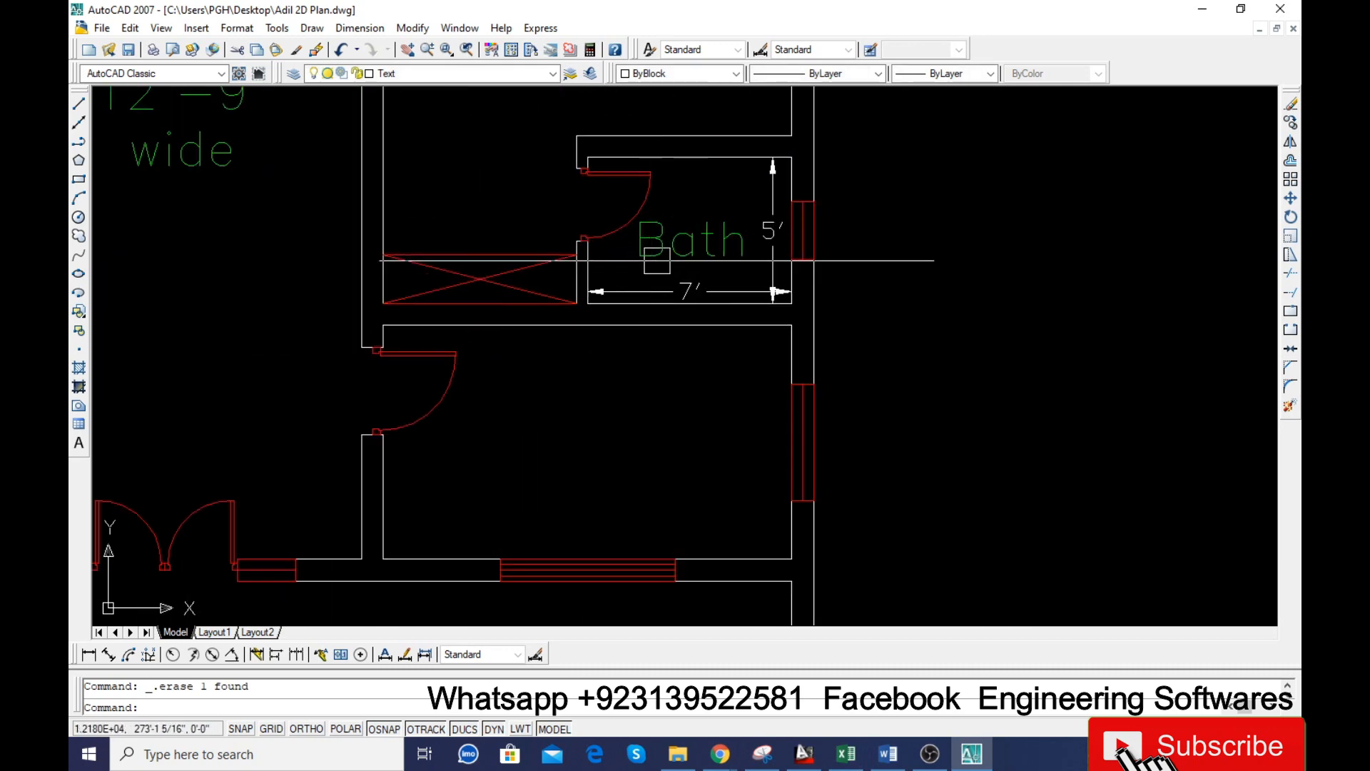
scroll(667, 244, "down", 5)
left_click(646, 198)
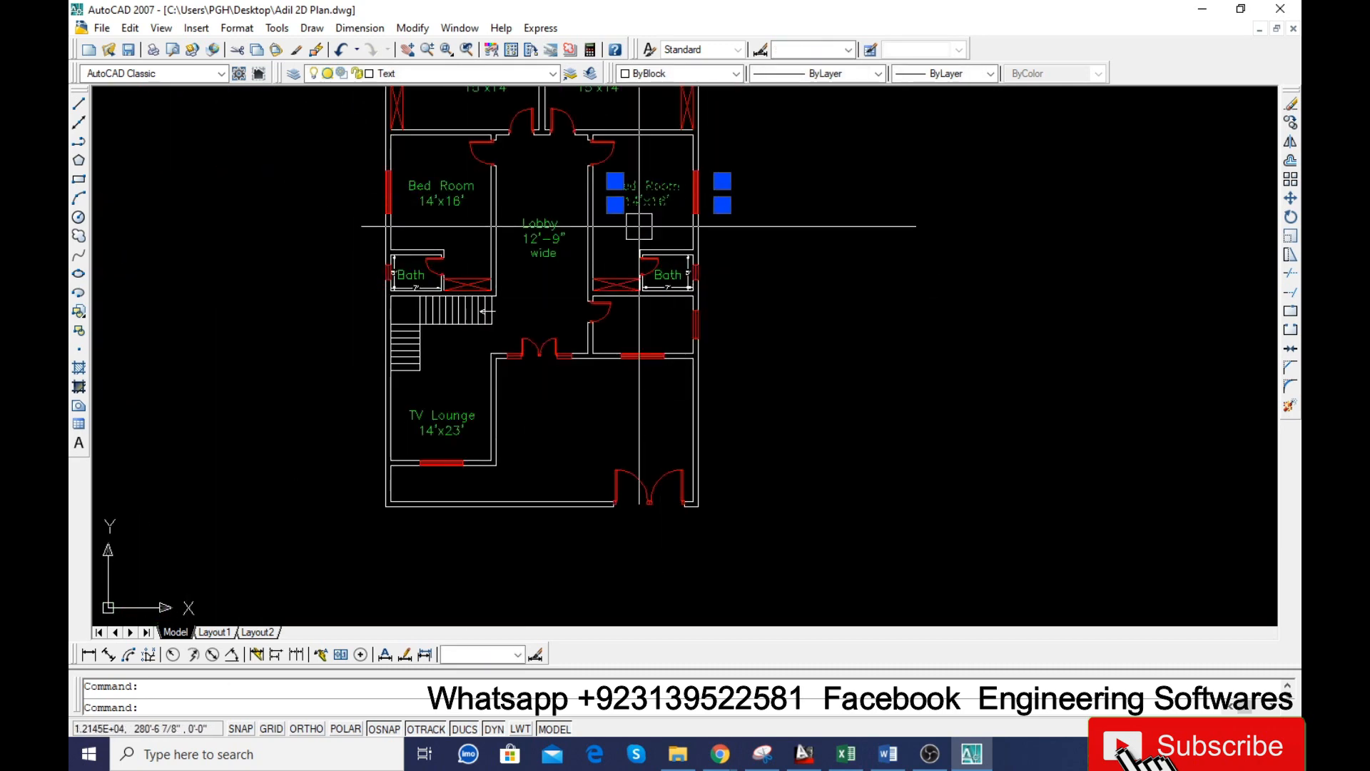
type("co")
key("Return")
left_click(620, 193)
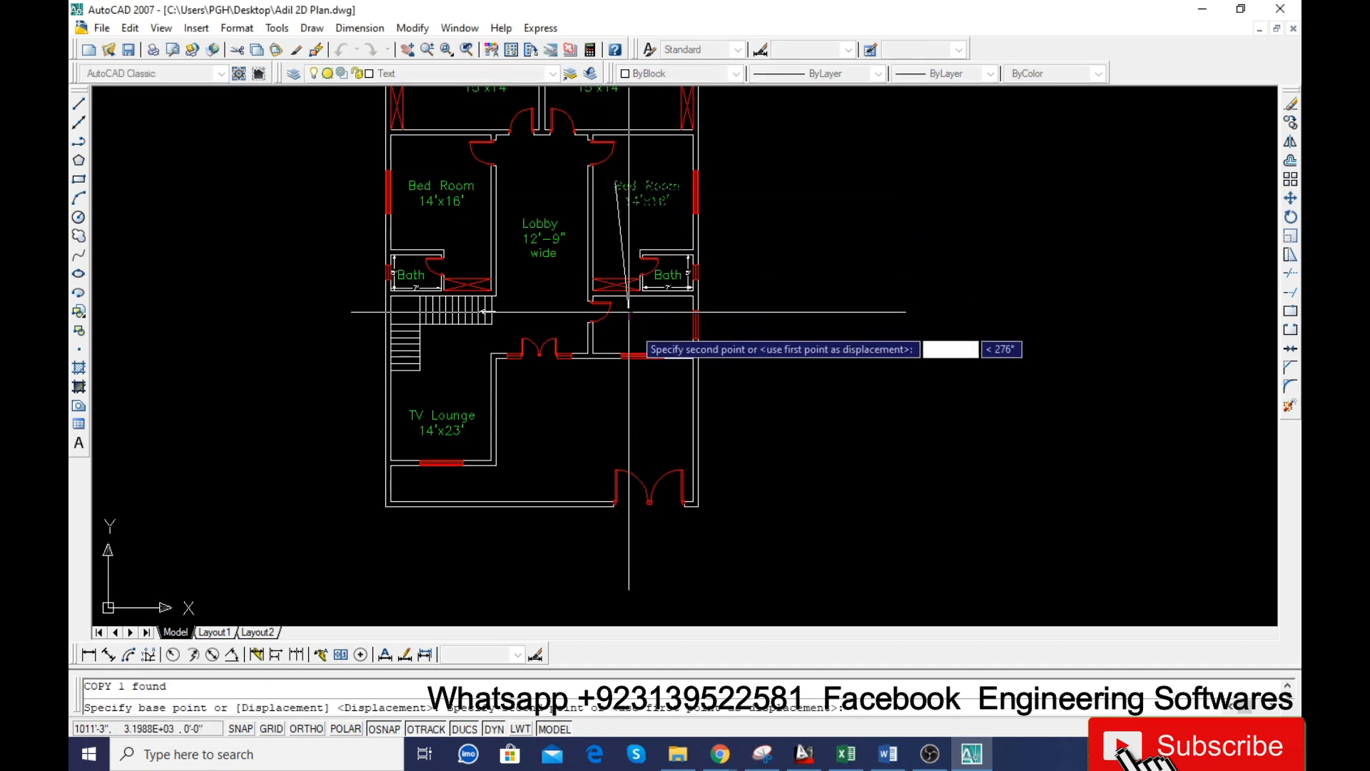
scroll(619, 338, "up", 5)
key("F8")
left_click(548, 286)
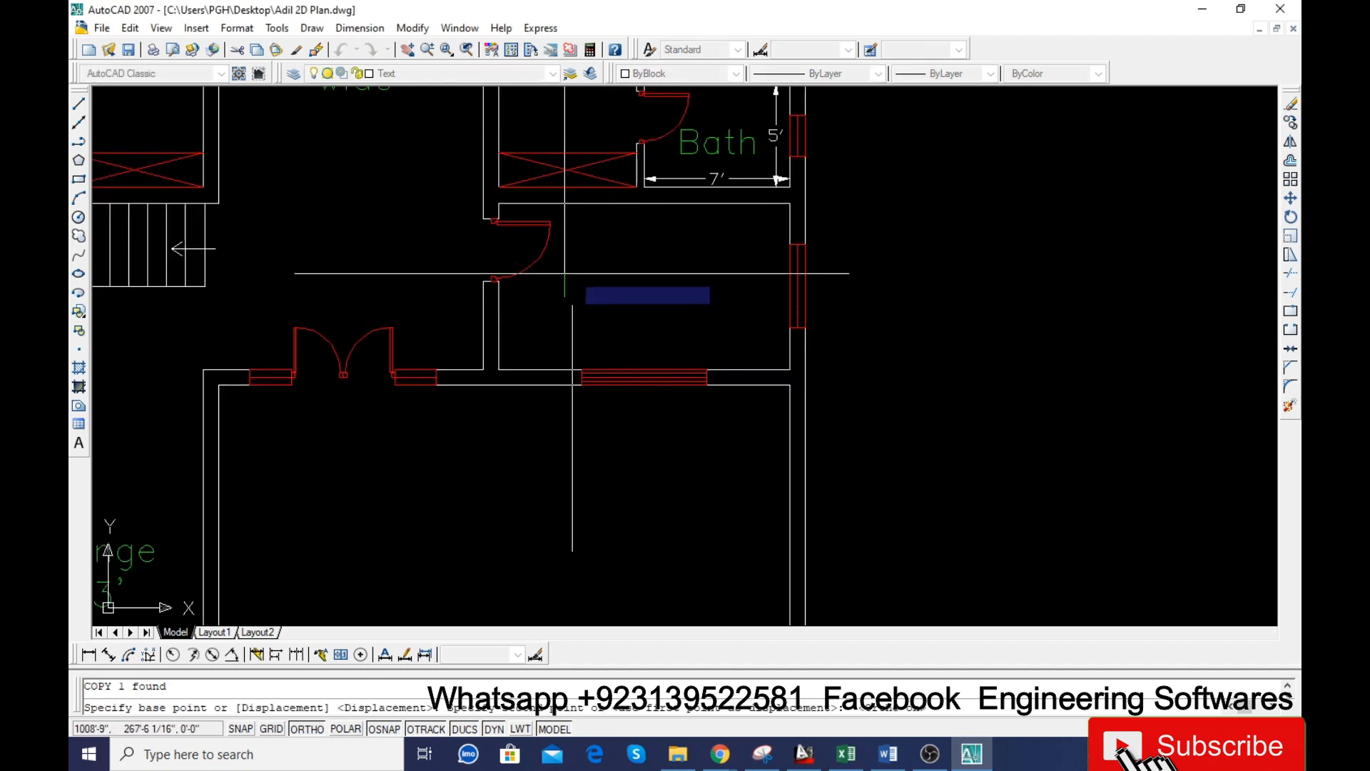
scroll(571, 257, "up", 3)
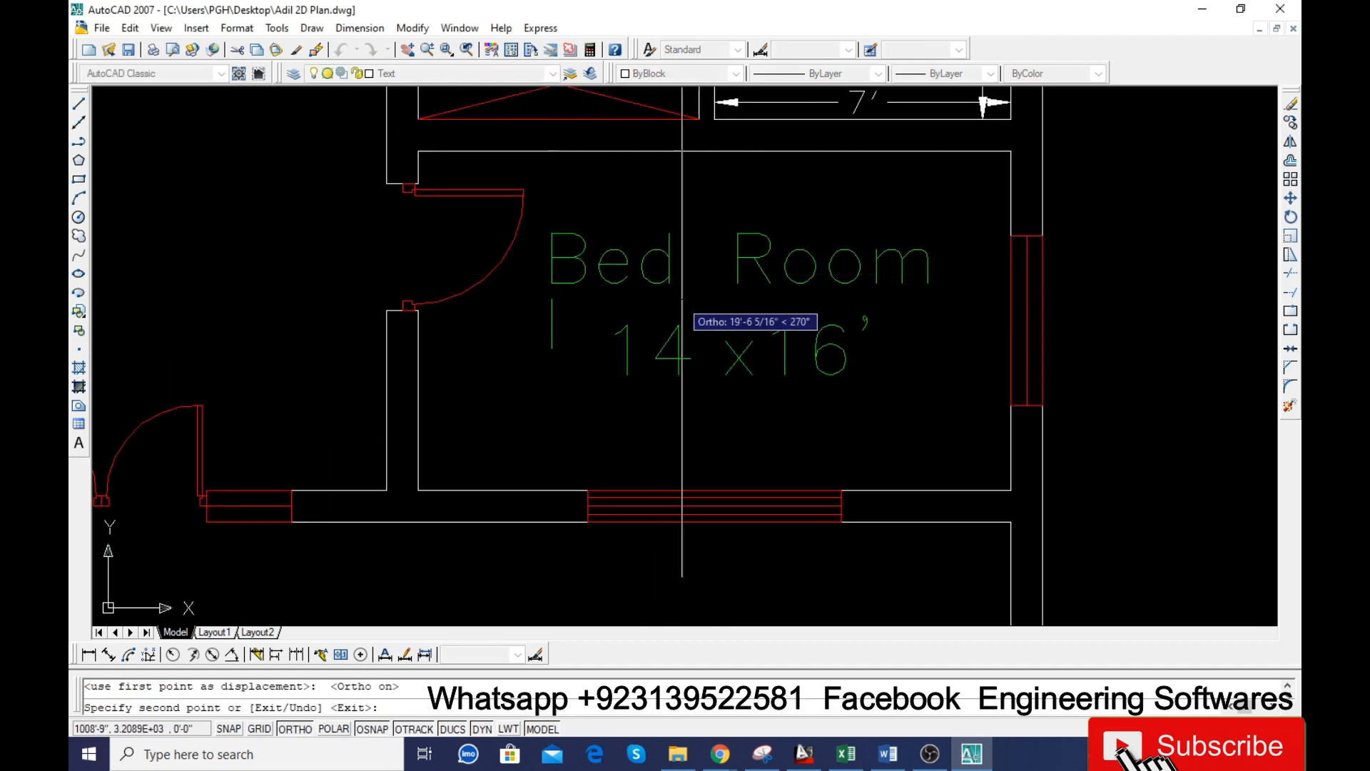
key("Escape")
- Replace the name in the copied label with Kitchen
double_click(651, 271)
left_click_drag(940, 265, 546, 264)
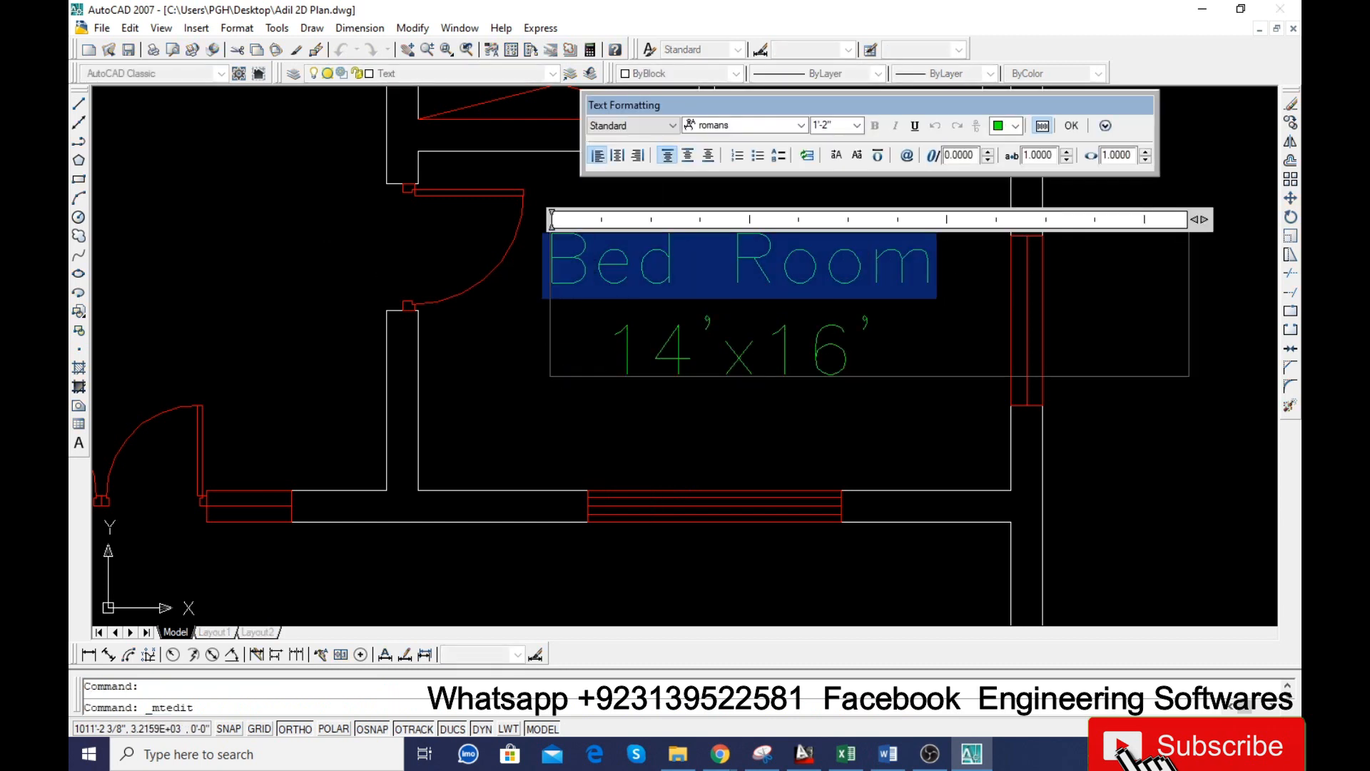
type("Kitchen")
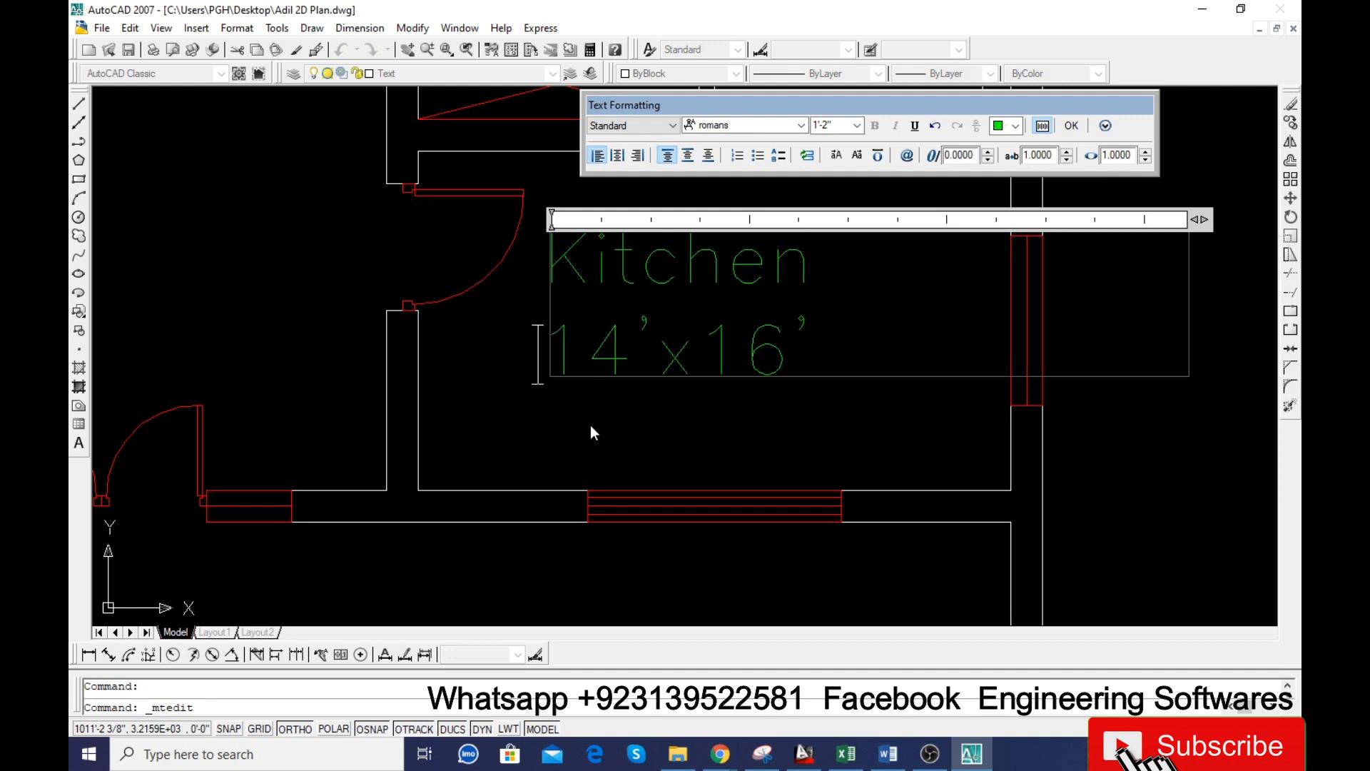
left_click(591, 426)
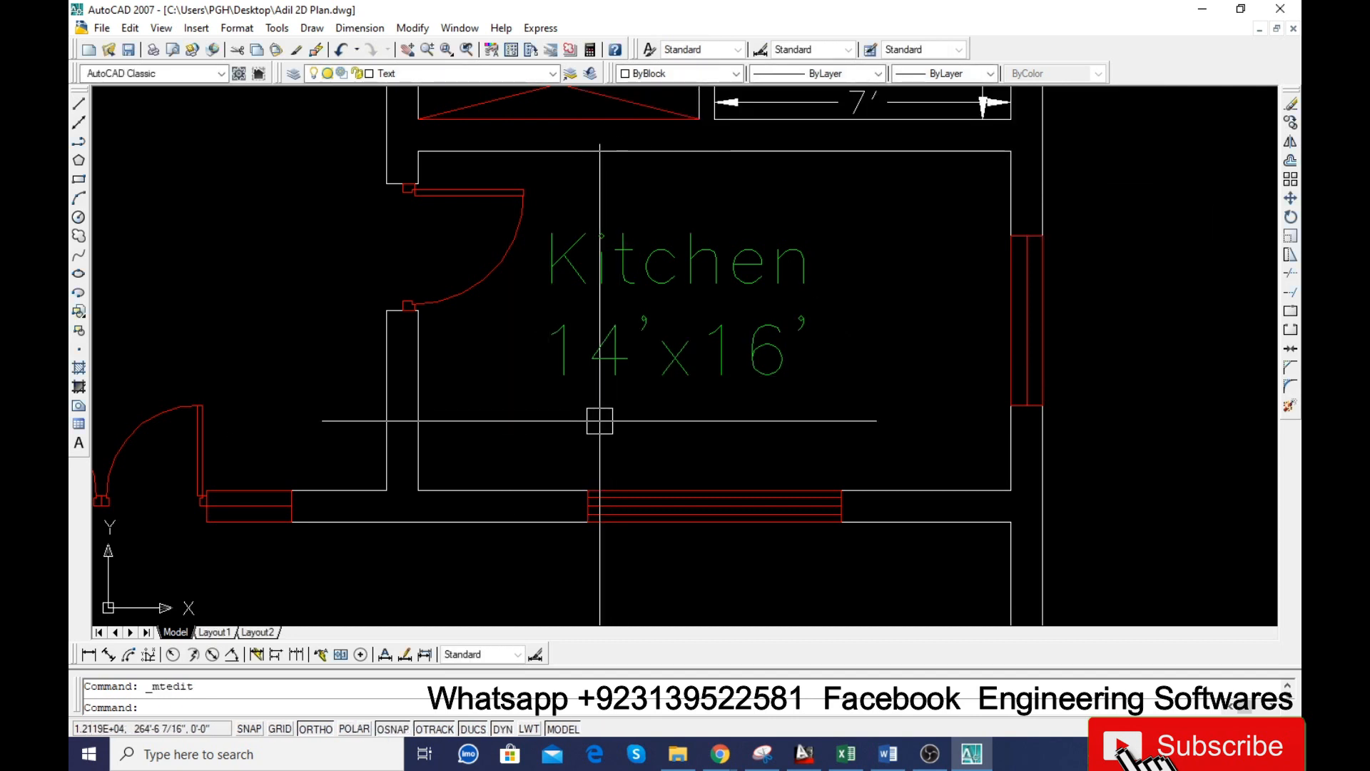
- Change the Kitchen label's size line to 14'x8'
type("dal")
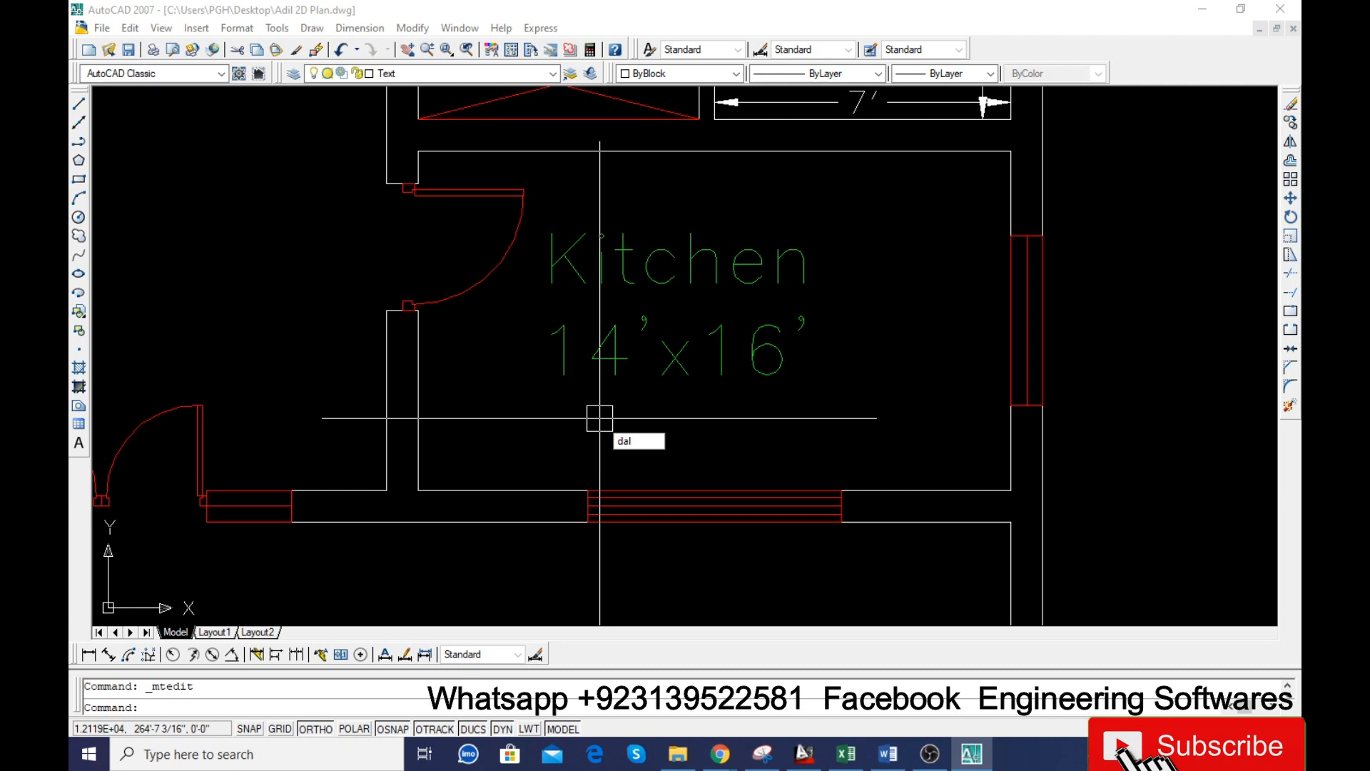
key("Escape")
double_click(789, 357)
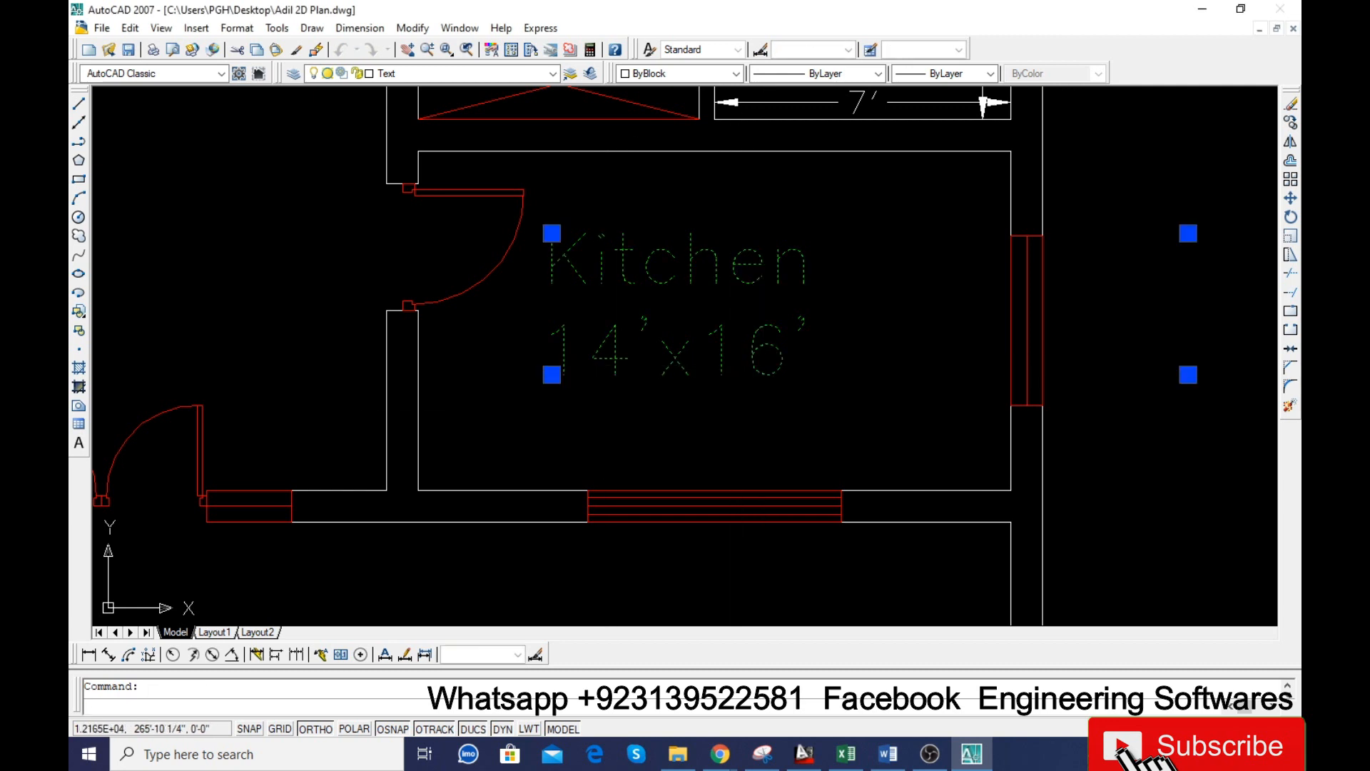
left_click_drag(790, 356, 718, 343)
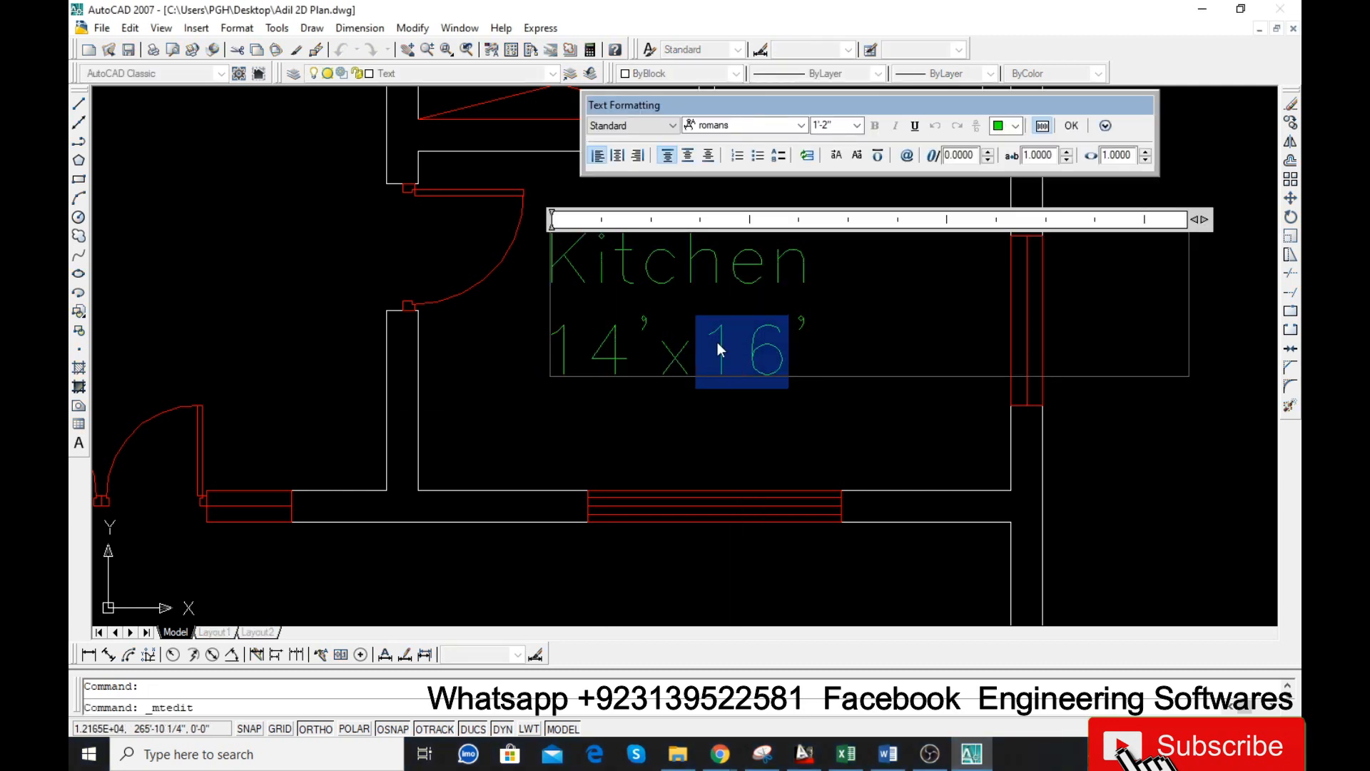
type("8")
left_click(730, 434)
- Copy the TV Lounge label horizontally into the open area in front of the kitchen and lobby entrance
scroll(730, 435, "down", 5)
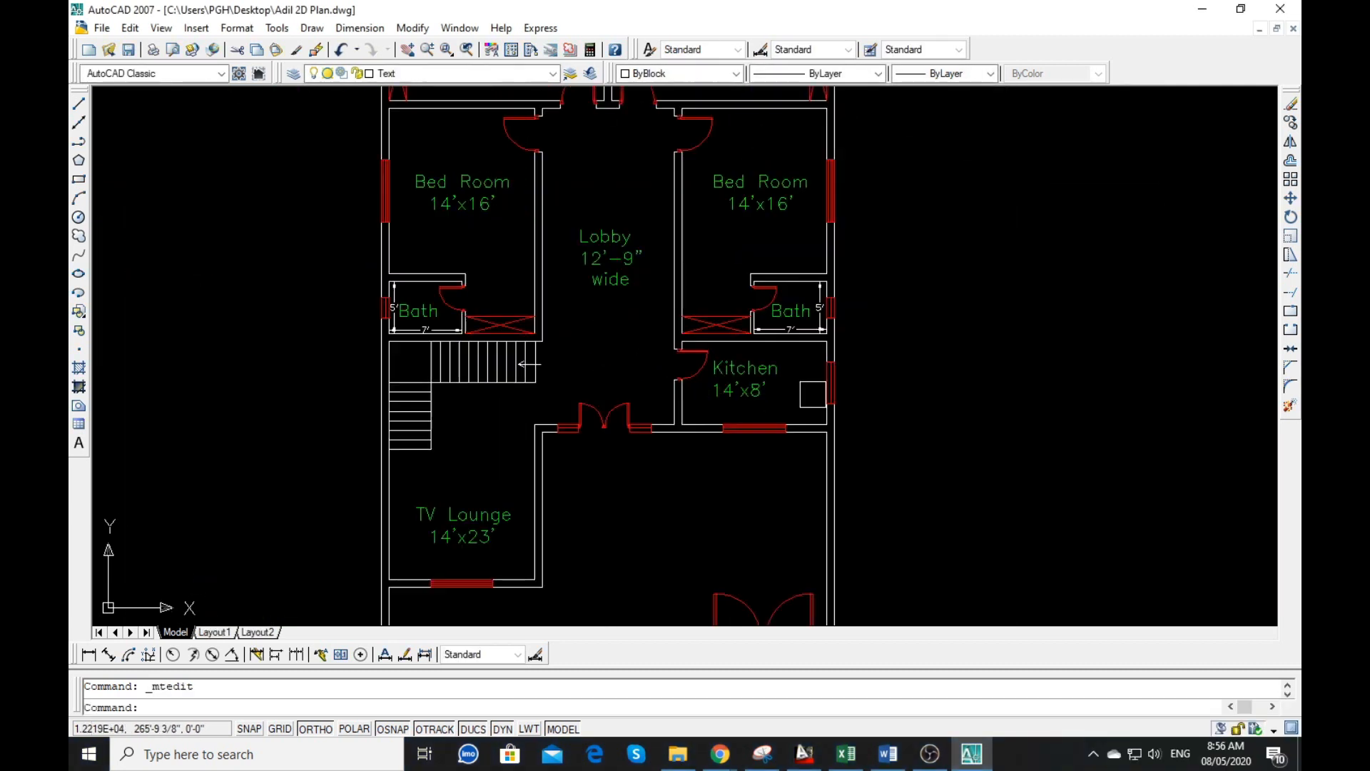
scroll(534, 398, "down", 4)
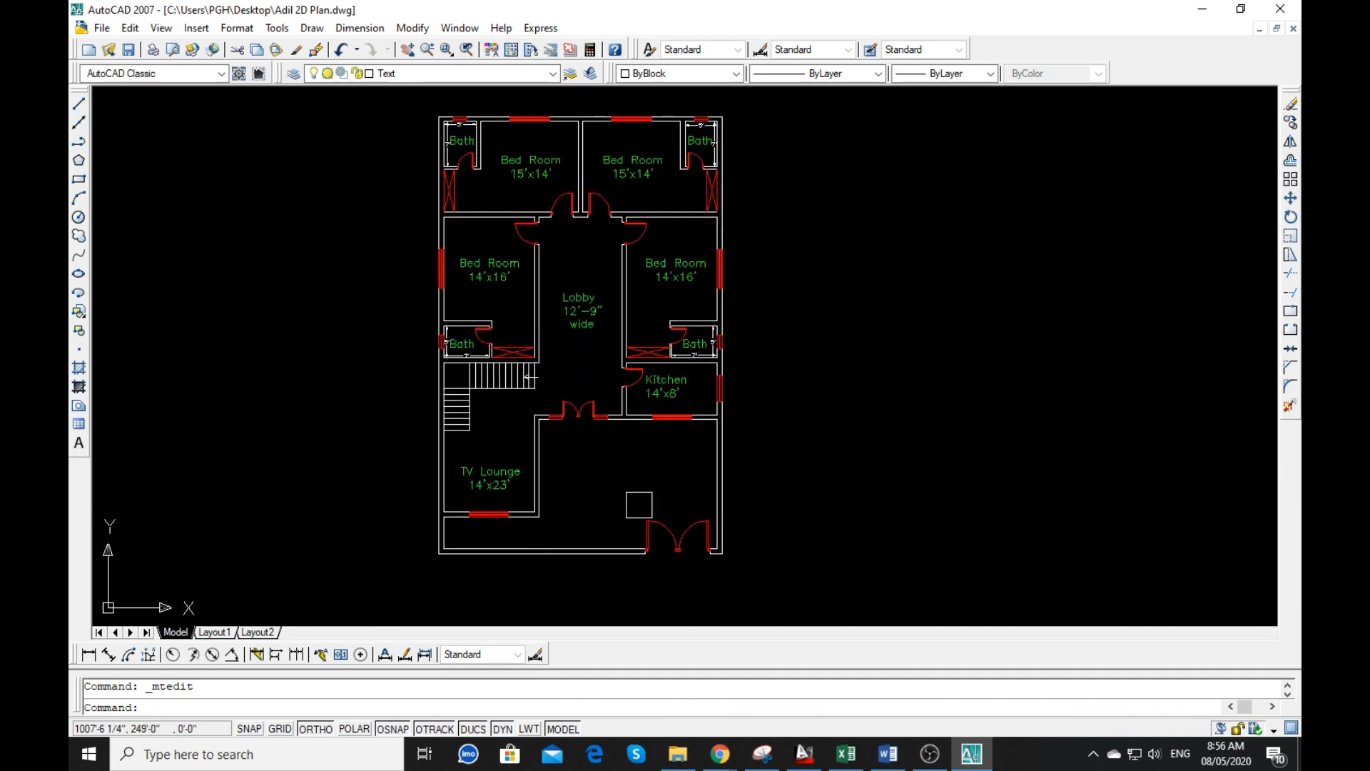
scroll(514, 499, "up", 5)
left_click(389, 418)
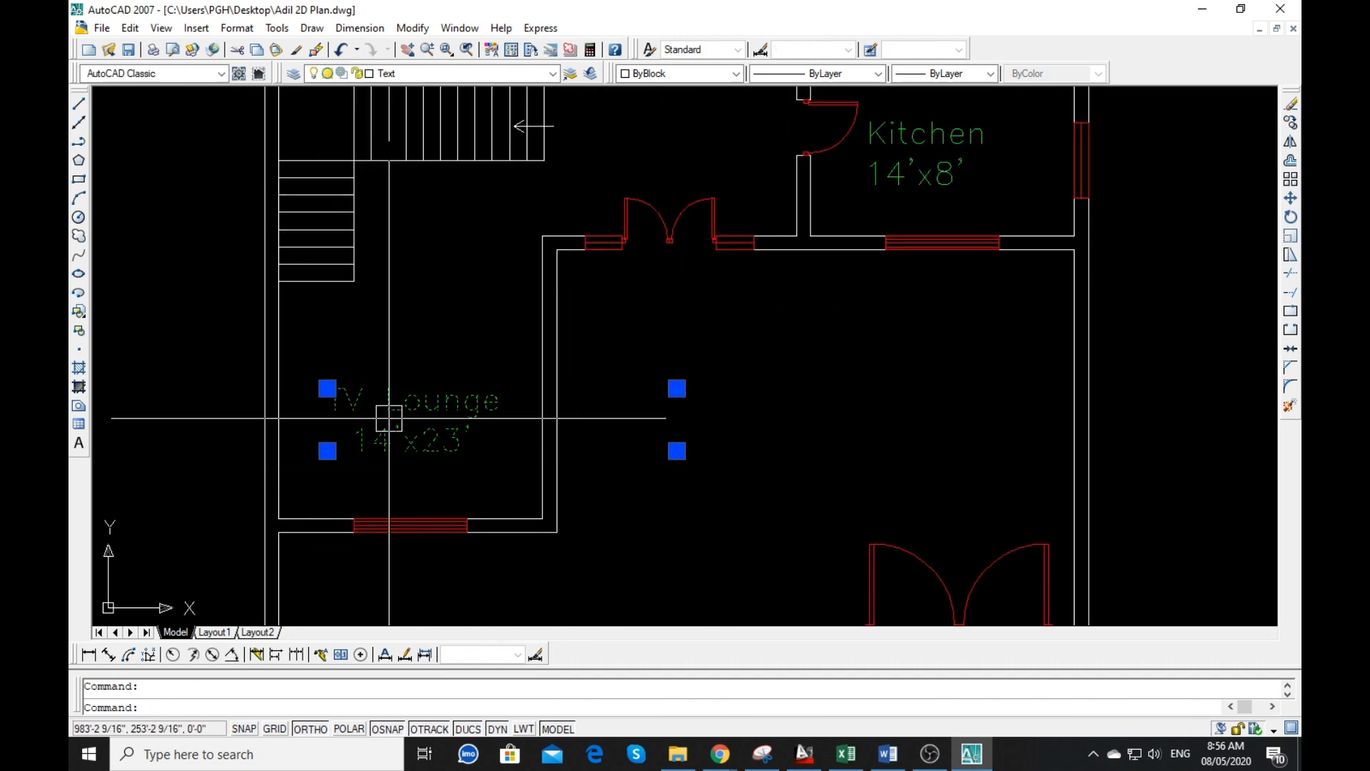
type("co")
key("Return")
left_click(333, 453)
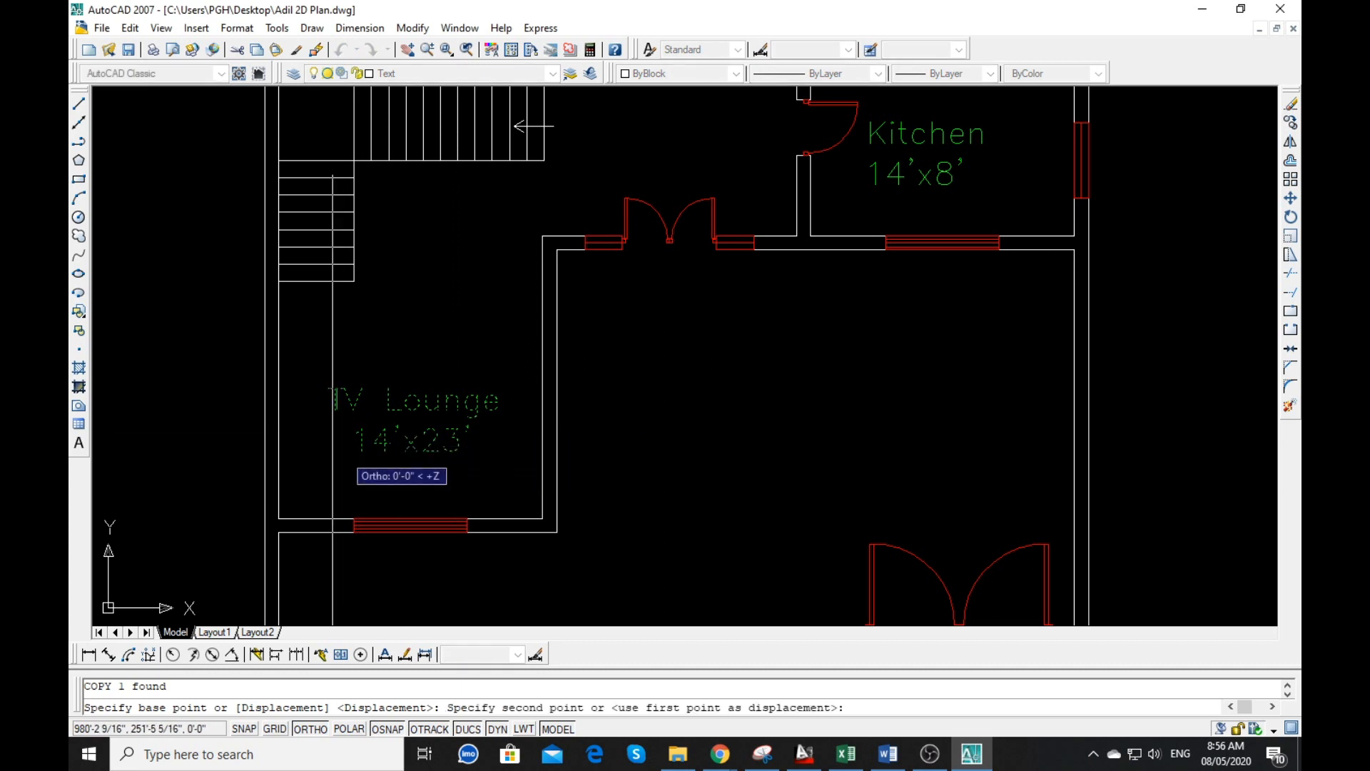
left_click(760, 428)
key("Return")
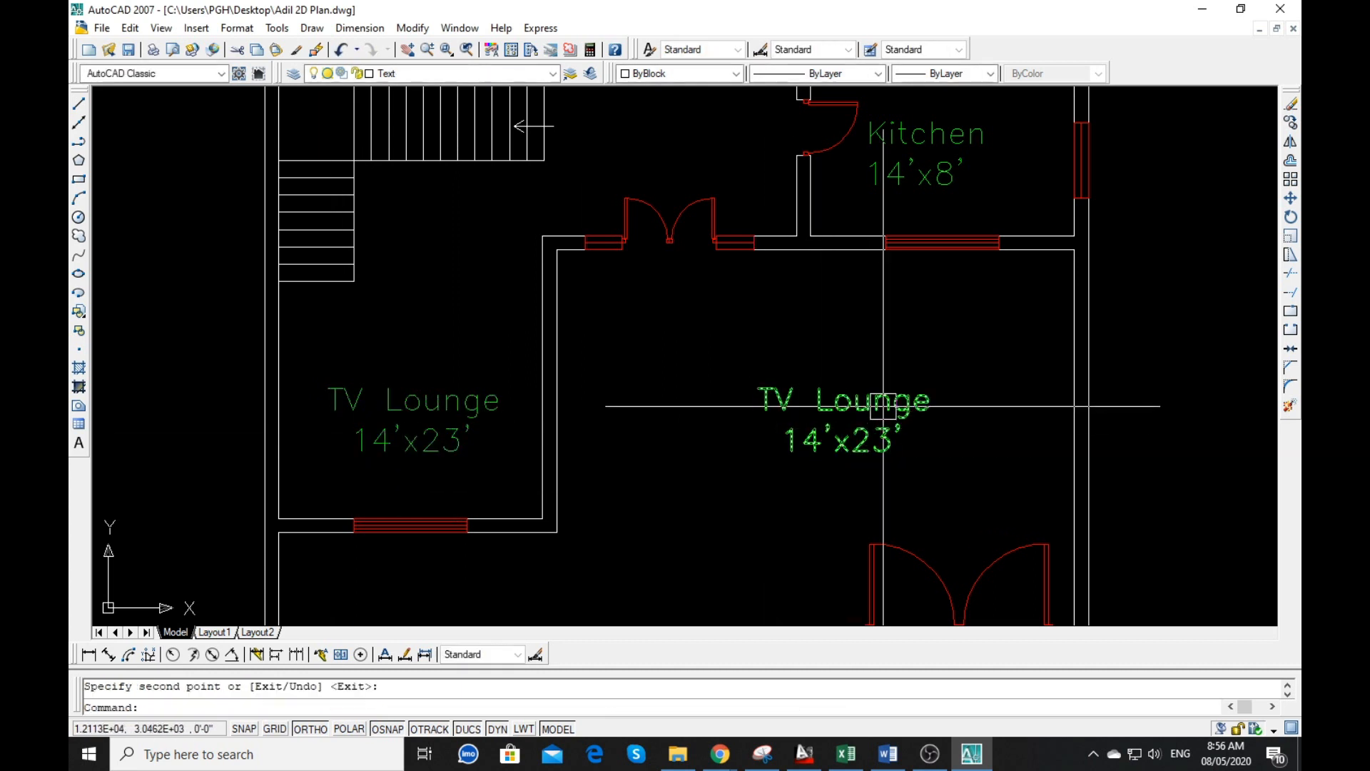
- Replace the name in the copied TV Lounge label with 2 car porch, keeping the size on its own line
double_click(882, 406)
type("2 car ")
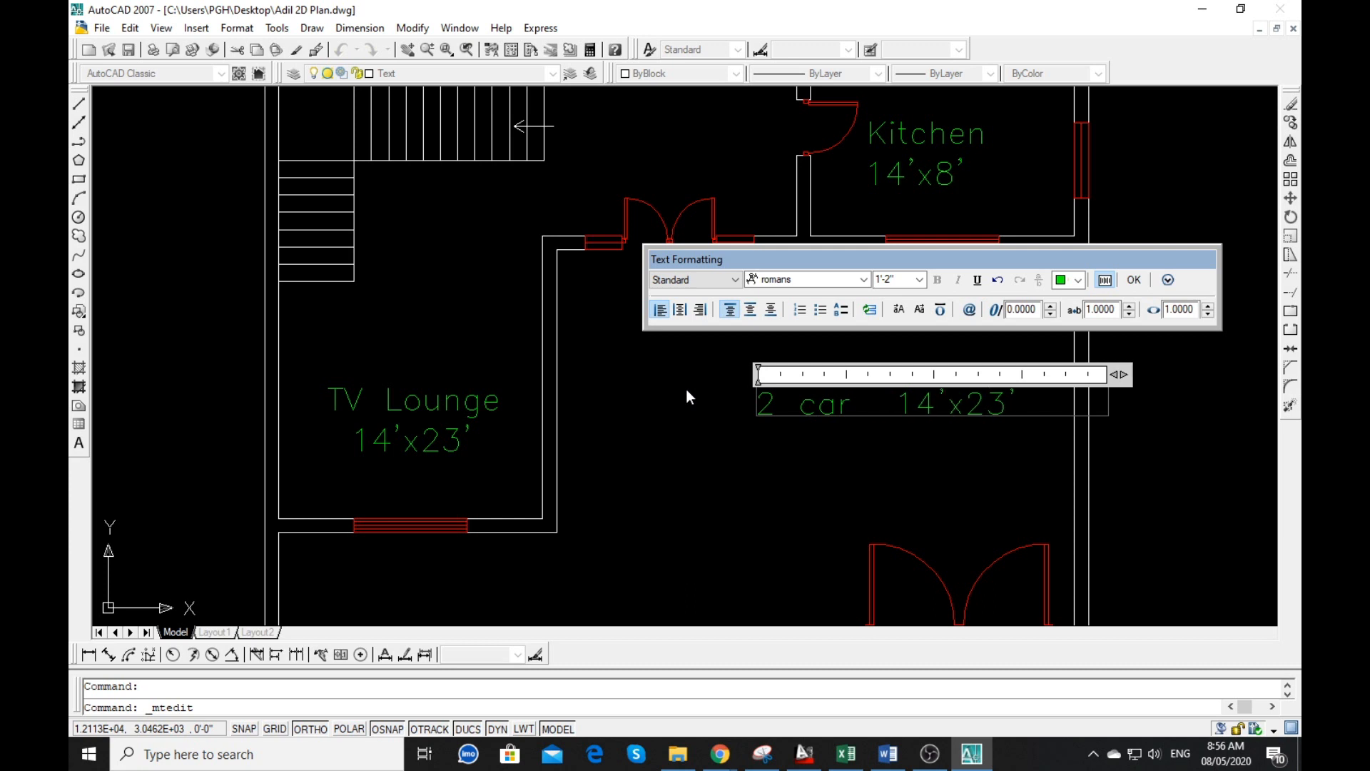
type("po")
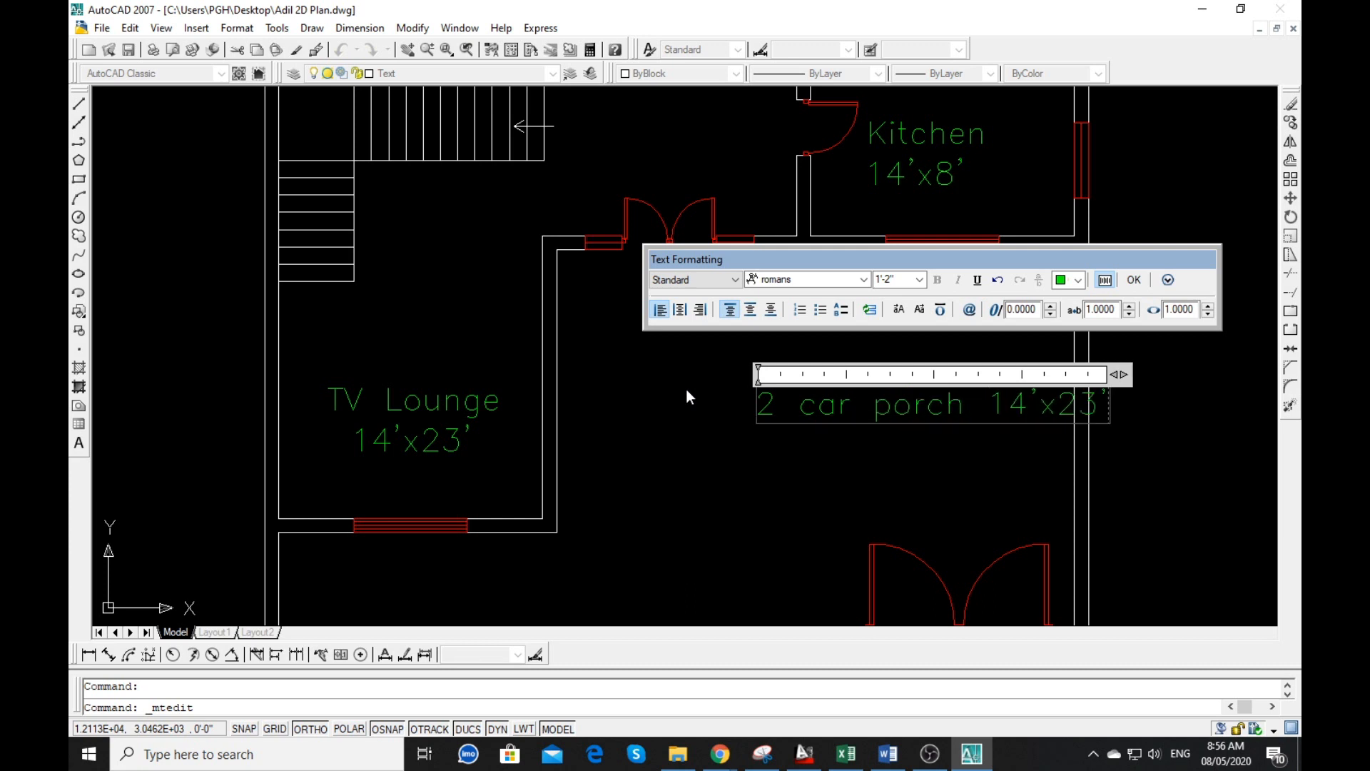
type("rch")
key("Return")
left_click(664, 407)
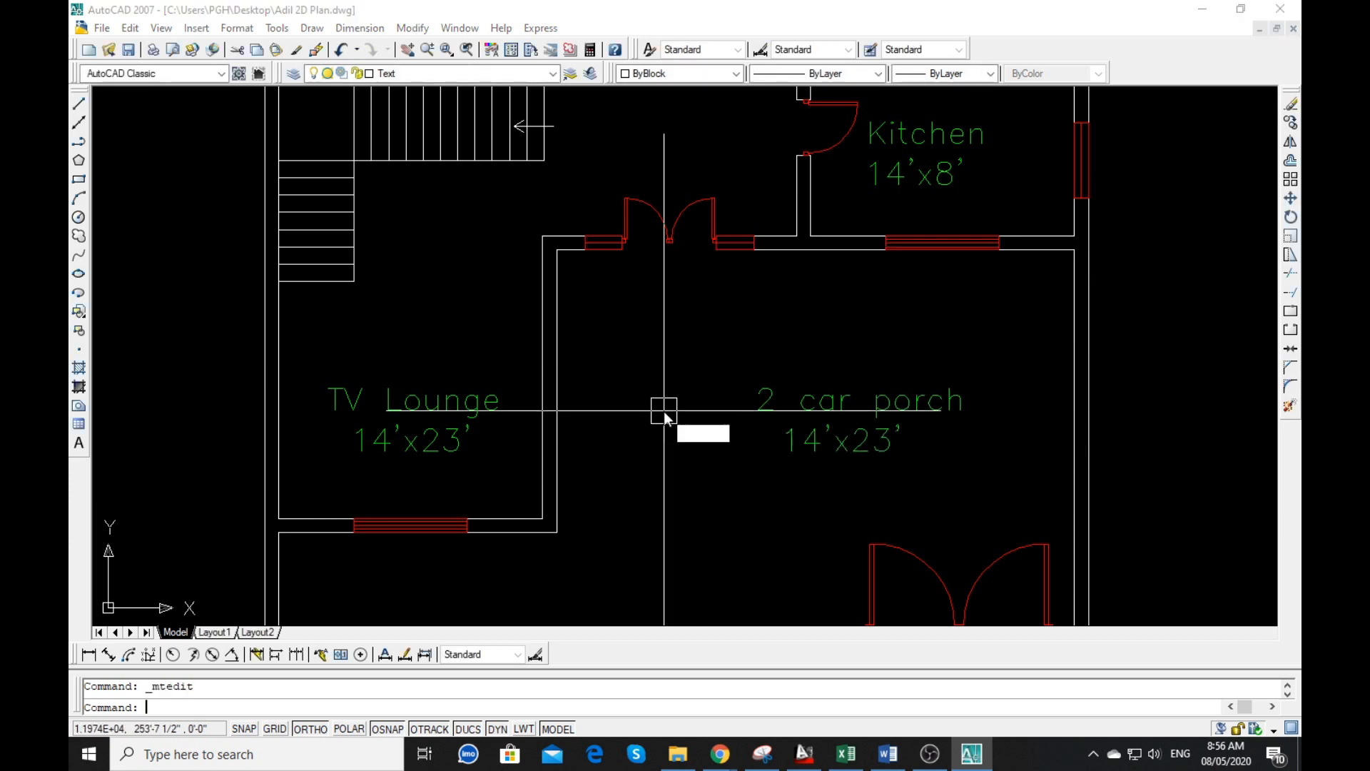
- Dimension the car porch's clear width and its depth with aligned dimensions
type("l")
key("Return")
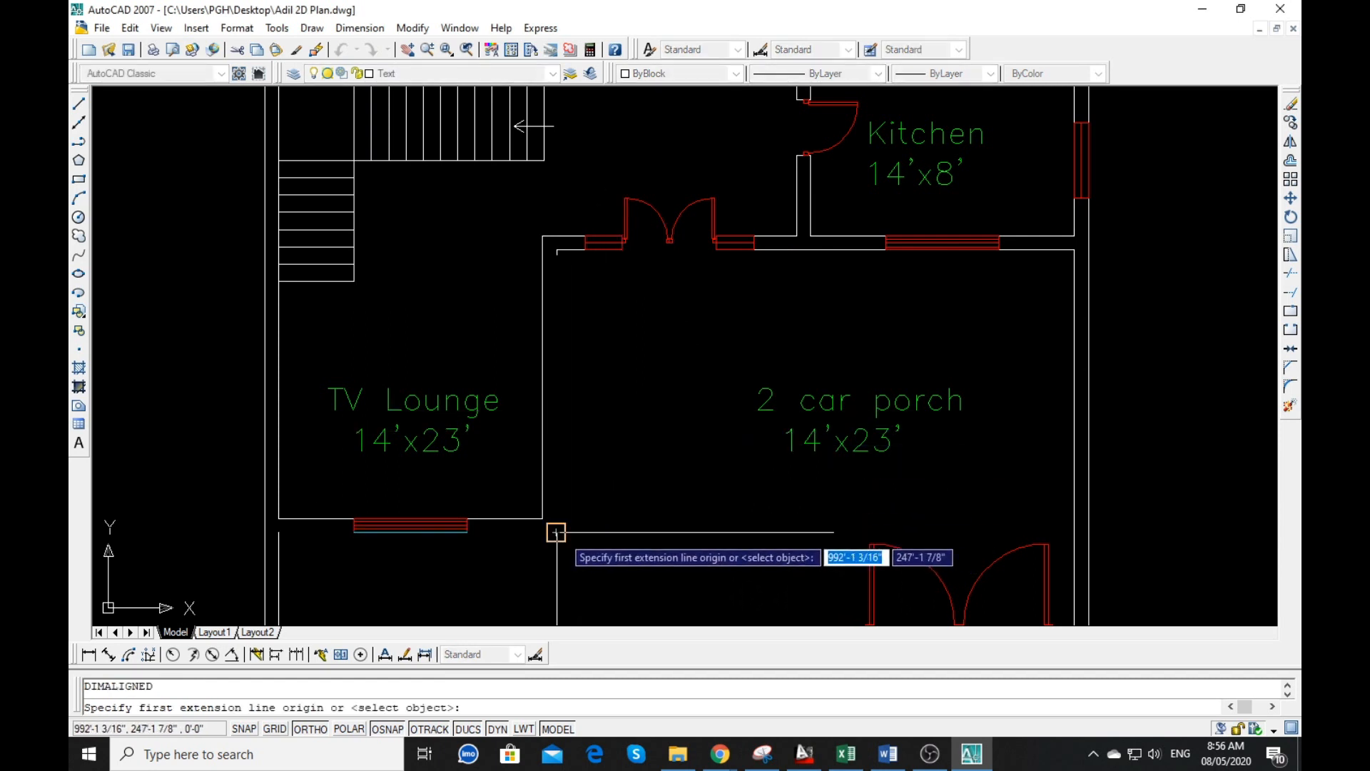
left_click(557, 532)
left_click(1074, 532)
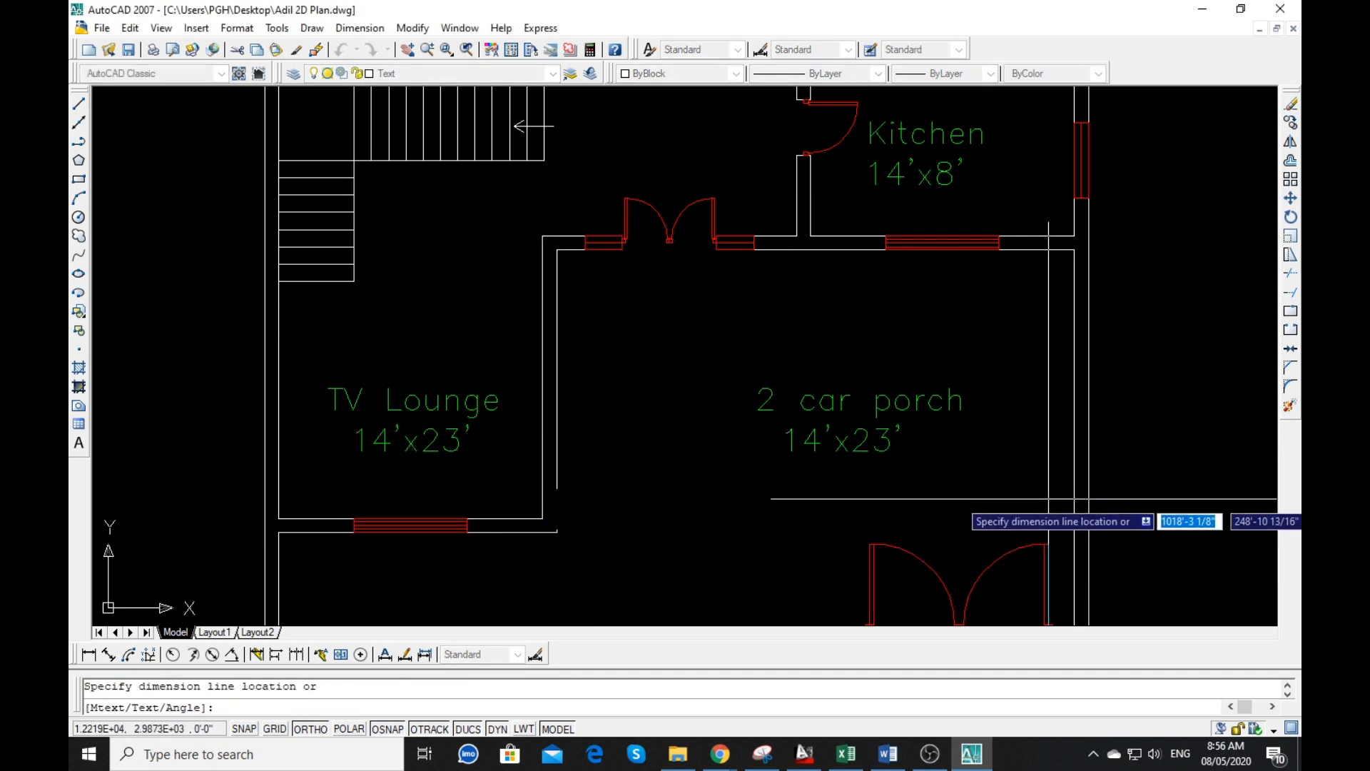
left_click(927, 493)
key("Return")
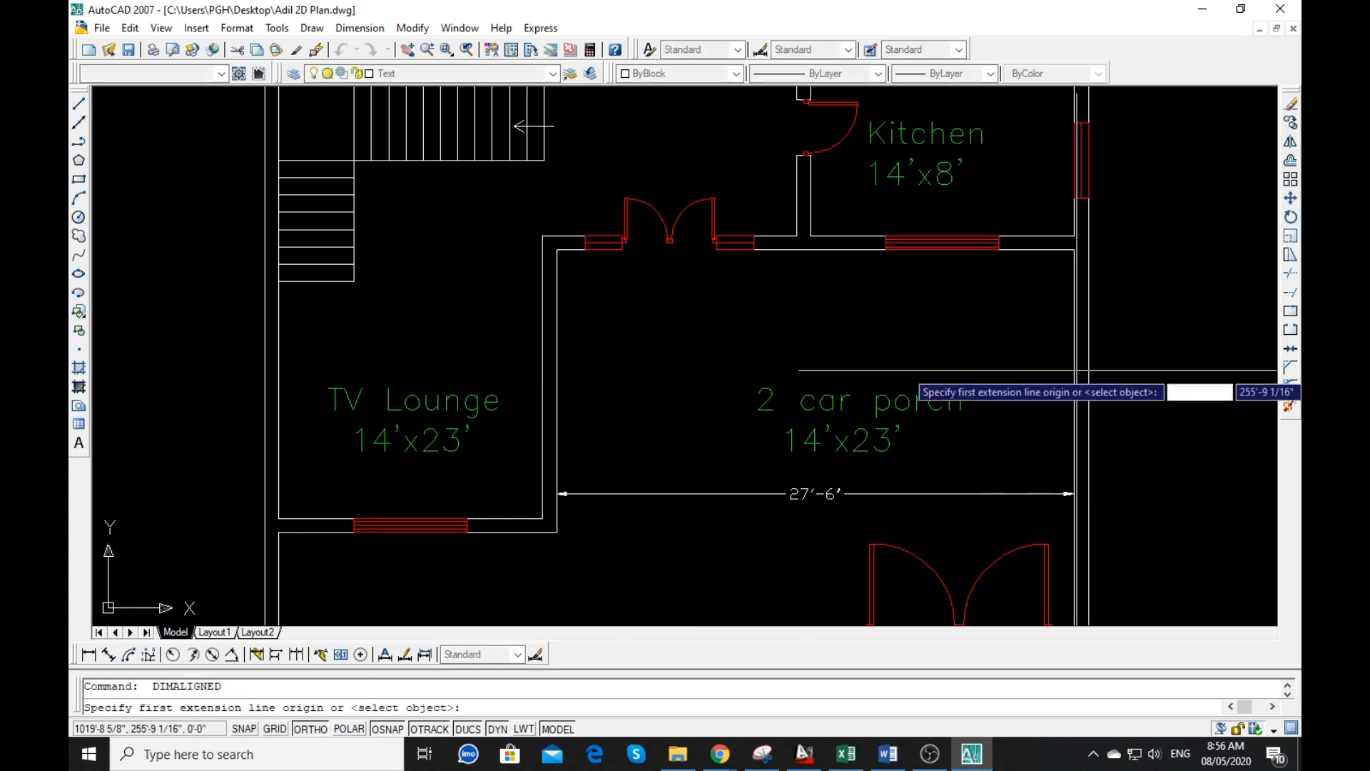
key("Return")
left_click(1070, 355)
left_click(1034, 360)
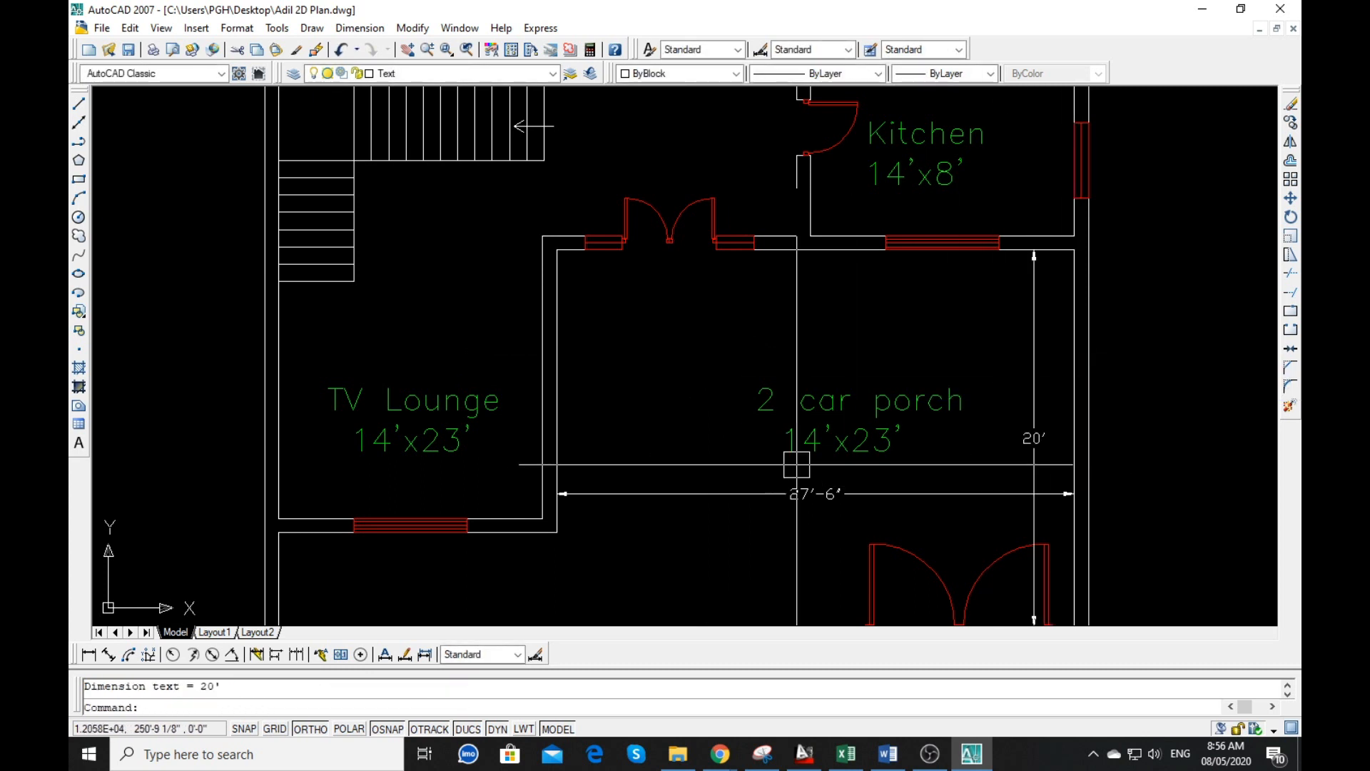
- Set the porch label's size line to 27'-6''x 20' and indent the 2 car porch line to sit above it
double_click(821, 450)
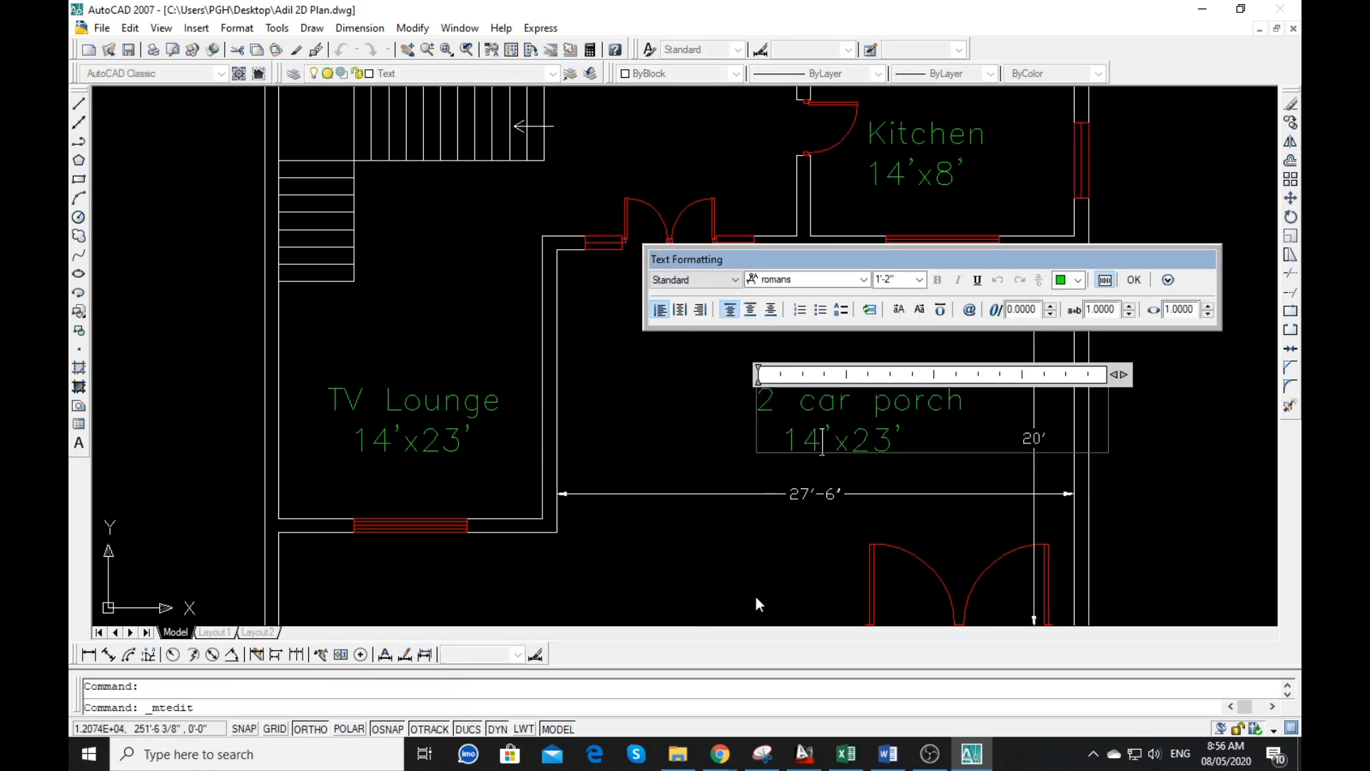
key("BackSpace")
key("BackSpace")
type("27")
key("Right")
type("-6")
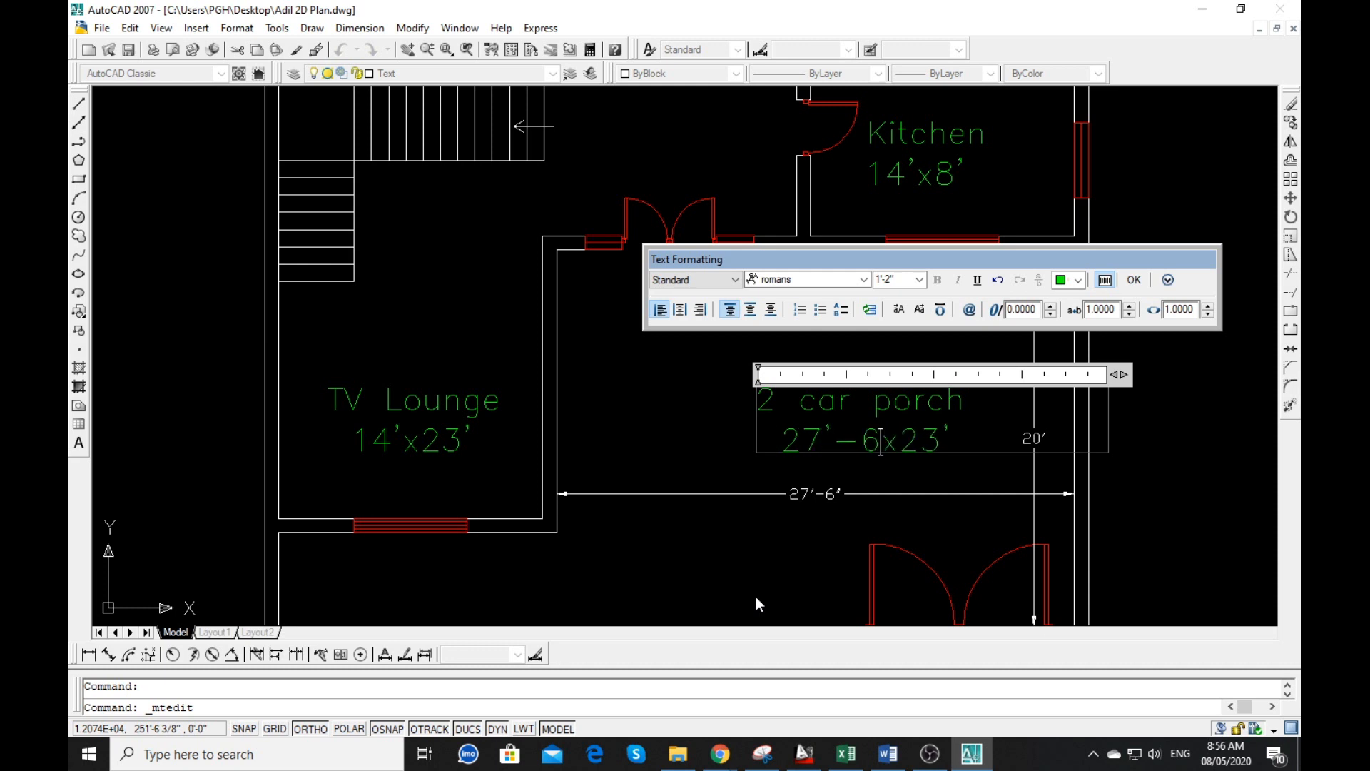
type("\"")
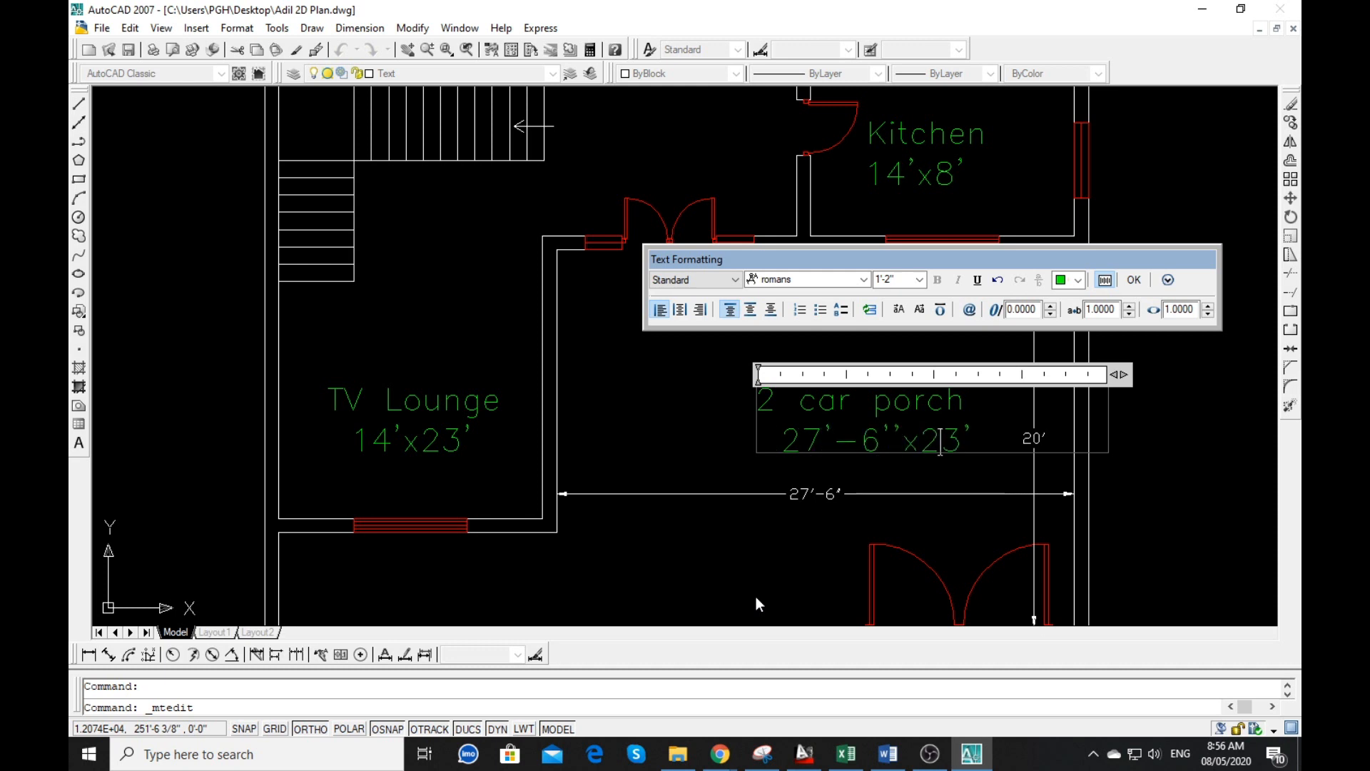
key("Right")
key("Left")
left_click(725, 557)
- Delete the width and depth dimensions from the car porch
left_click(859, 484)
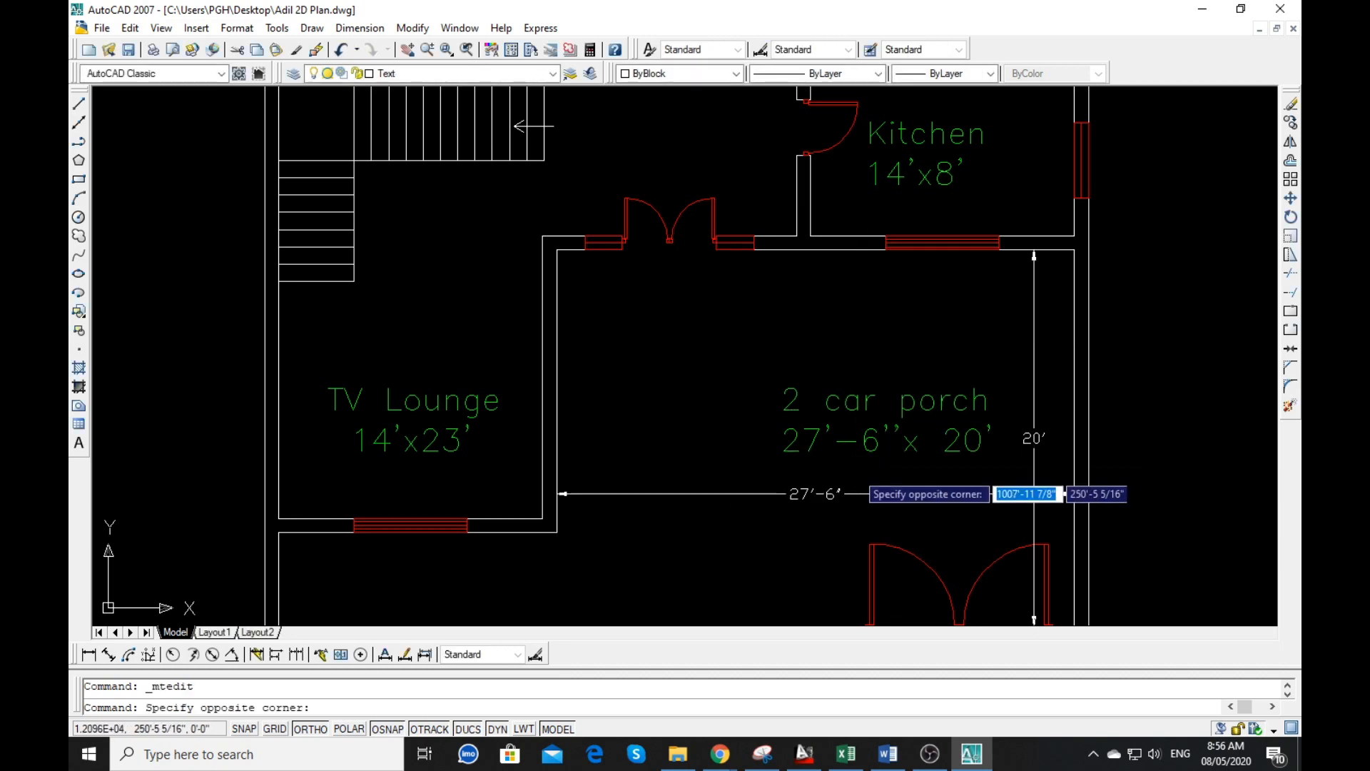
left_click(785, 521)
left_click(1034, 460)
key("Delete")
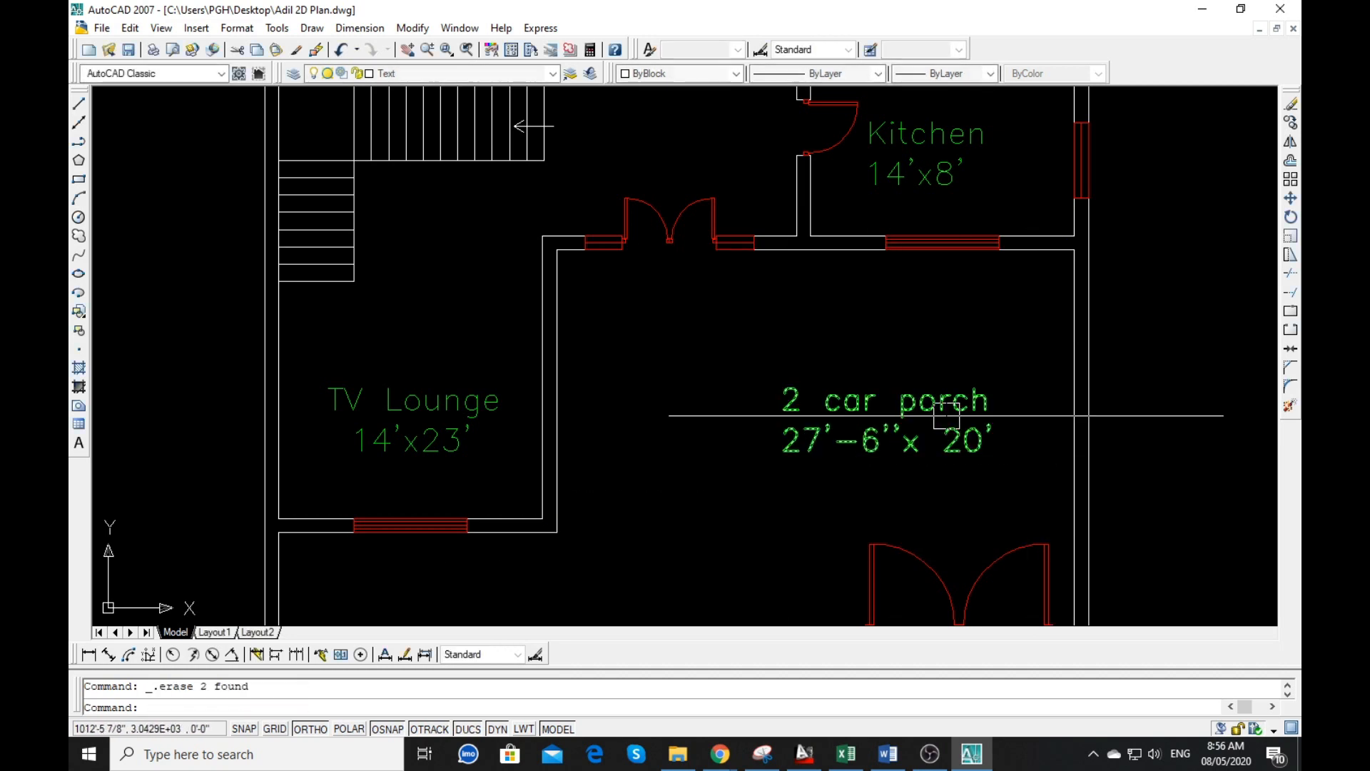
- Look over the labelled plan and save the drawing
scroll(896, 321, "down", 4)
scroll(701, 444, "up", 5)
scroll(700, 443, "up", 2)
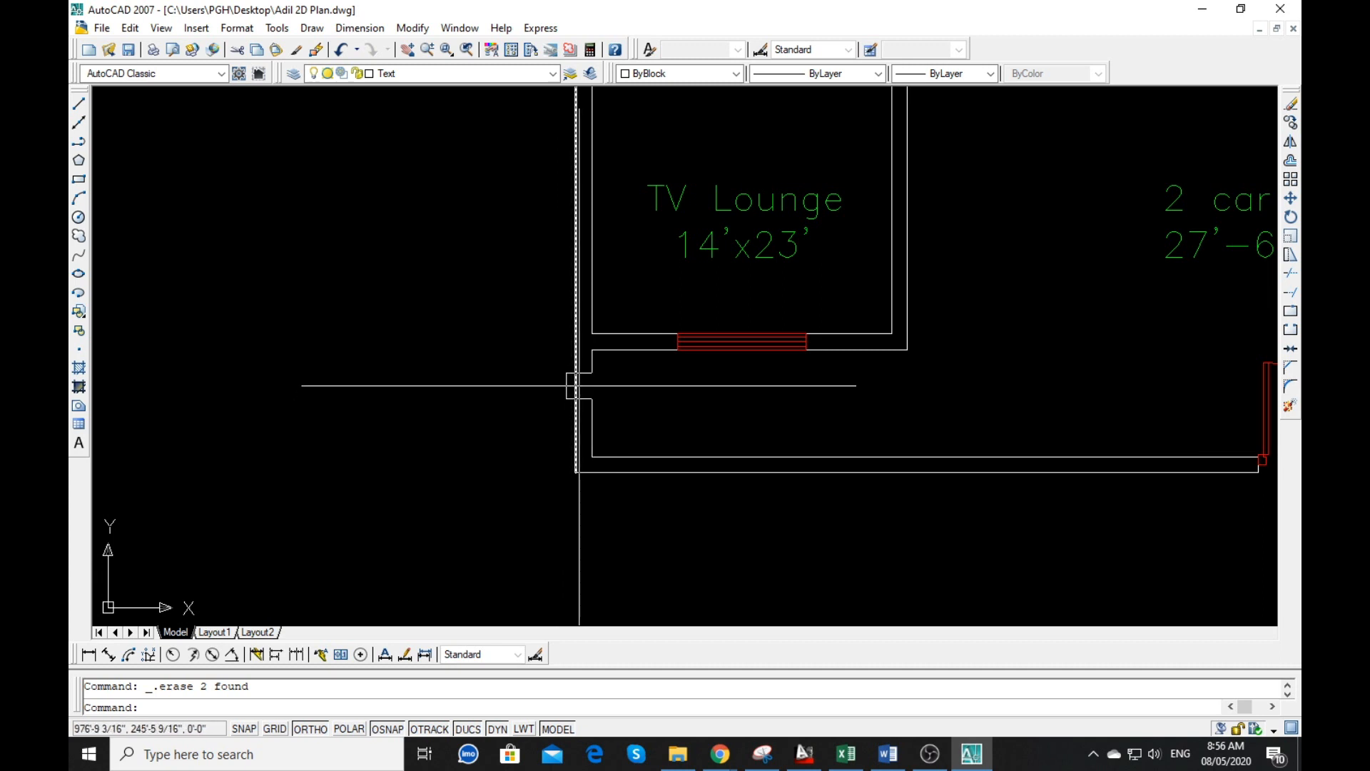
scroll(599, 372, "down", 10)
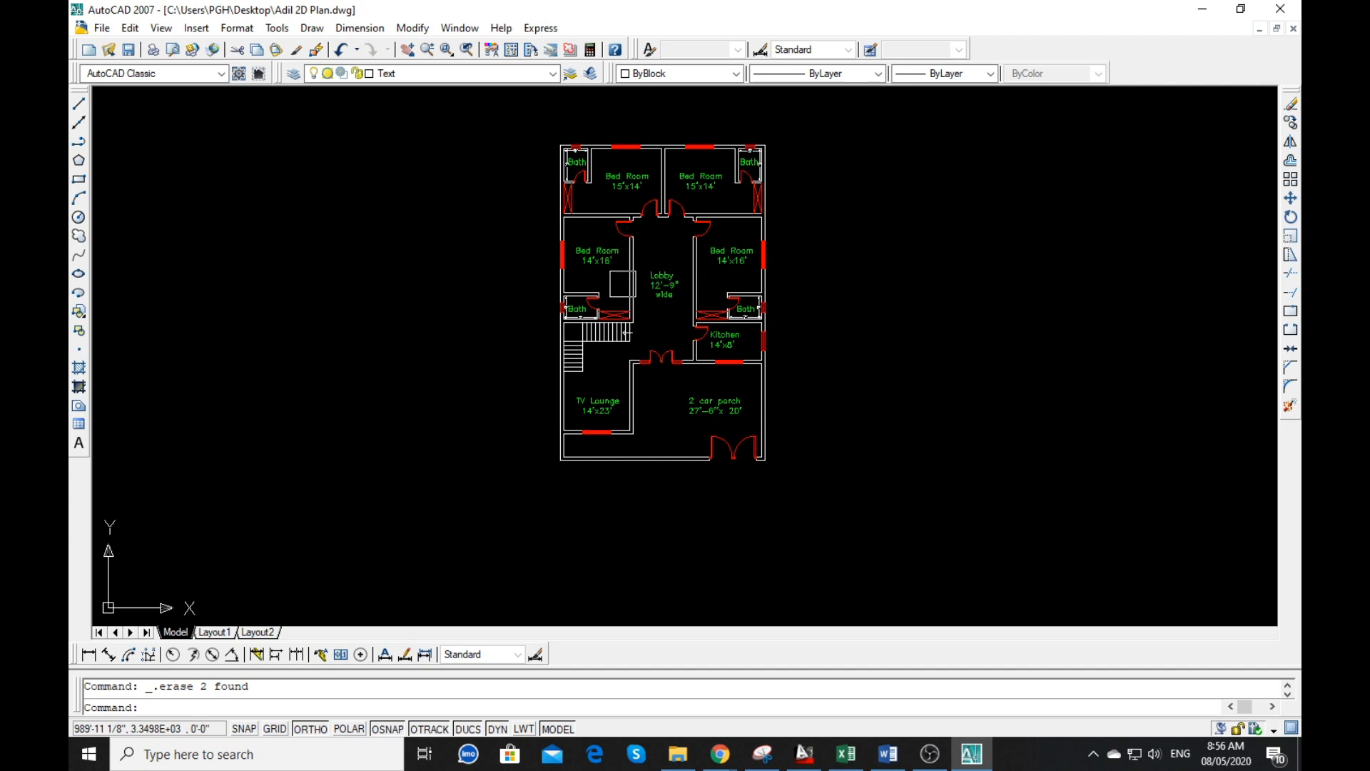
key("ctrl+s")
- Zoom to a window enclosing the whole house plan
type("z")
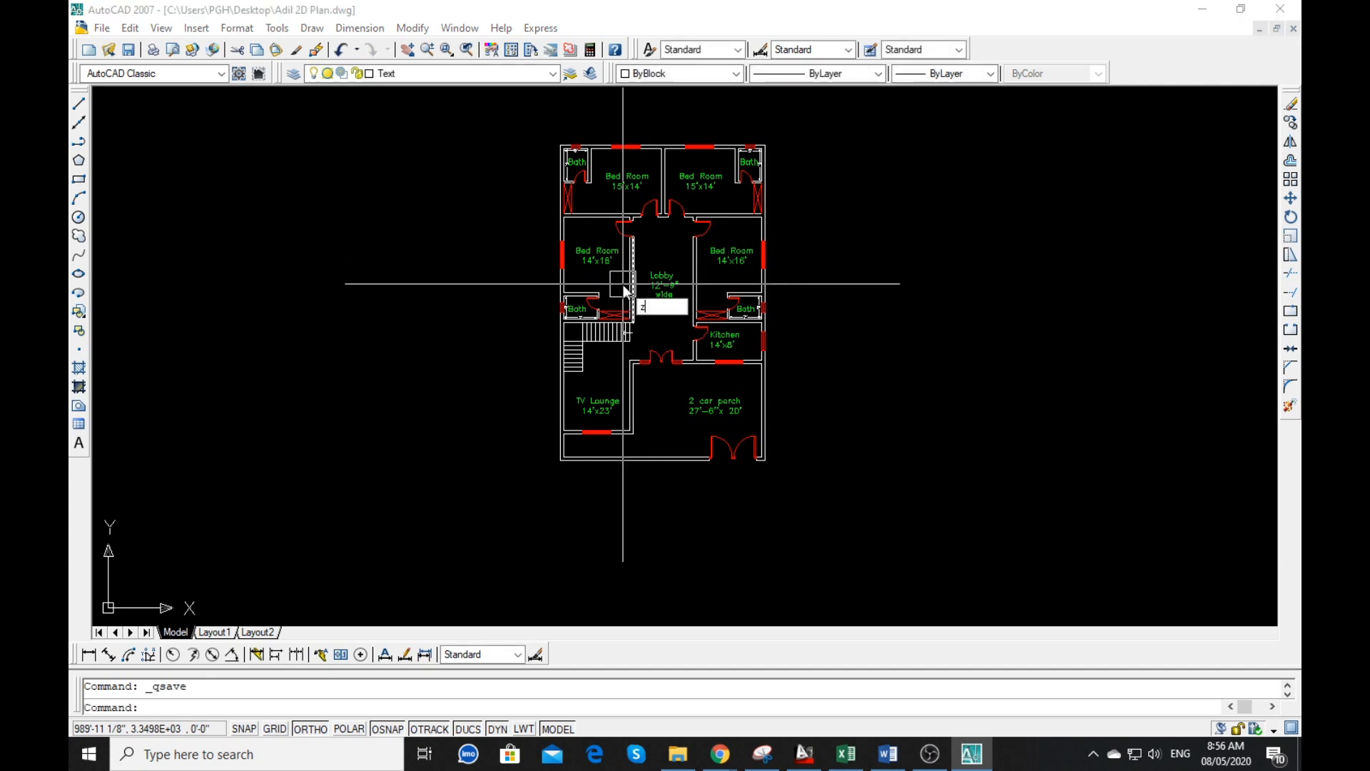
key("Return")
type("w")
key("Return")
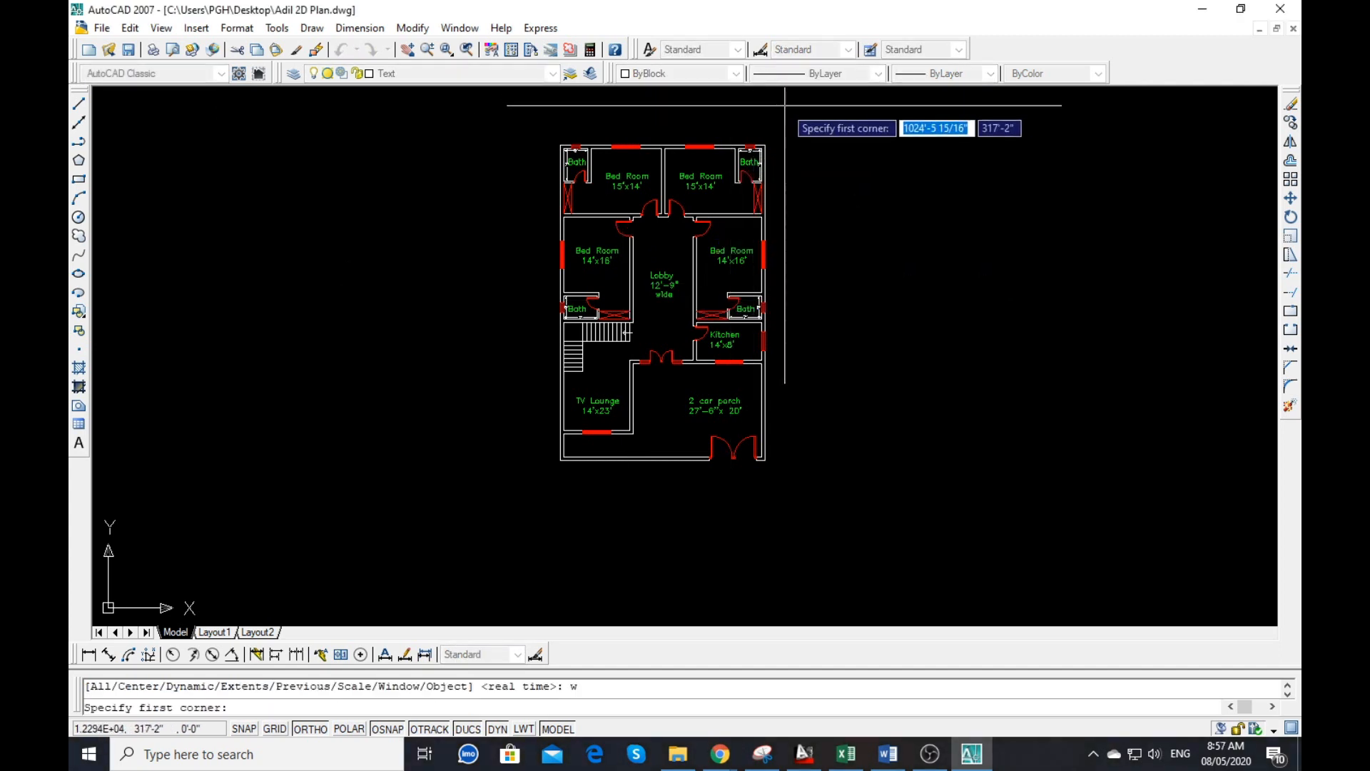
left_click(776, 133)
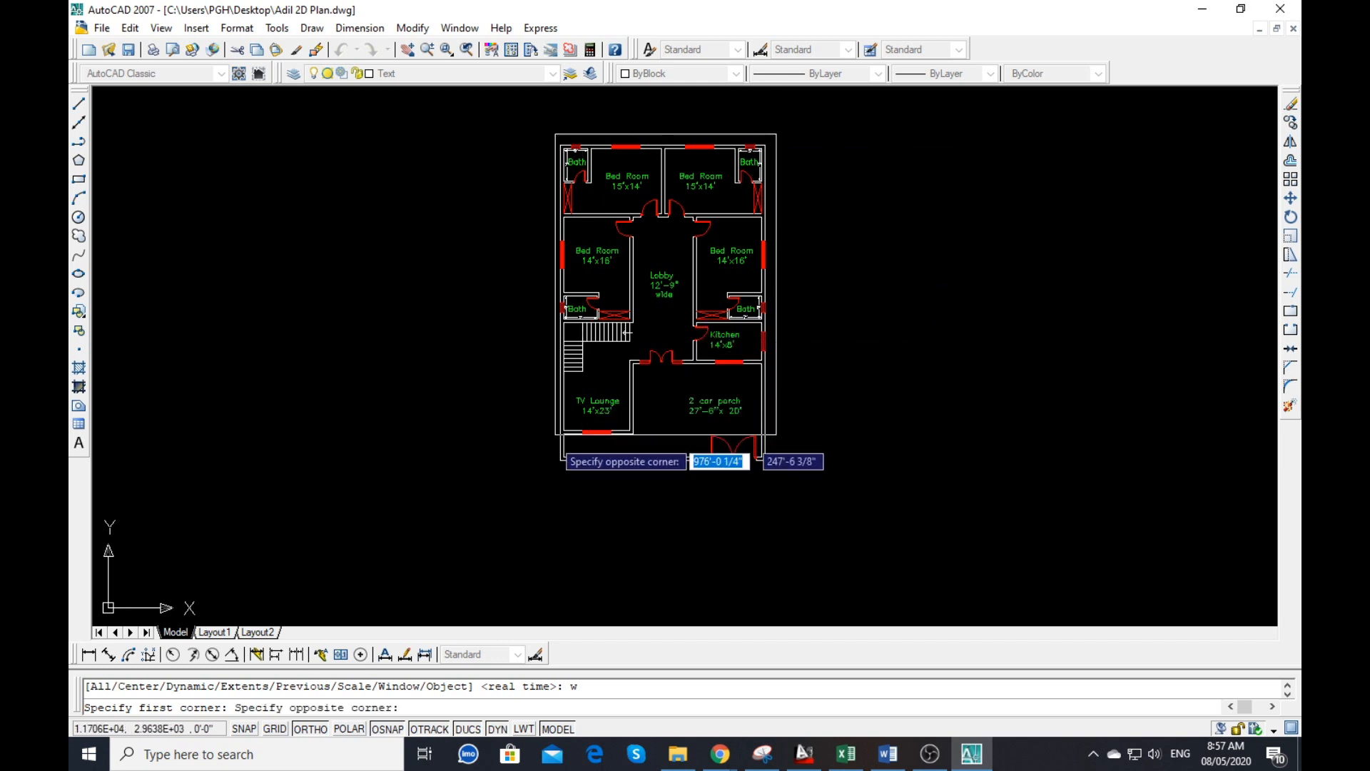
left_click(545, 490)
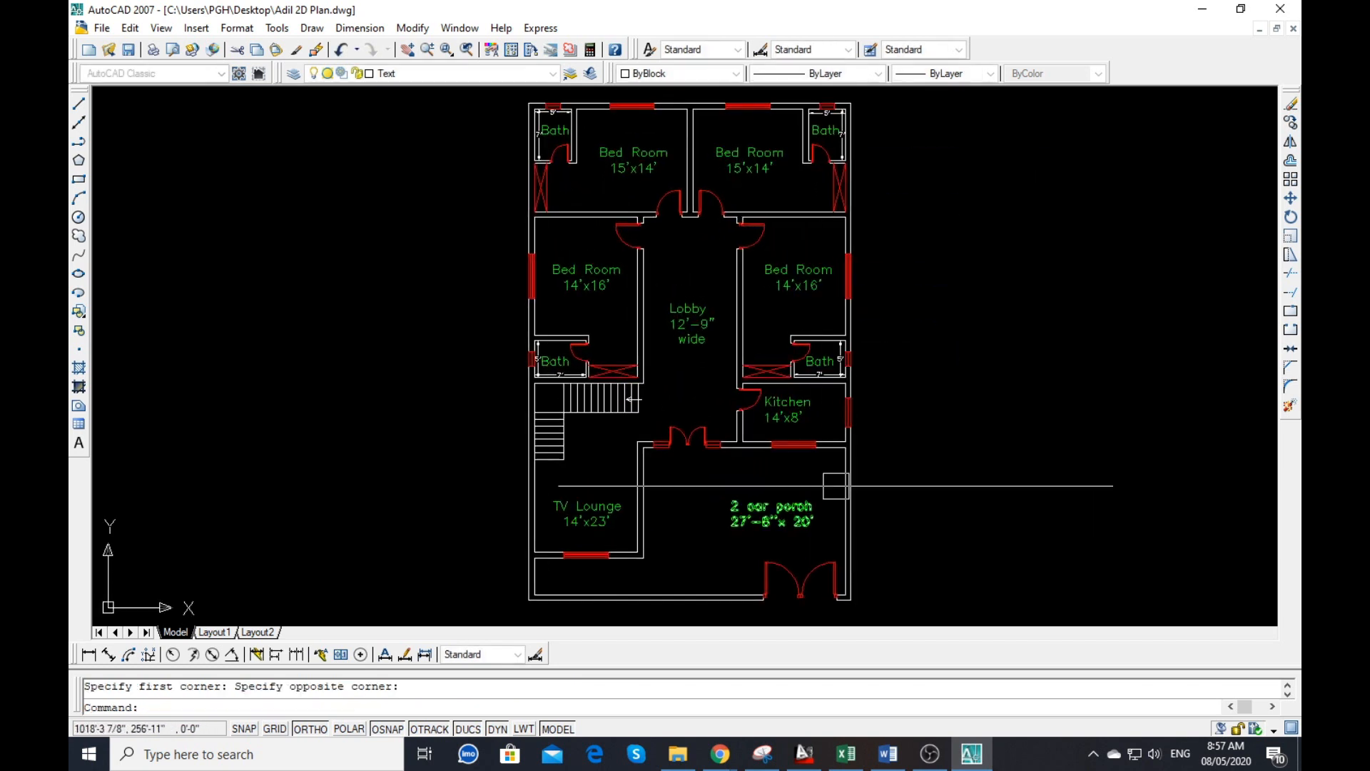
- Open the plot setup and choose PublishToWeb PNG.pc3 as the plotter with XGA (1024.00 x 768.00 Pixels) paper
key("Escape")
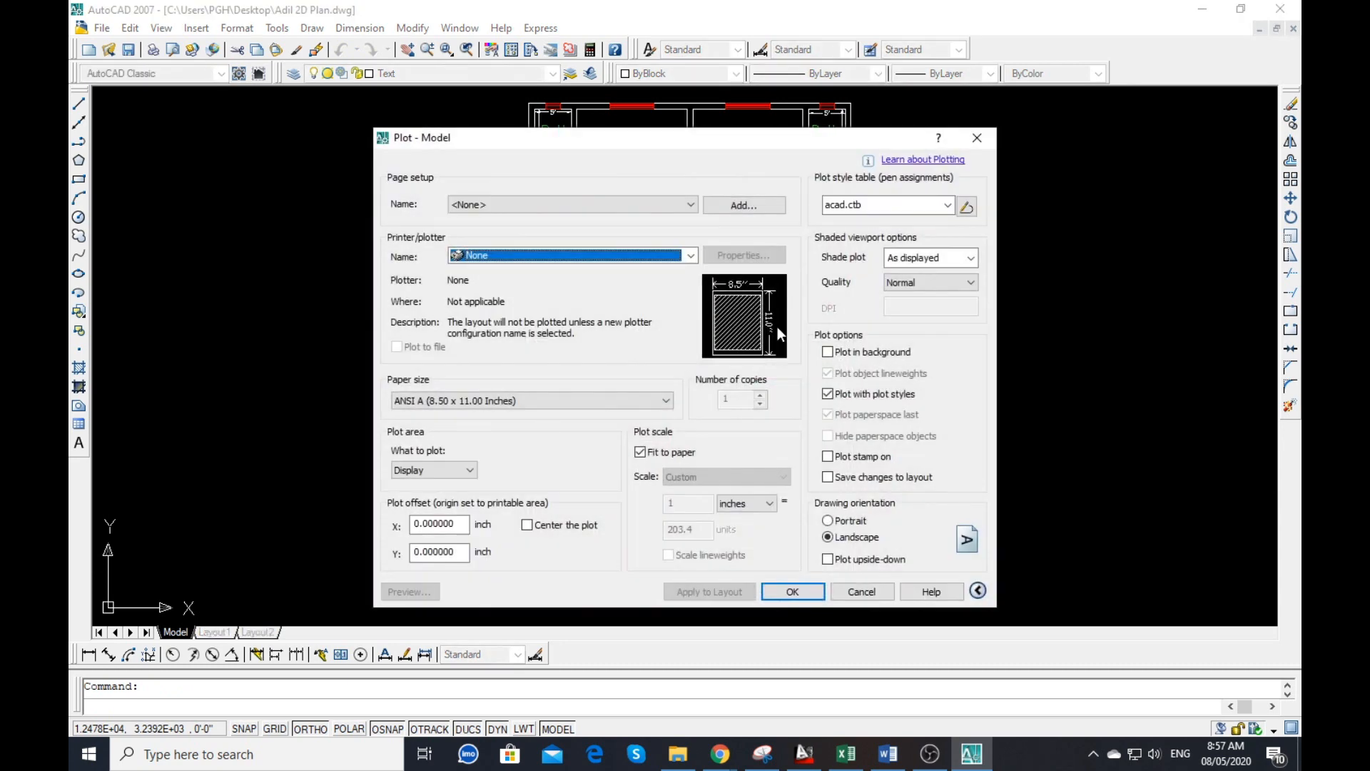
left_click(589, 256)
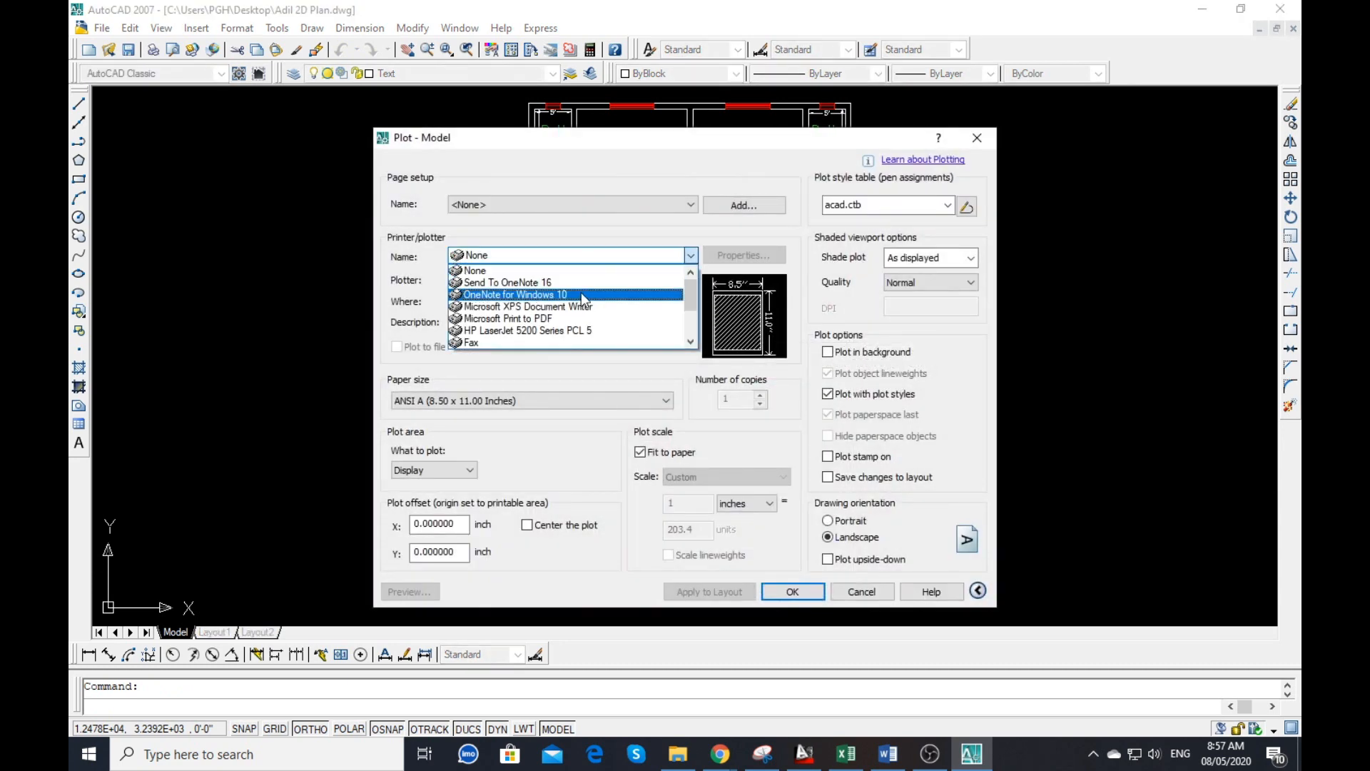
scroll(581, 296, "down", 1)
scroll(581, 306, "down", 1)
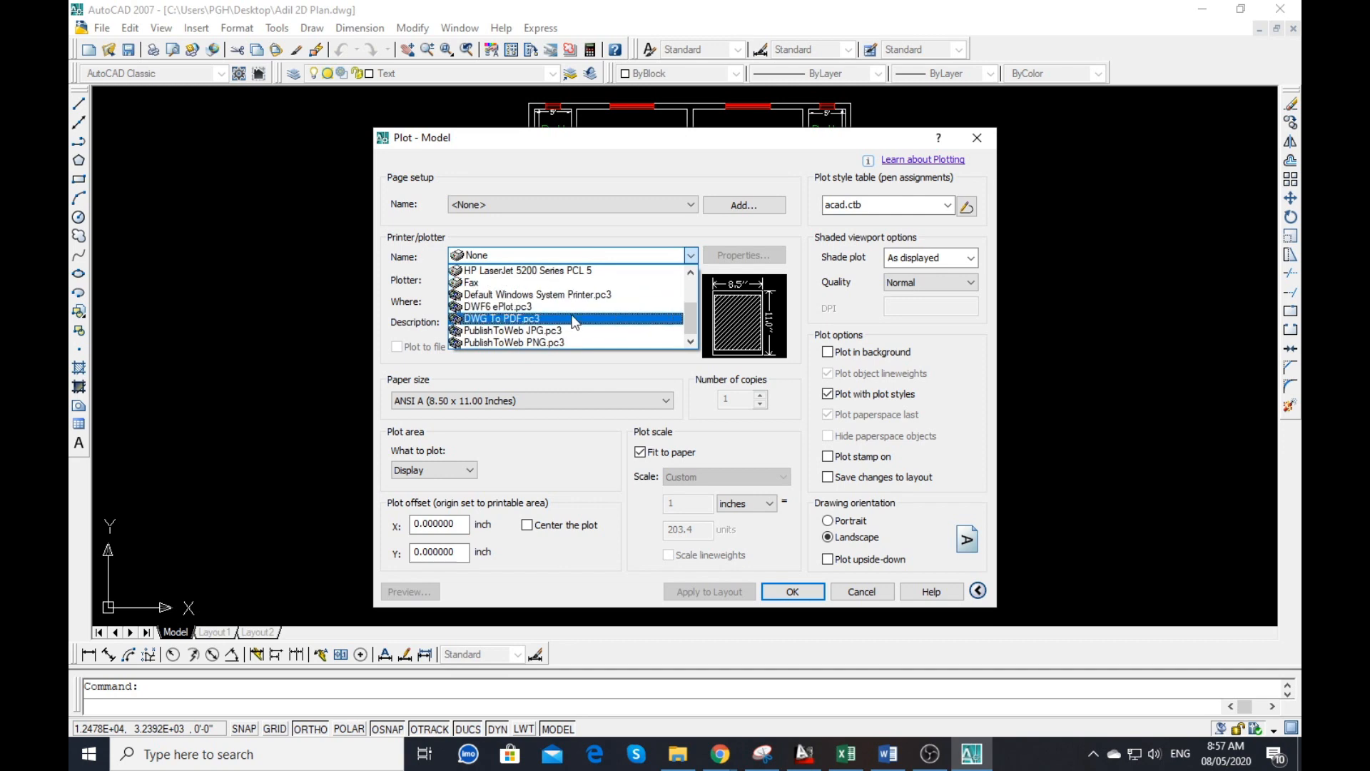
left_click(561, 343)
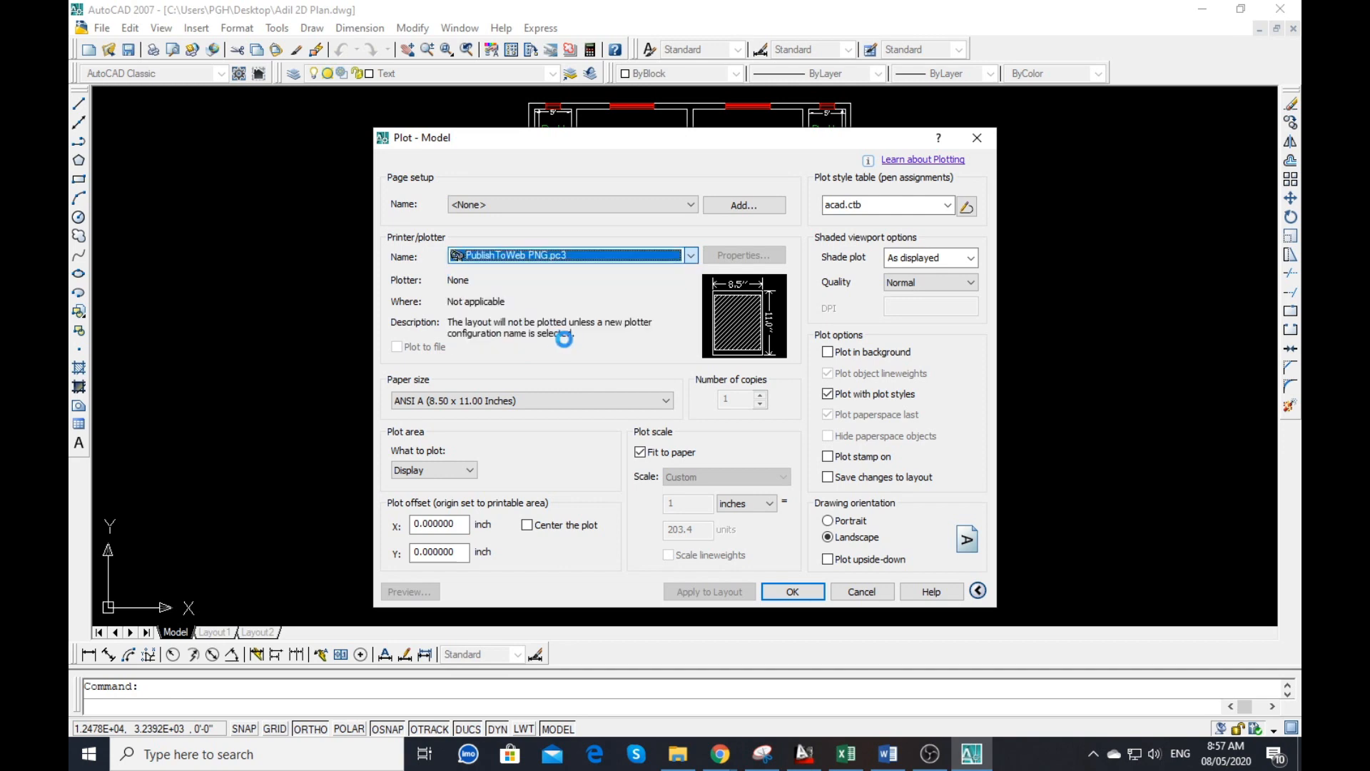
left_click(538, 401)
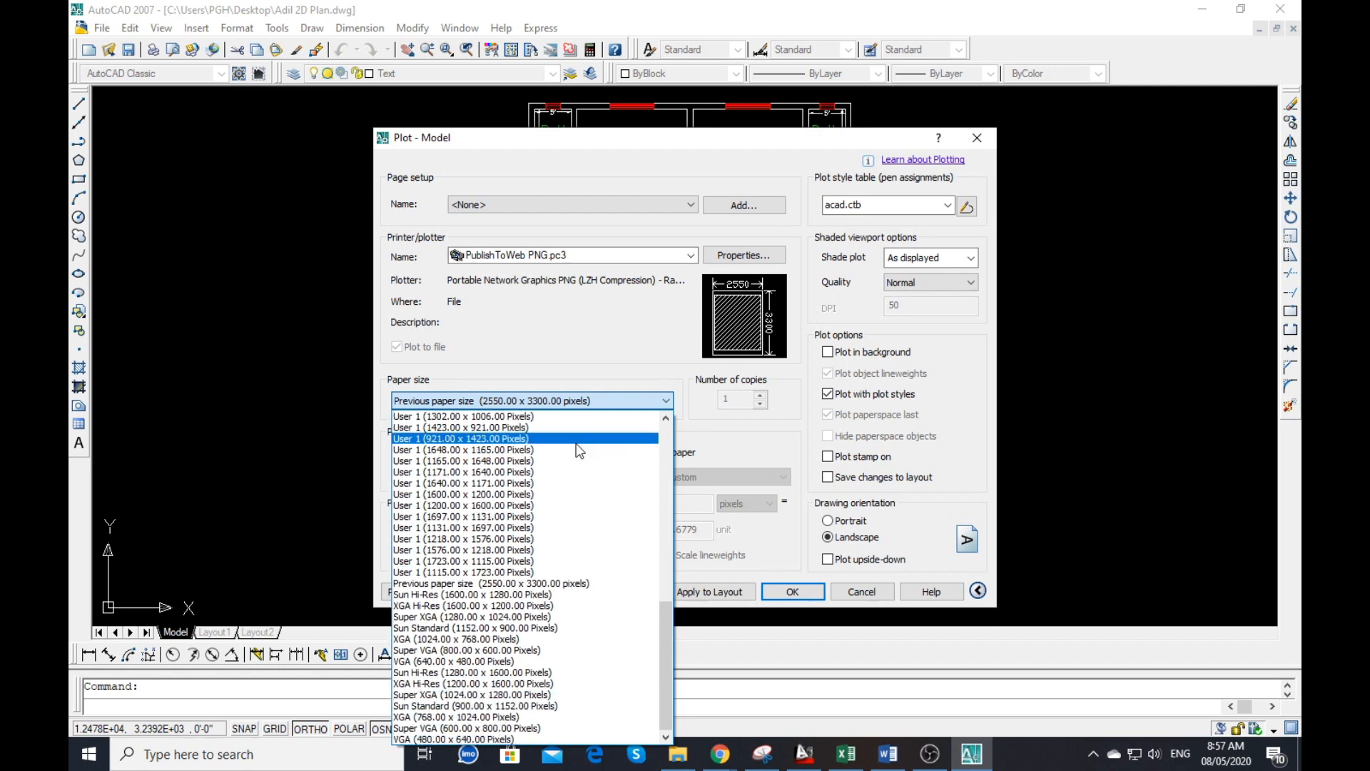
left_click(504, 639)
- Set the plot area to a window enclosing the whole house plan and centre the plot
left_click(448, 473)
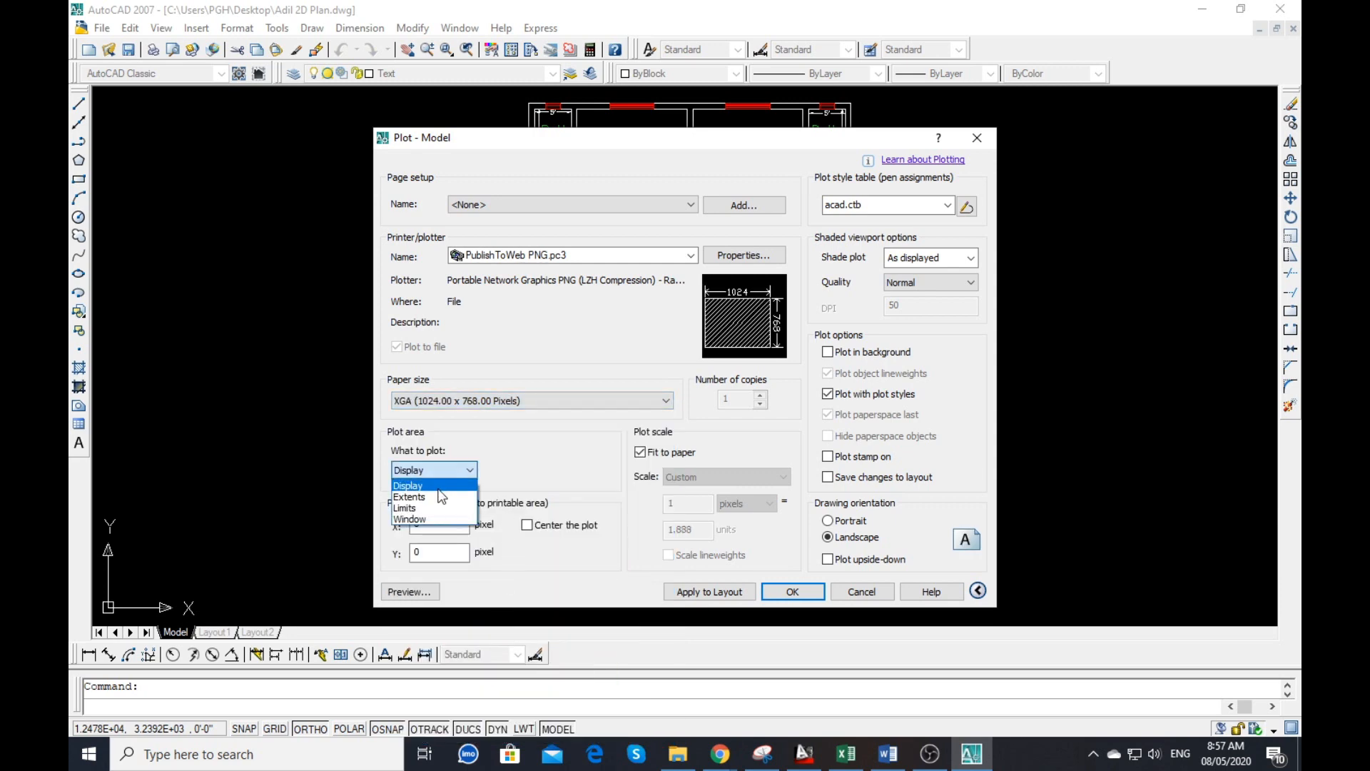
left_click(426, 519)
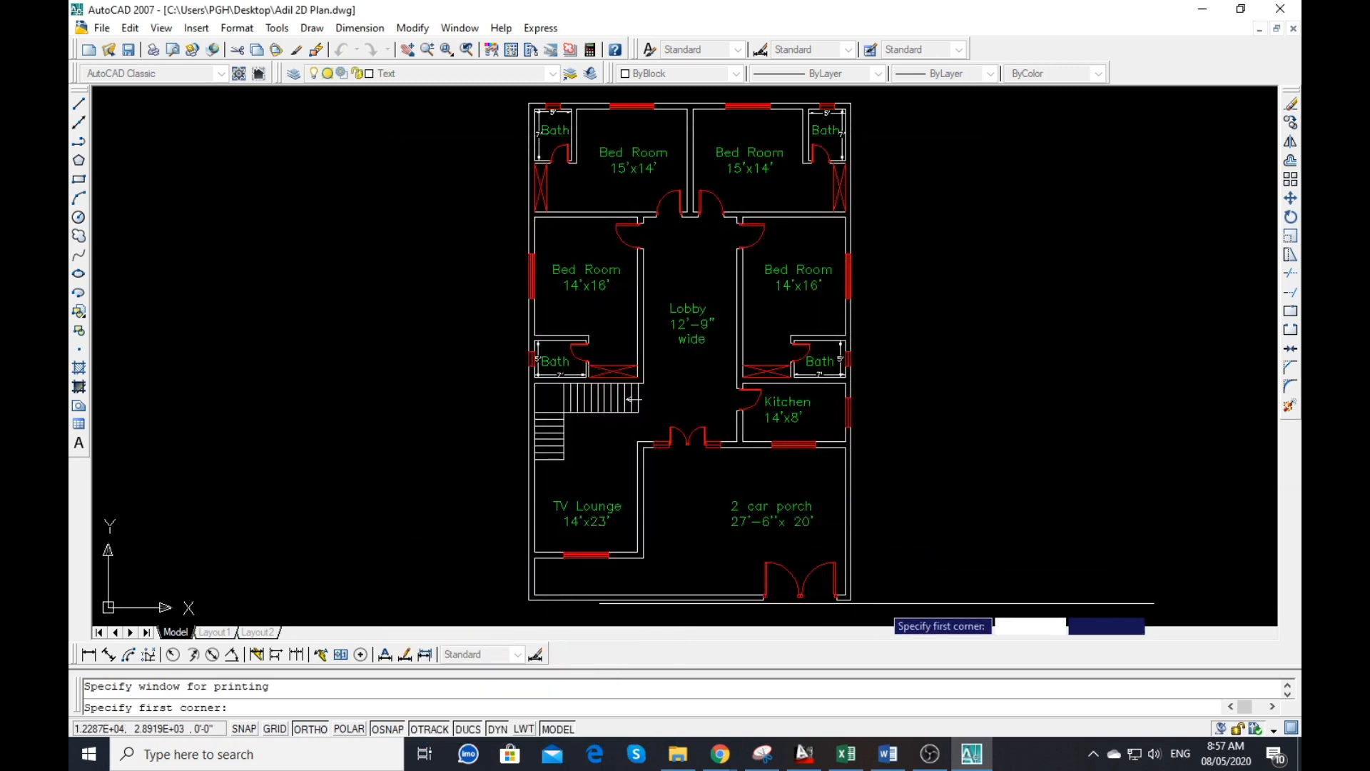
left_click(869, 612)
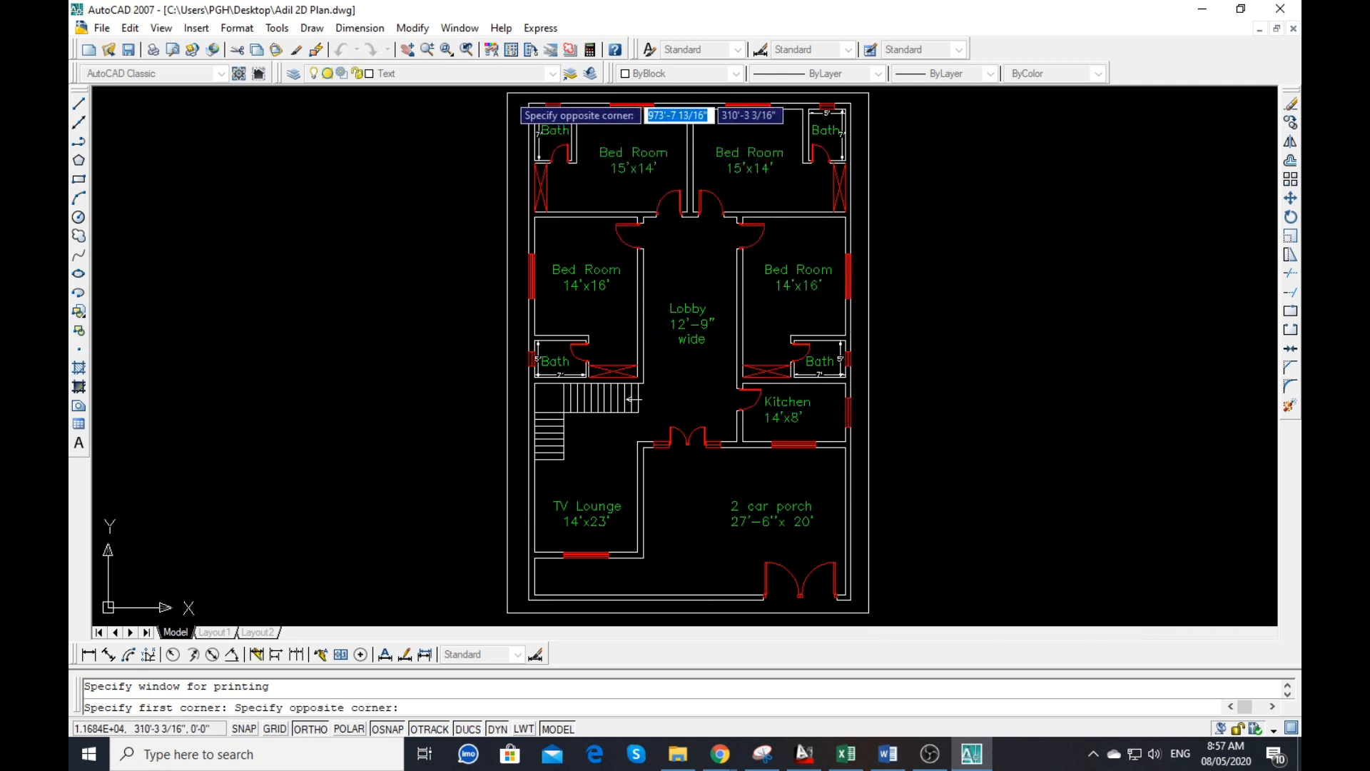
left_click(508, 93)
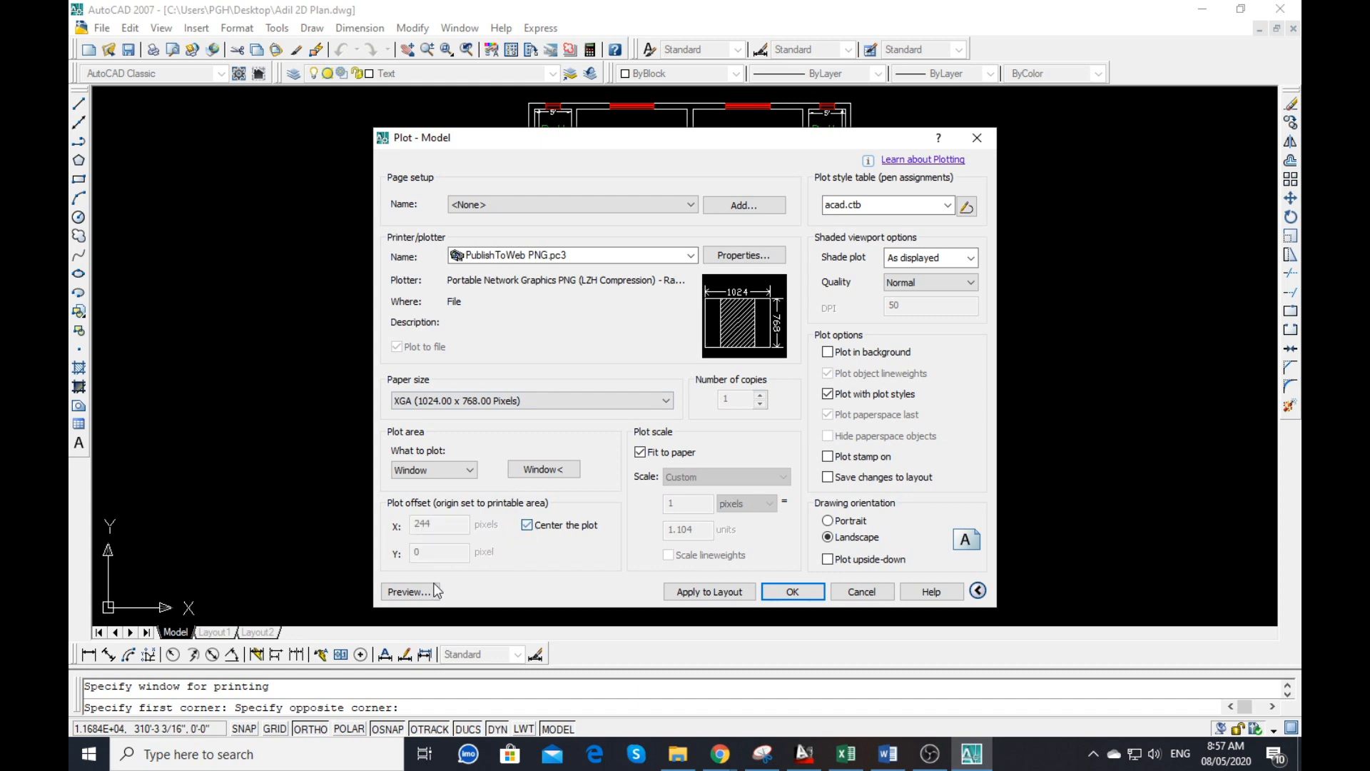
- Preview the plot, change the drawing orientation to portrait and preview it again
left_click(403, 593)
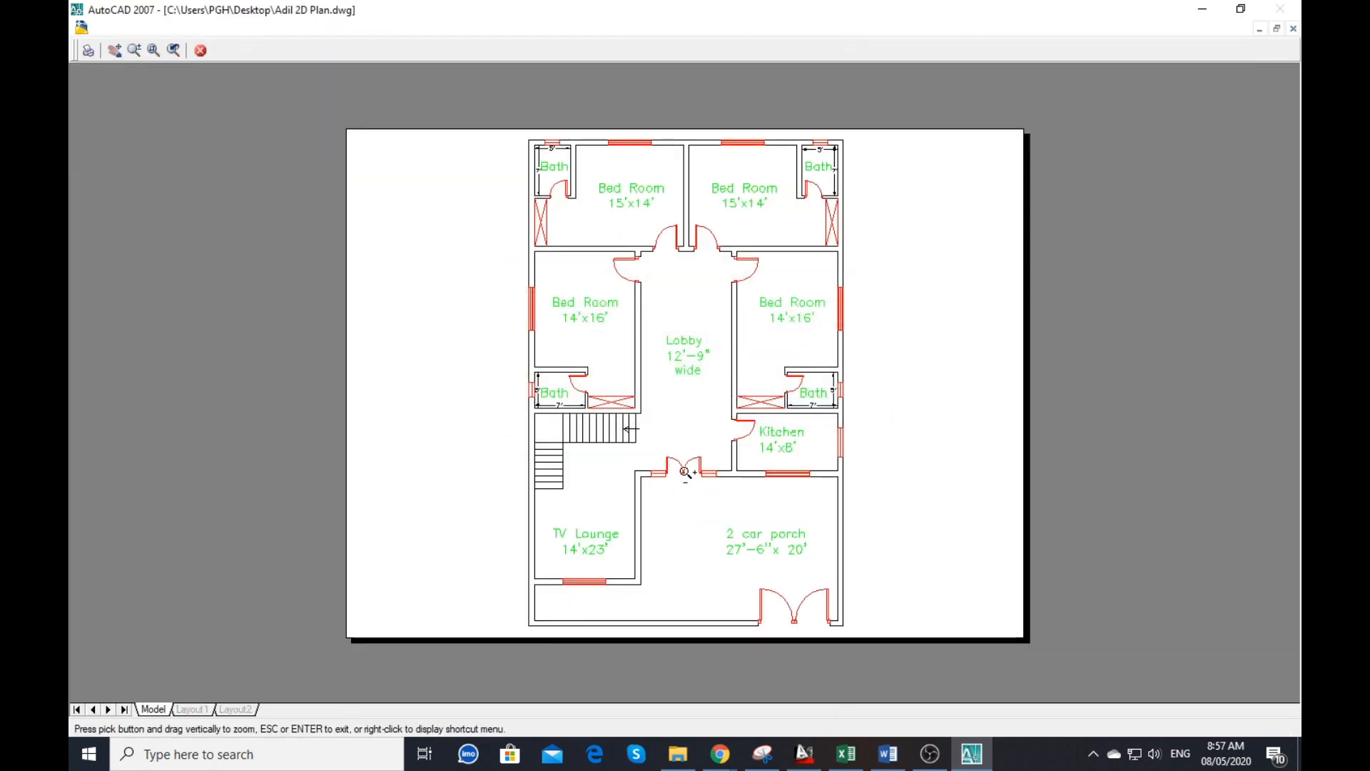
key("Escape")
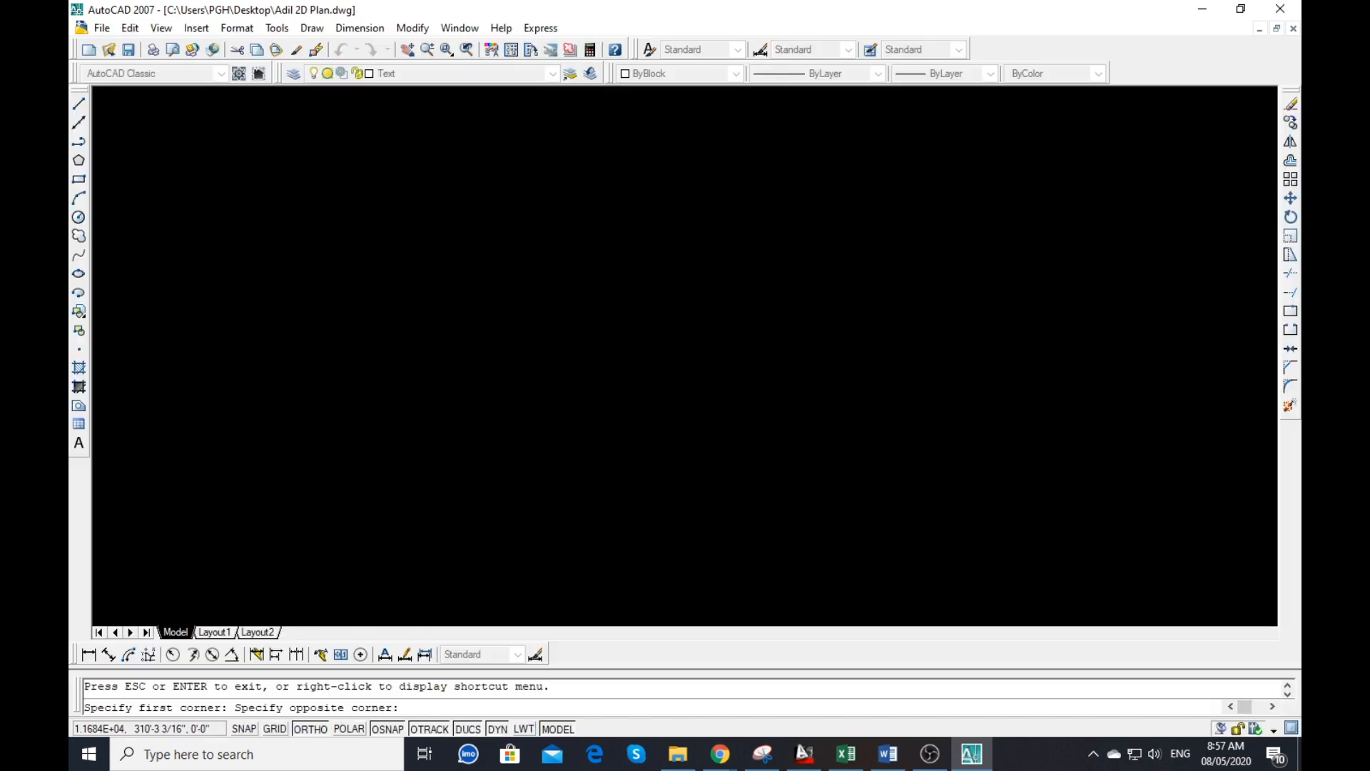
left_click(841, 520)
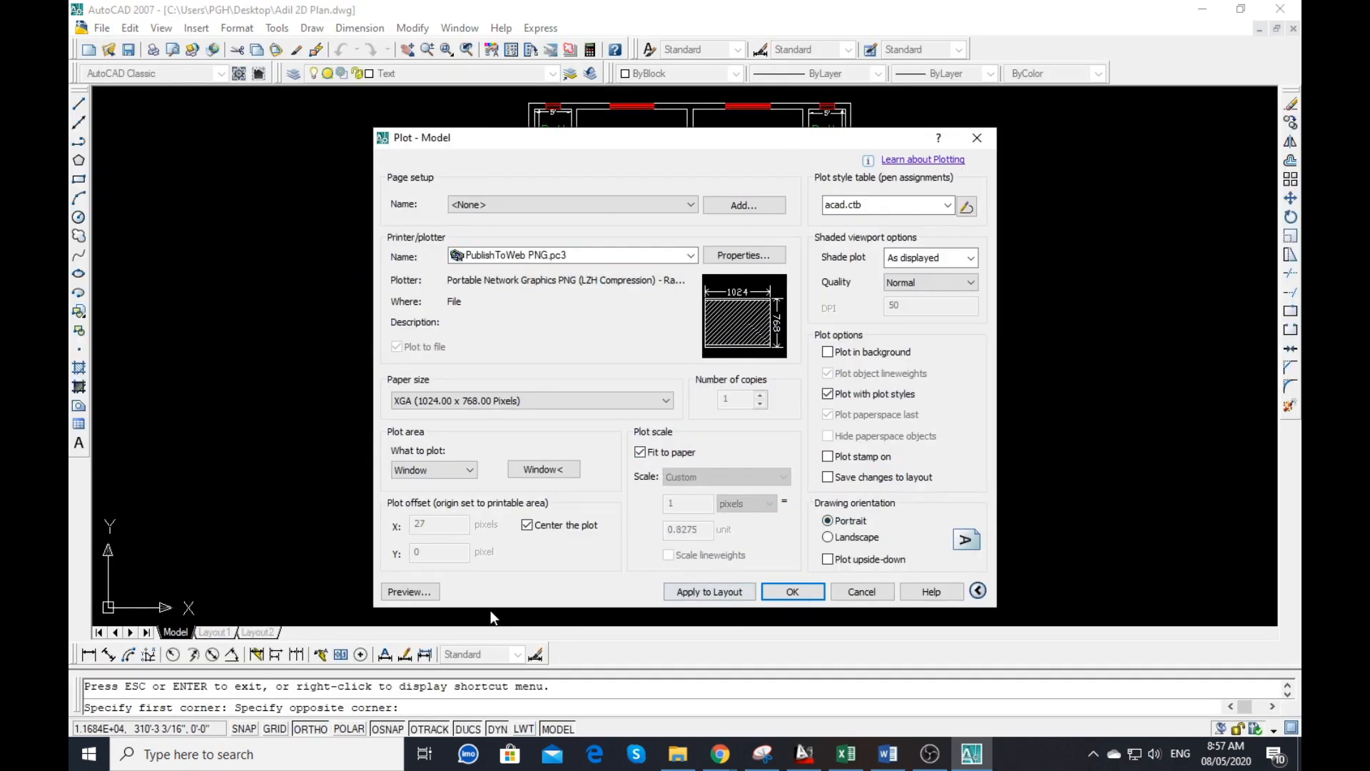
left_click(414, 591)
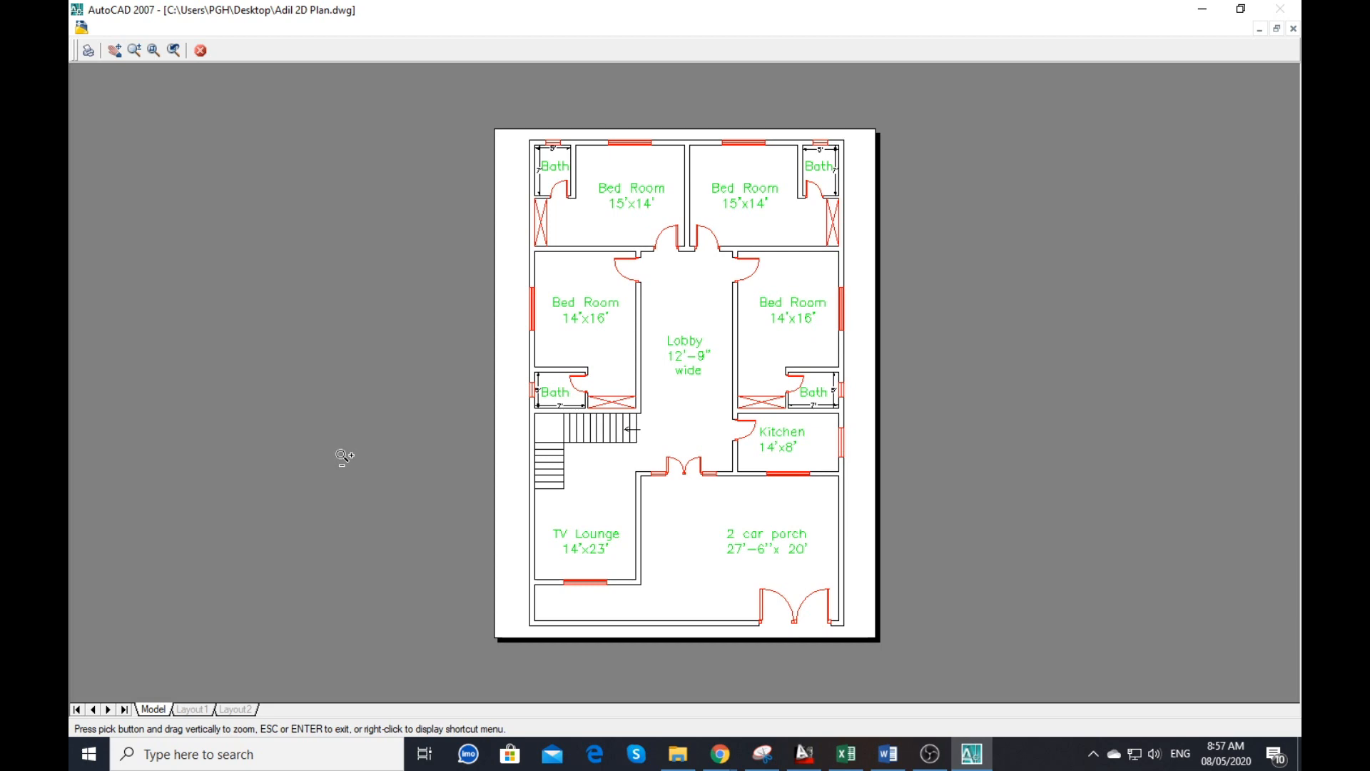
key("Escape")
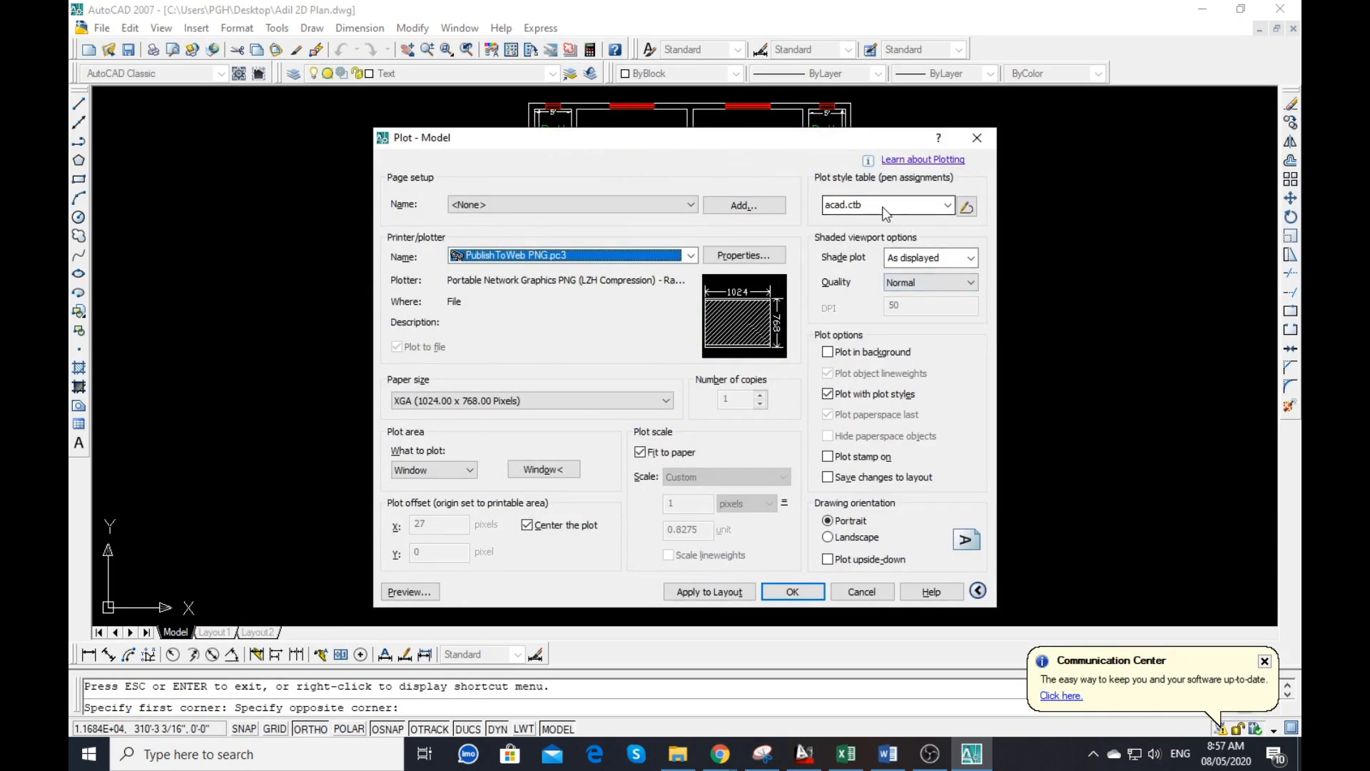
- Cancel the plot without writing a PNG file and return to the drawing
left_click(794, 592)
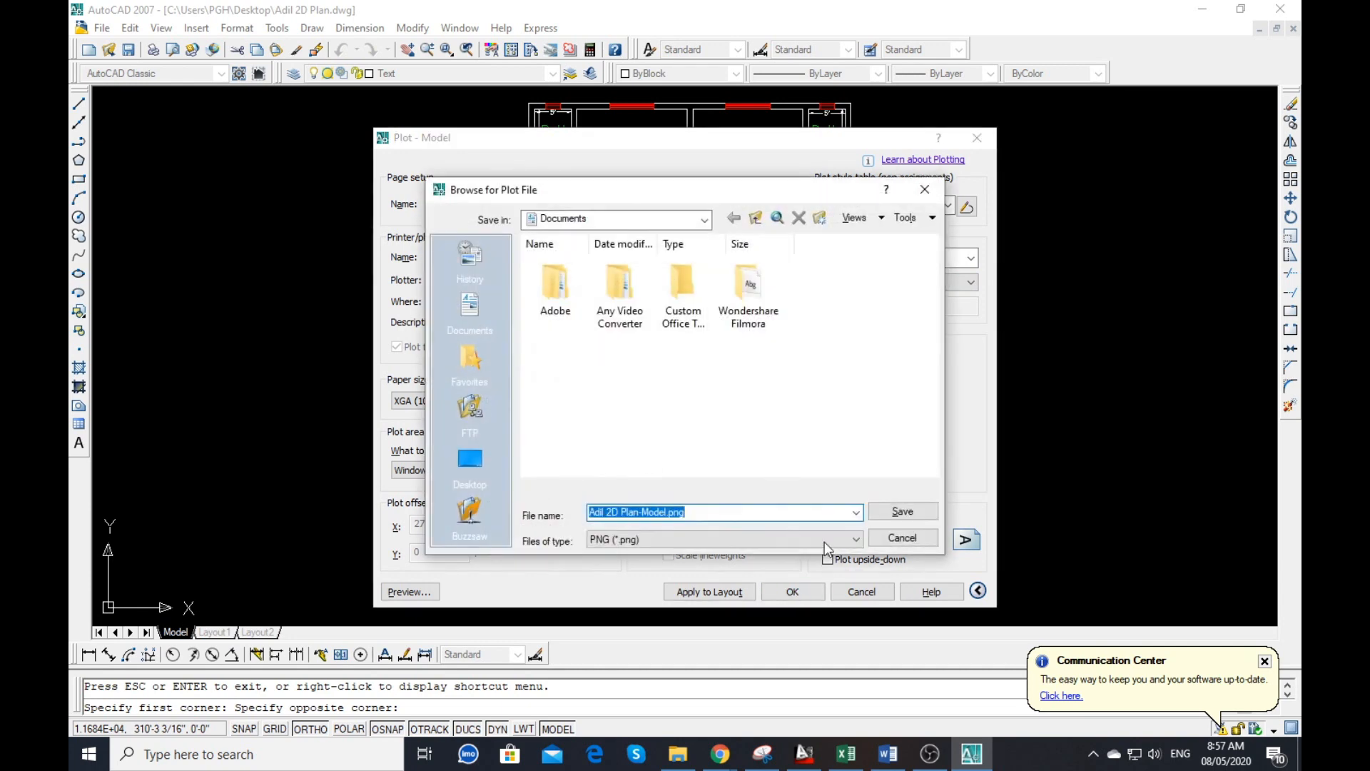
left_click(903, 537)
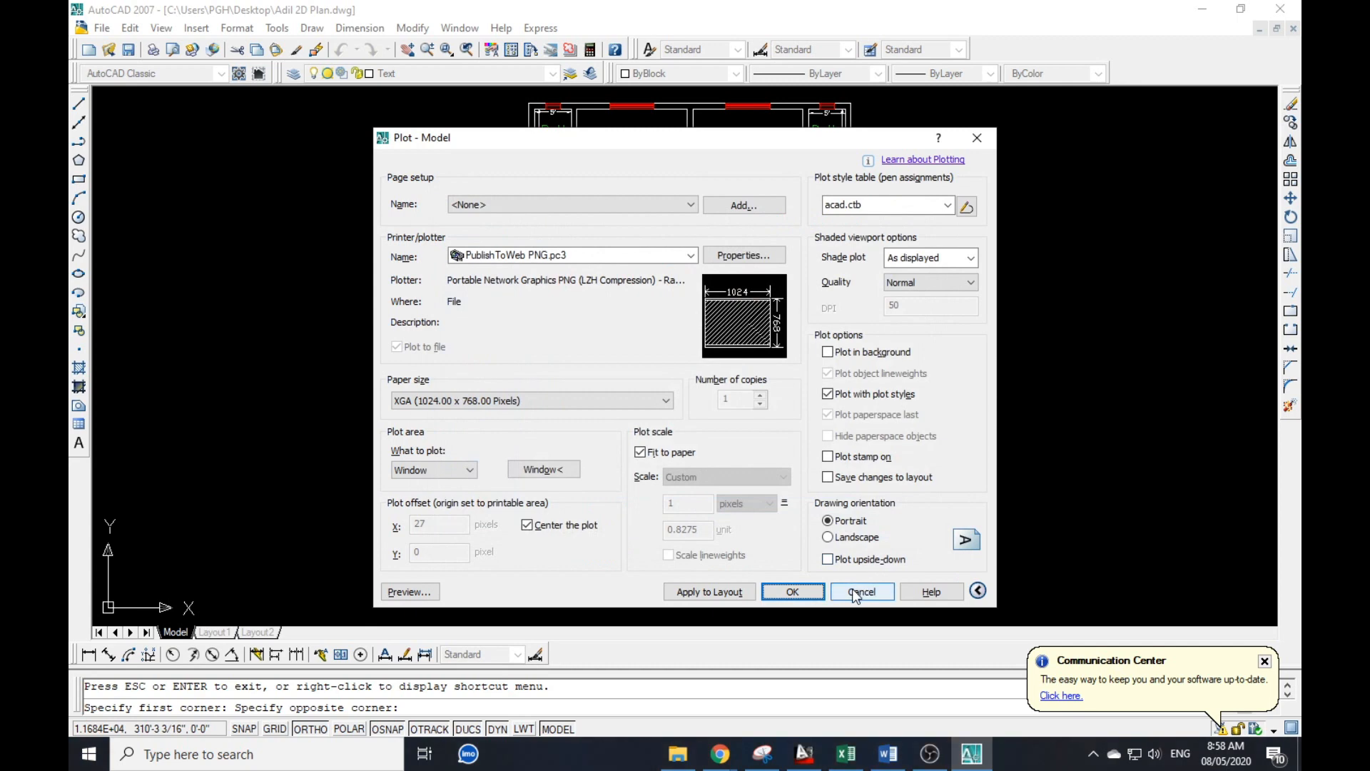
left_click(861, 593)
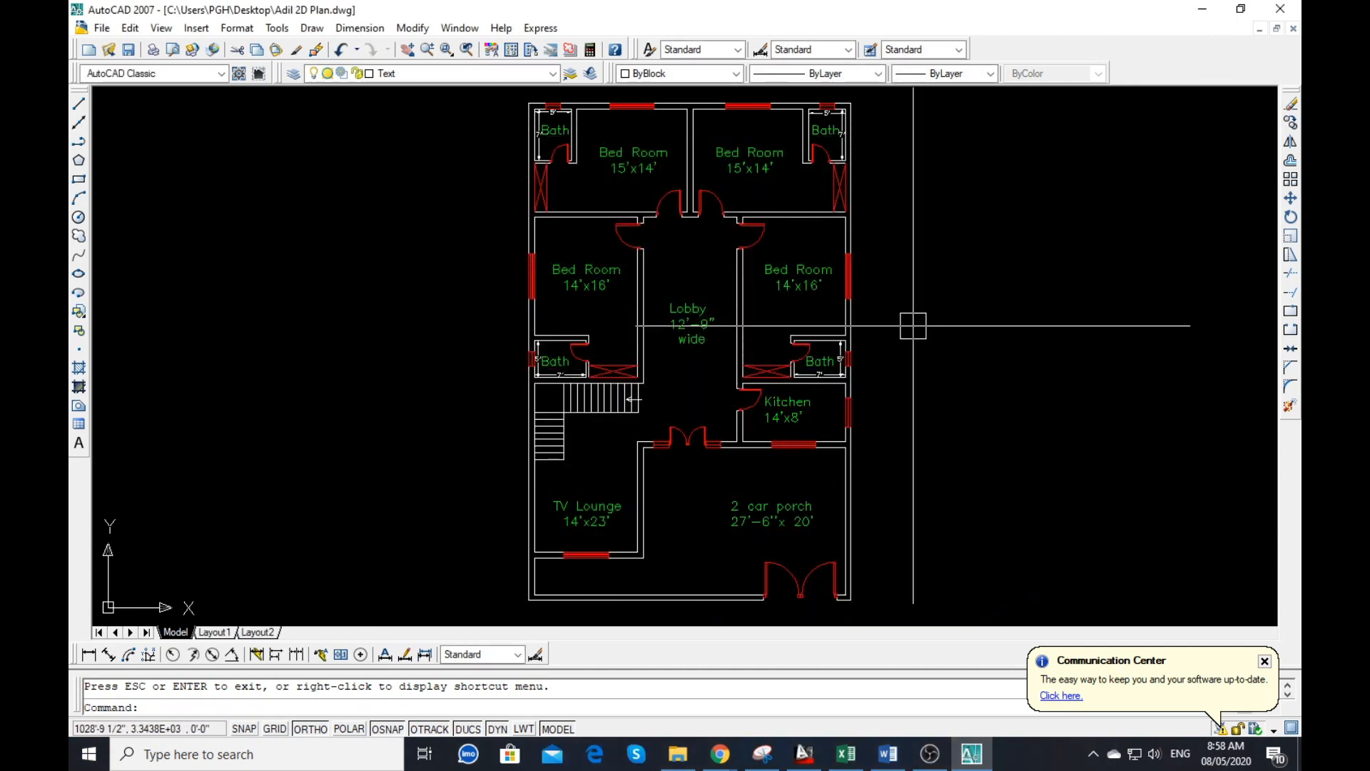
key("Escape")
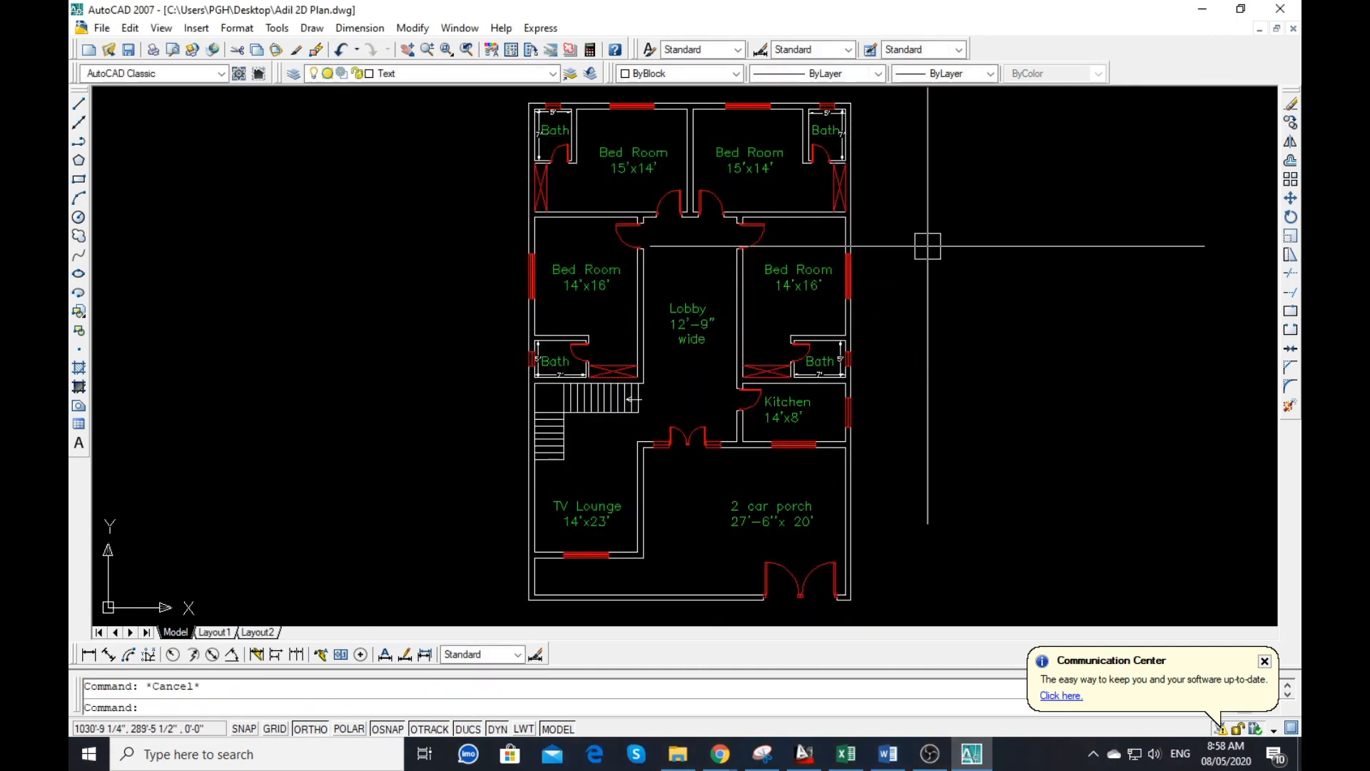
- Select the entire house plan and set its lineweight to 1.00 mm
left_click(948, 98)
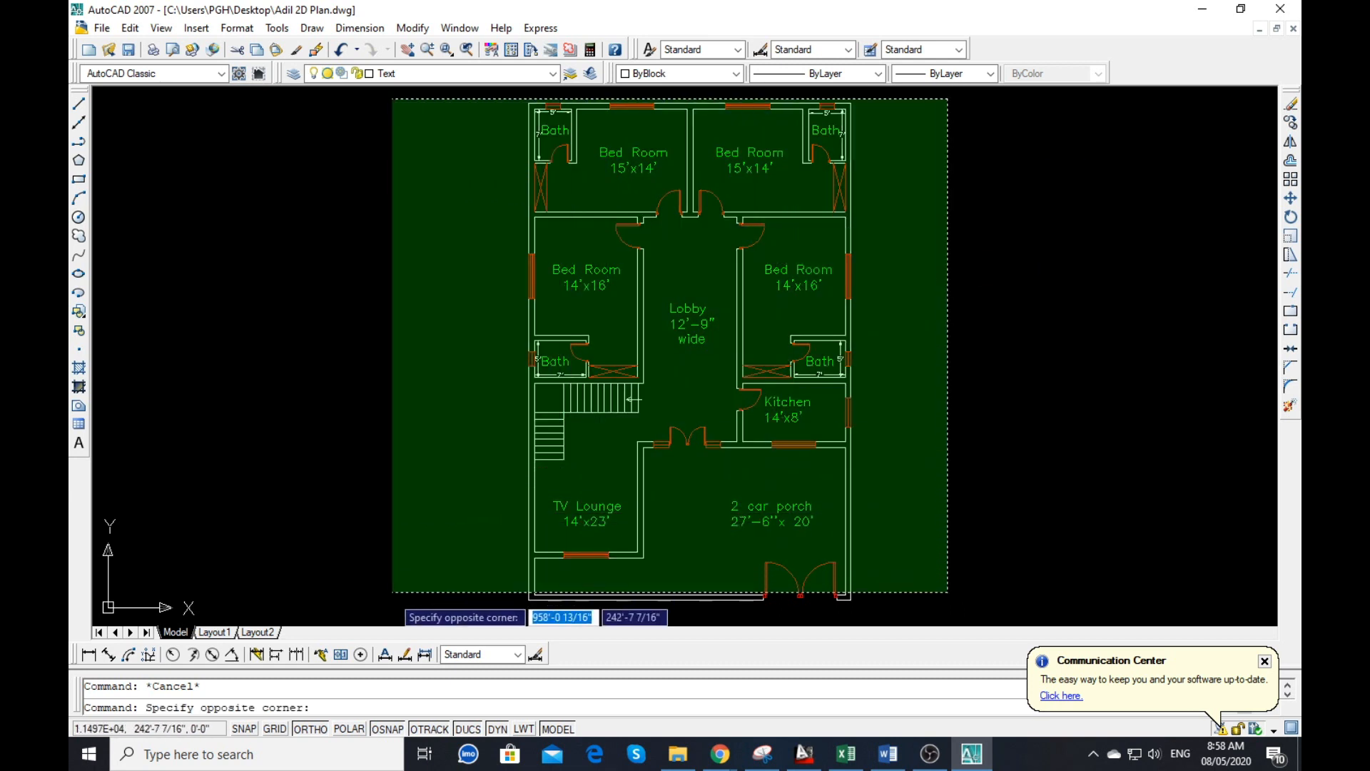
left_click(385, 608)
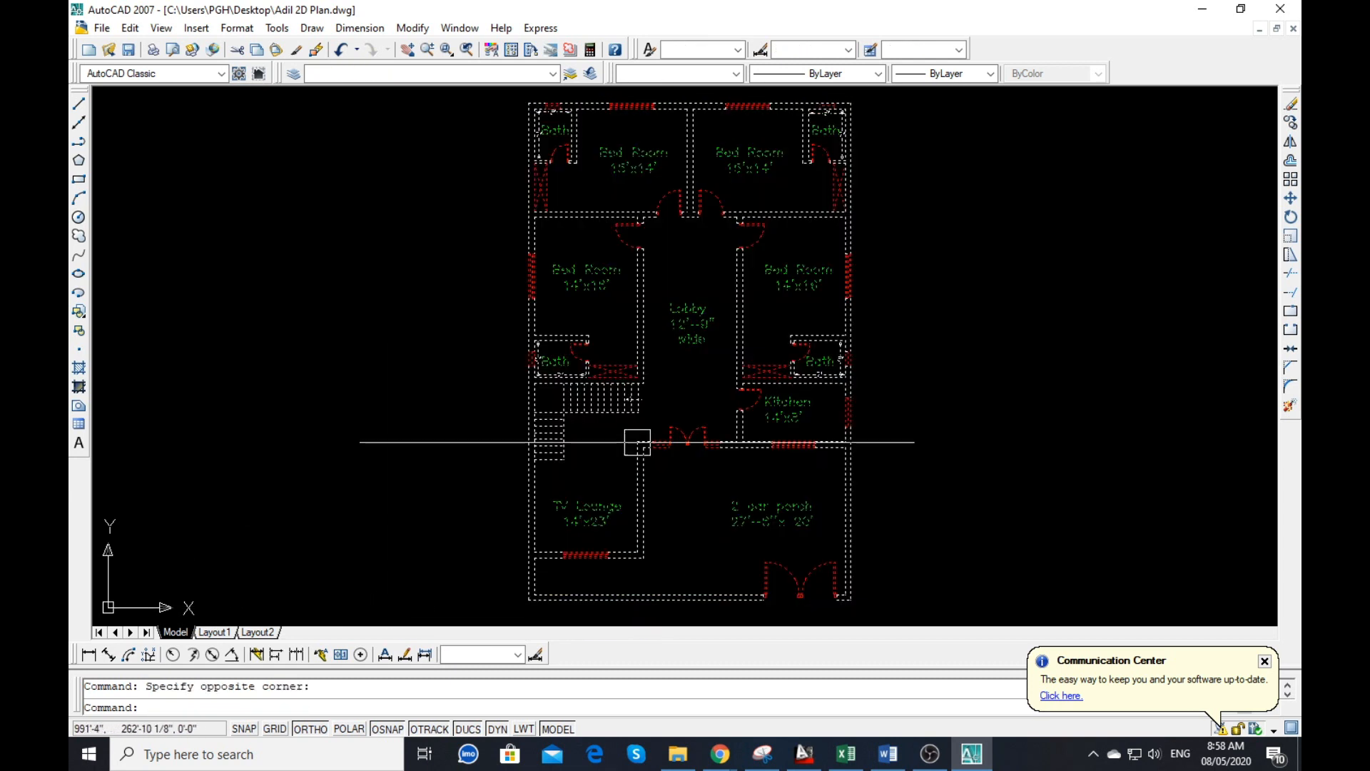
left_click(836, 74)
left_click(920, 76)
left_click(921, 75)
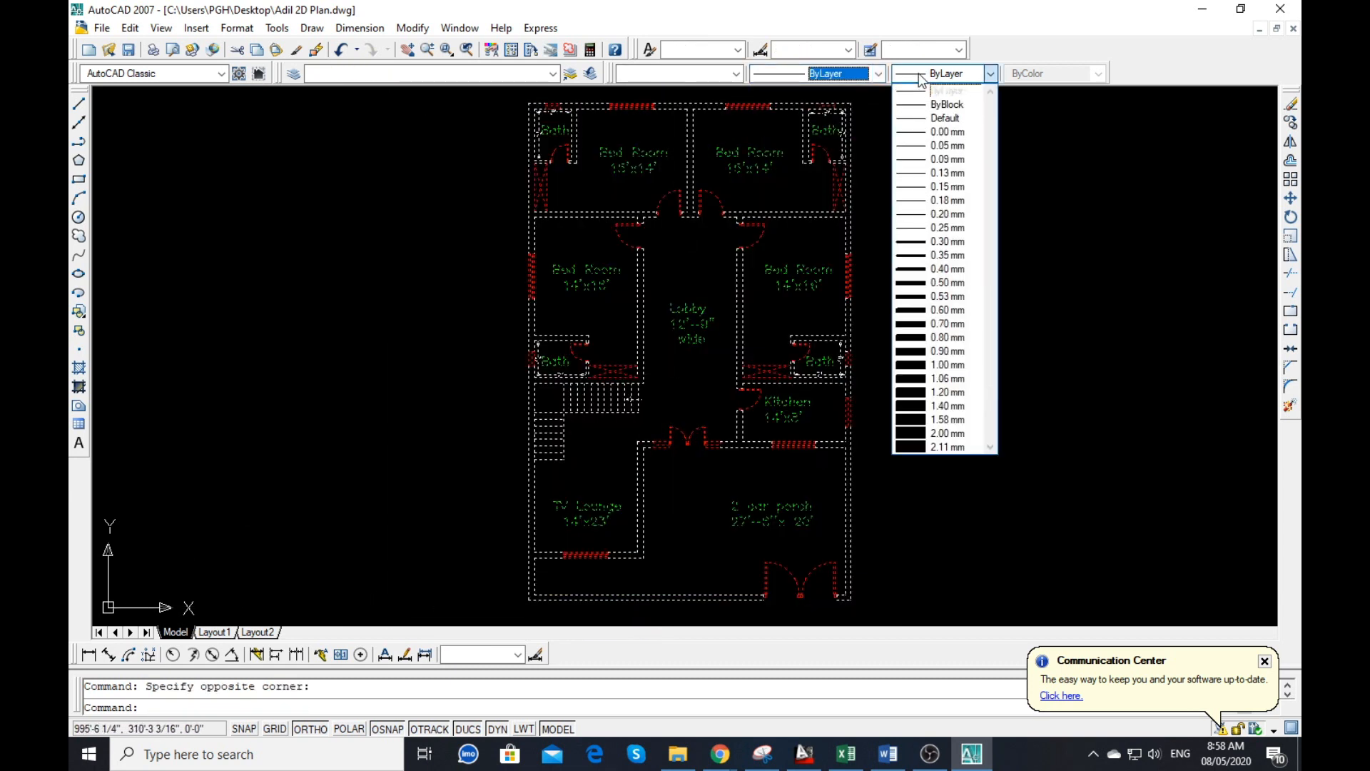
left_click(954, 368)
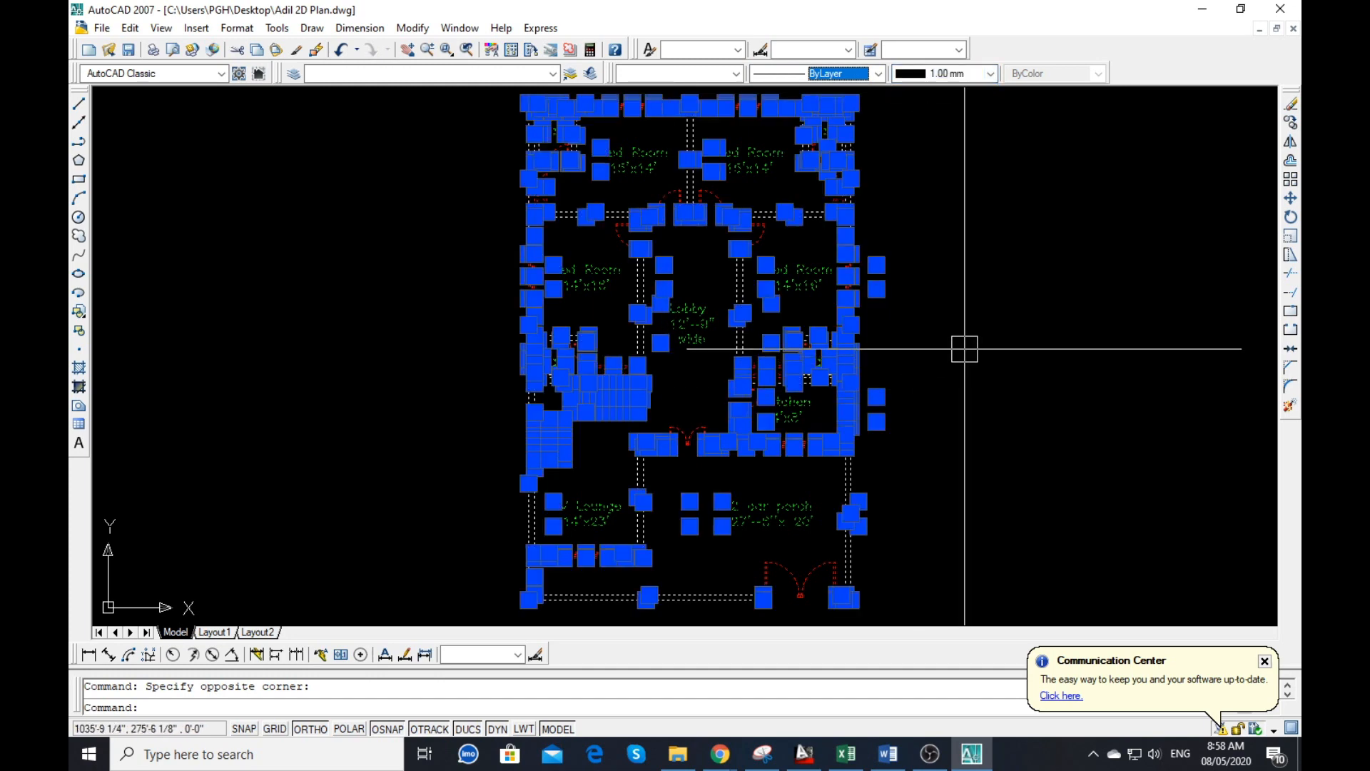
- Reopen the plot setup with the <Previous plot> page setup, keep its plot window and preview the plan
key("ctrl+p")
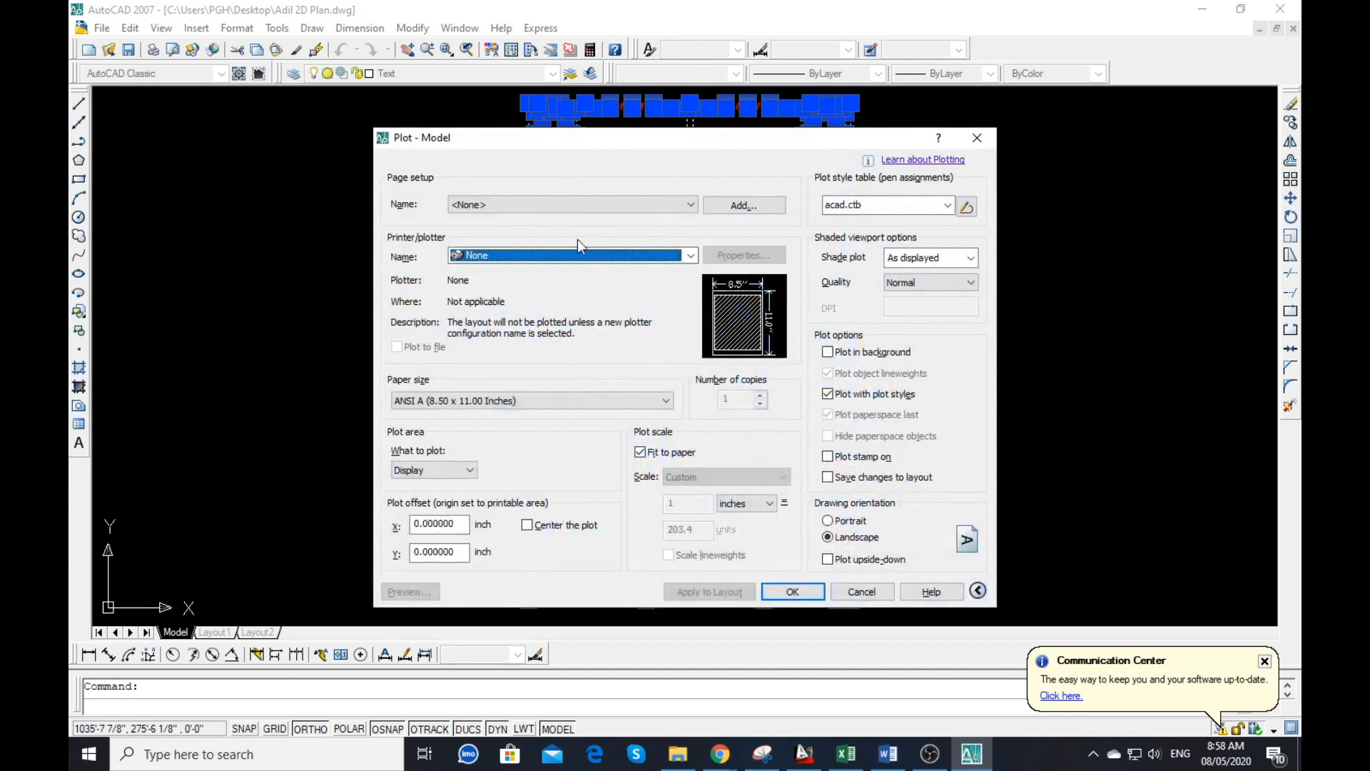
left_click(580, 204)
left_click(499, 226)
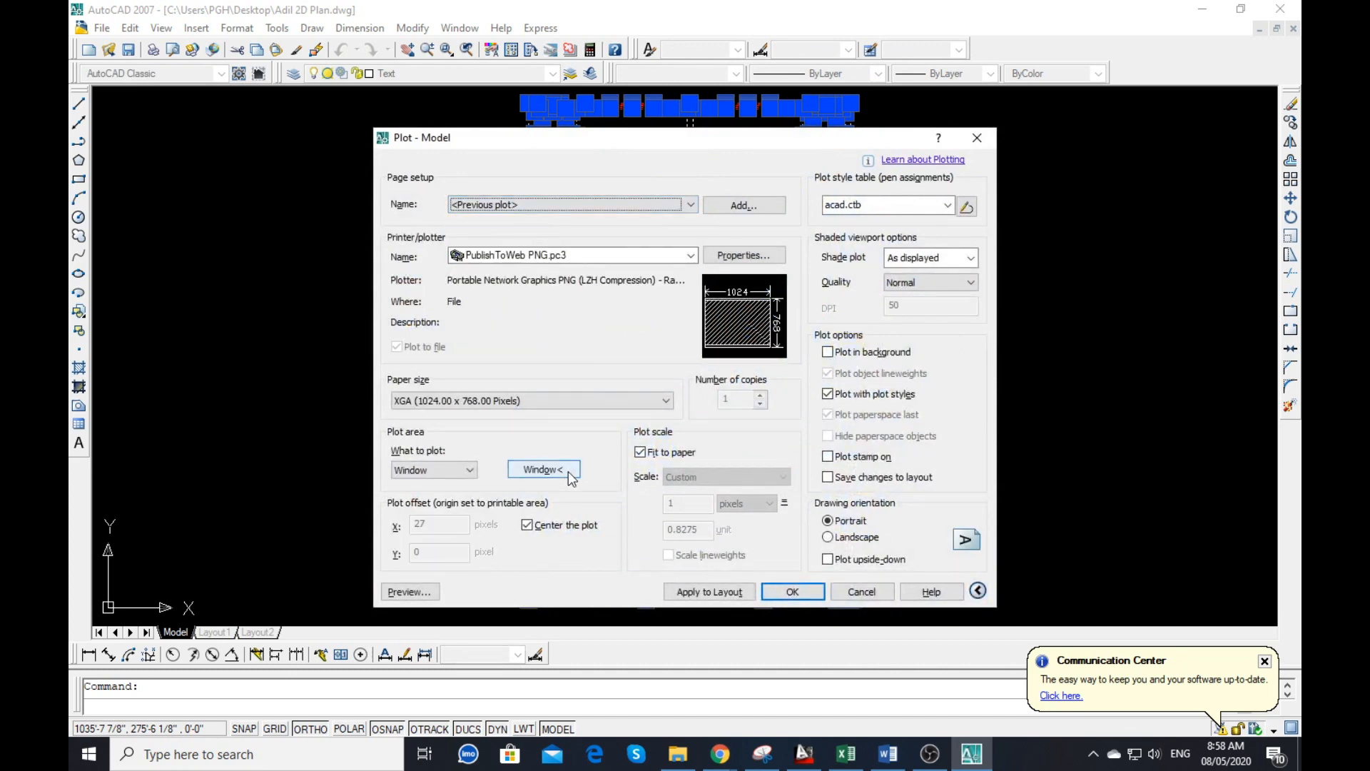
left_click(547, 484)
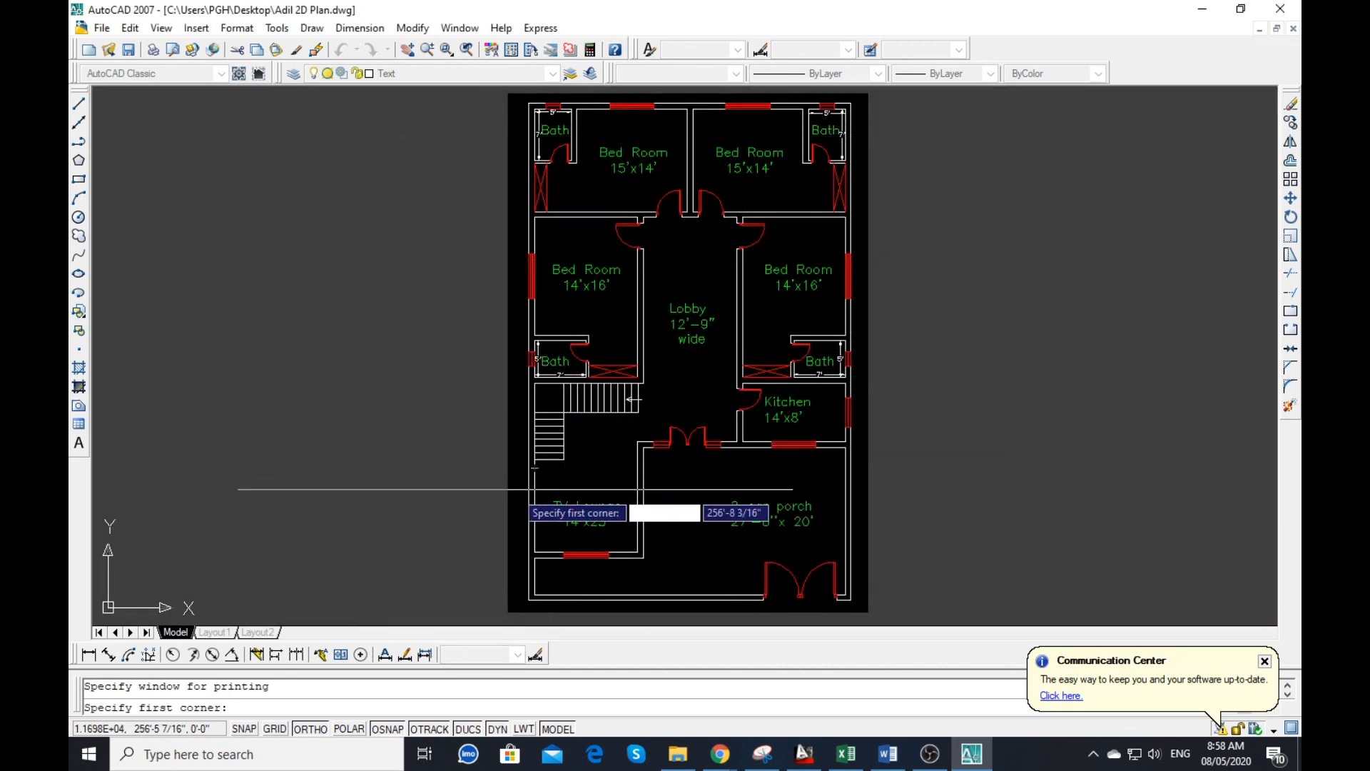
key("Escape")
left_click(410, 591)
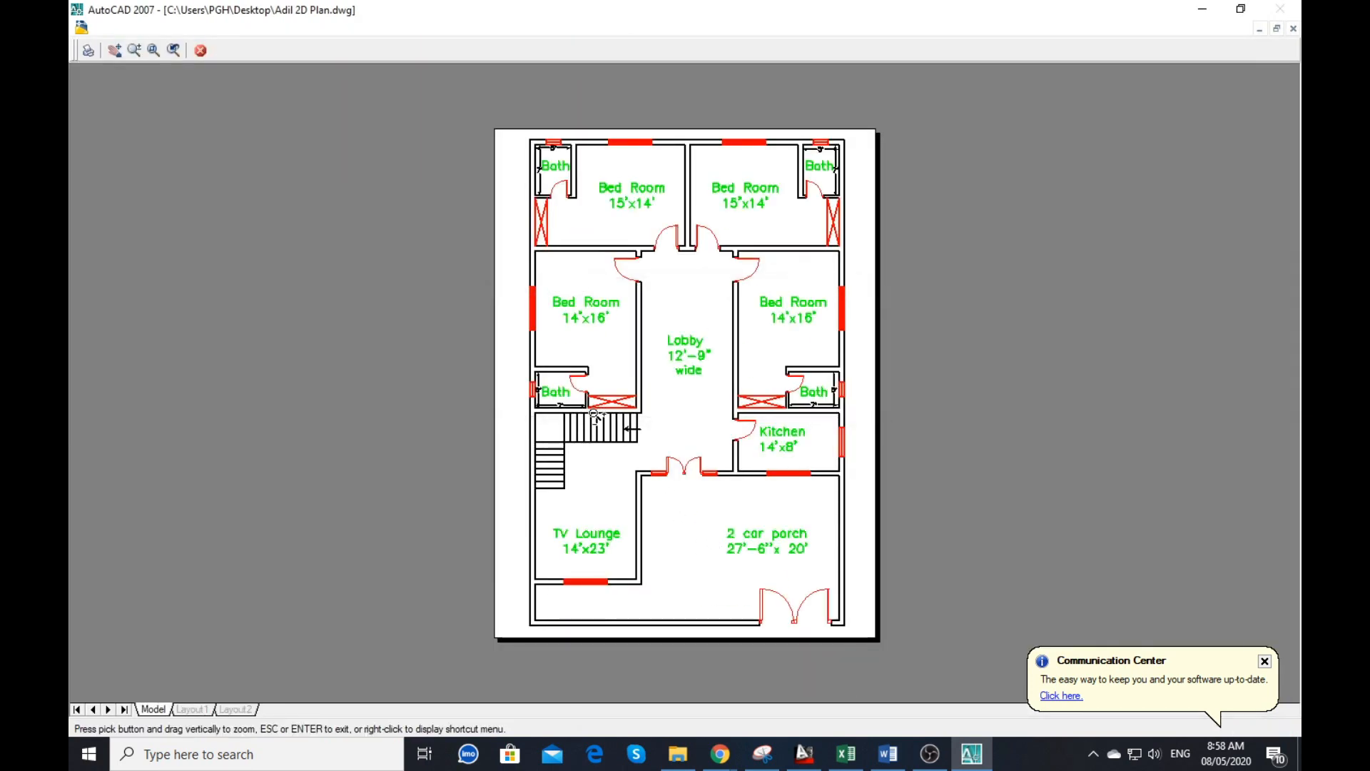
key("Escape")
- Plot the plan to a PNG file named Simple 2D Plan on the Desktop and dismiss the notifications
key("Return")
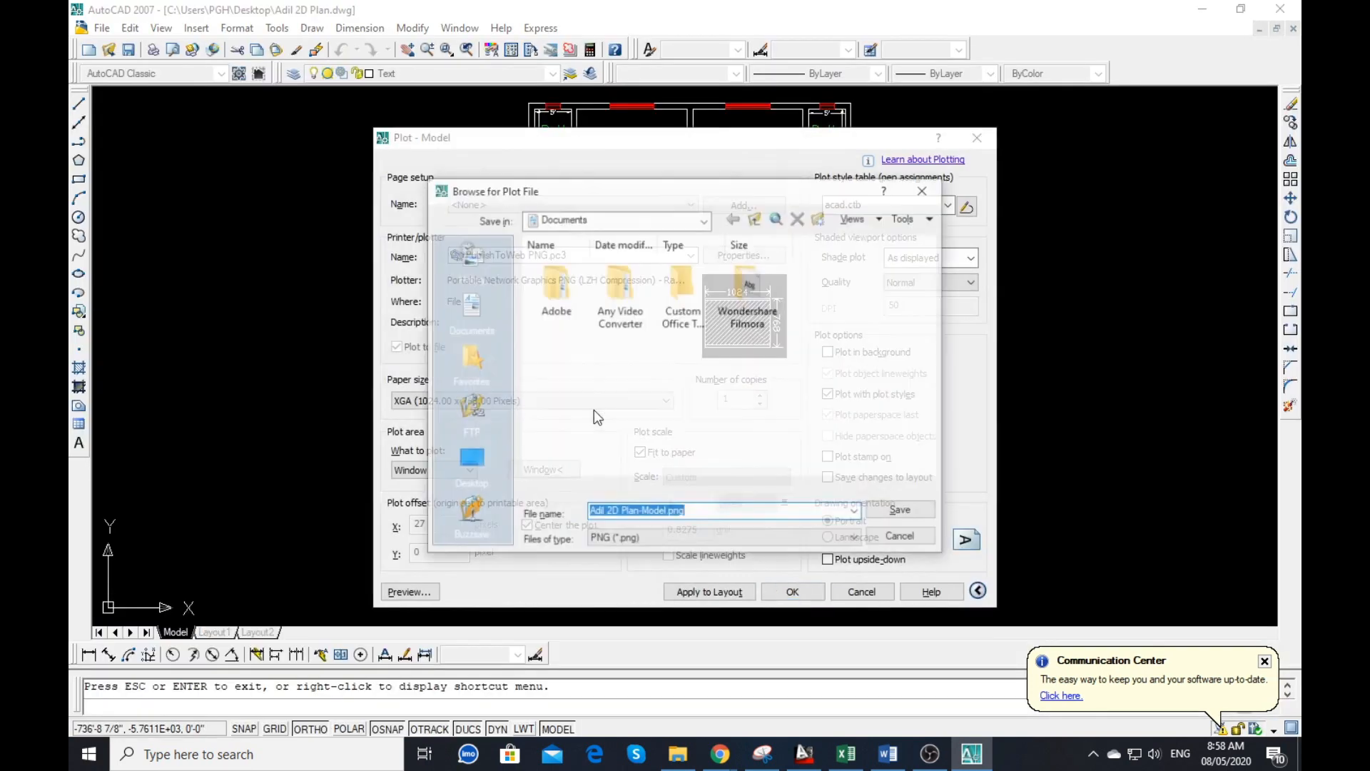
left_click(470, 460)
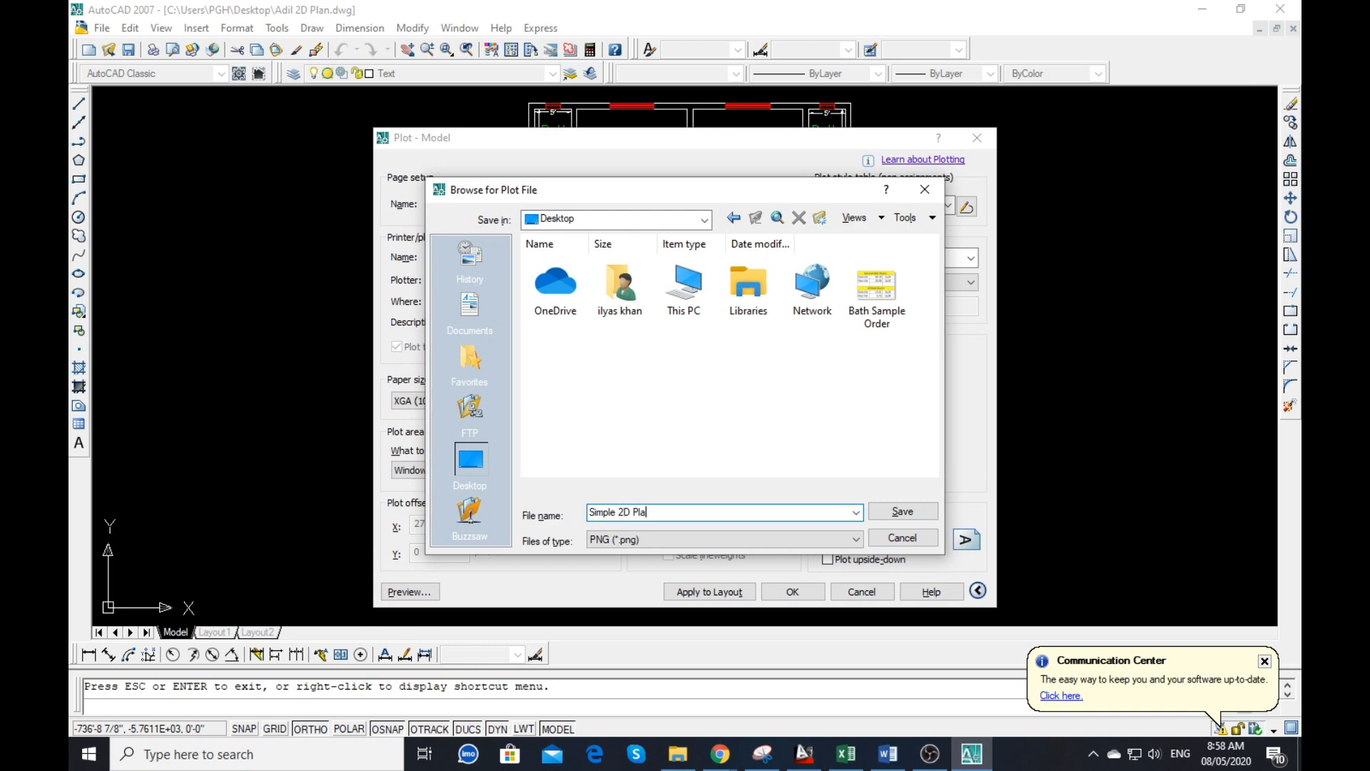
key("Return")
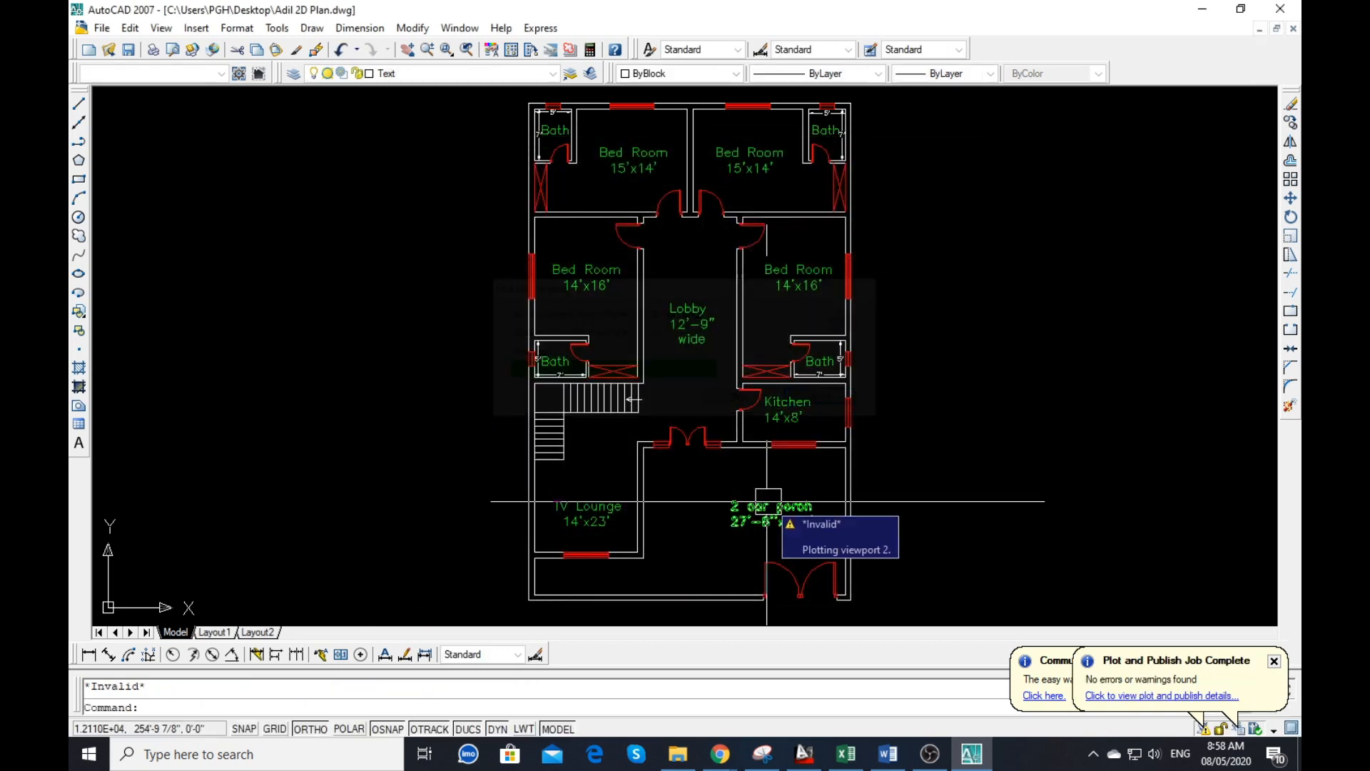
key("Escape")
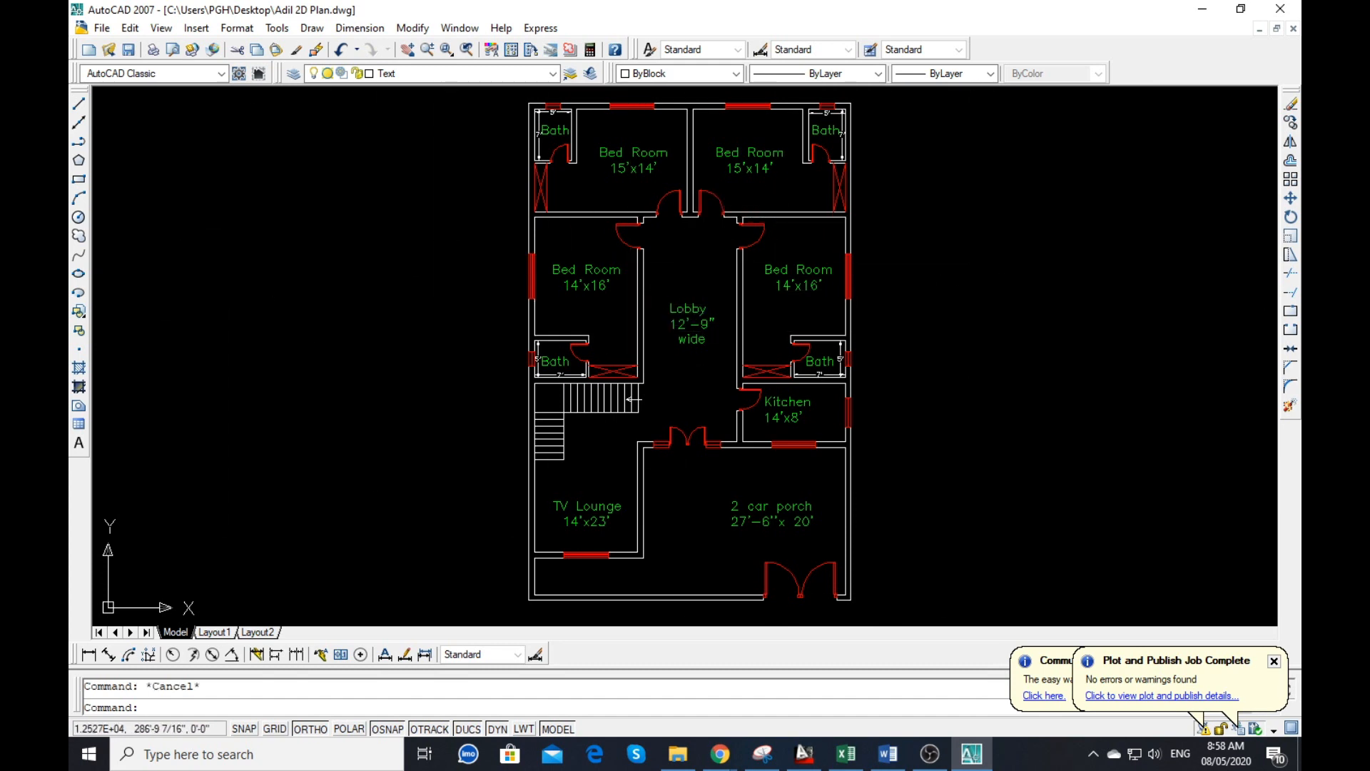
left_click(1275, 663)
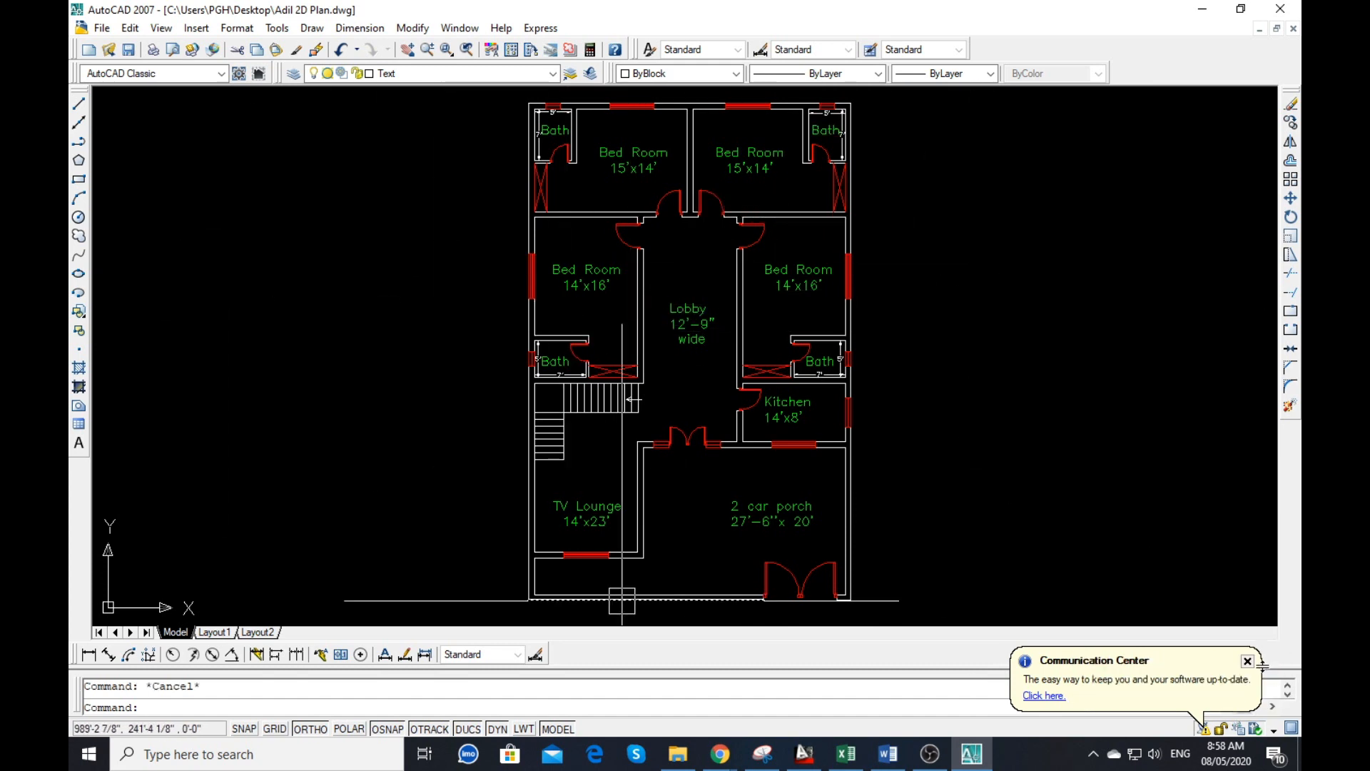
left_click(1248, 663)
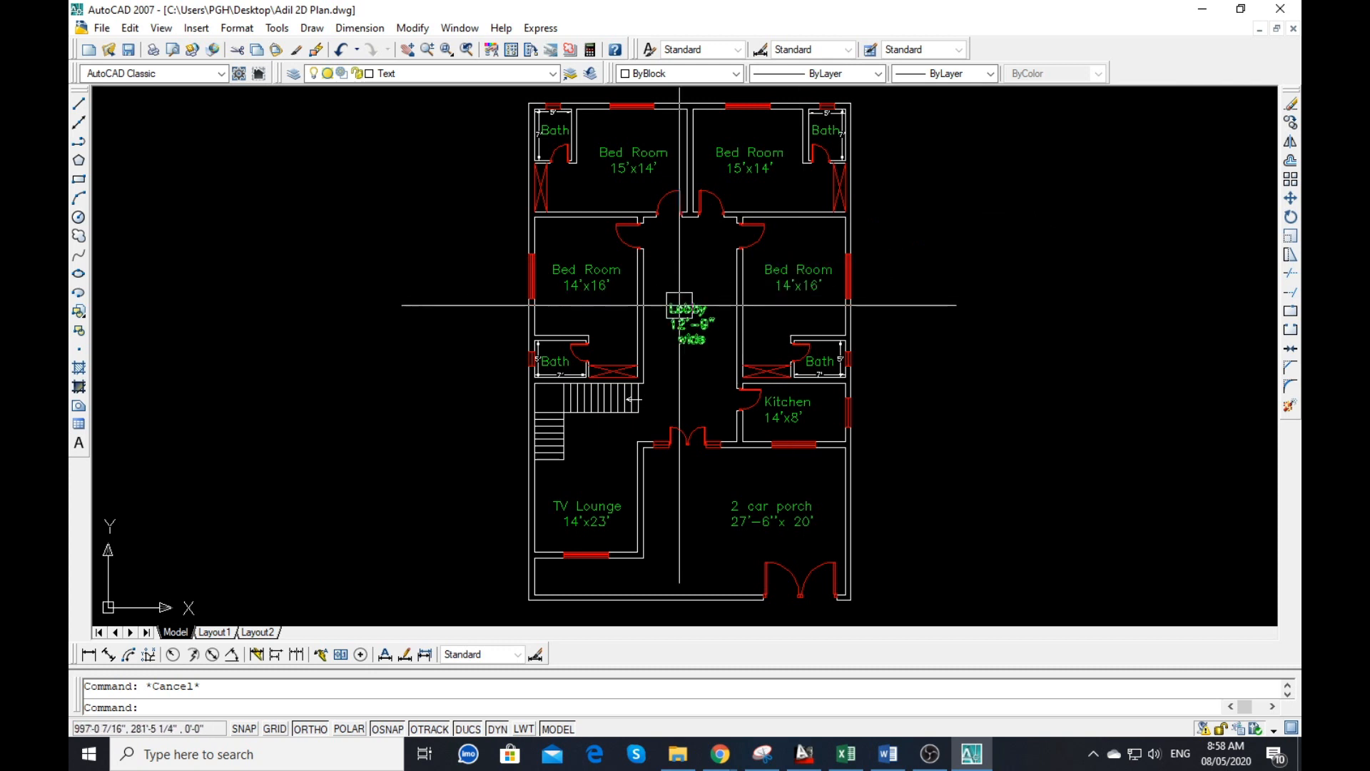
- Add an aligned dimension for the plan's overall length, from the lower-left to the upper-left outer corner, placed outside the left wall
key("Return")
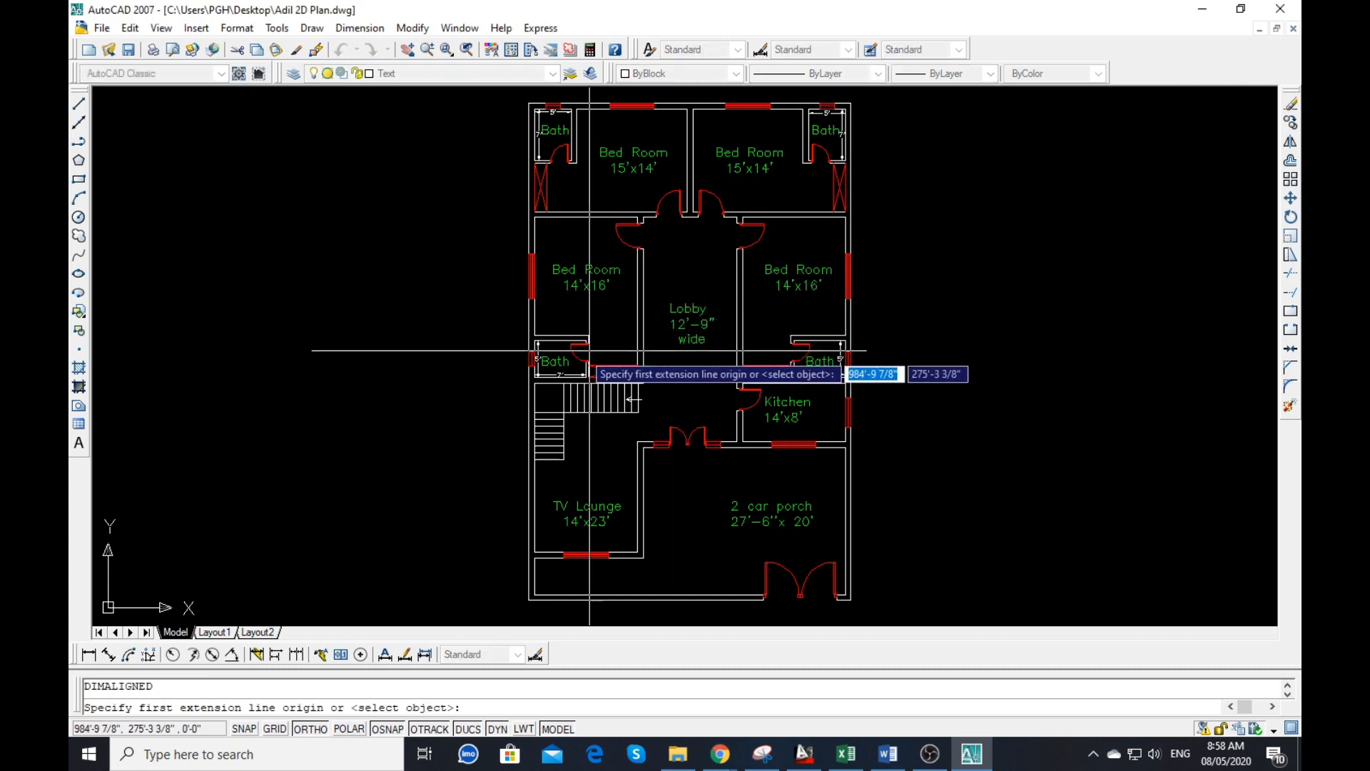
key("Return")
key("Escape")
key("Return")
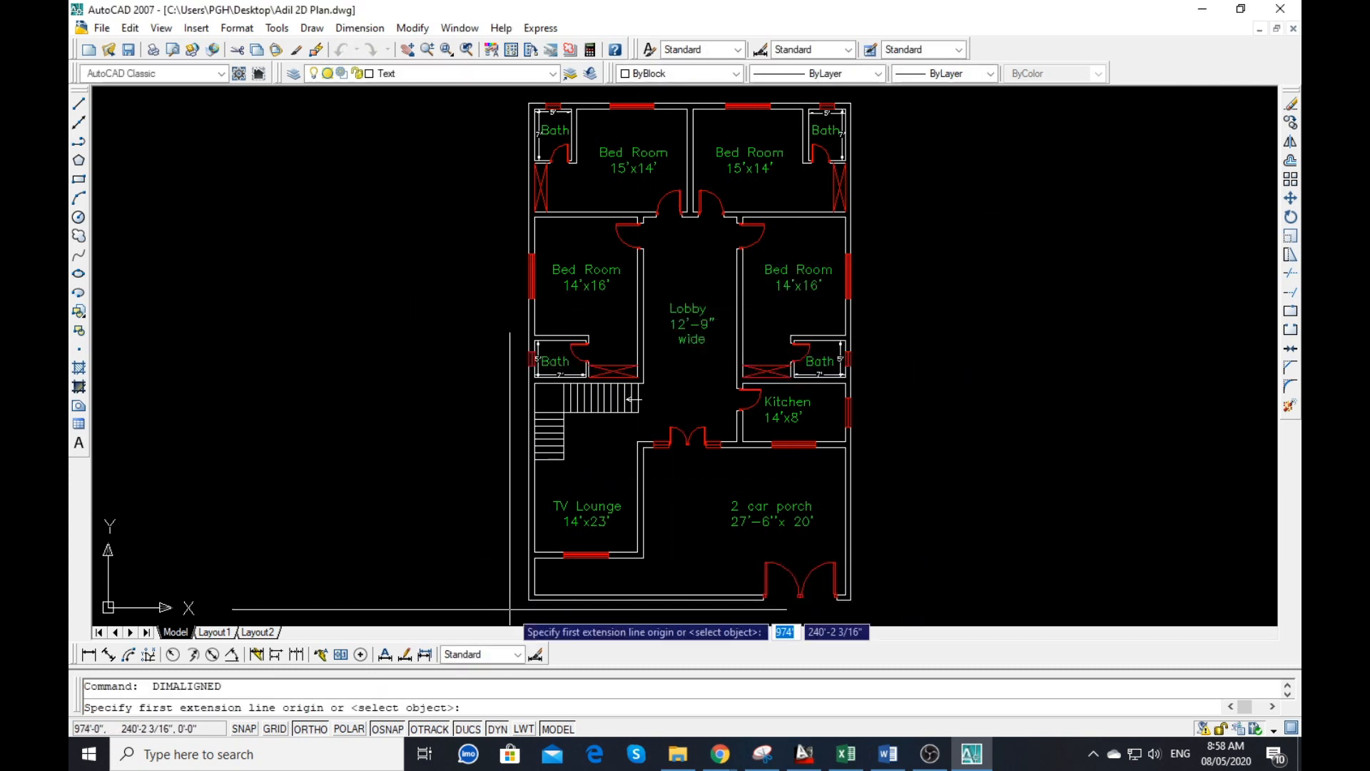
left_click(529, 598)
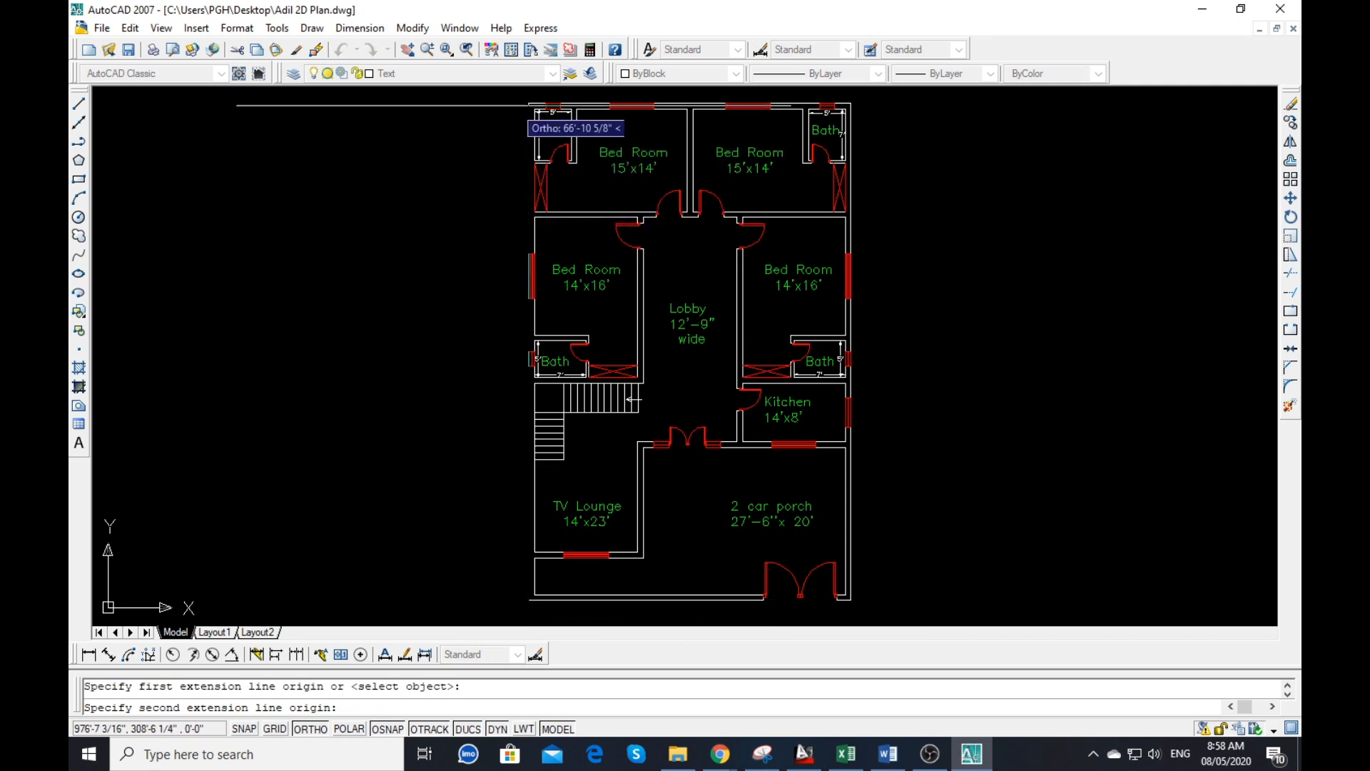
left_click(529, 103)
left_click(501, 238)
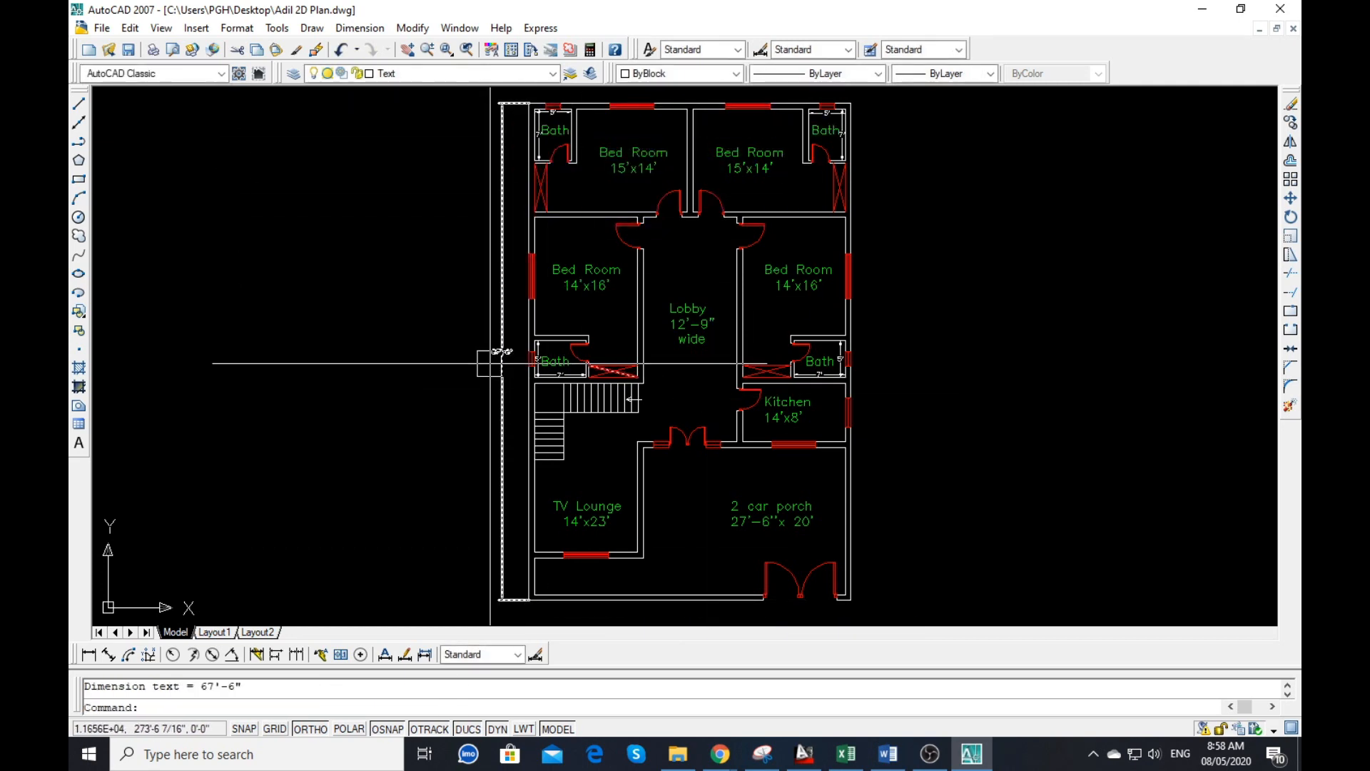
- Add an aligned dimension for the plan's overall width between the two upper outer corners, placed above the top wall
scroll(563, 349, "down", 2)
scroll(578, 189, "up", 4)
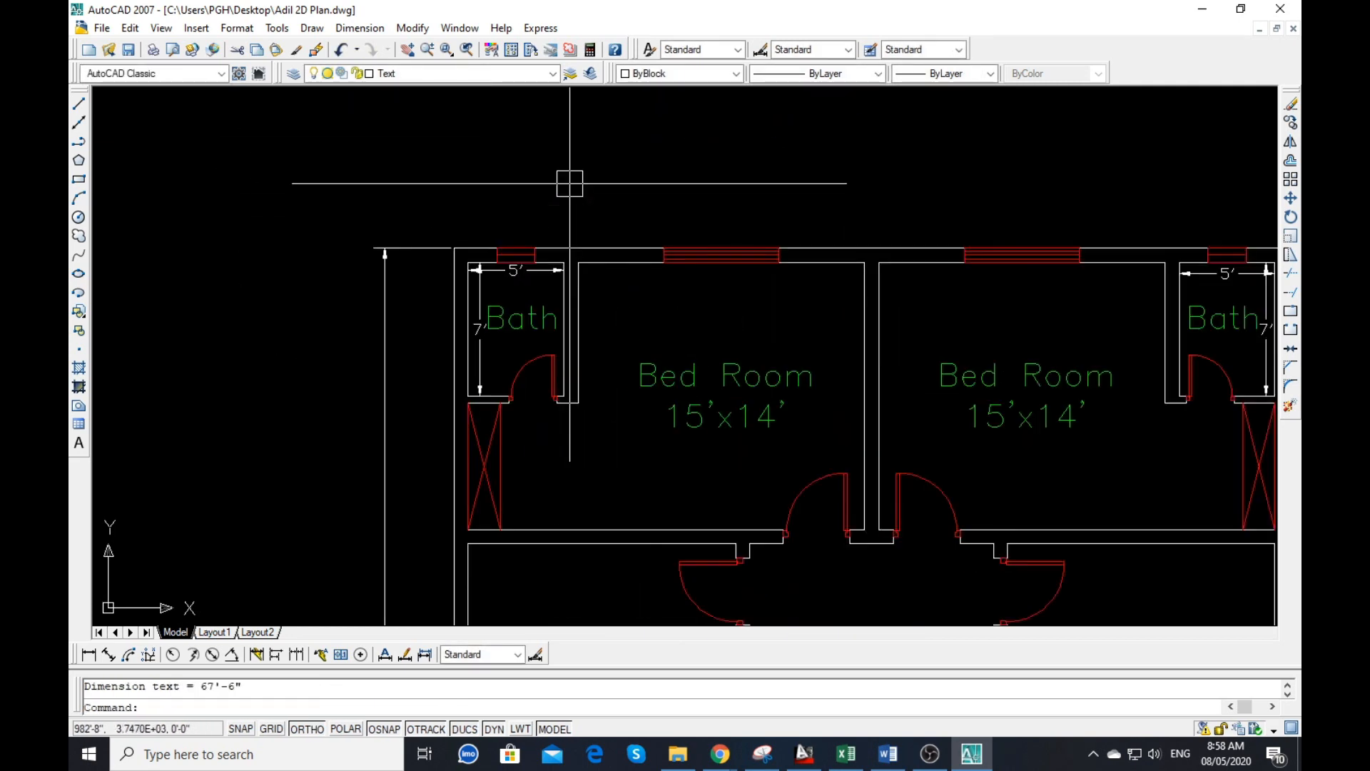
key("Return")
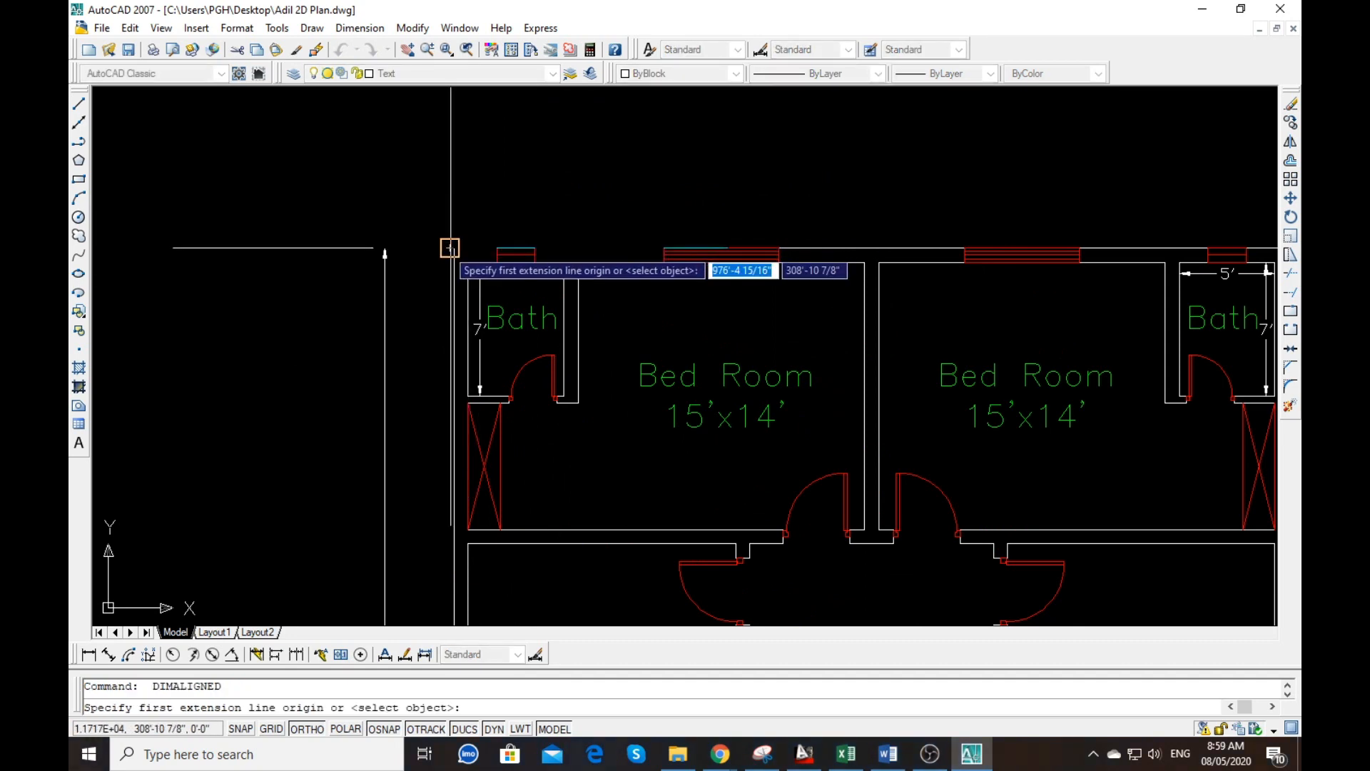
scroll(450, 248, "up", 5)
left_click(459, 238)
scroll(458, 238, "down", 5)
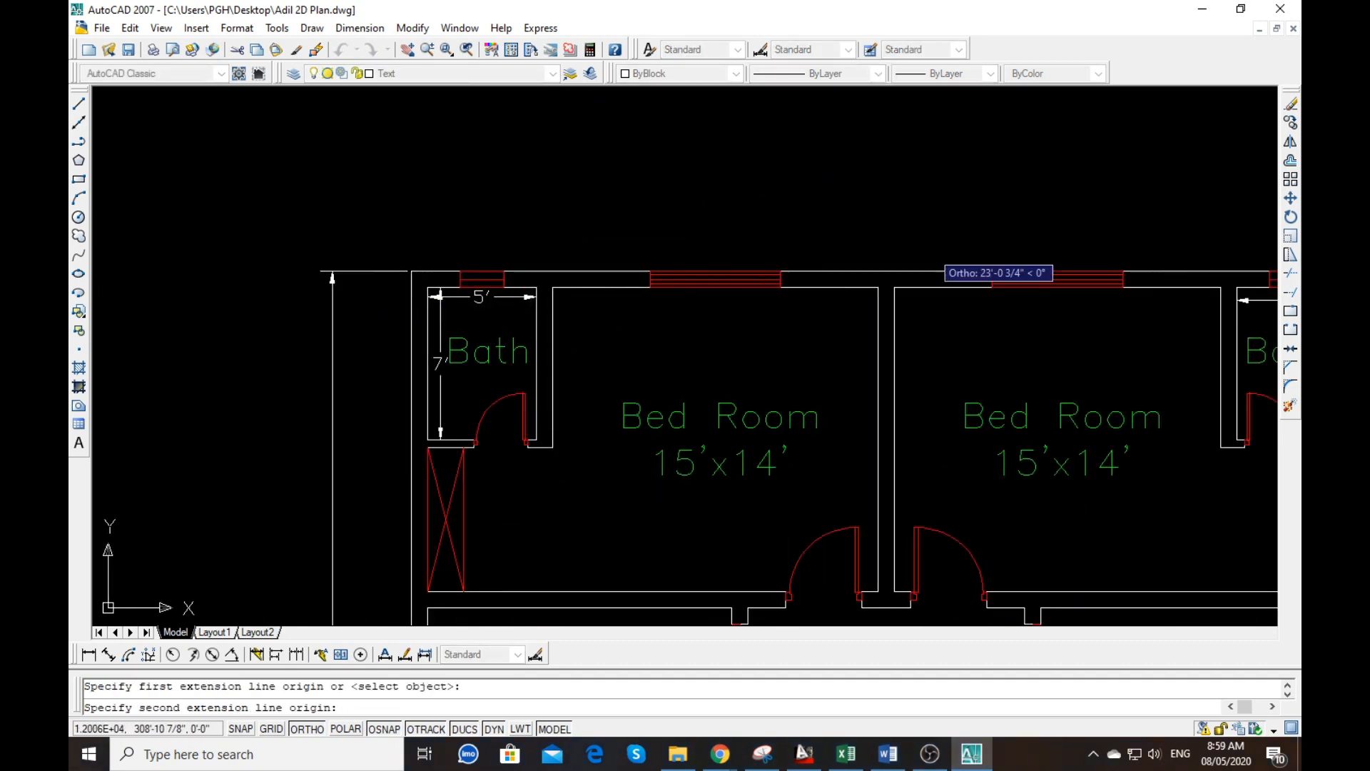
scroll(931, 271, "down", 4)
scroll(1184, 271, "up", 3)
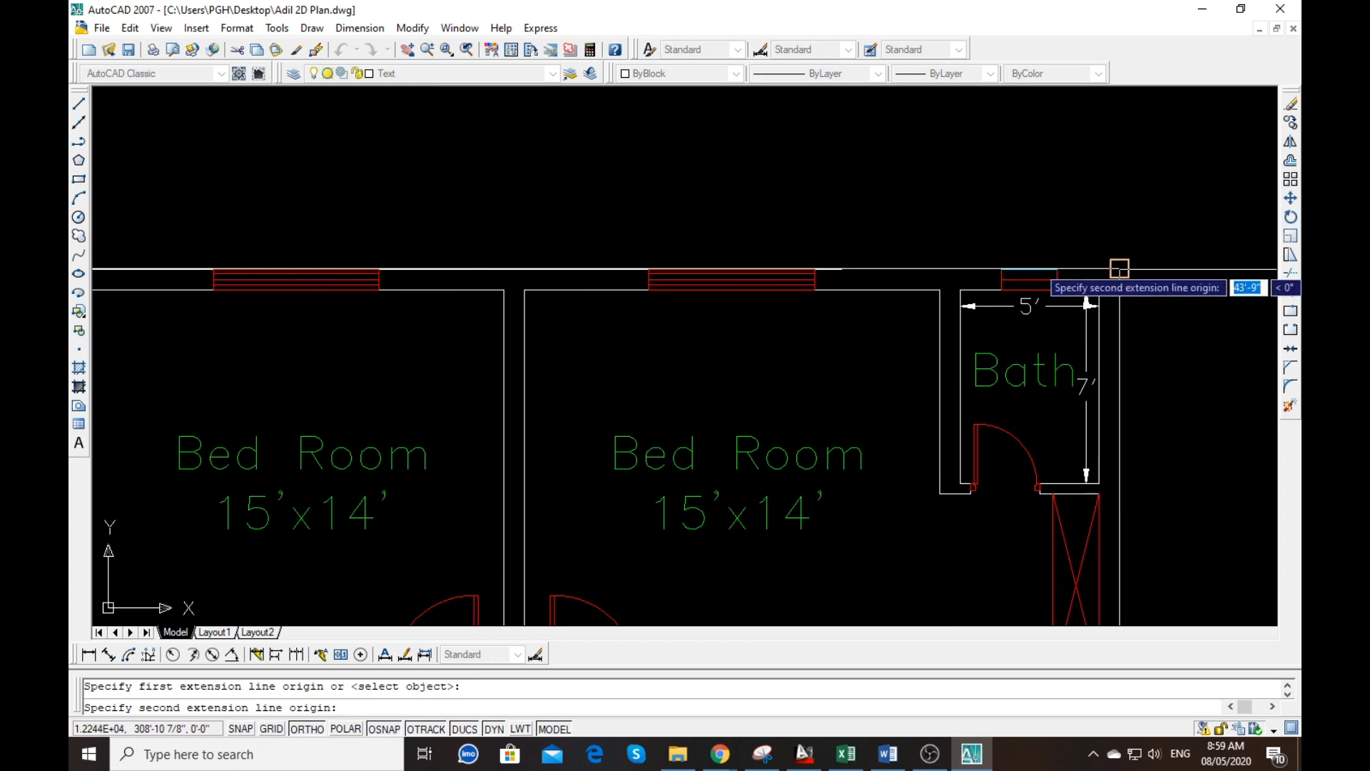
left_click(1119, 268)
scroll(1119, 269, "down", 2)
scroll(647, 243, "up", 2)
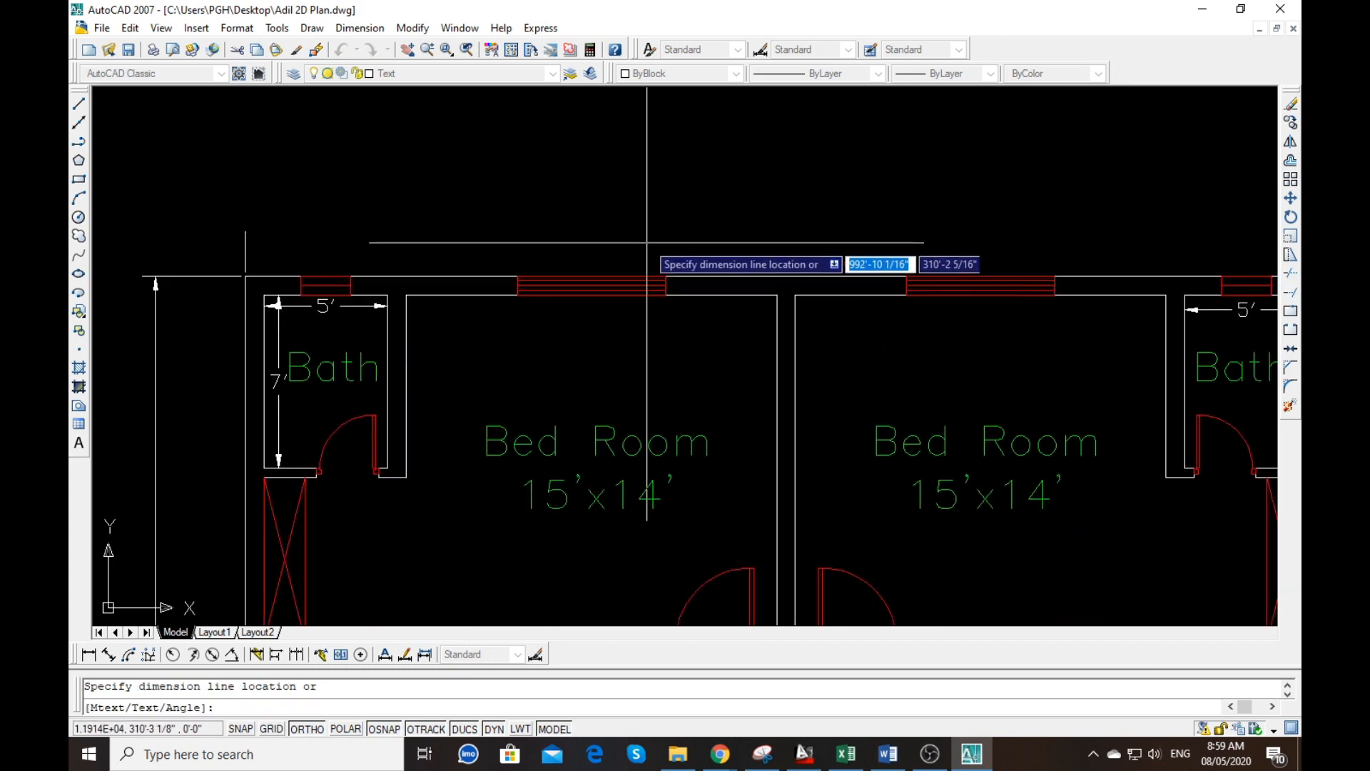
left_click(647, 243)
- Zoom to a window that frames the whole house plan together with its two overall outer dimensions
scroll(563, 159, "down", 5)
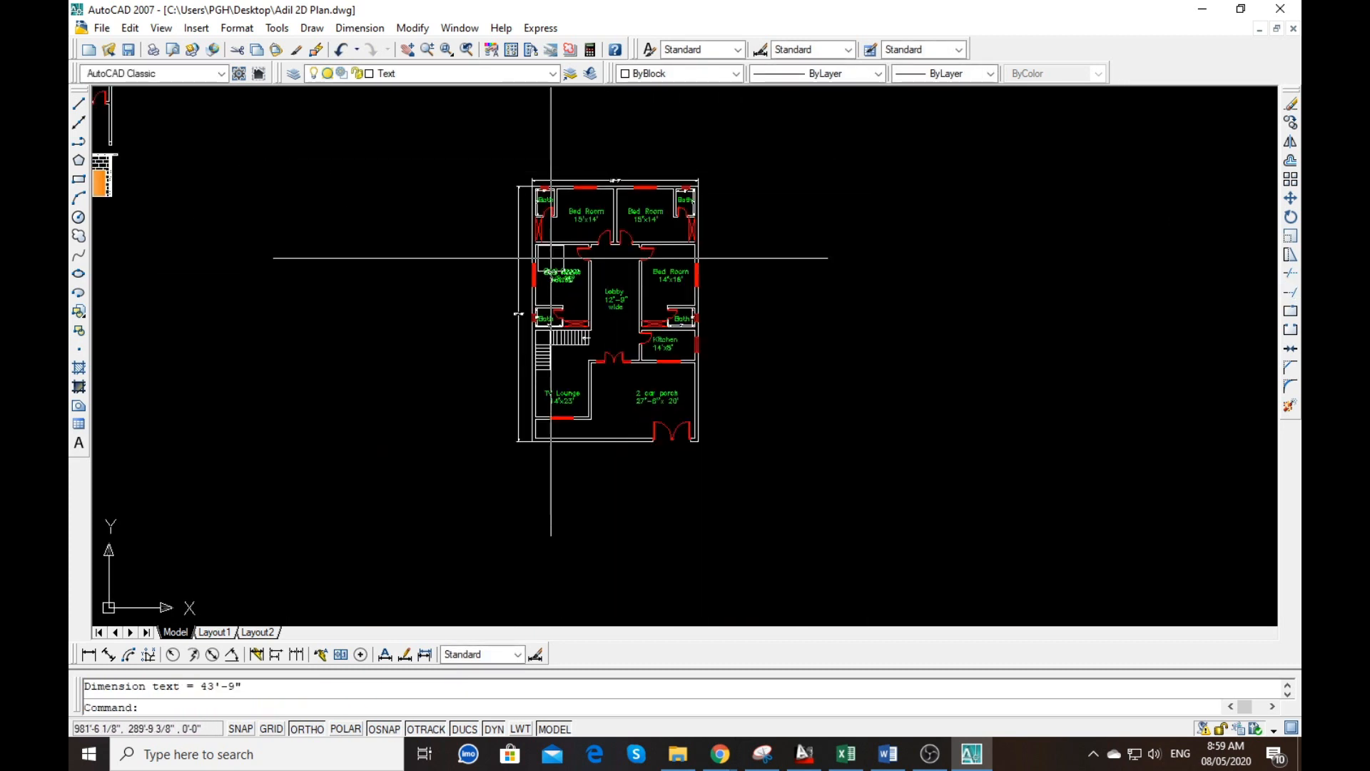
type("z")
key("Return")
type("w")
key("Return")
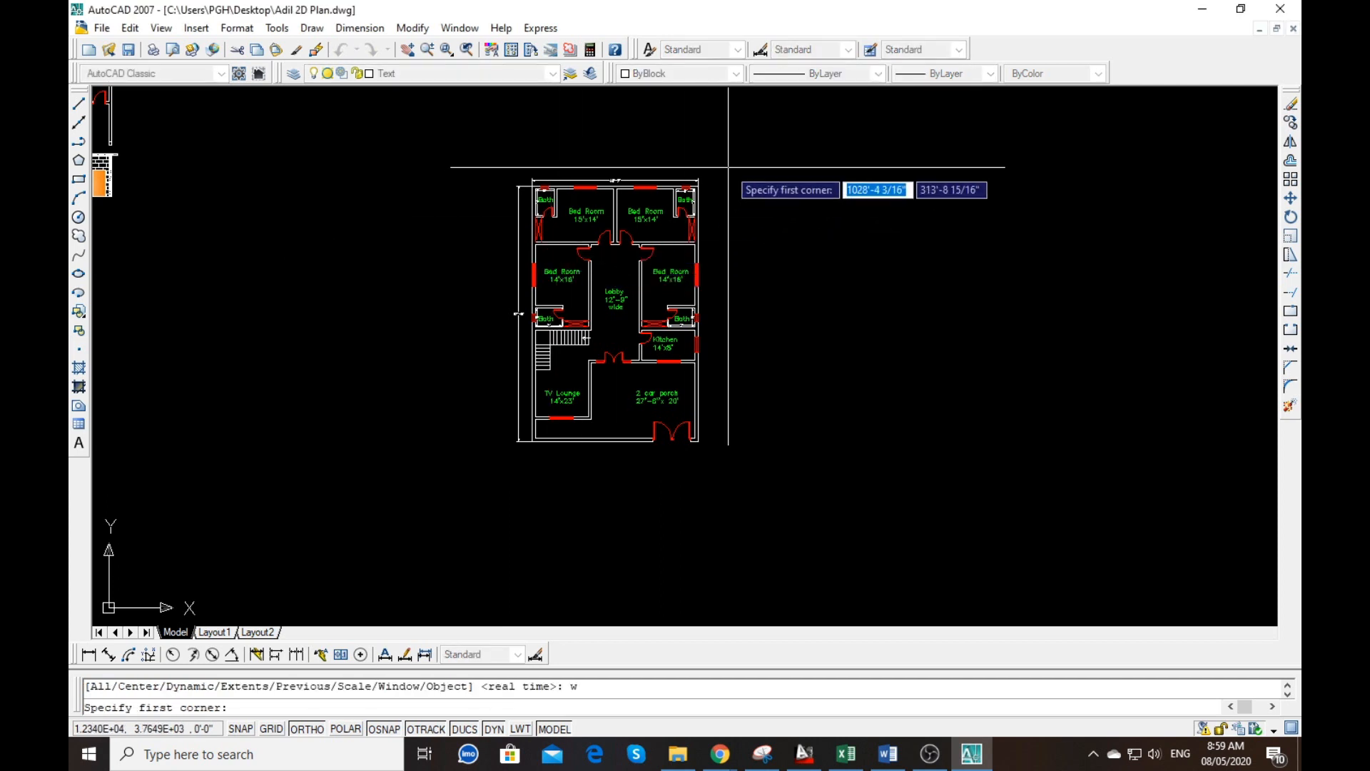
left_click(710, 167)
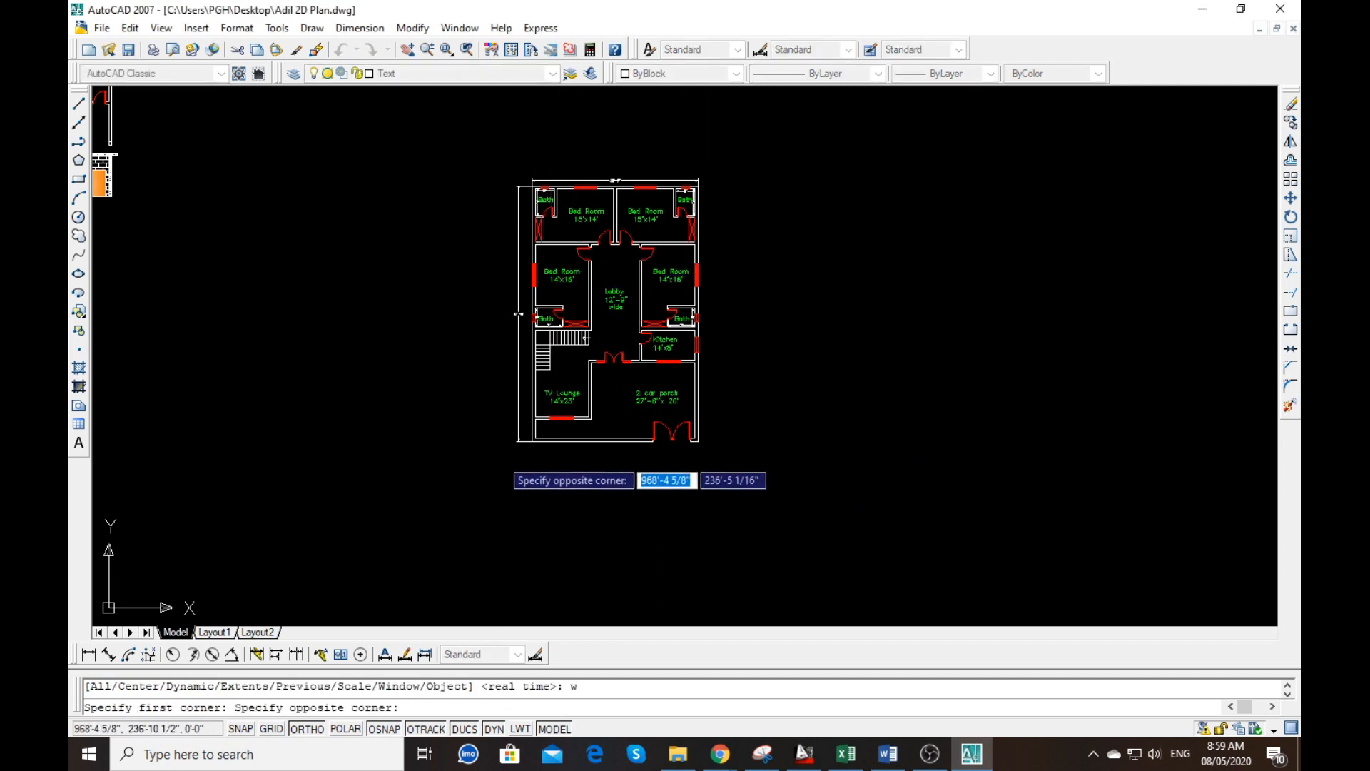
left_click(507, 454)
key("Escape")
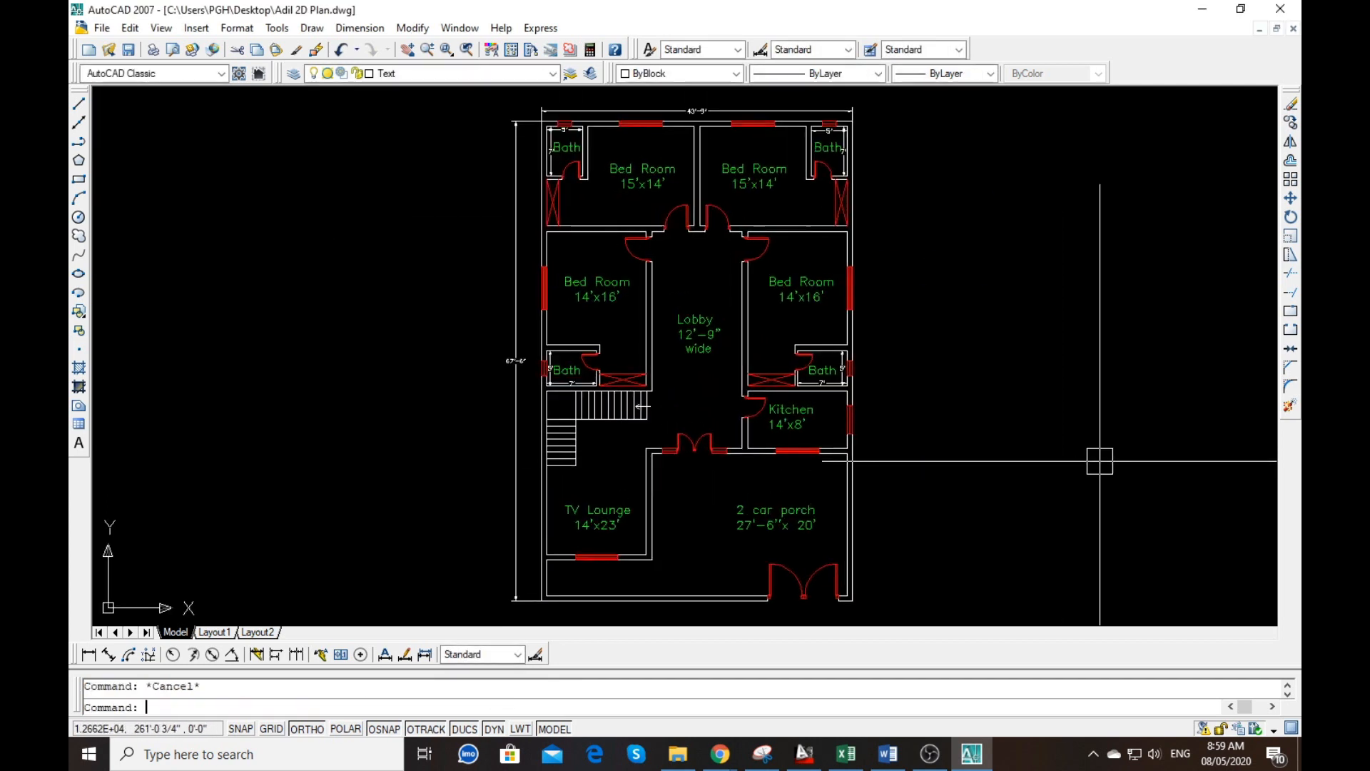
left_click(101, 28)
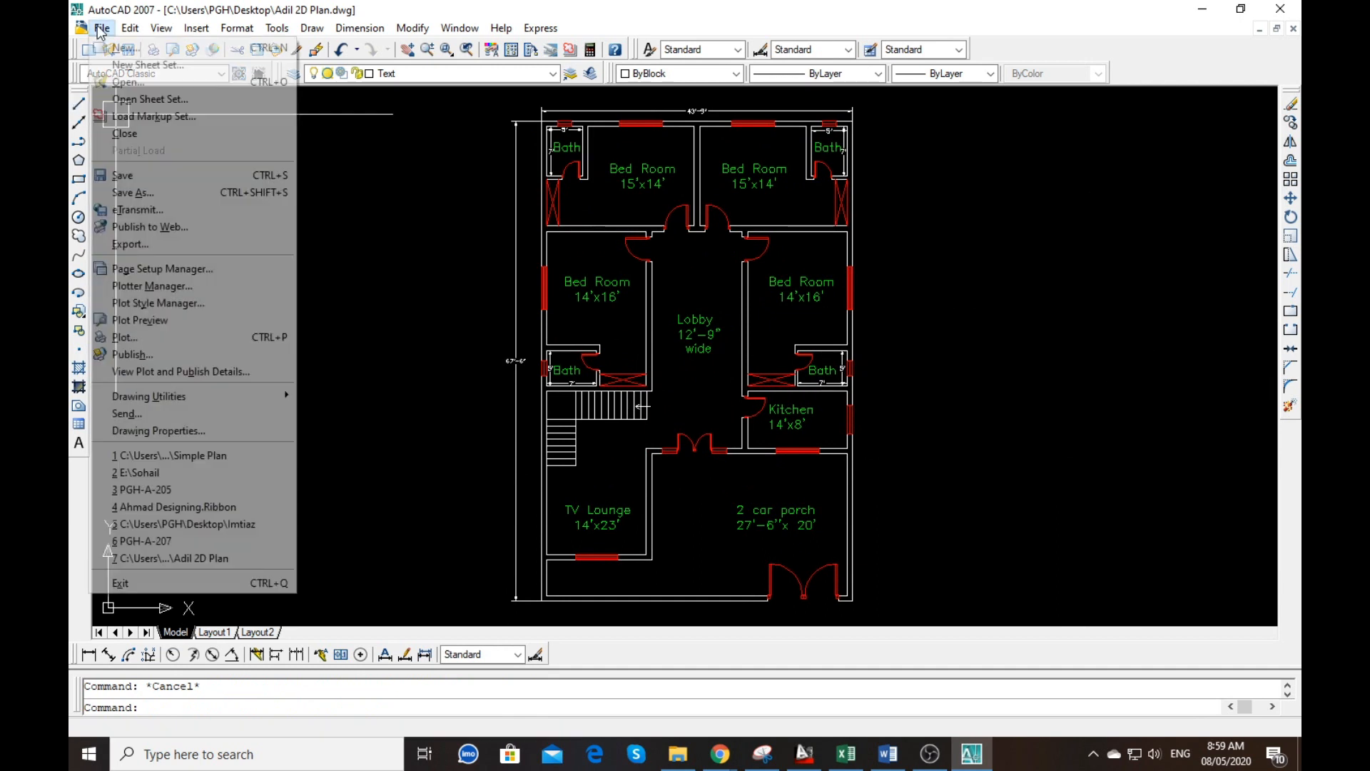